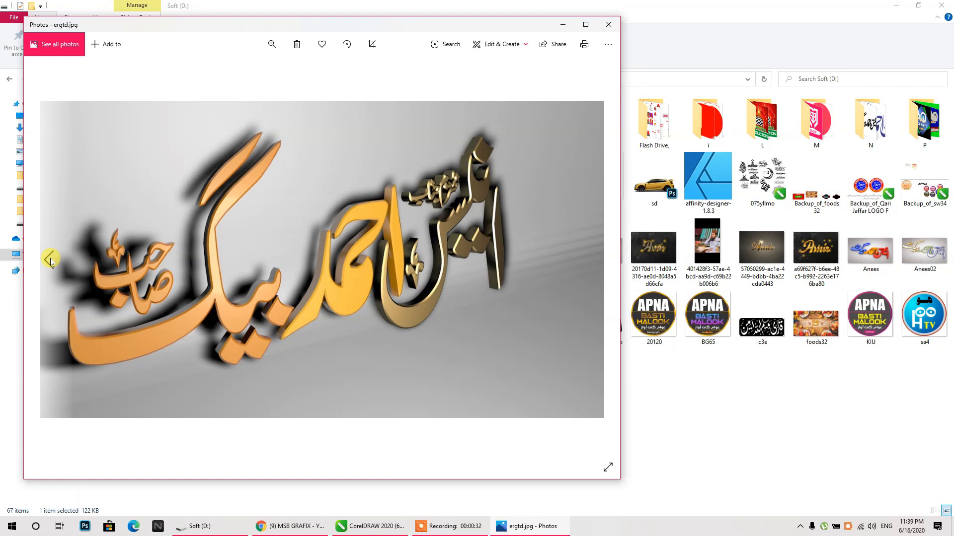
- Browse back and forth through the earlier 3D calligraphy renders to the gold Amir render, then close Photos
click(50, 259)
click(50, 259)
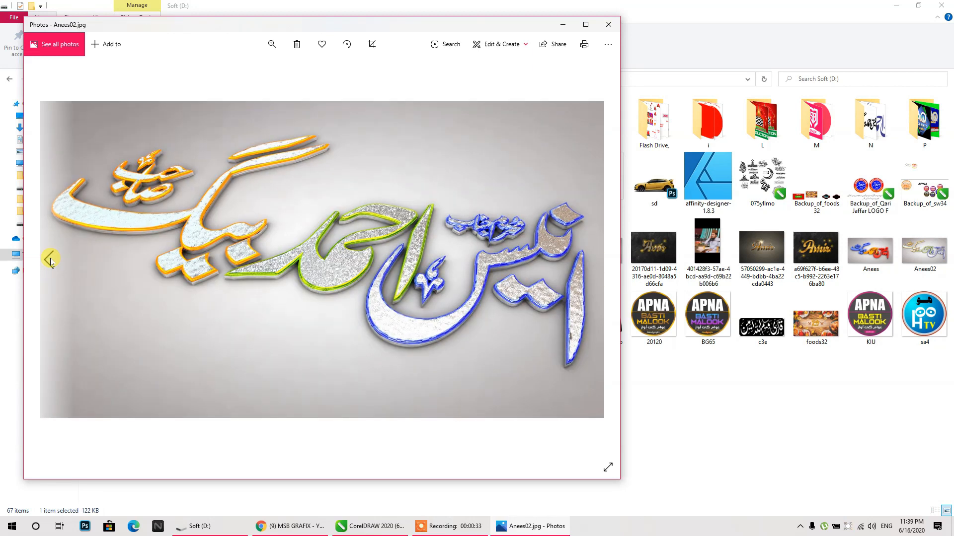
click(598, 258)
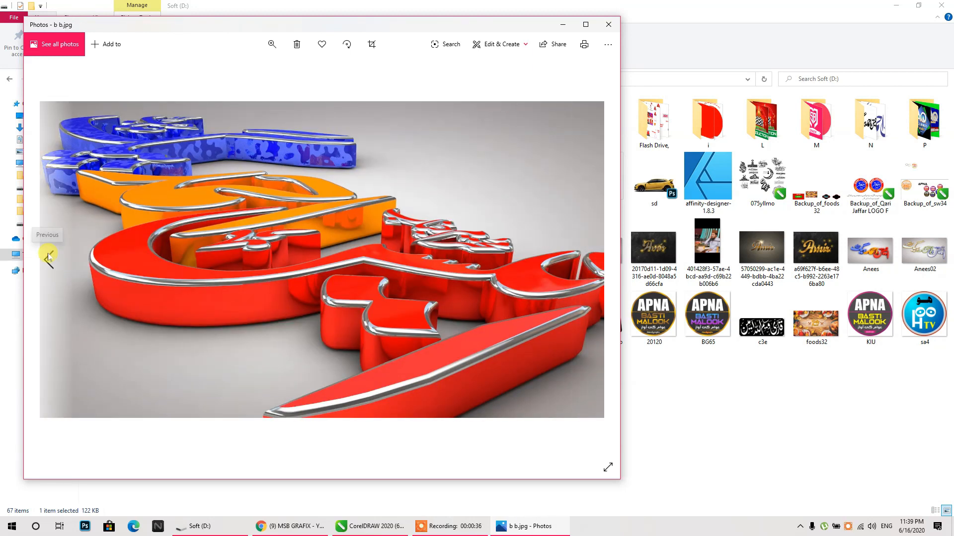
click(49, 259)
click(49, 259)
click(49, 259)
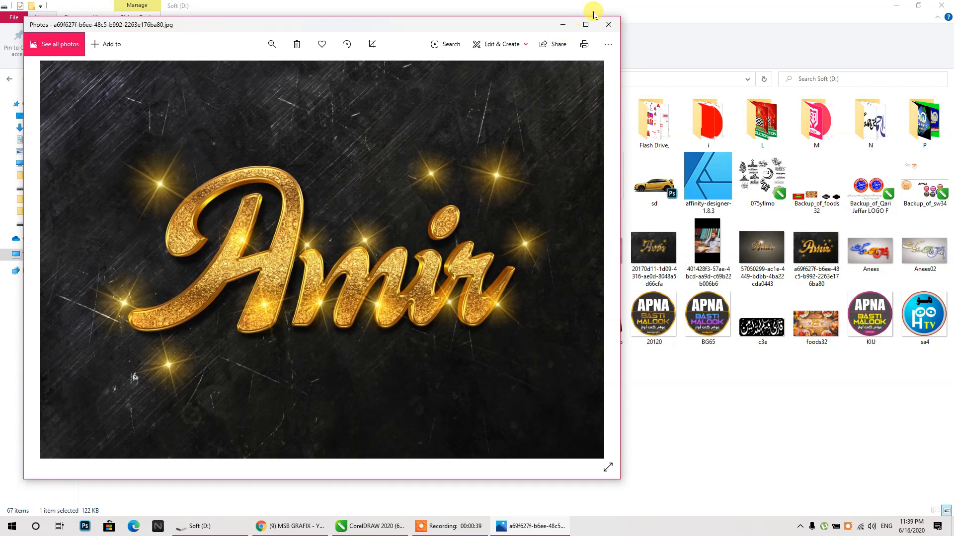
click(608, 24)
- View 201huy.jpg and the silver 201yuy render, close Photos and minimize File Explorer
double_click(536, 277)
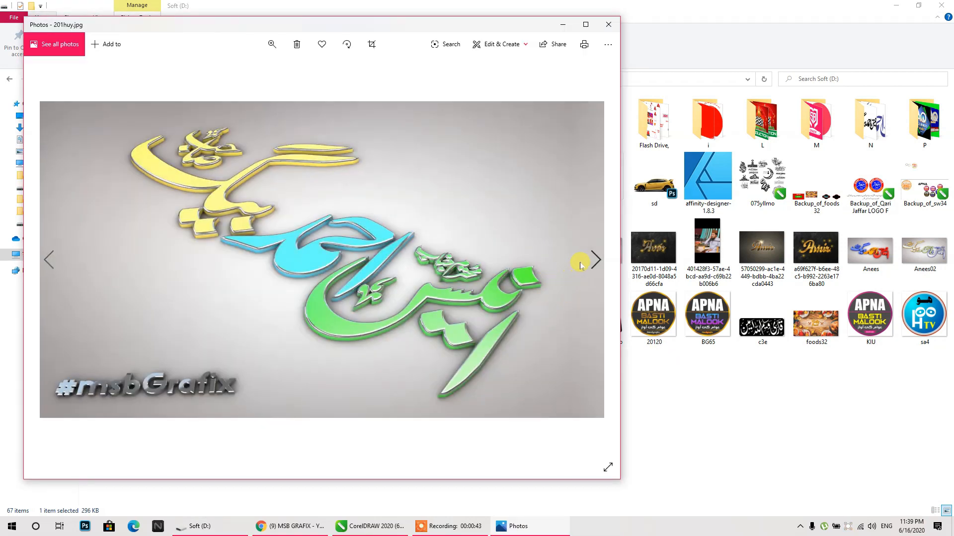
click(595, 259)
click(614, 26)
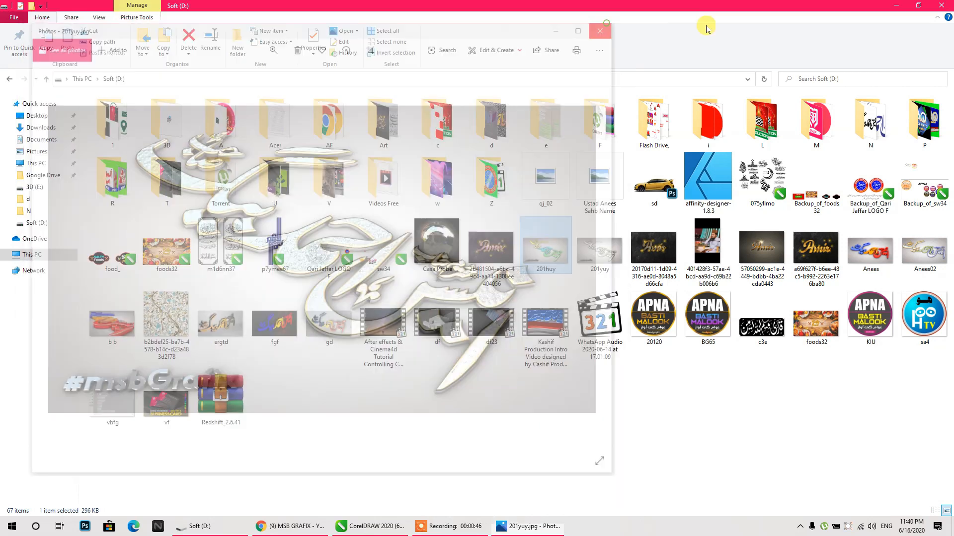
click(896, 5)
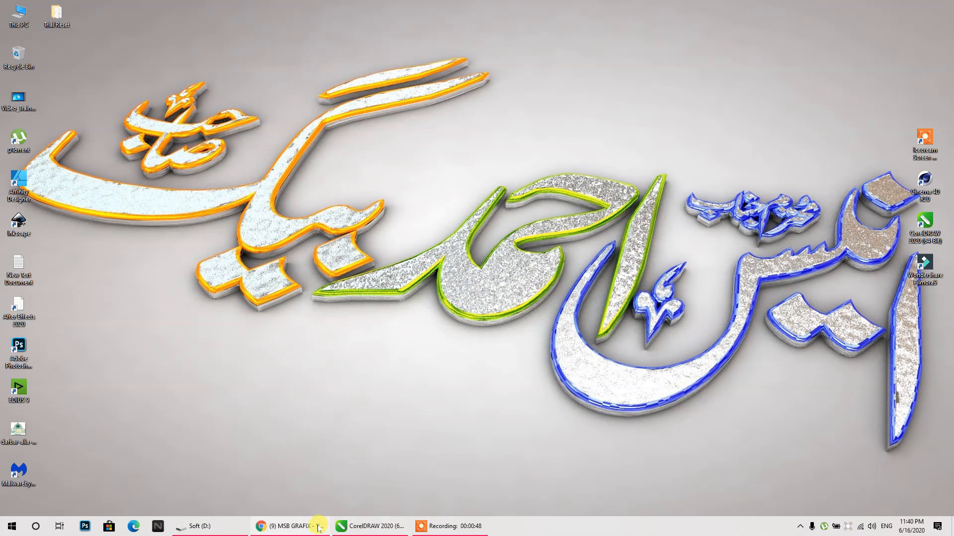
click(319, 526)
scroll(541, 256, down, 15)
scroll(541, 257, down, 7)
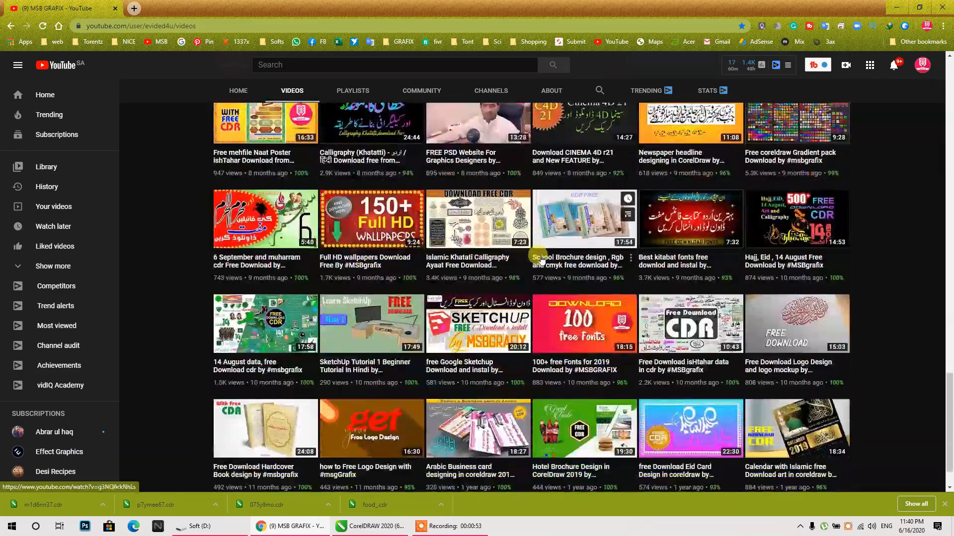
scroll(541, 258, up, 6)
scroll(541, 257, down, 10)
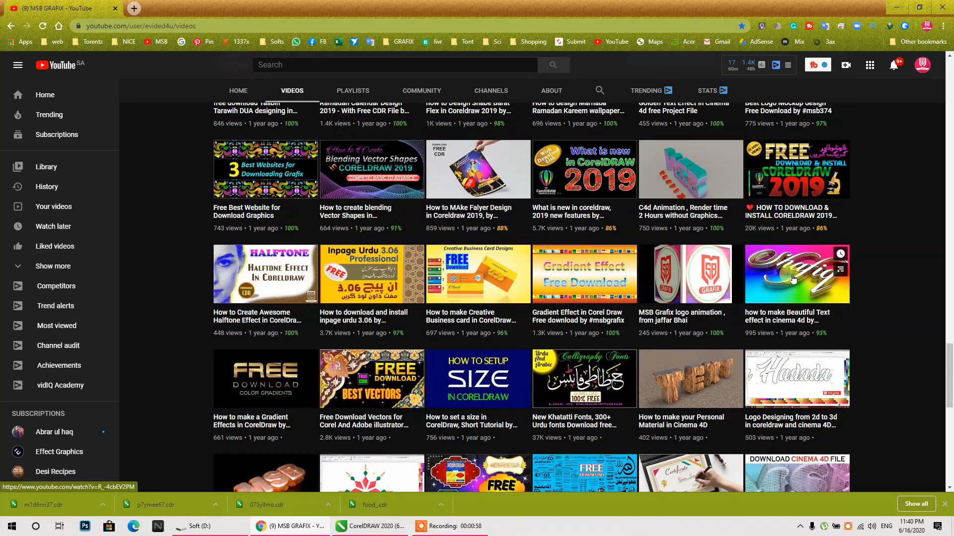
scroll(268, 282, down, 4)
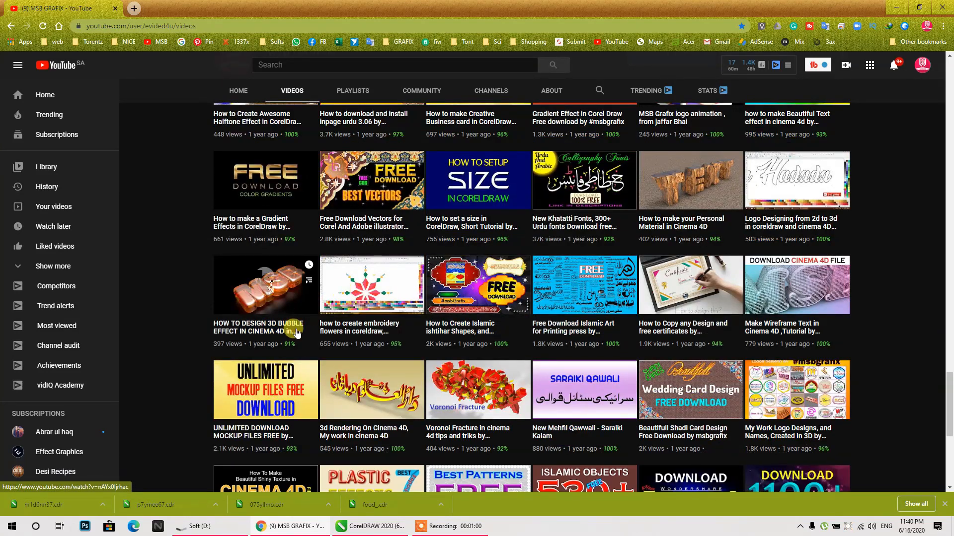
scroll(387, 402, down, 2)
scroll(814, 416, down, 4)
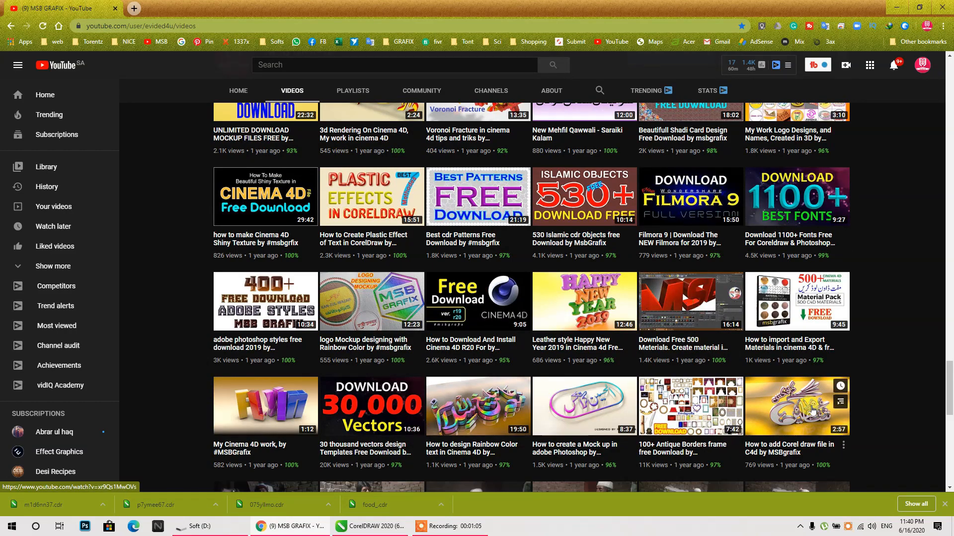
scroll(543, 323, down, 10)
scroll(543, 324, up, 15)
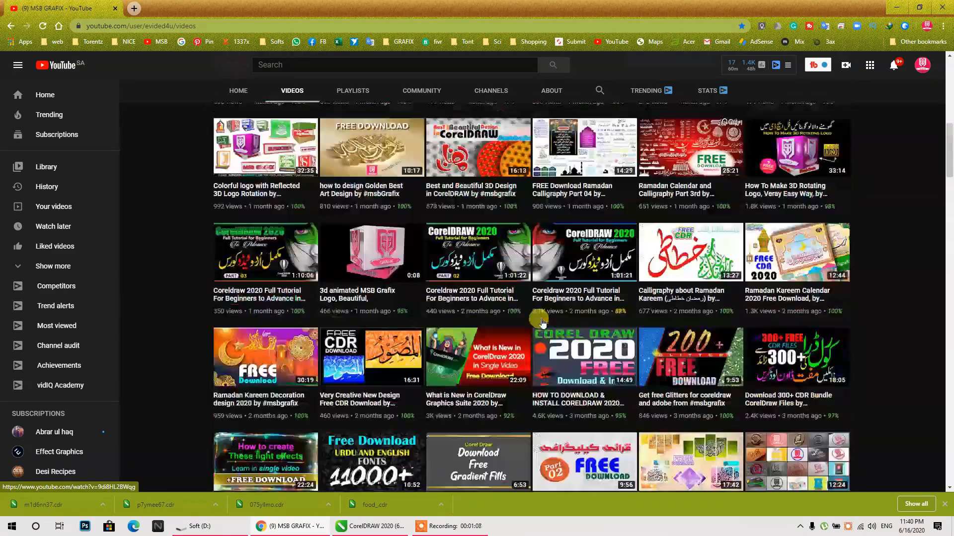
click(897, 8)
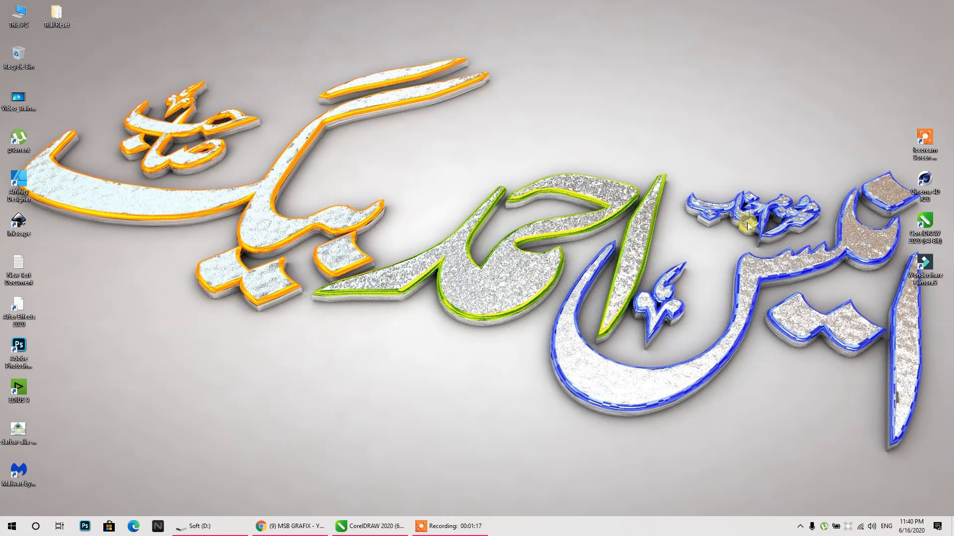
- Launch Cinema 4D R20 from its desktop shortcut and refresh the desktop
right_click(924, 189)
click(804, 196)
right_click(455, 240)
click(485, 267)
click(450, 527)
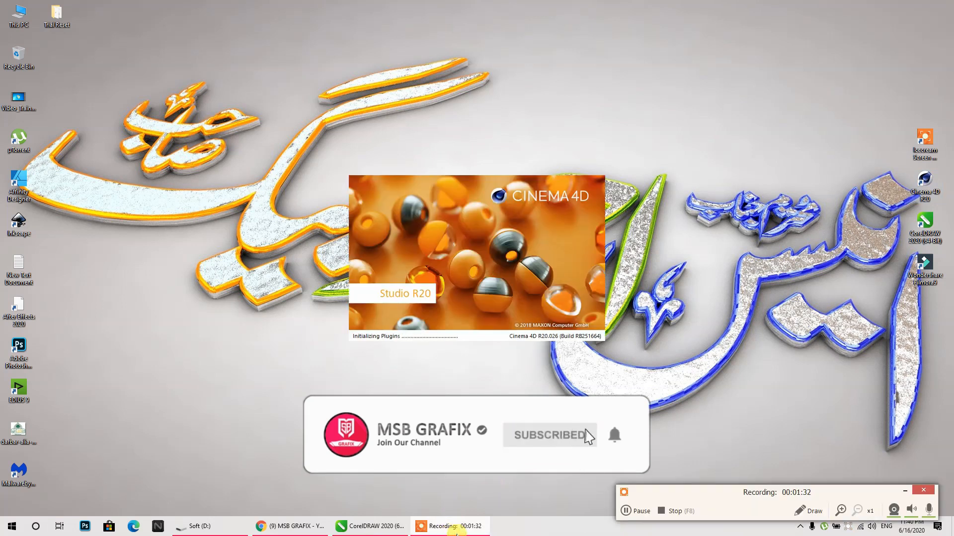
- Select the calligraphy, break it apart, and combine the pieces into one curve
click(907, 490)
click(370, 526)
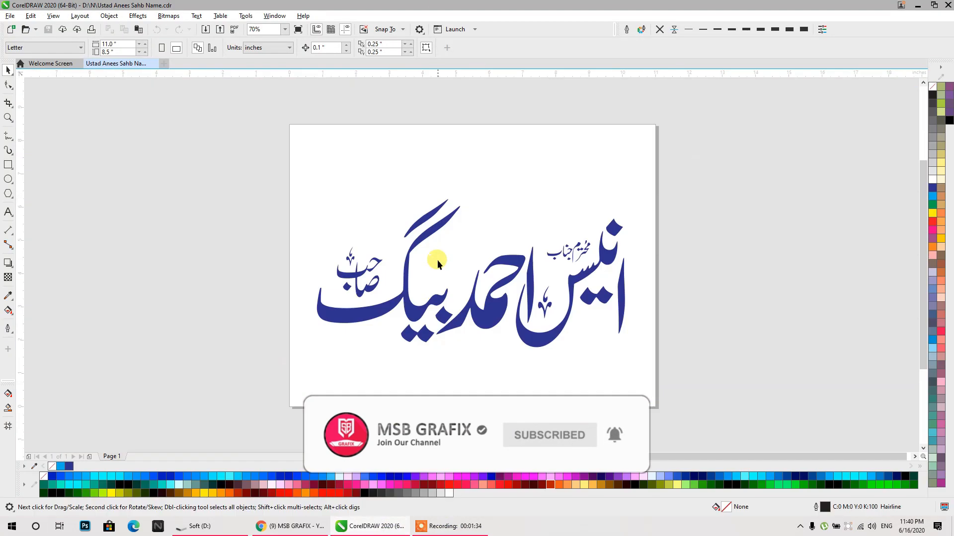
click(602, 289)
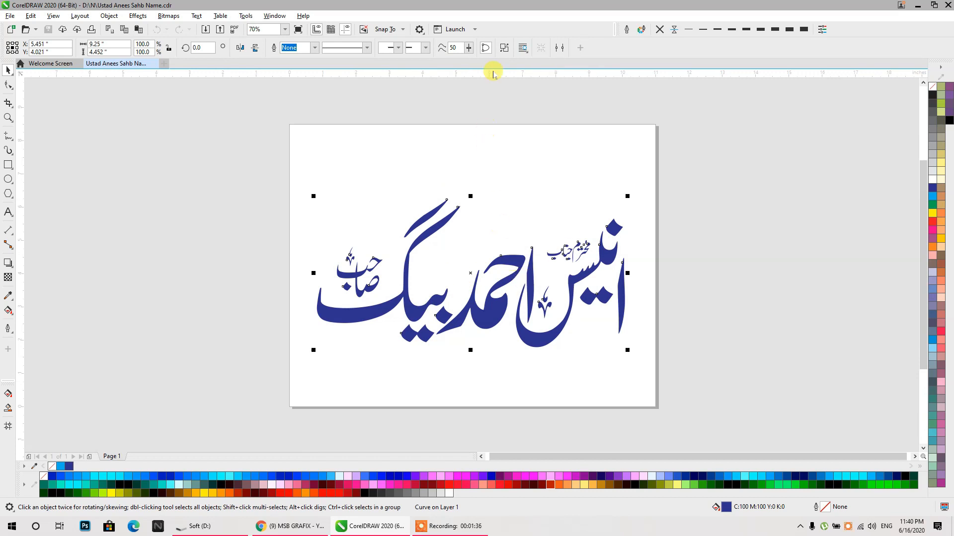
click(932, 197)
click(932, 188)
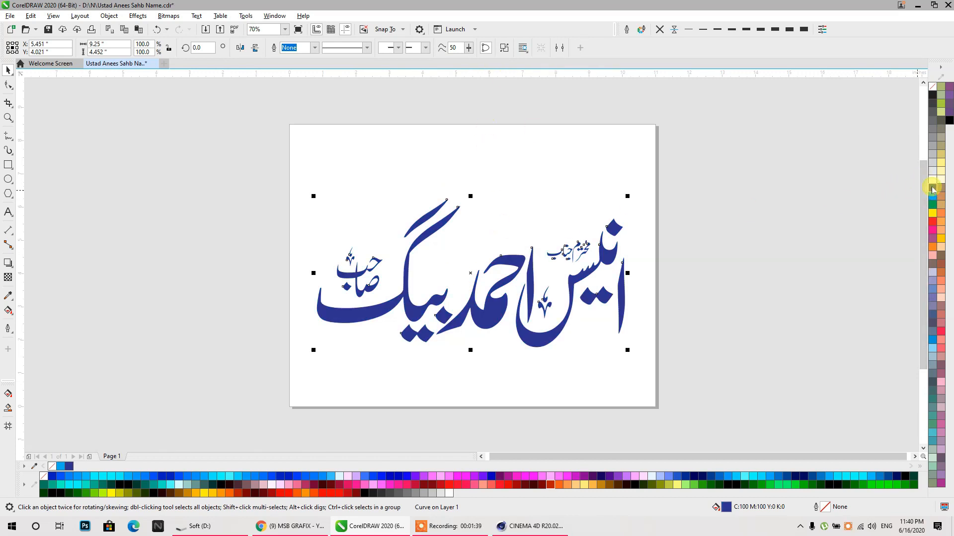
click(504, 48)
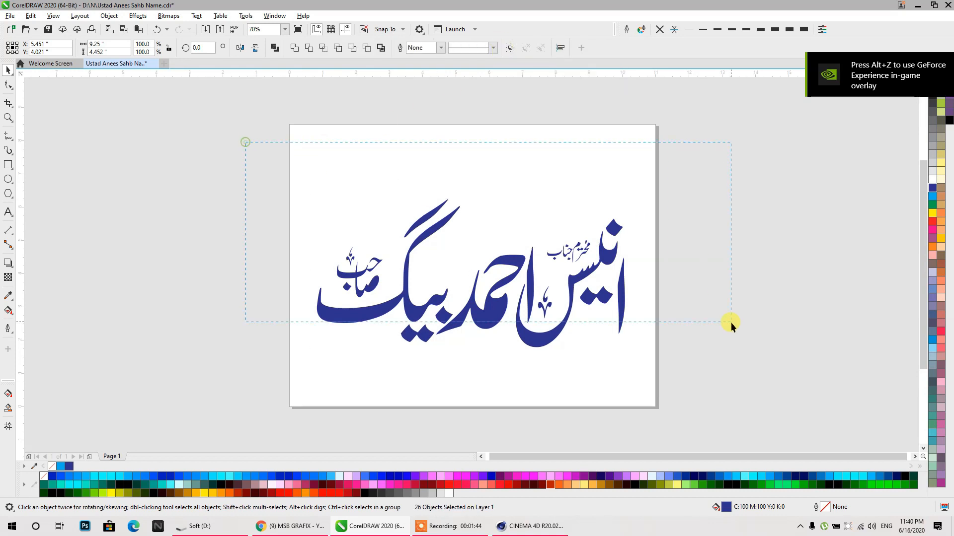
click(275, 48)
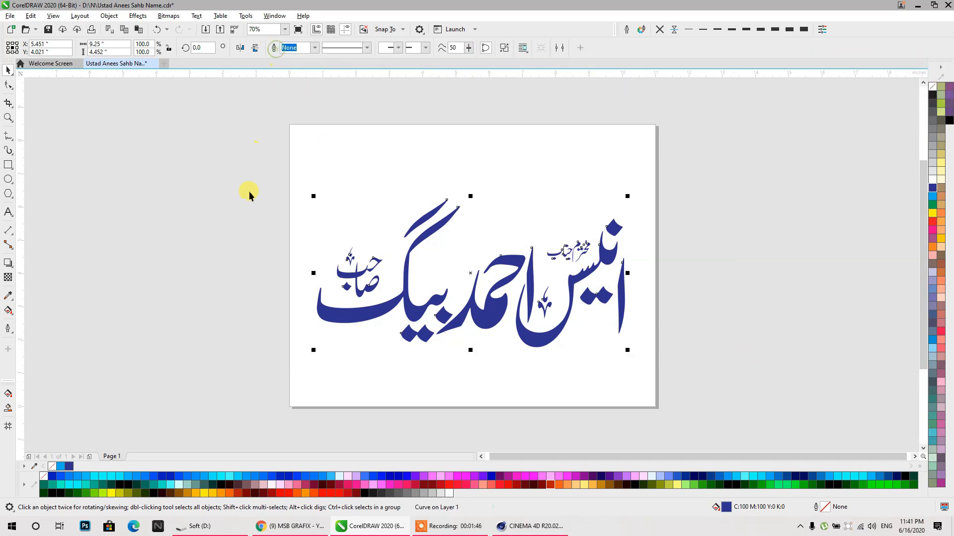
drag(340, 318, 235, 272)
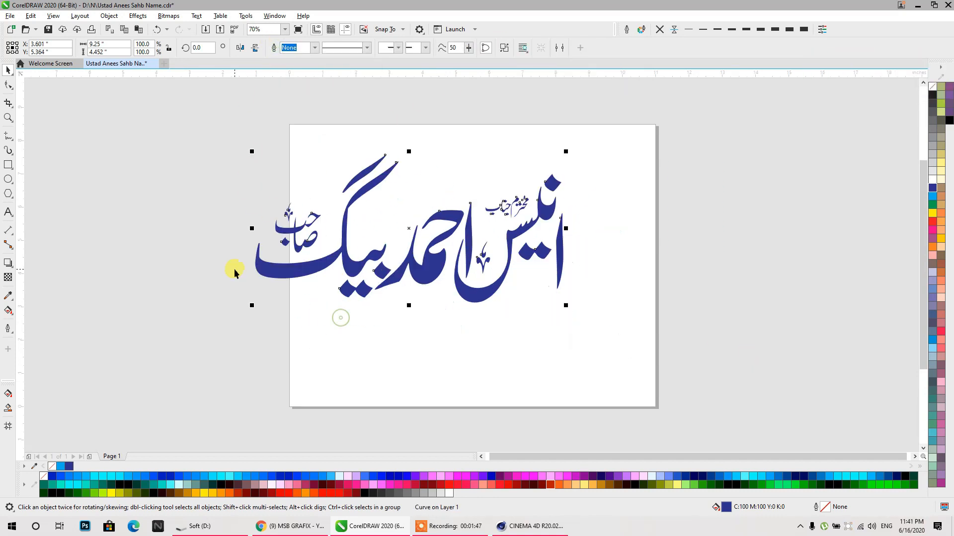
- Give the curve no fill and a black hairline outline, reposition it, and bring up Export
click(933, 94)
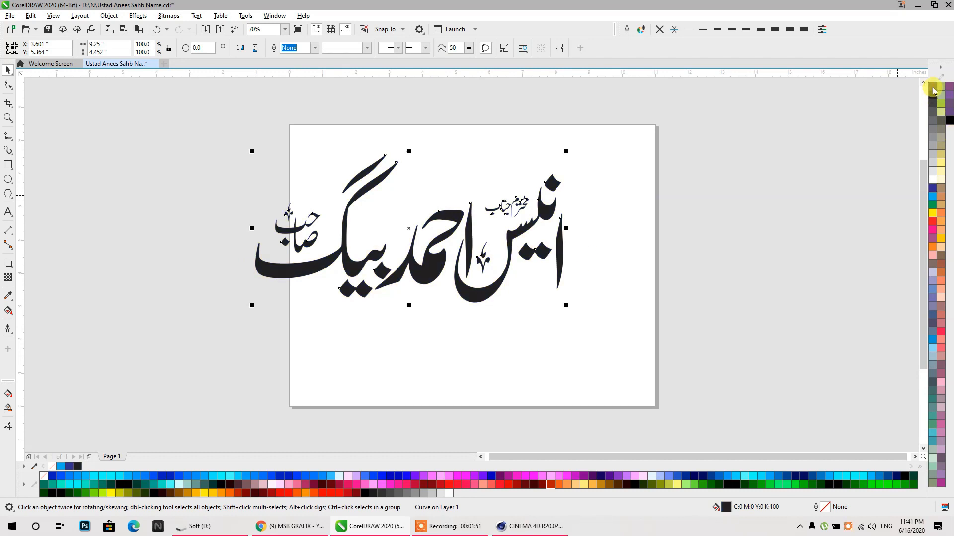
click(932, 86)
right_click(932, 95)
click(485, 304)
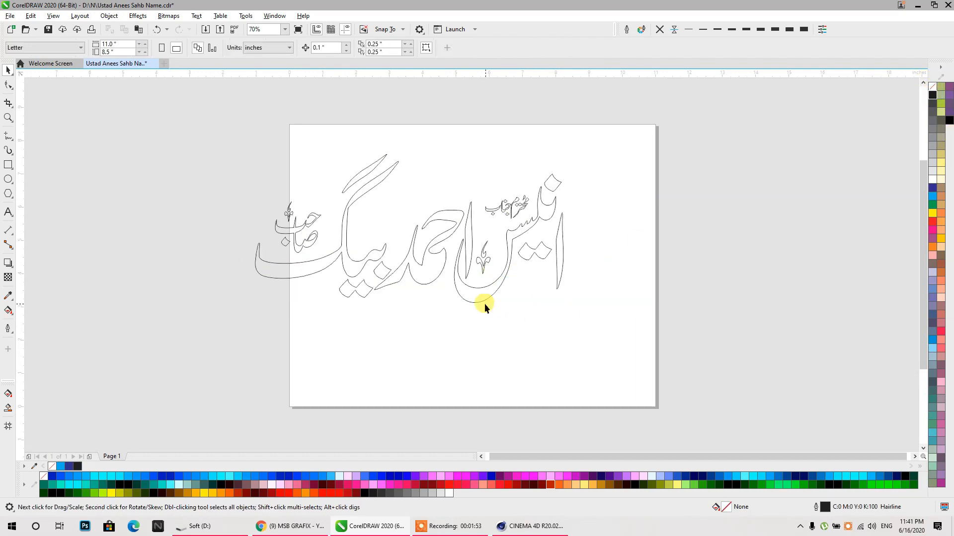
drag(485, 305, 540, 336)
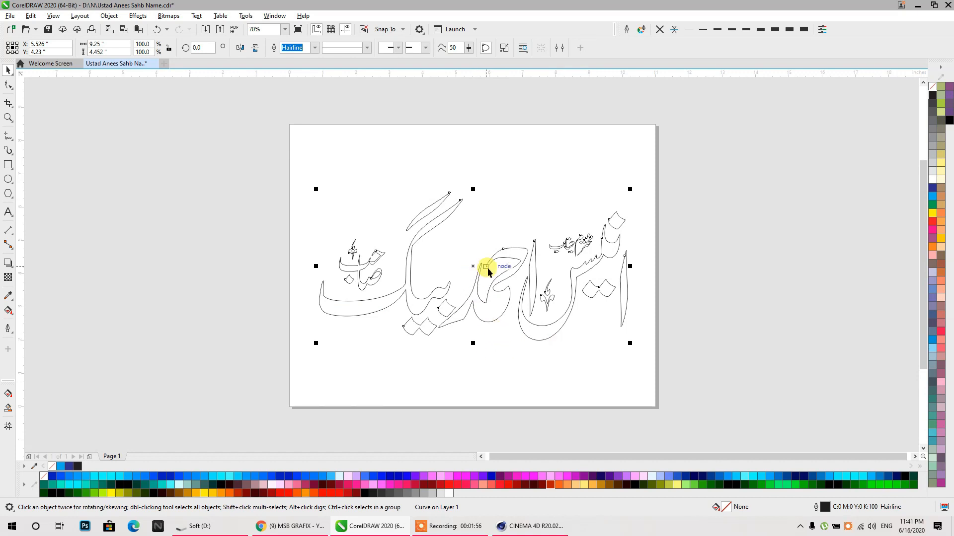
key(ctrl+e)
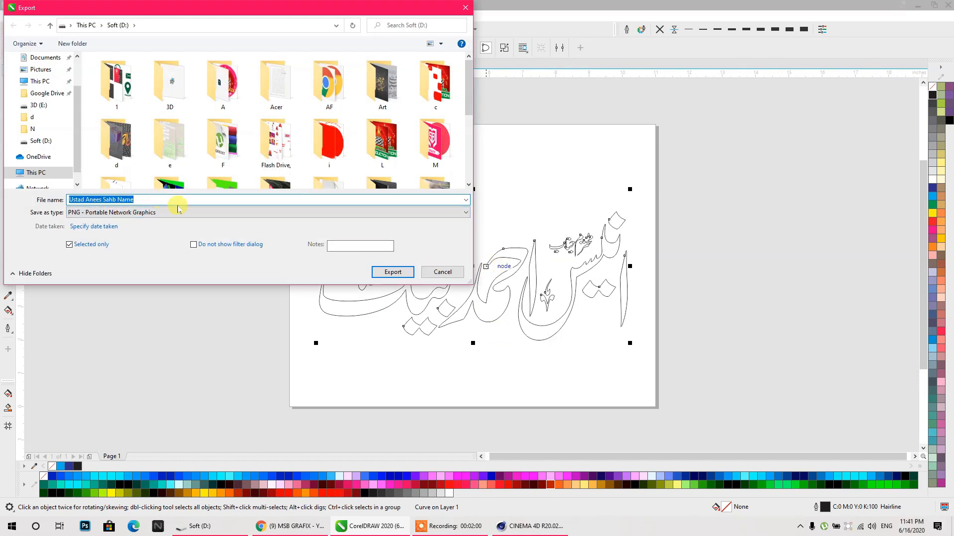
- Re-export the calligraphy as Adobe Illustrator instead of PNG, replacing the existing file
click(393, 272)
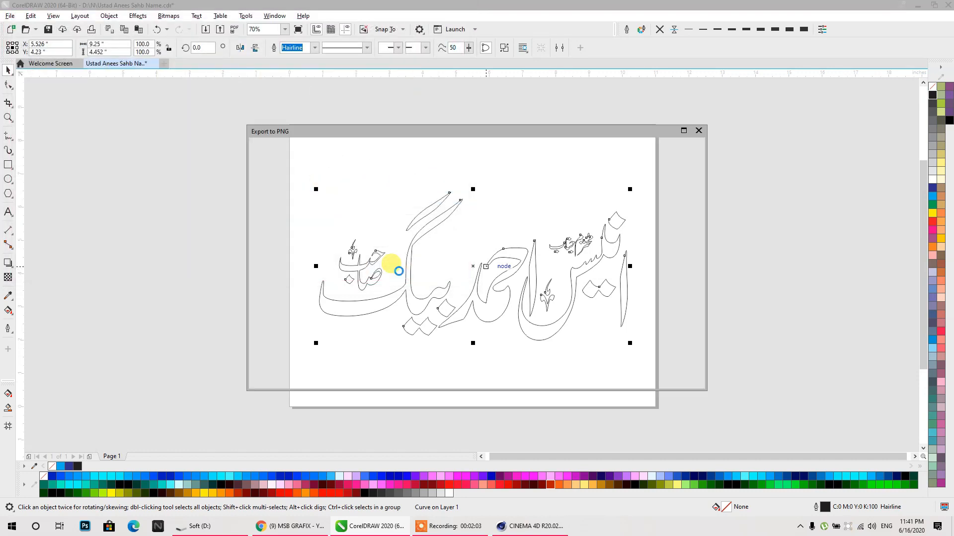
click(675, 371)
key(ctrl+e)
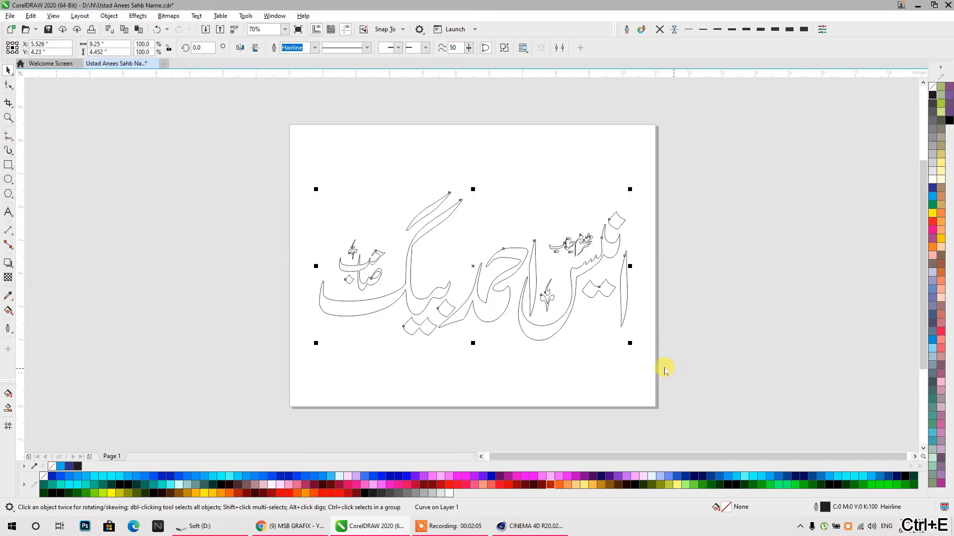
click(108, 213)
click(107, 224)
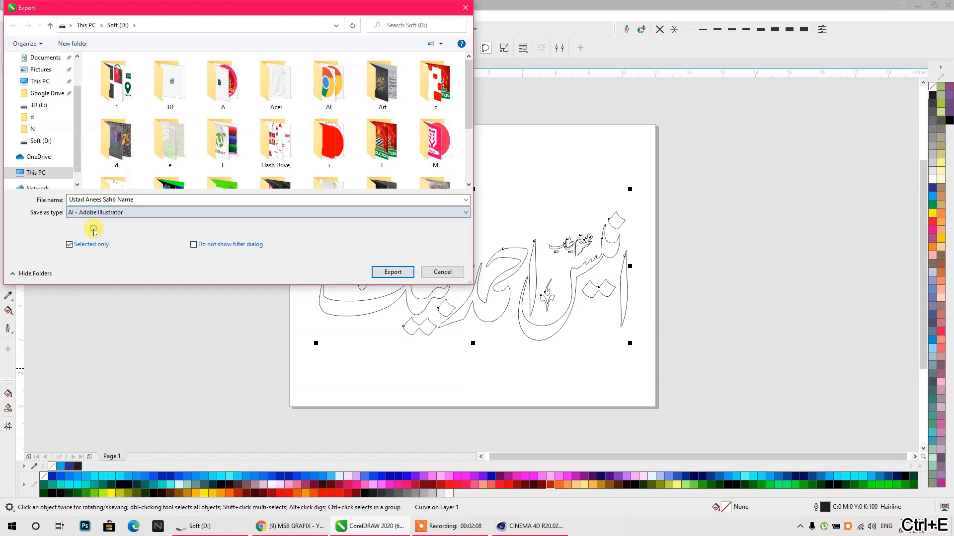
click(390, 272)
click(505, 266)
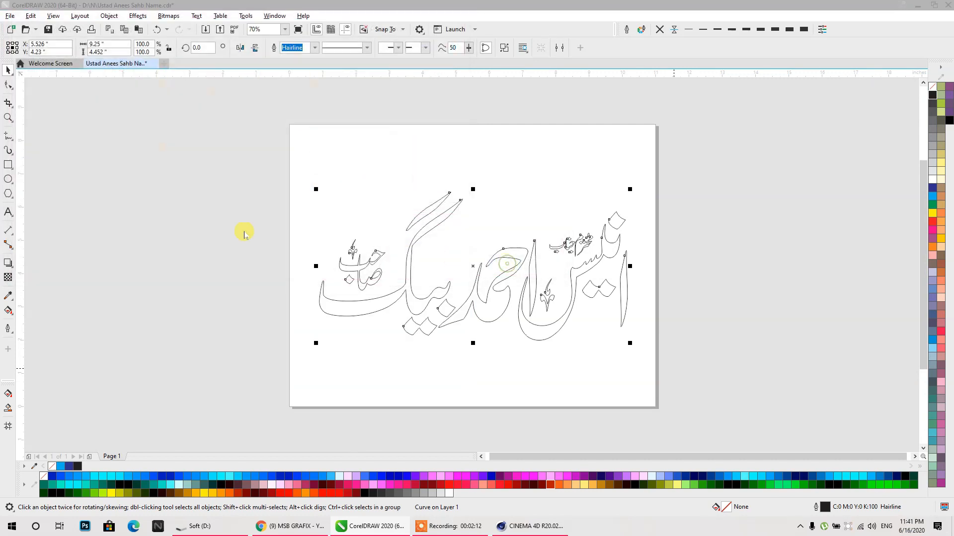
- Export only the selected artwork with the Illustrator 8.0 settings, then move the outline off-page left
click(371, 227)
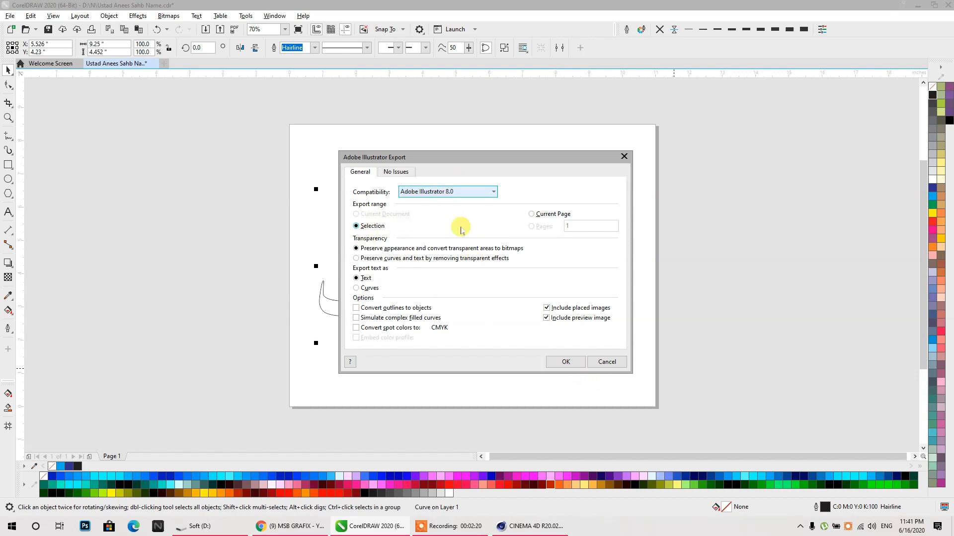
click(565, 362)
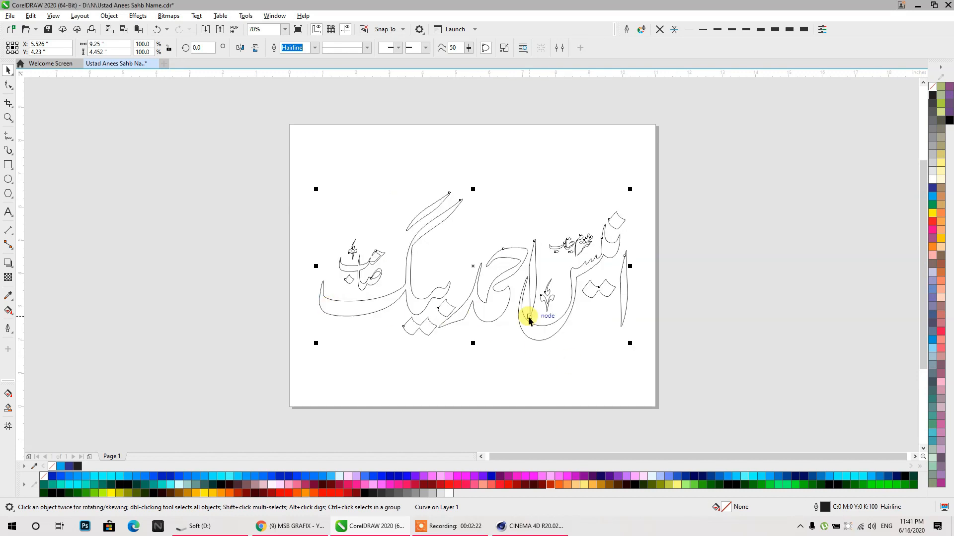
drag(529, 321, 324, 319)
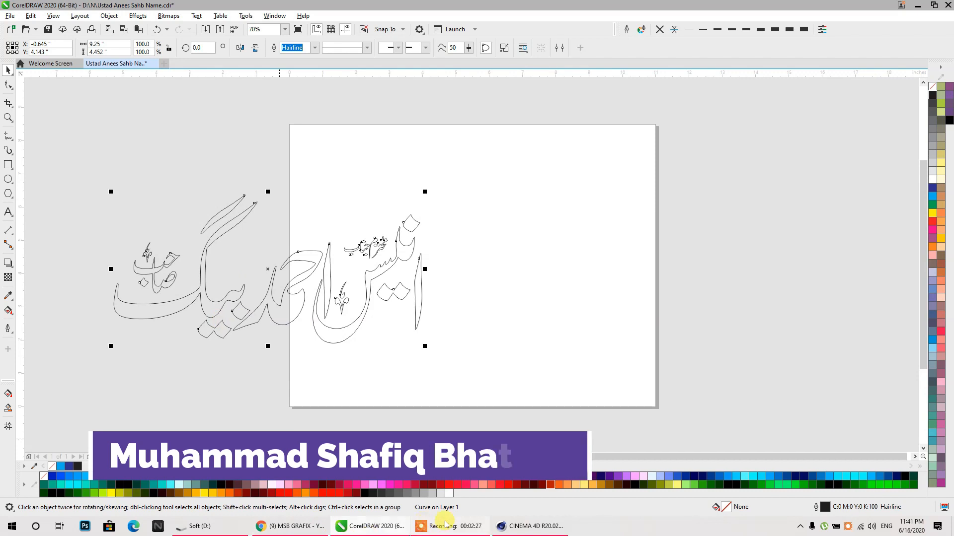
click(515, 526)
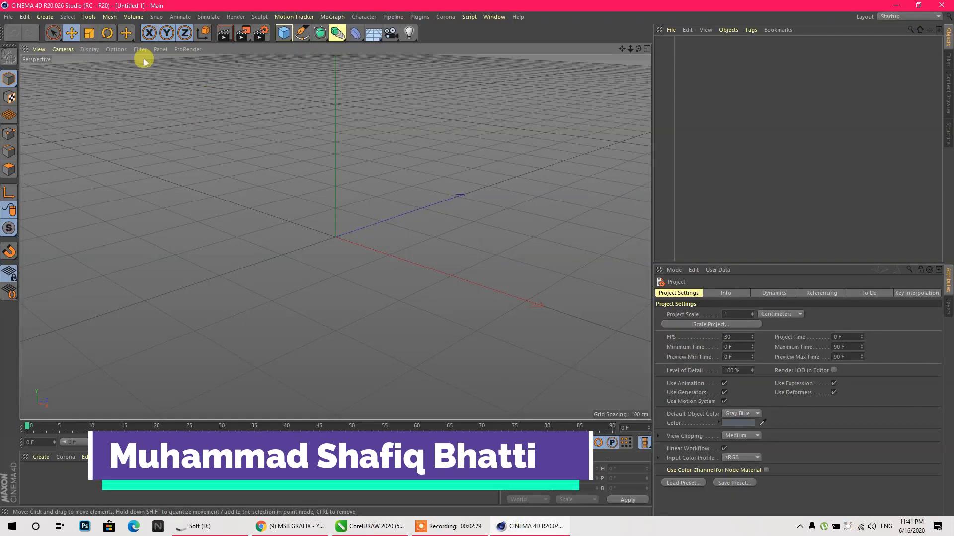
- Merge the calligraphy name Illustrator file from Soft (D:) into the scene, accepting default import settings
click(8, 16)
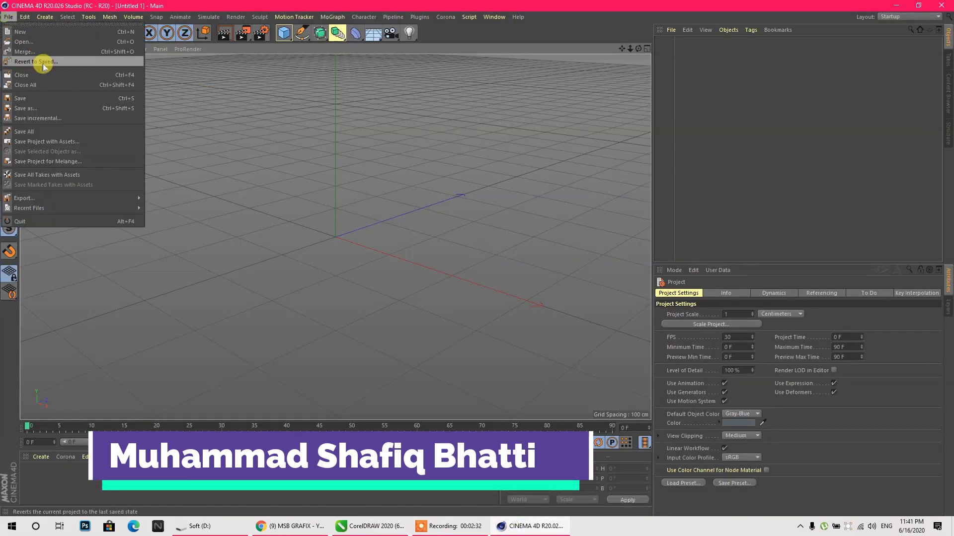
click(22, 54)
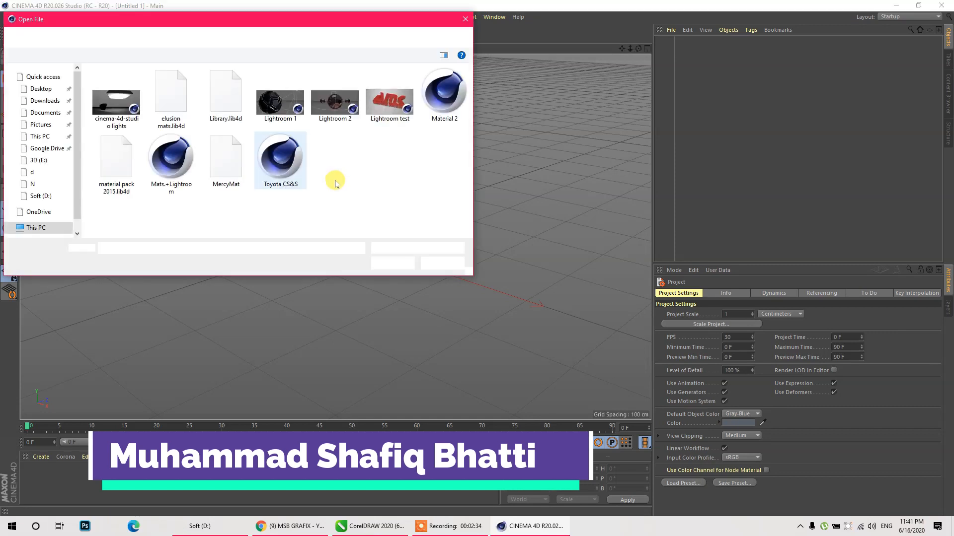
click(118, 37)
scroll(279, 164, down, 5)
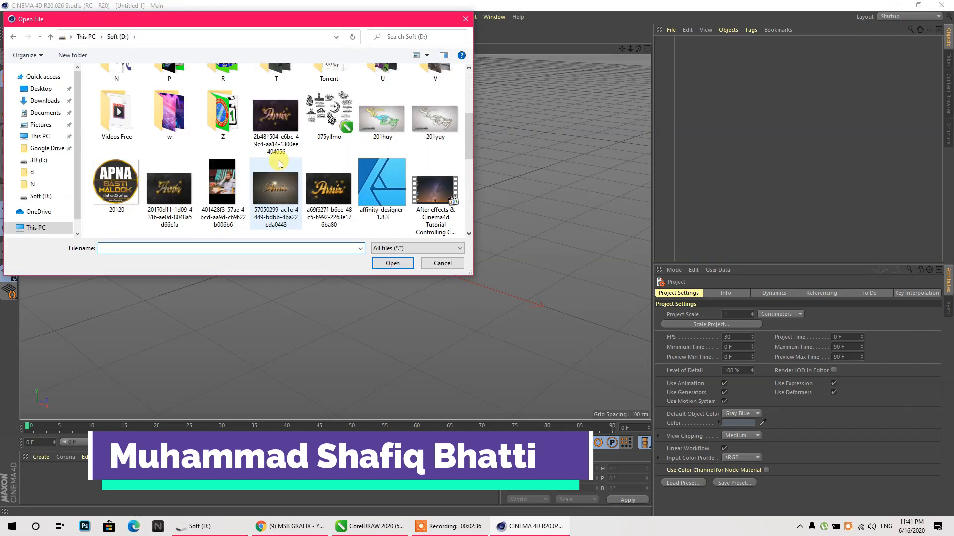
scroll(283, 171, down, 10)
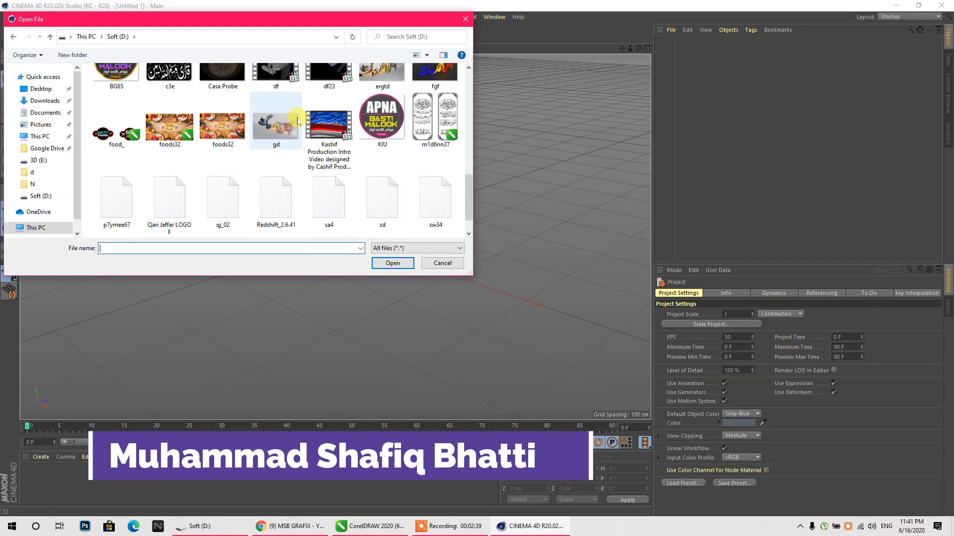
scroll(357, 184, down, 2)
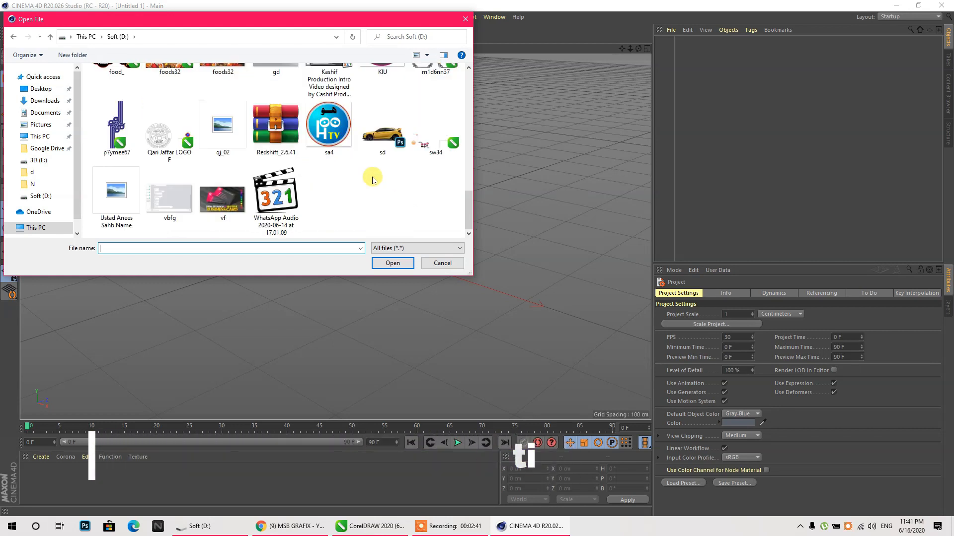
click(273, 181)
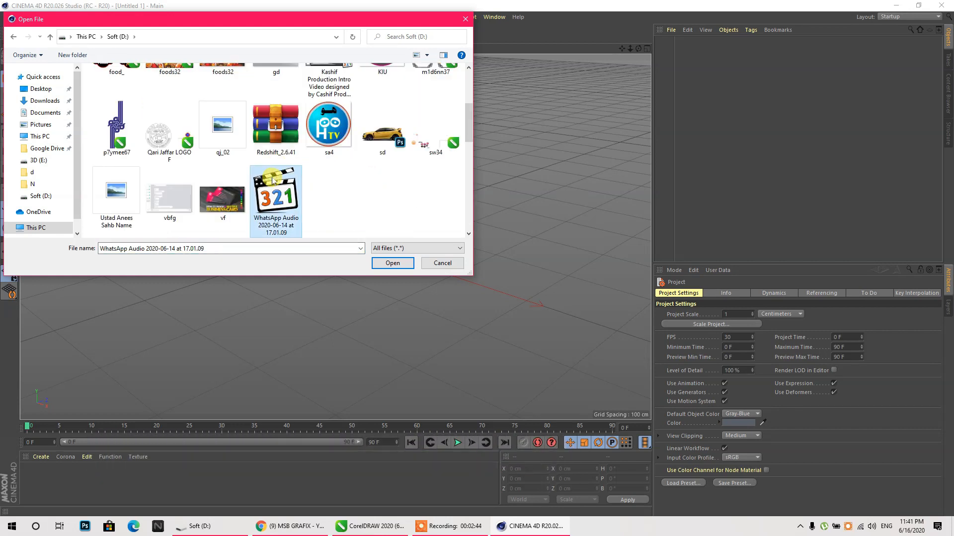
scroll(273, 181, up, 10)
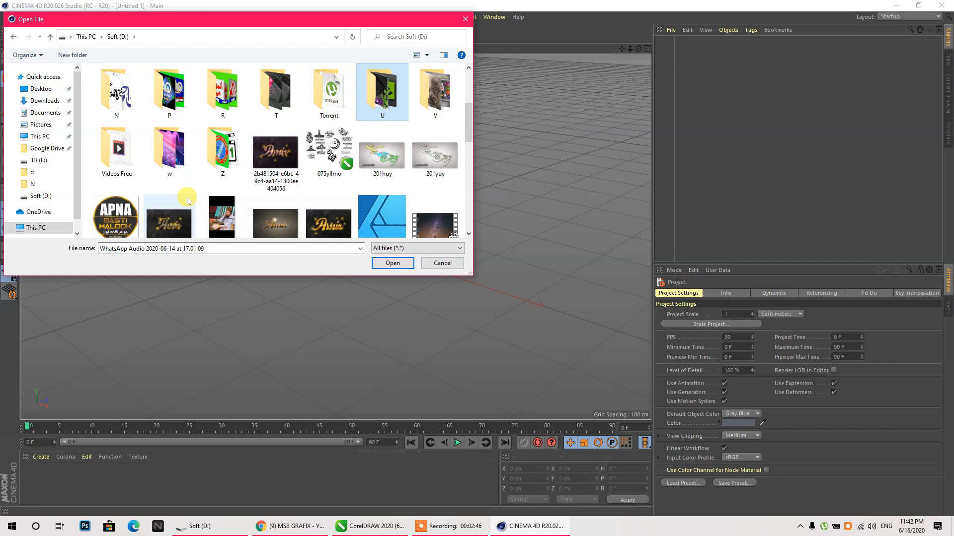
scroll(186, 200, down, 10)
click(132, 212)
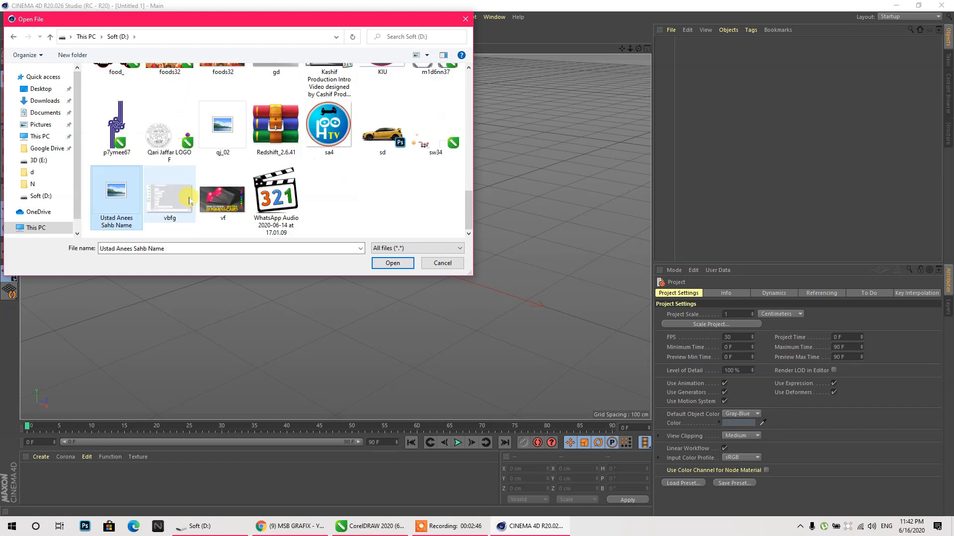
click(402, 264)
click(392, 370)
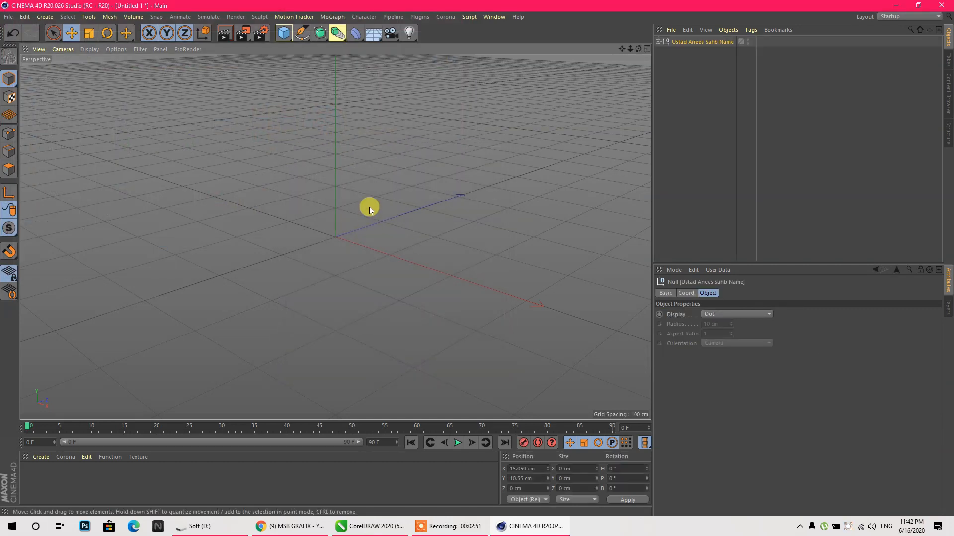
- Add a default reference cube and push the imported calligraphy null back to Z -127.207 cm
click(658, 42)
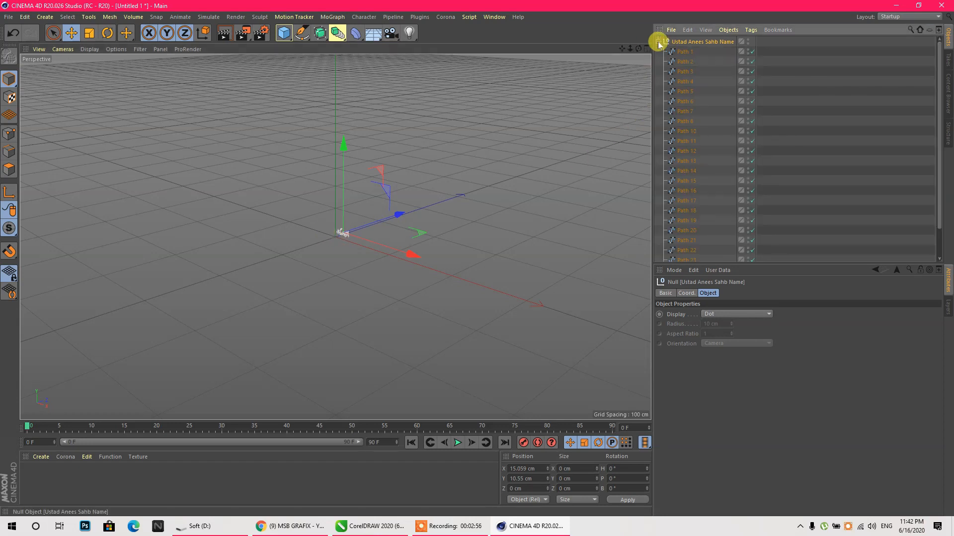
click(657, 41)
click(283, 33)
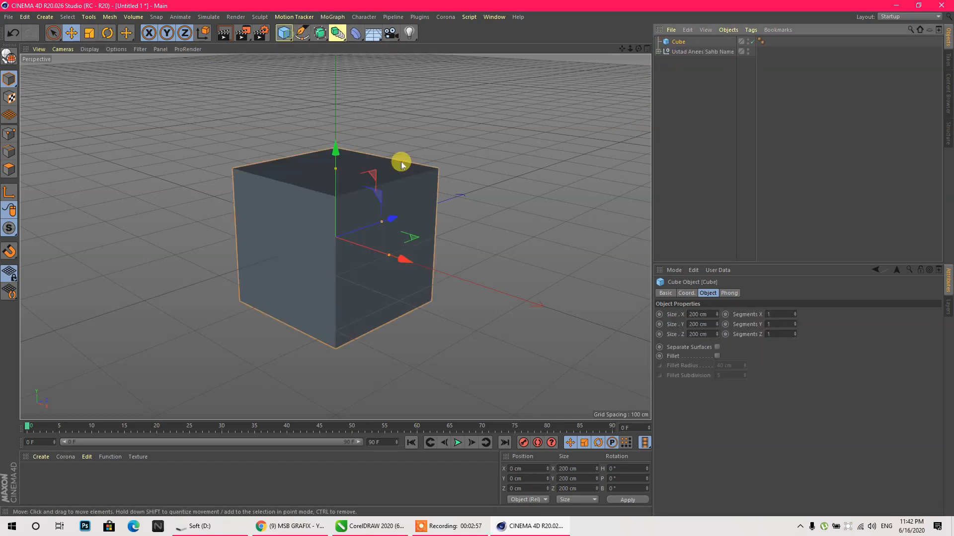
click(668, 52)
drag(414, 218, 338, 241)
click(88, 36)
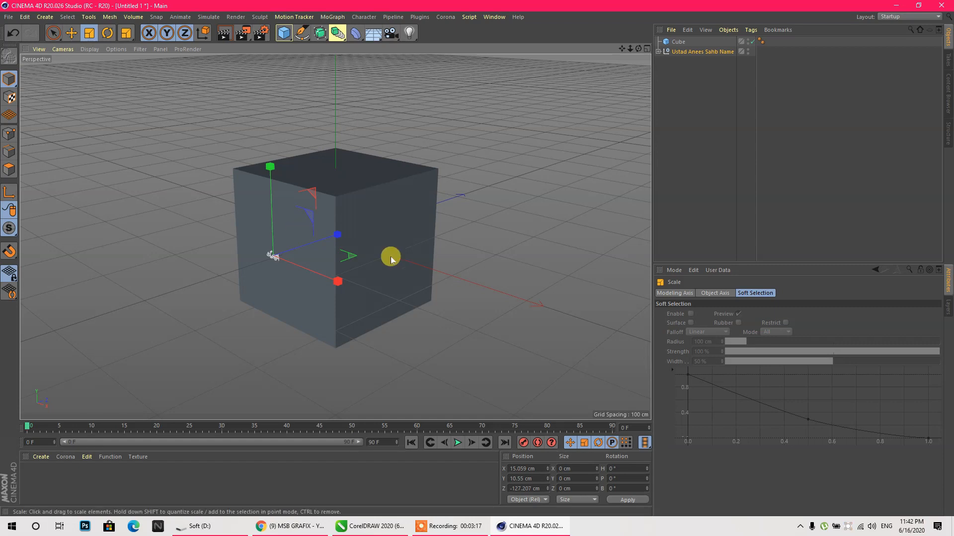
click(449, 528)
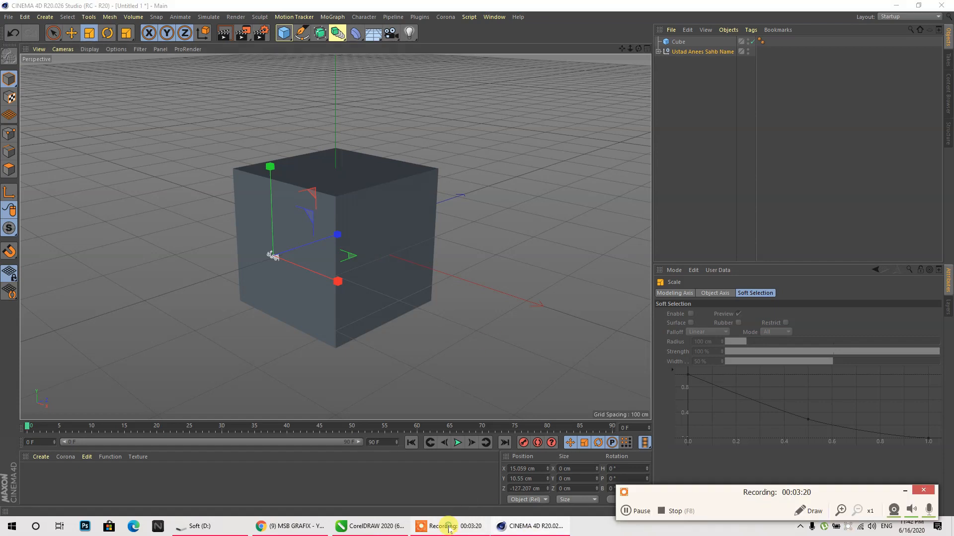
- Close the Bluetooth Settings window, refresh the desktop, and restore Cinema 4D
click(642, 511)
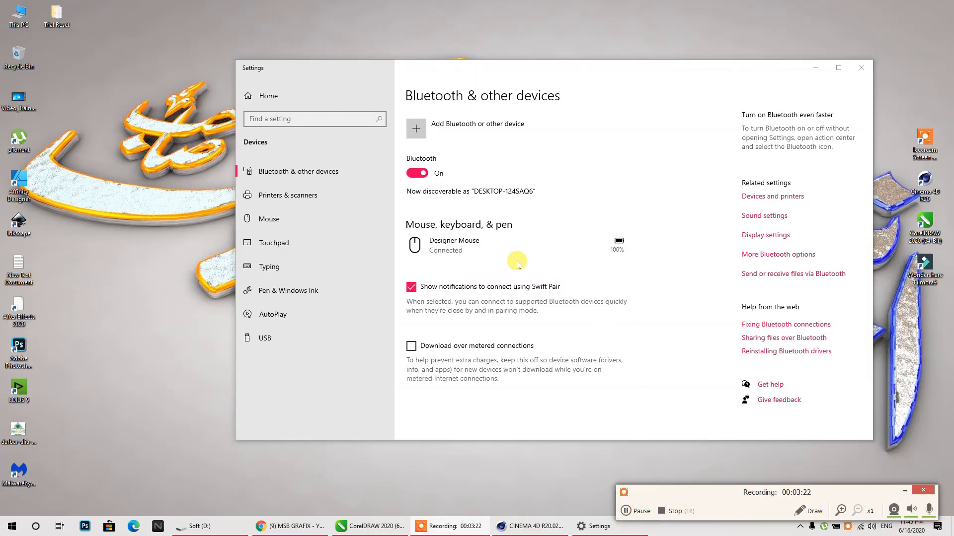
click(861, 69)
right_click(492, 374)
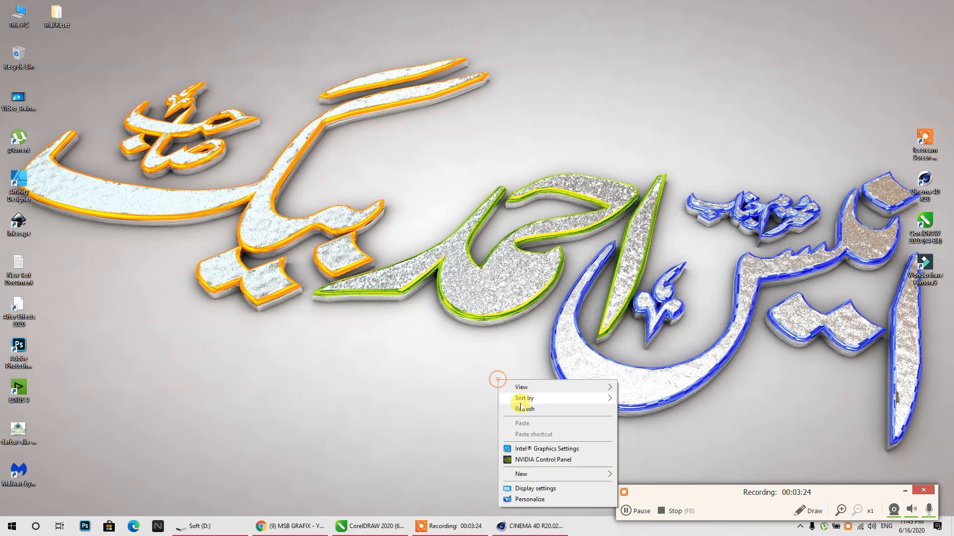
click(501, 410)
click(905, 491)
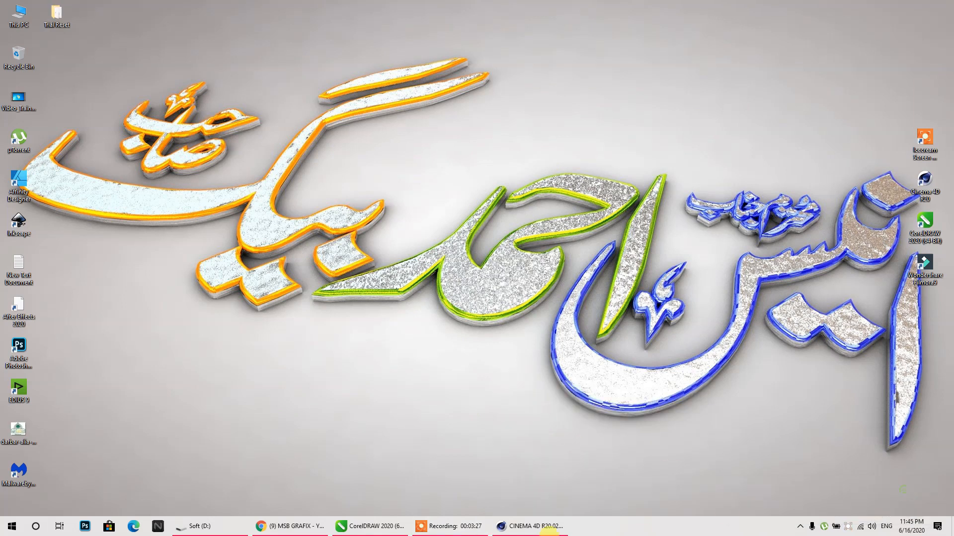
click(503, 526)
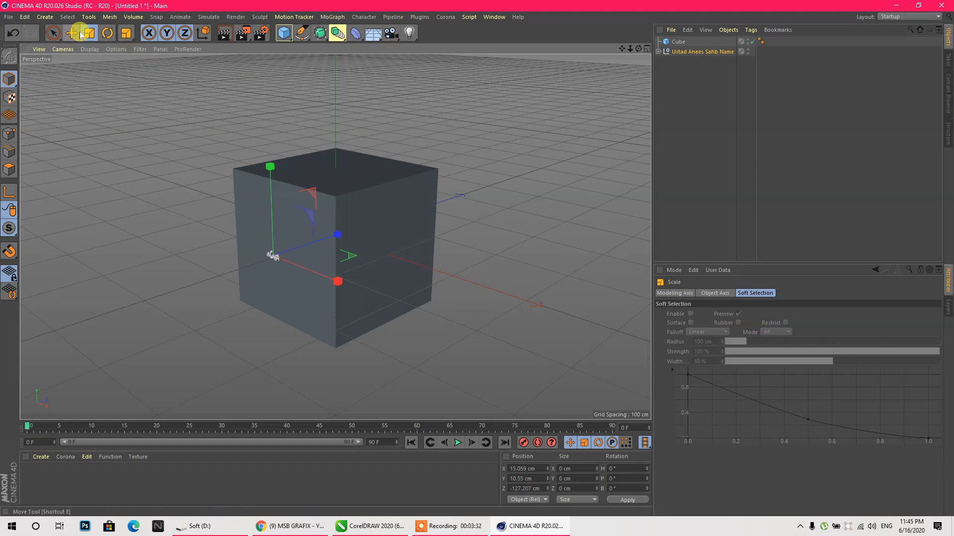
- Scale the calligraphy group up to about 440 % and delete the reference cube
drag(308, 209, 364, 189)
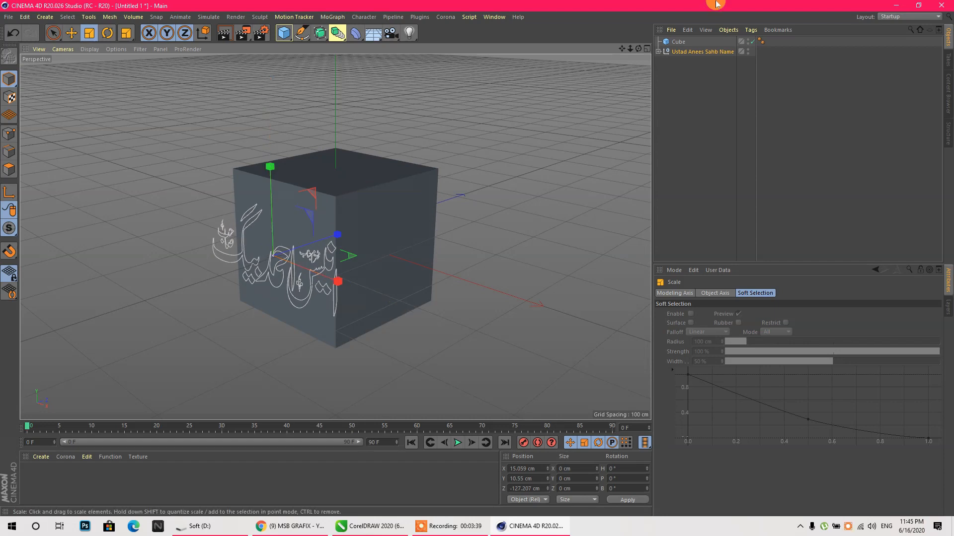
drag(638, 48, 589, 94)
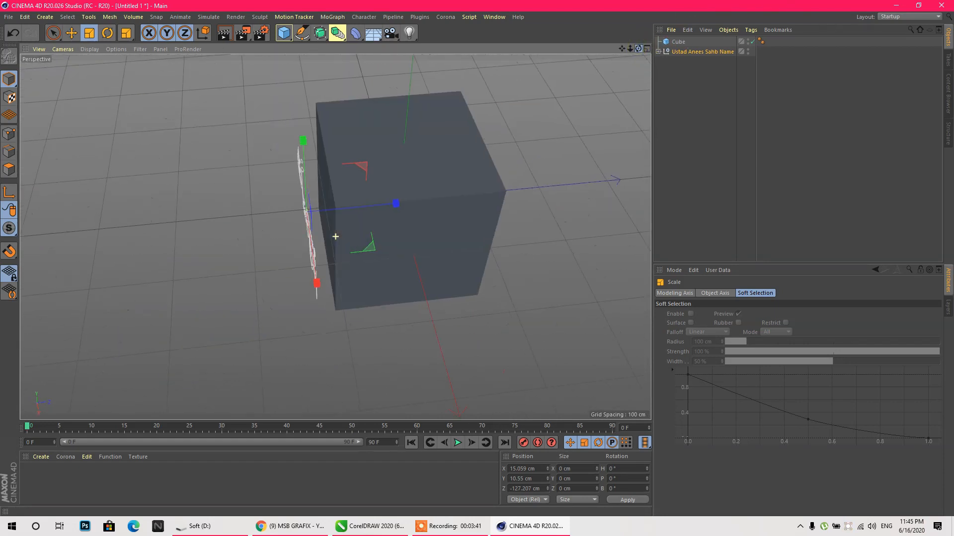
click(424, 156)
key(Delete)
mouse_move(639, 48)
mouse_down()
mouse_move(650, 55)
mouse_move(665, 35)
mouse_move(639, 48)
mouse_up()
scroll(266, 302, up, 2)
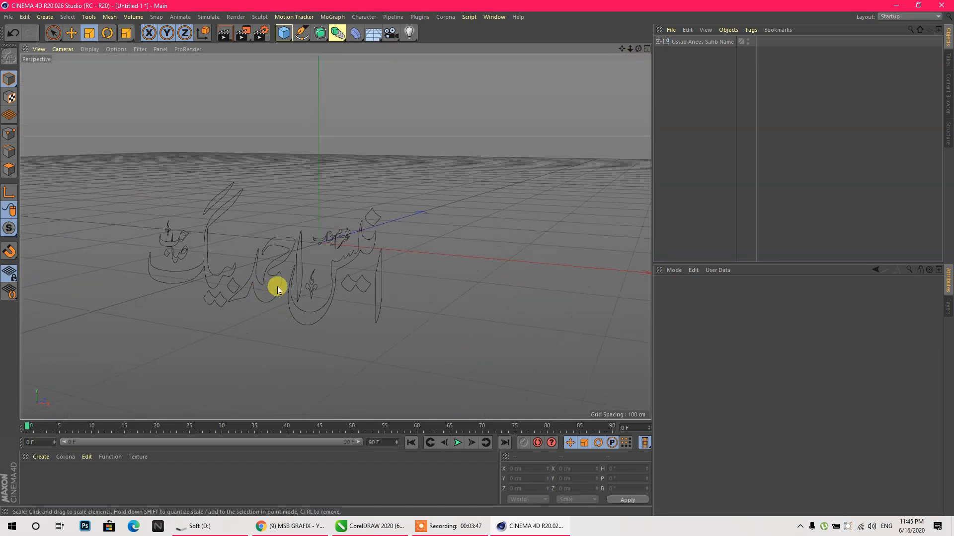
click(247, 298)
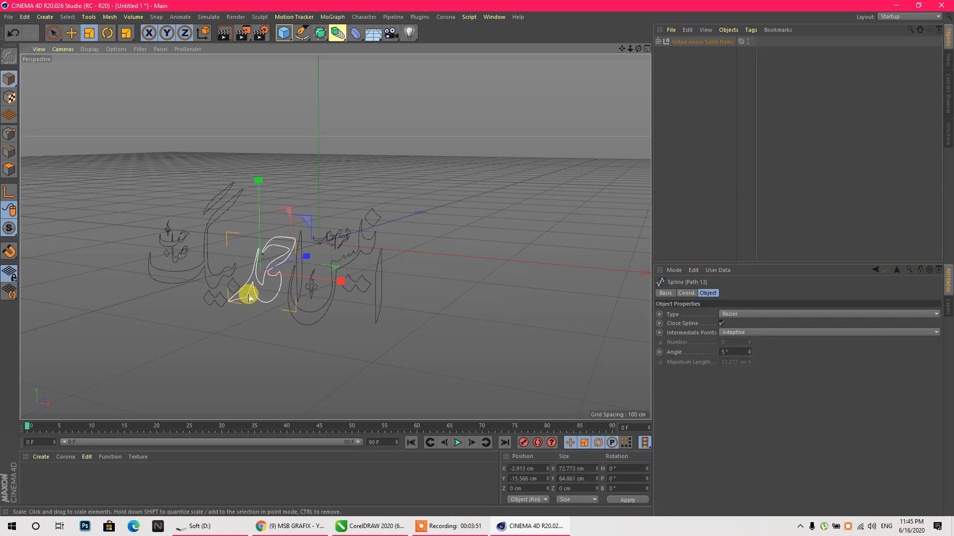
shift+click(300, 246)
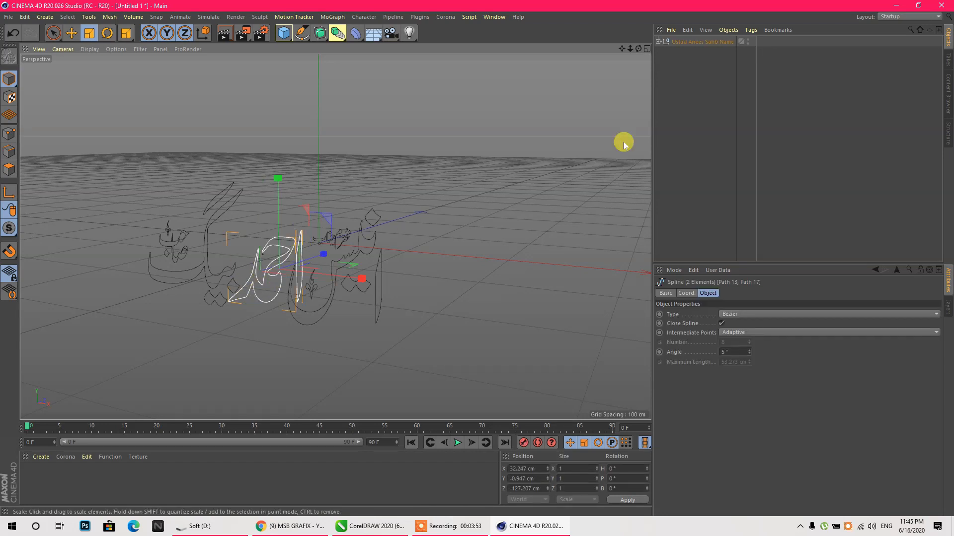
click(658, 41)
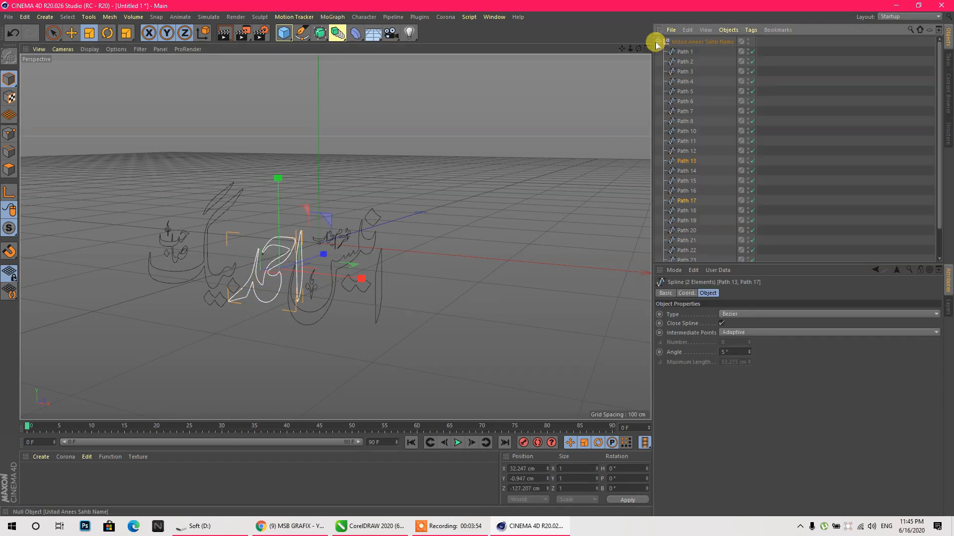
right_click(690, 163)
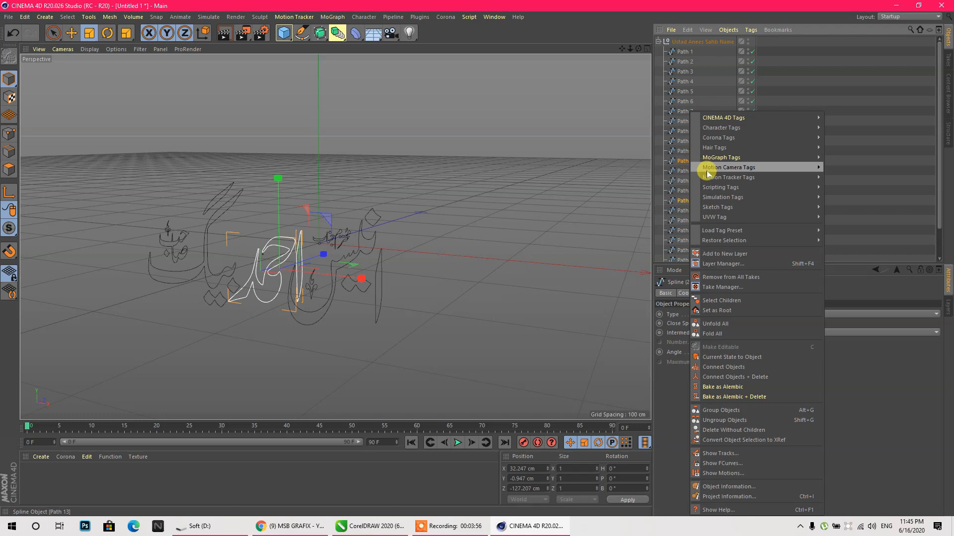
click(738, 380)
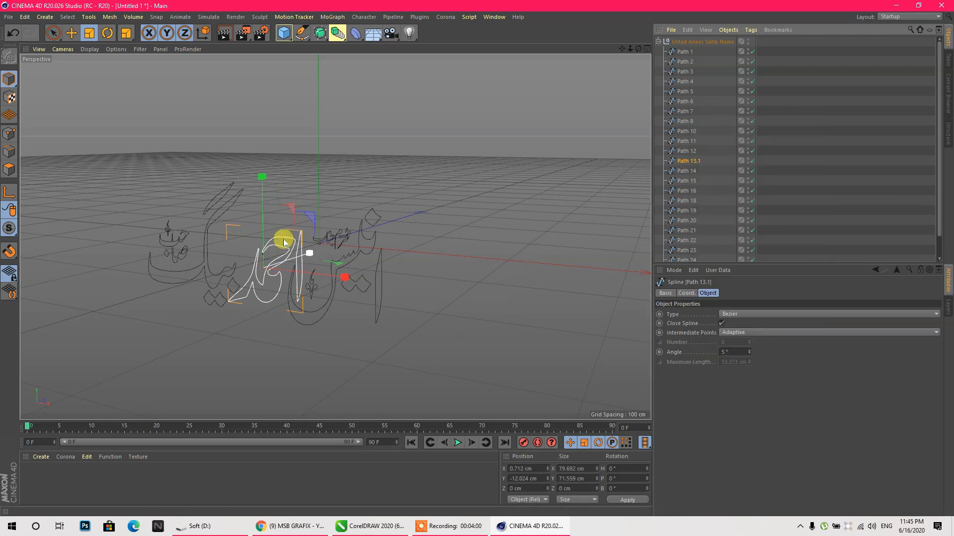
double_click(690, 161)
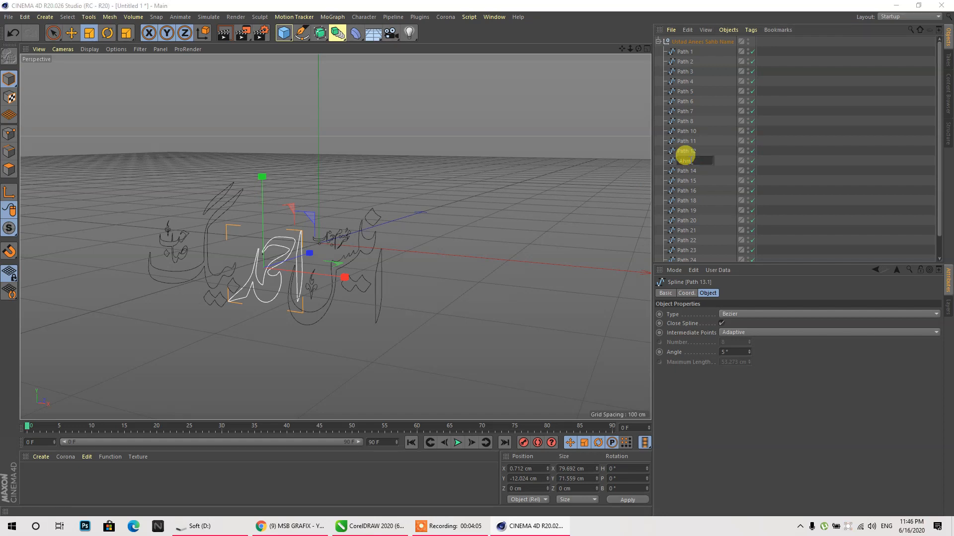
key(Return)
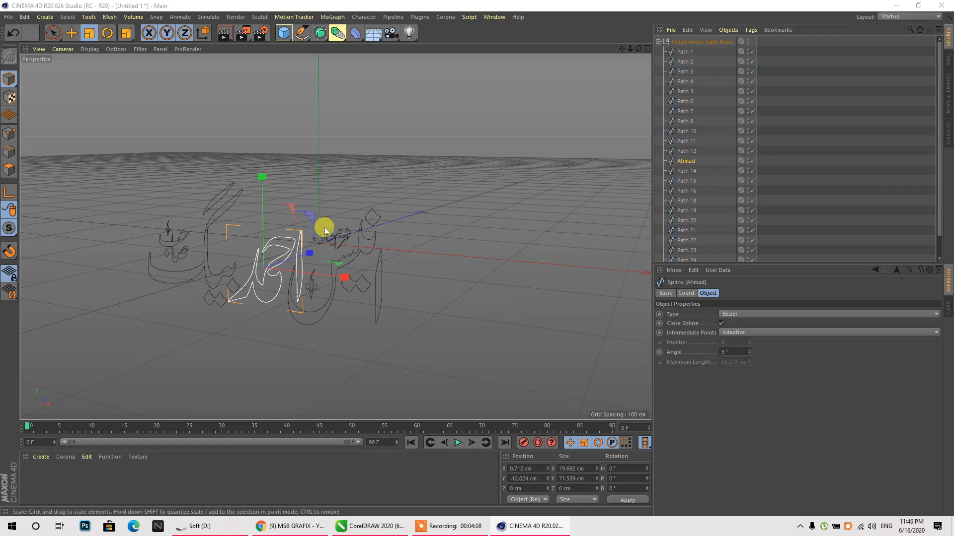
- Undo the last resize of the path and switch to Rectangle Selection
click(224, 280)
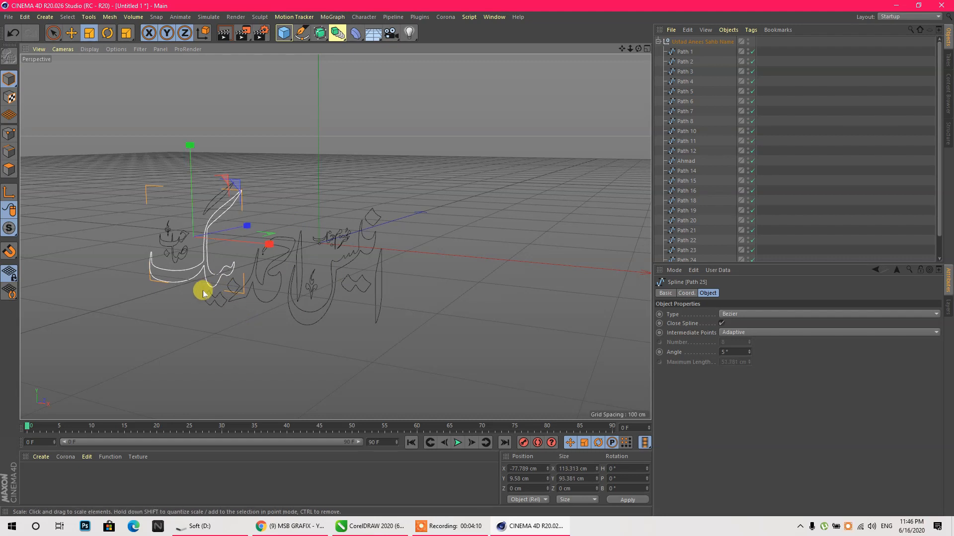
key(ctrl+z)
click(57, 34)
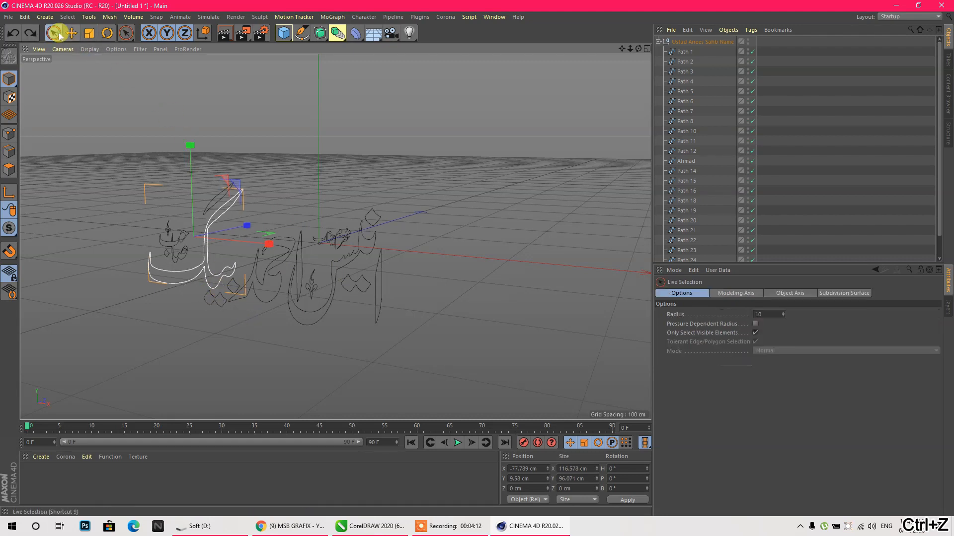
drag(59, 37, 81, 64)
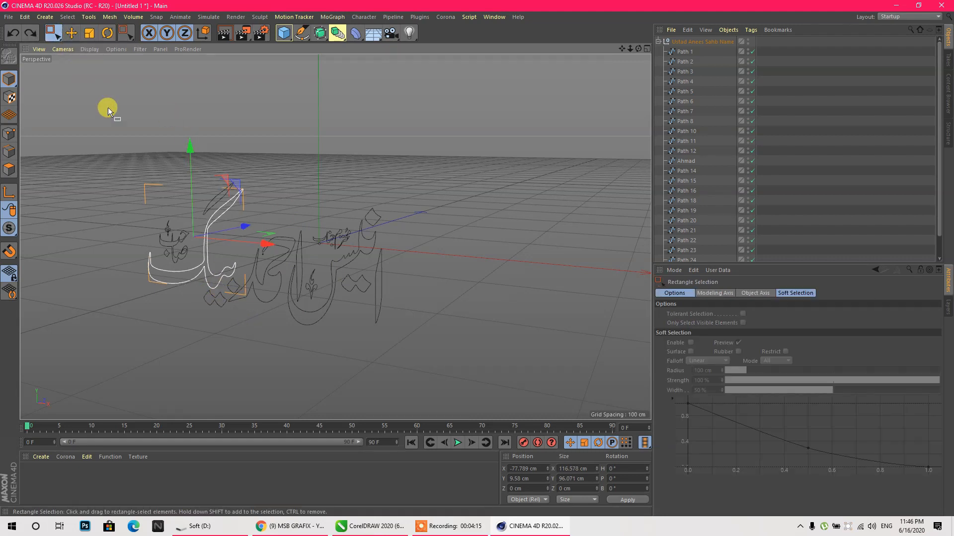
- In the enlarged Front view, box-select the left half's paths and connect them into one spline
drag(116, 160, 243, 324)
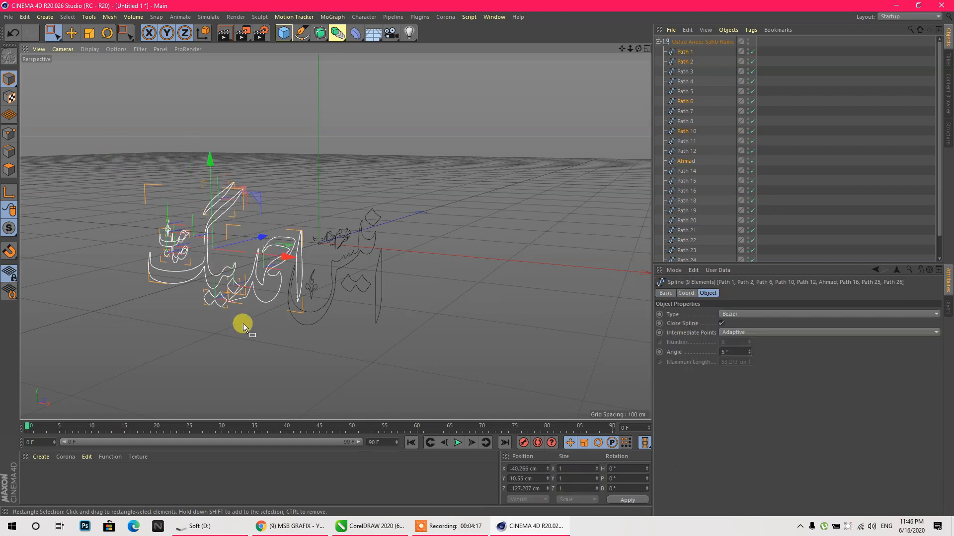
click(646, 49)
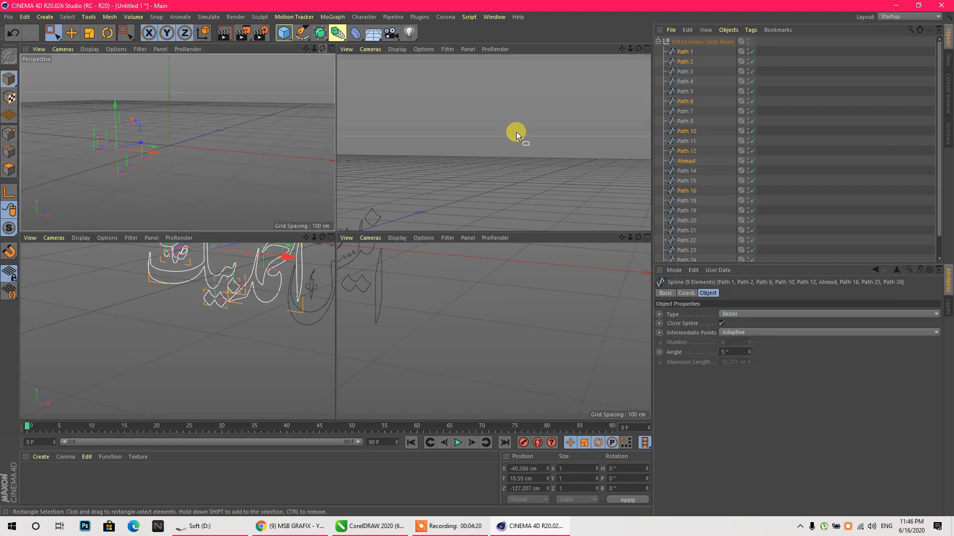
middle_click(440, 345)
scroll(279, 213, up, 6)
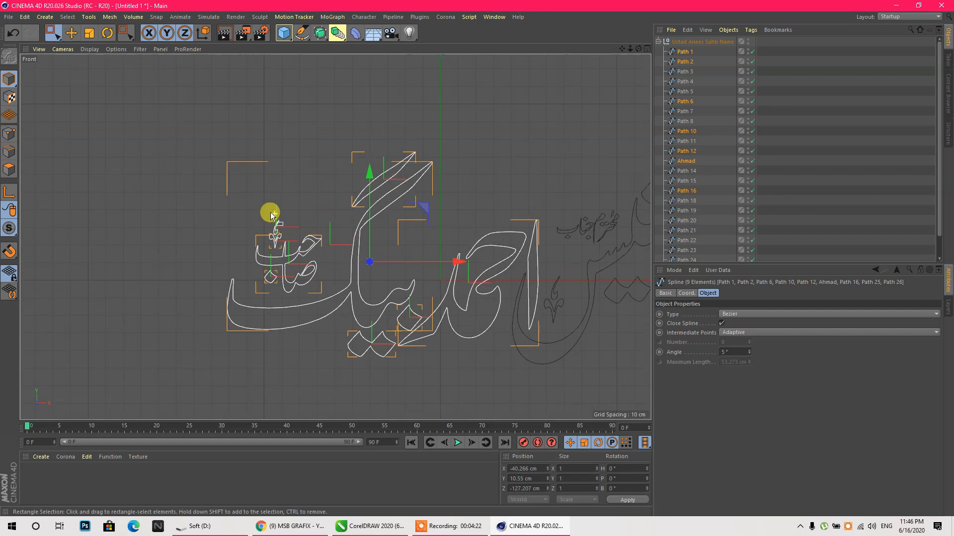
drag(184, 143, 395, 372)
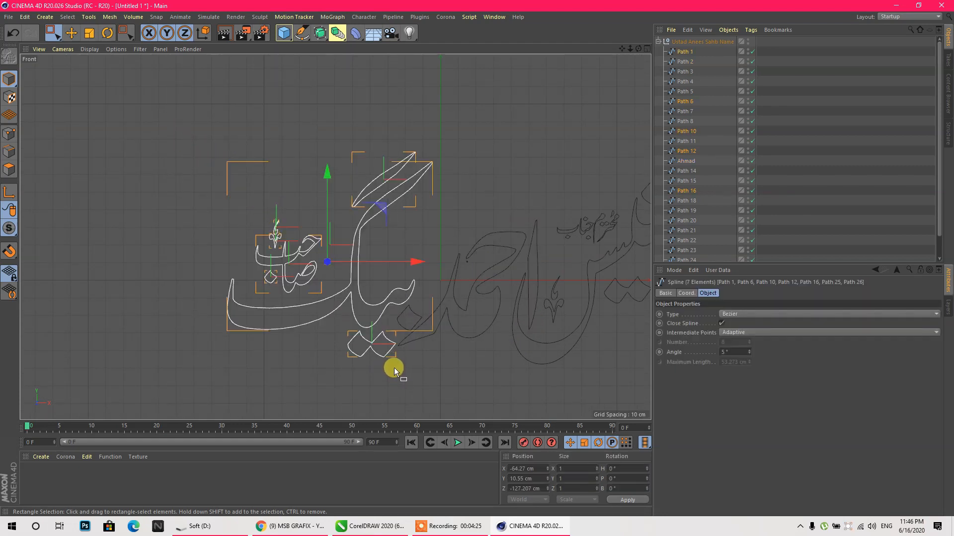
shift+click(410, 315)
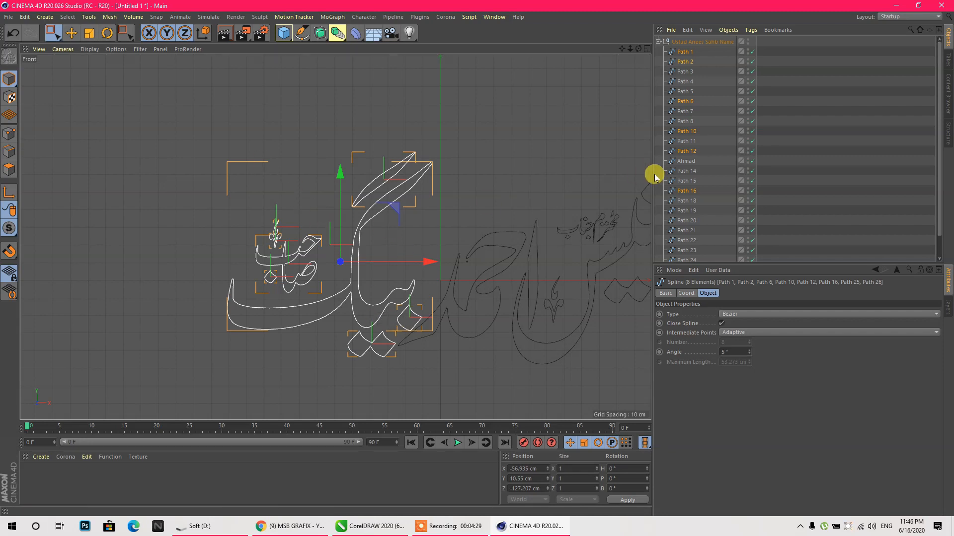
right_click(690, 195)
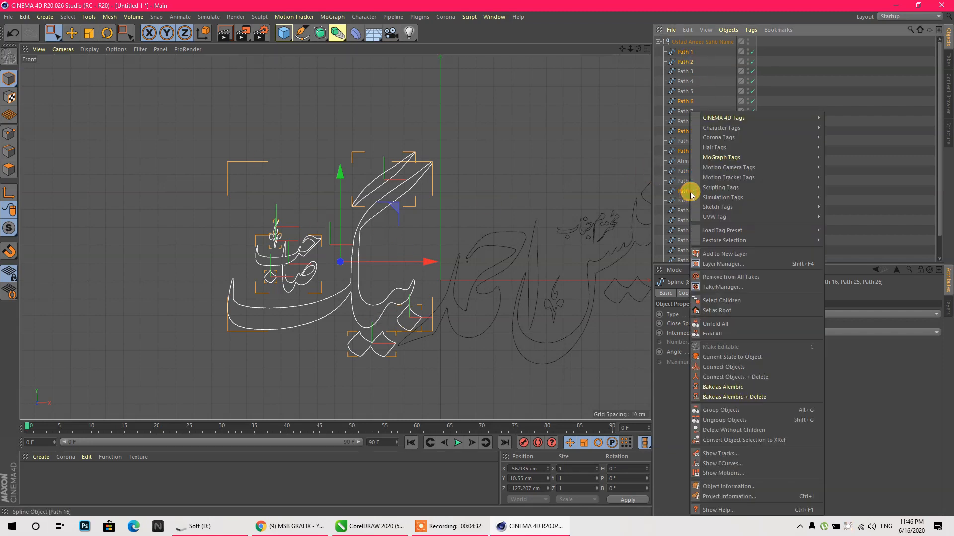
click(759, 378)
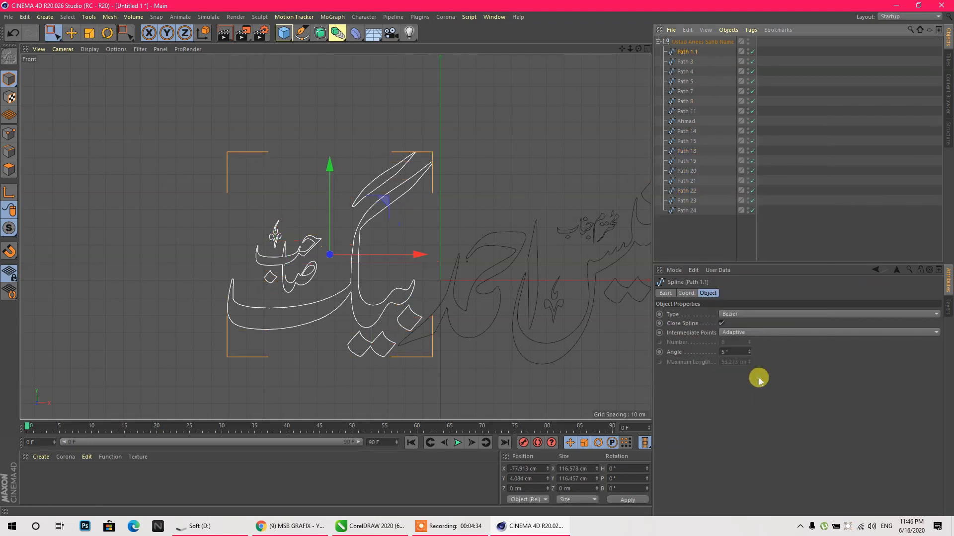
- Box-select the right half's paths and connect them into a second combined spline
scroll(233, 207, down, 2)
drag(567, 178, 458, 329)
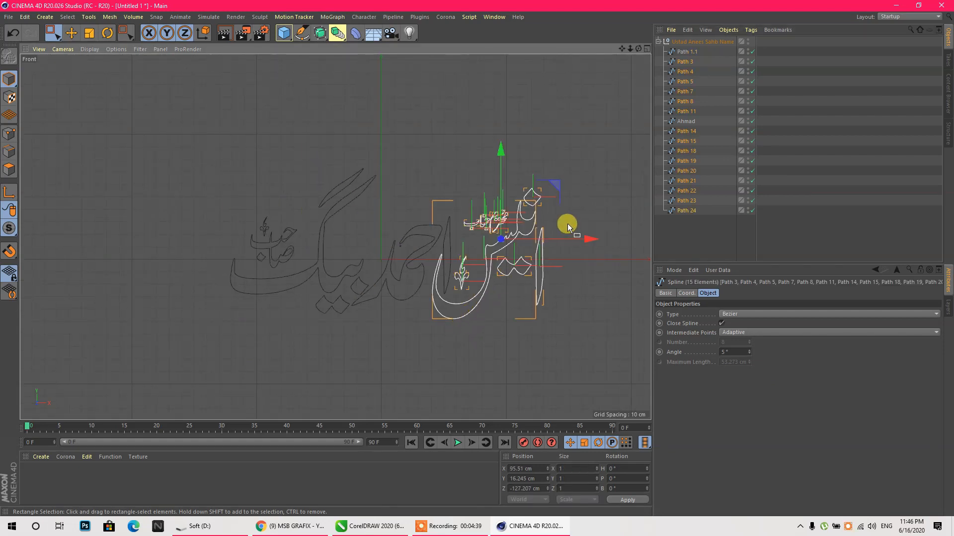
right_click(521, 220)
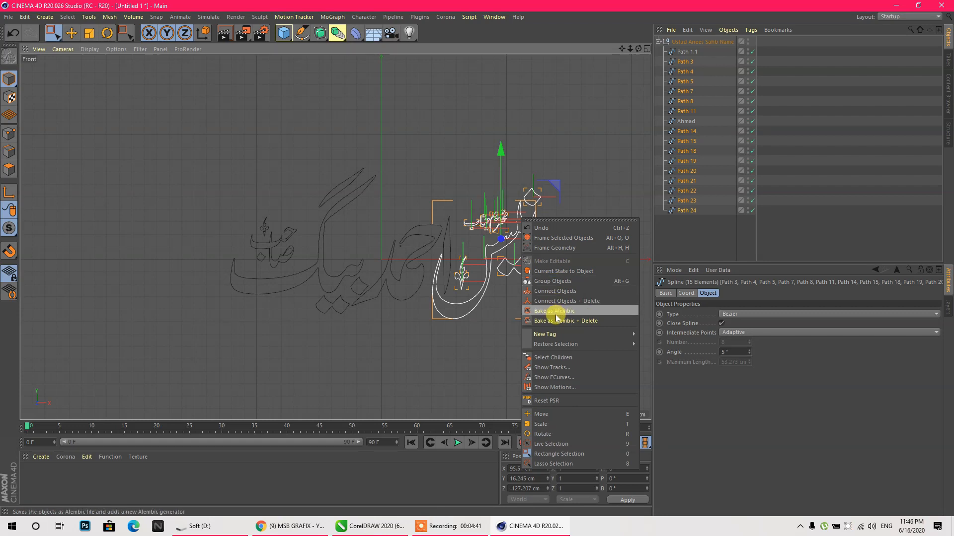
click(688, 189)
right_click(688, 189)
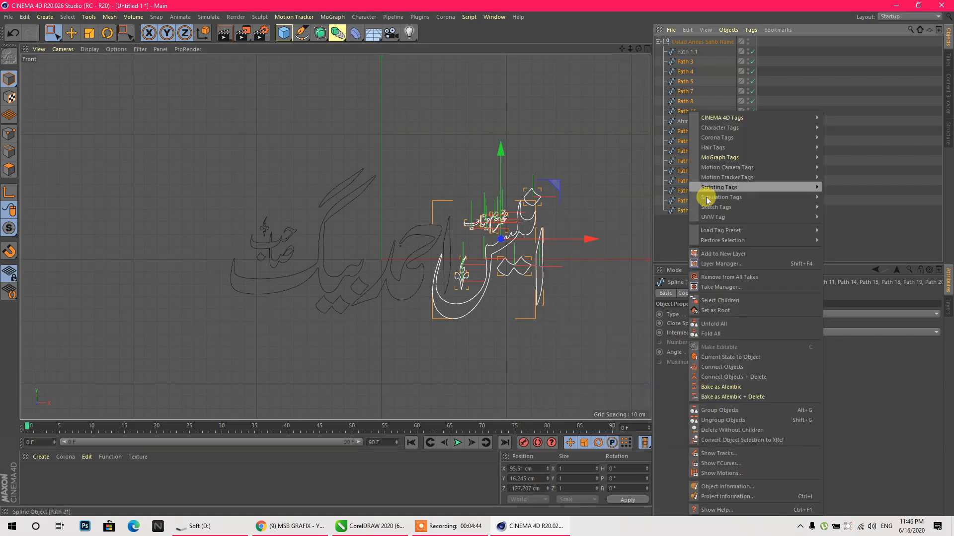
click(758, 382)
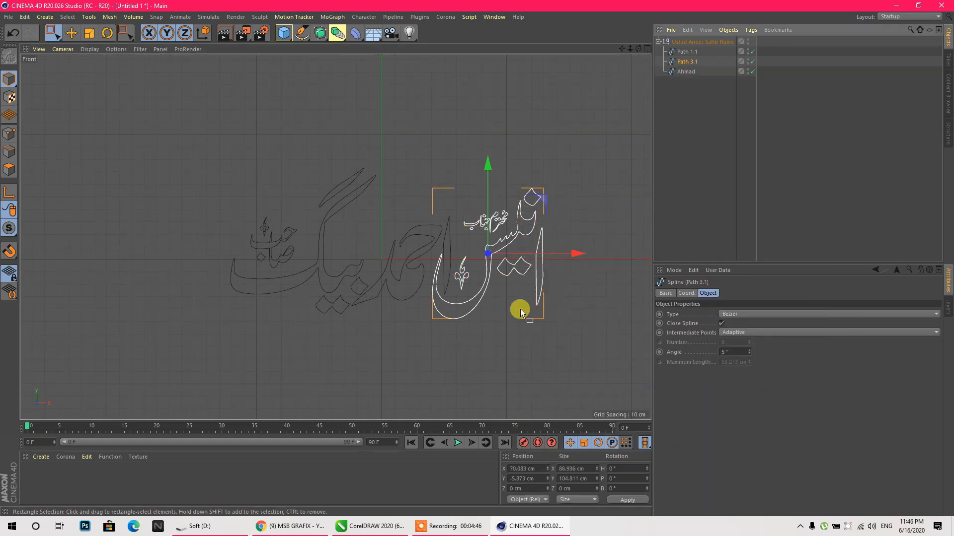
double_click(687, 62)
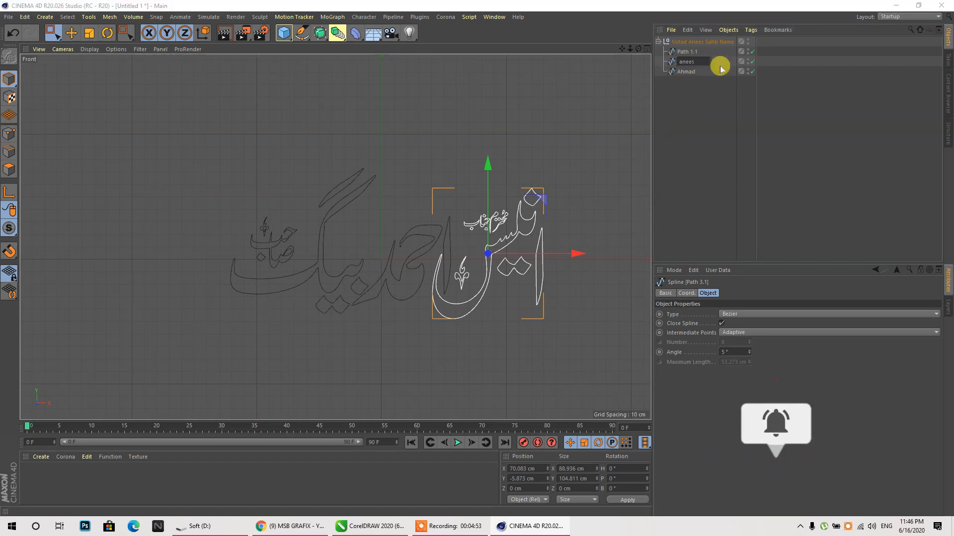
click(689, 52)
double_click(688, 52)
key(Return)
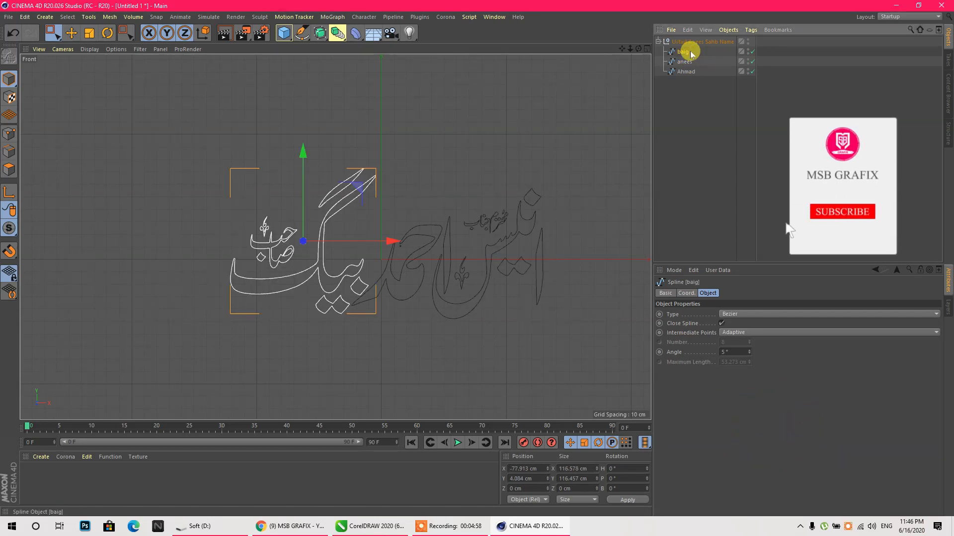
- Delete the parent group null so the three word splines sit at top level
drag(680, 102, 679, 53)
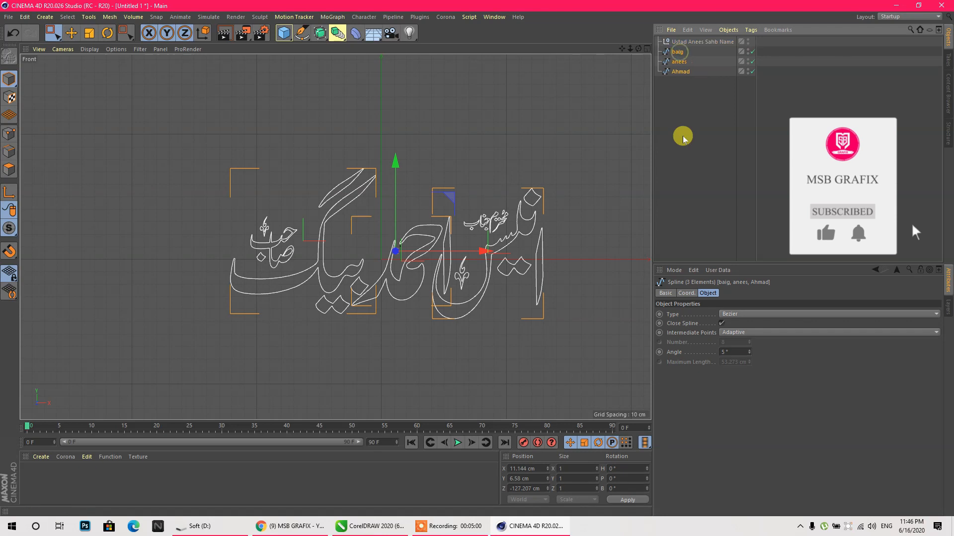
click(694, 42)
key(Delete)
middle_click(351, 131)
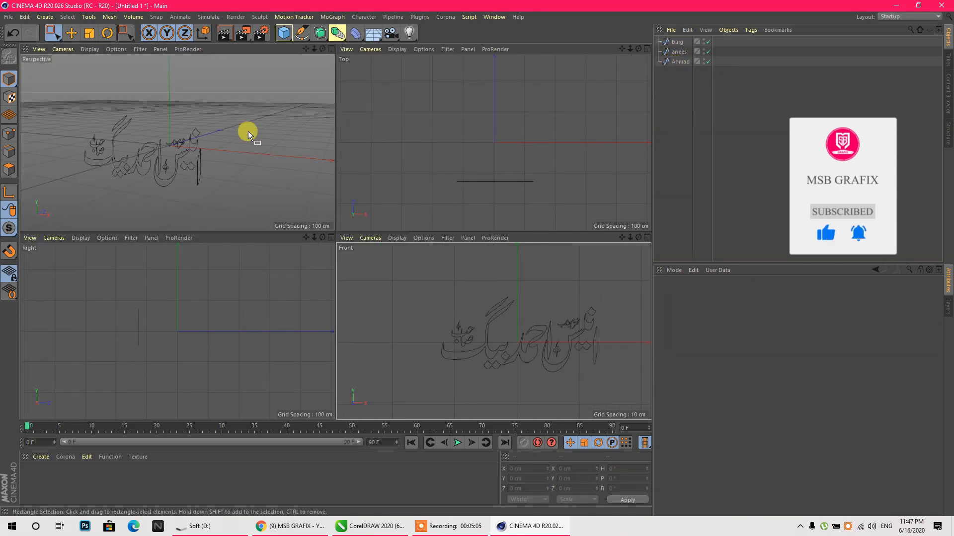
- Add three Extrude objects and name them 1, 2 and 3
middle_click(221, 130)
drag(320, 36, 439, 49)
click(302, 31)
drag(316, 31, 438, 48)
click(71, 32)
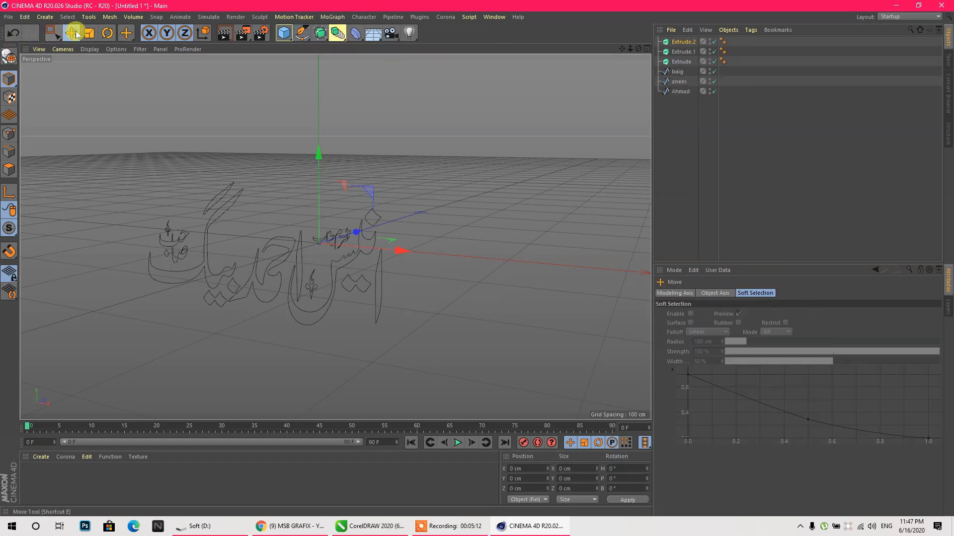
double_click(684, 41)
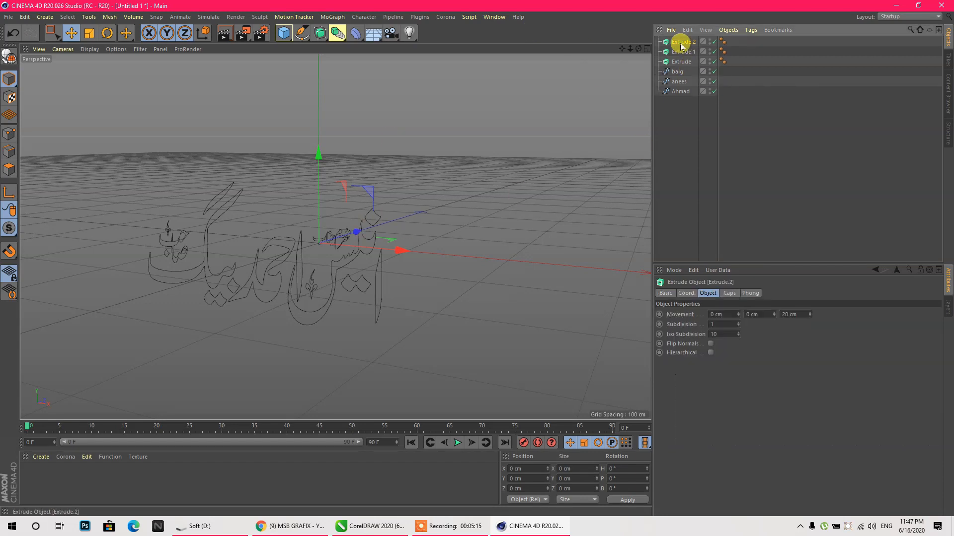
text(1)
double_click(689, 50)
text(2)
double_click(683, 61)
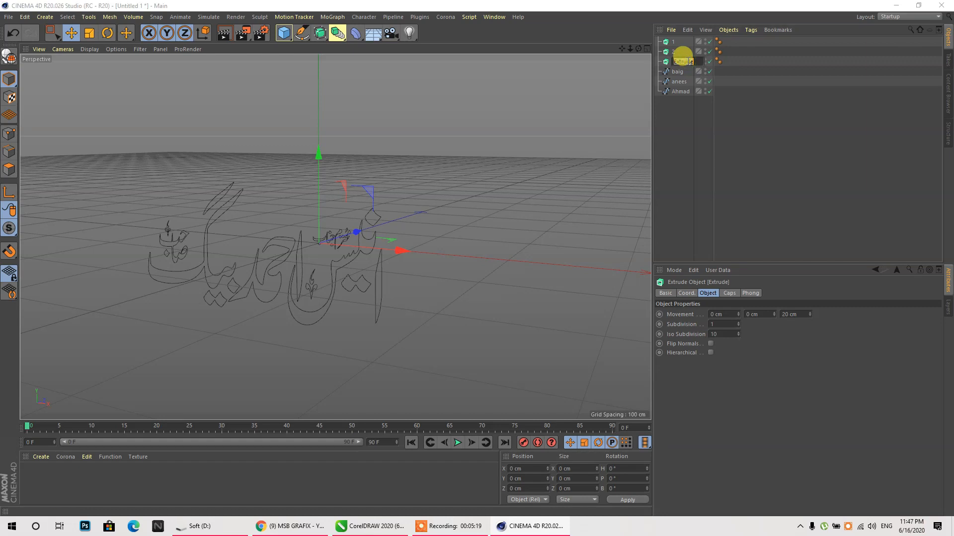
text(3)
click(675, 112)
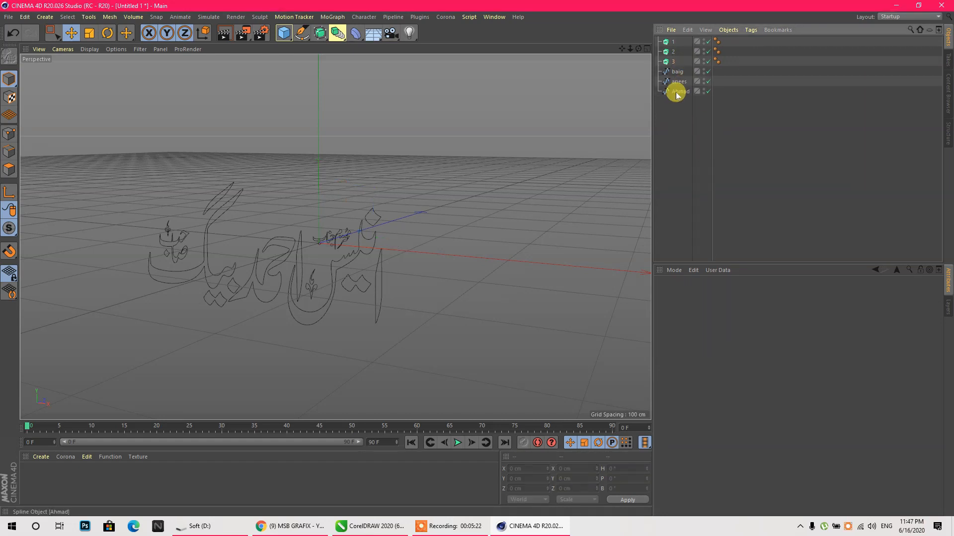
- Place one word spline inside each extrude: right word in 1, middle in 2, left in 3
drag(672, 46, 672, 42)
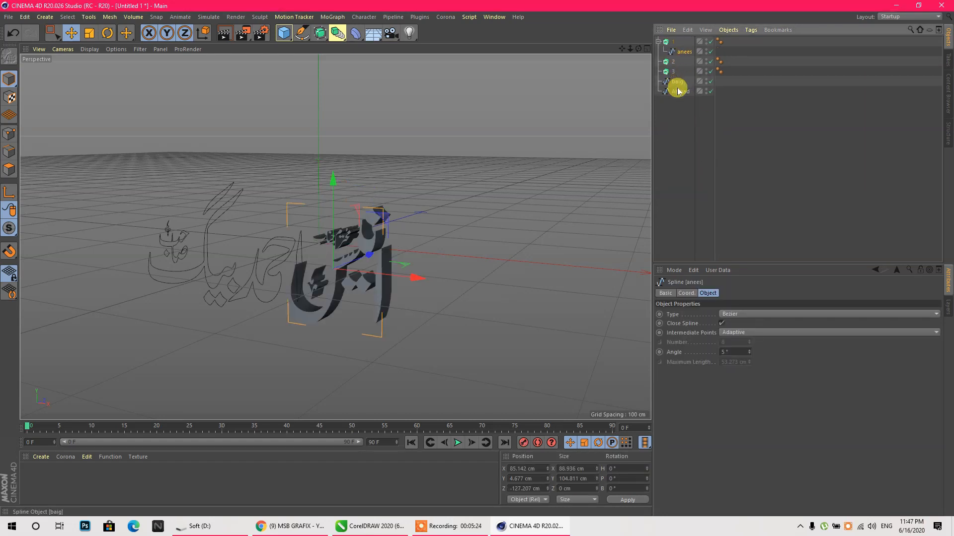
mouse_move(679, 91)
mouse_down()
mouse_move(680, 60)
mouse_move(667, 63)
mouse_move(674, 81)
mouse_up()
click(658, 41)
click(658, 71)
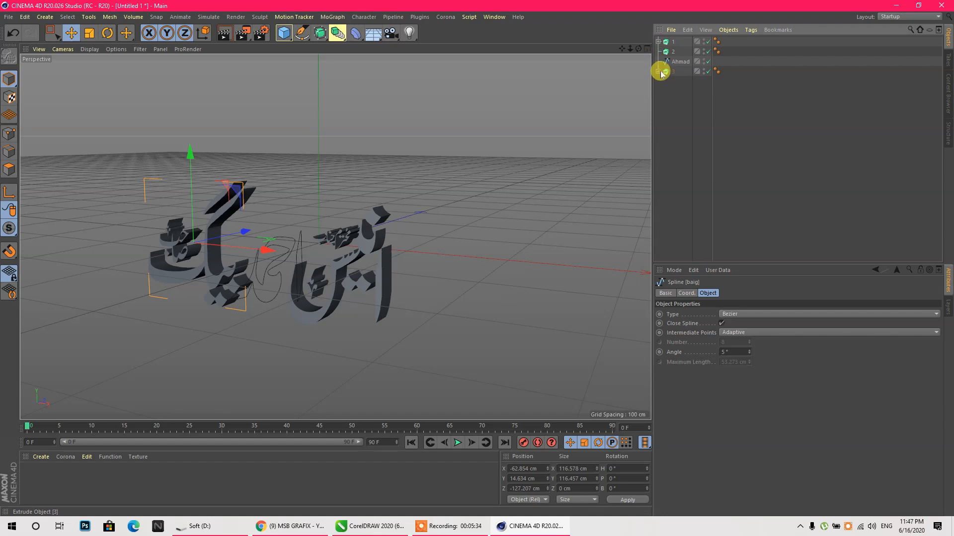
drag(674, 55, 672, 55)
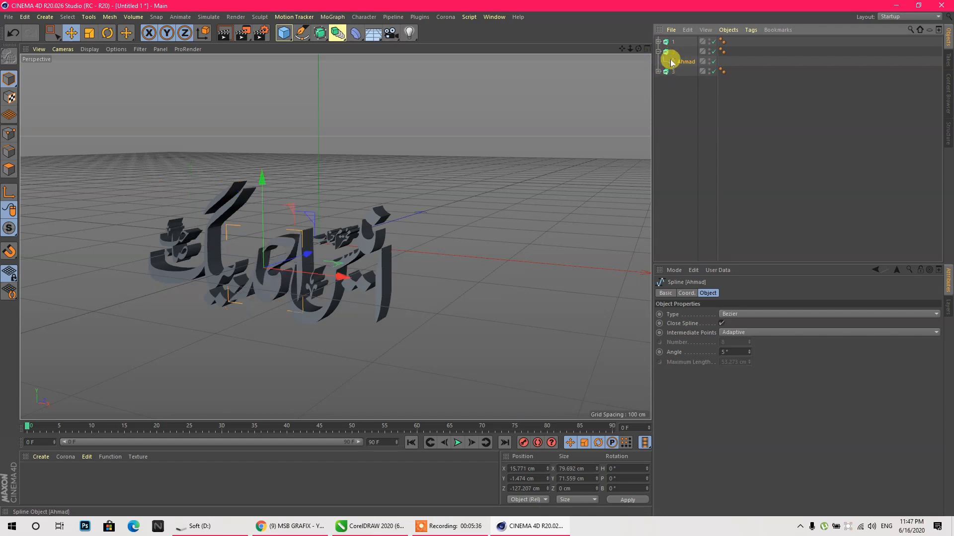
click(658, 51)
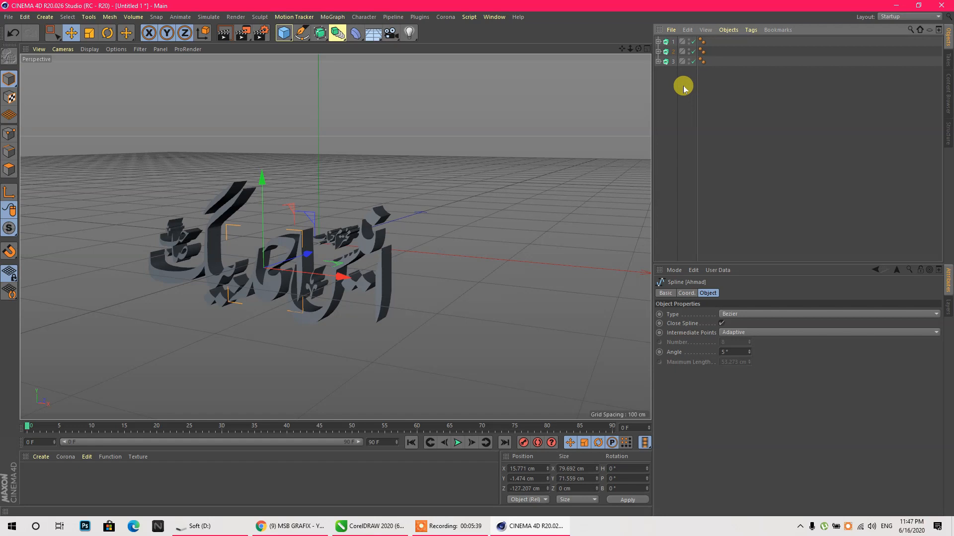
click(667, 82)
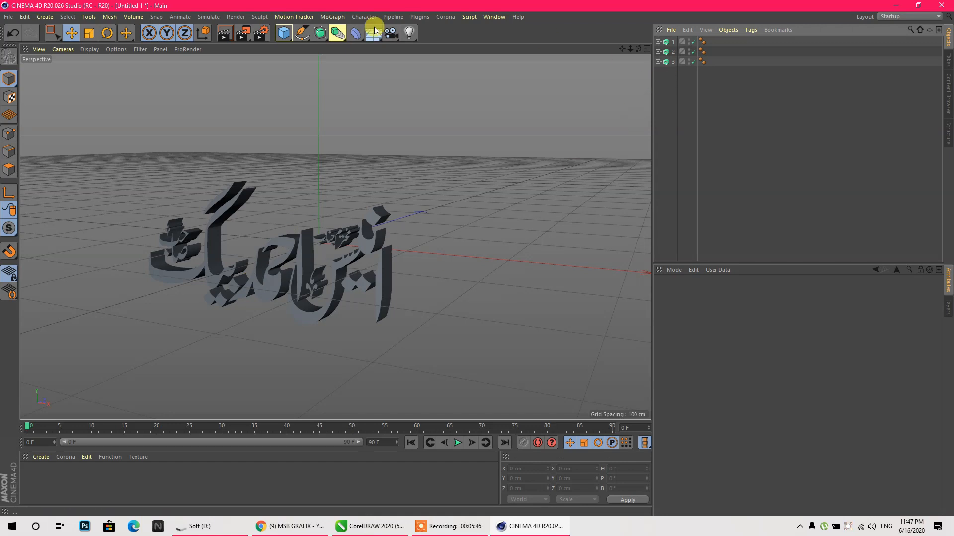
- Group the three extrudes under a new Null object
drag(290, 36, 334, 49)
drag(684, 81, 676, 42)
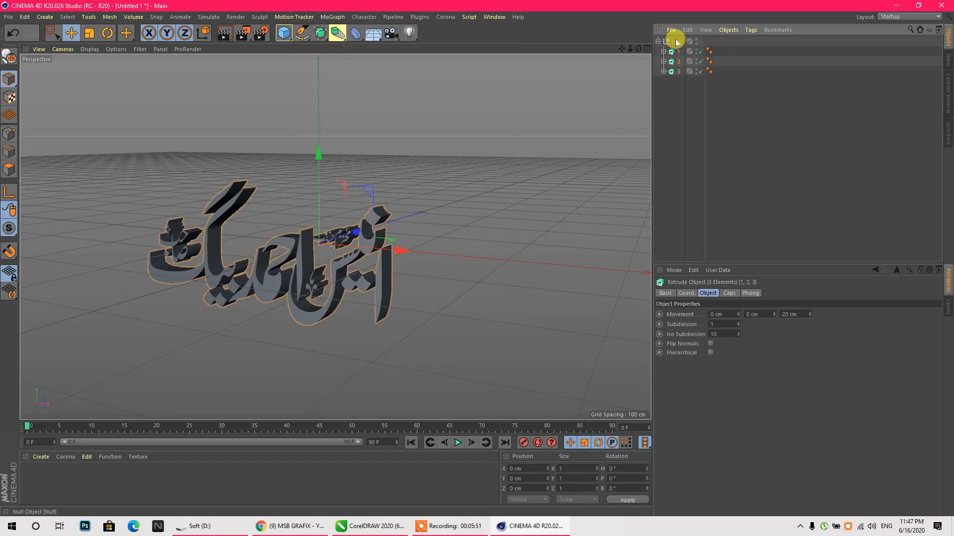
click(673, 42)
click(658, 42)
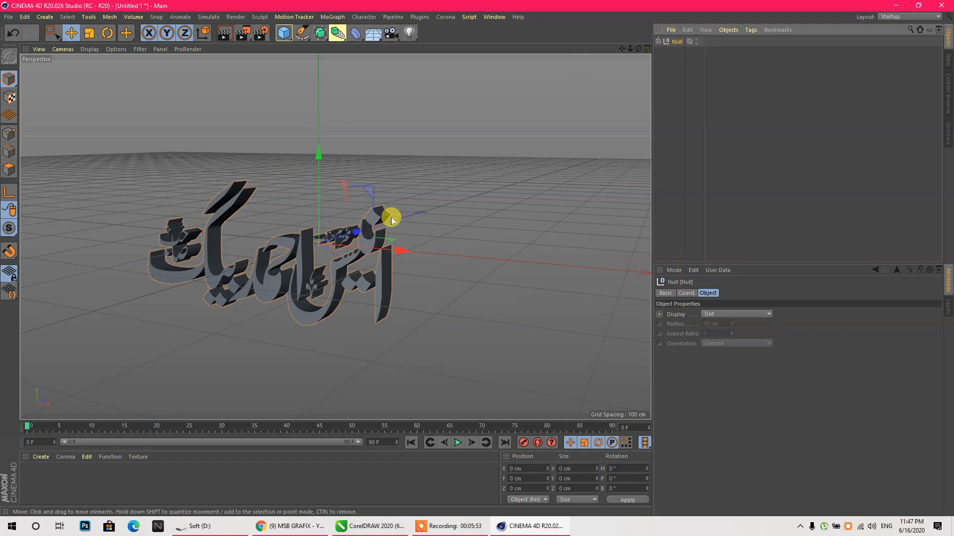
- Recentre the text group in the view and scale the calligraphy up
drag(407, 251, 426, 252)
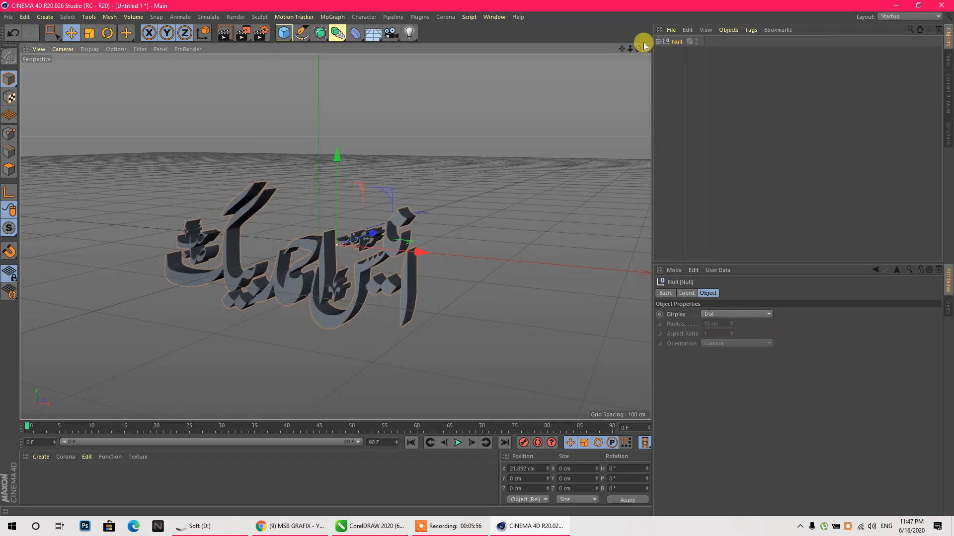
click(659, 42)
click(676, 62)
mouse_move(420, 252)
mouse_down()
mouse_move(398, 251)
mouse_move(427, 255)
mouse_up()
key(ctrl+z)
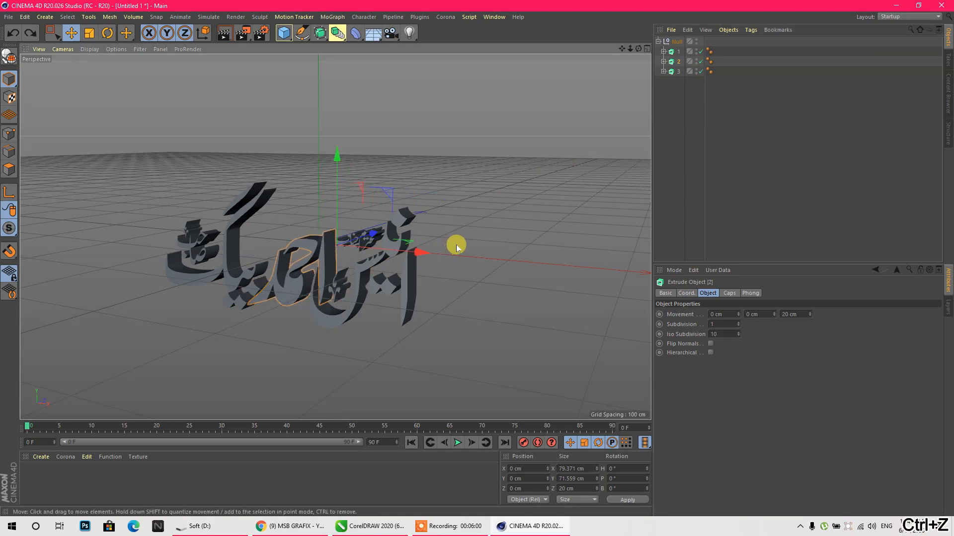
click(675, 43)
drag(439, 236, 415, 257)
click(90, 33)
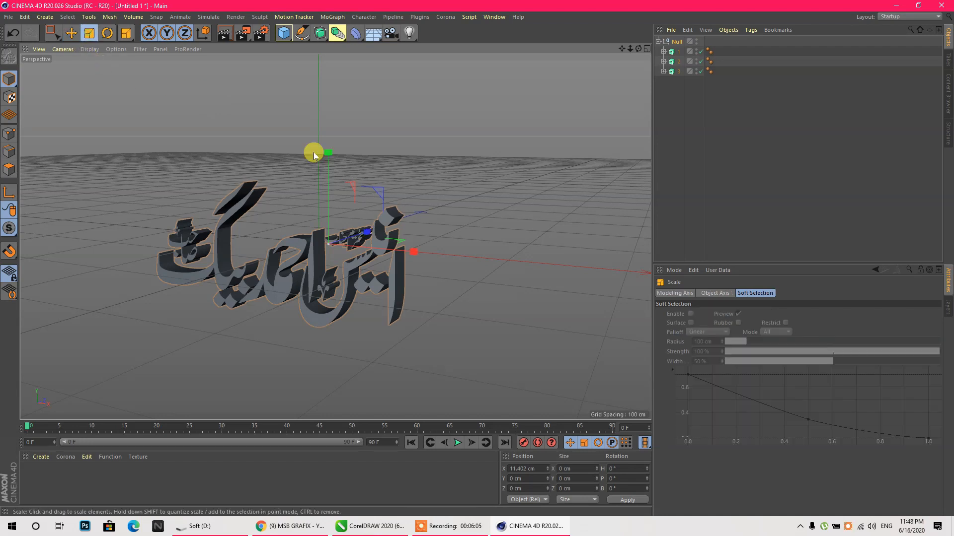
drag(385, 193, 282, 221)
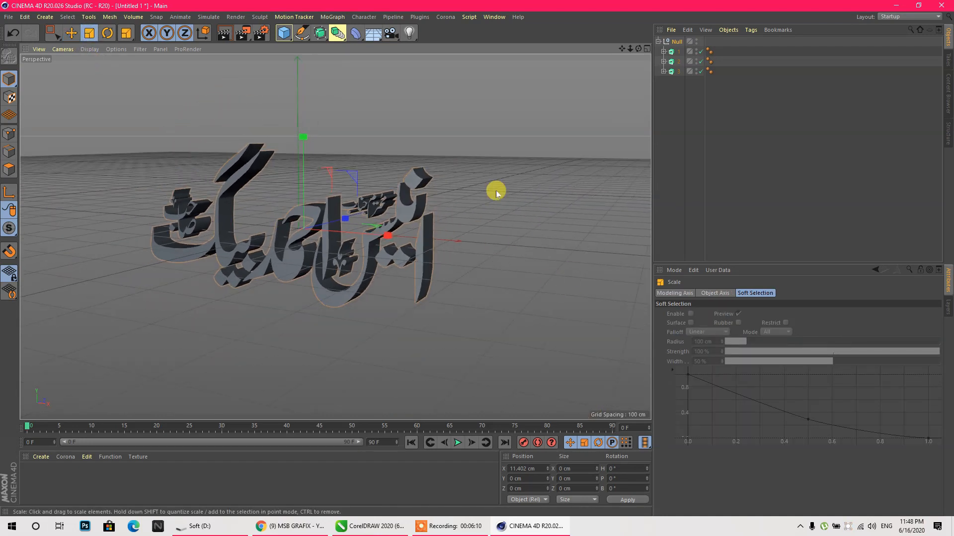
- Give all three extrudes a 20 cm extrusion depth
drag(680, 84, 663, 48)
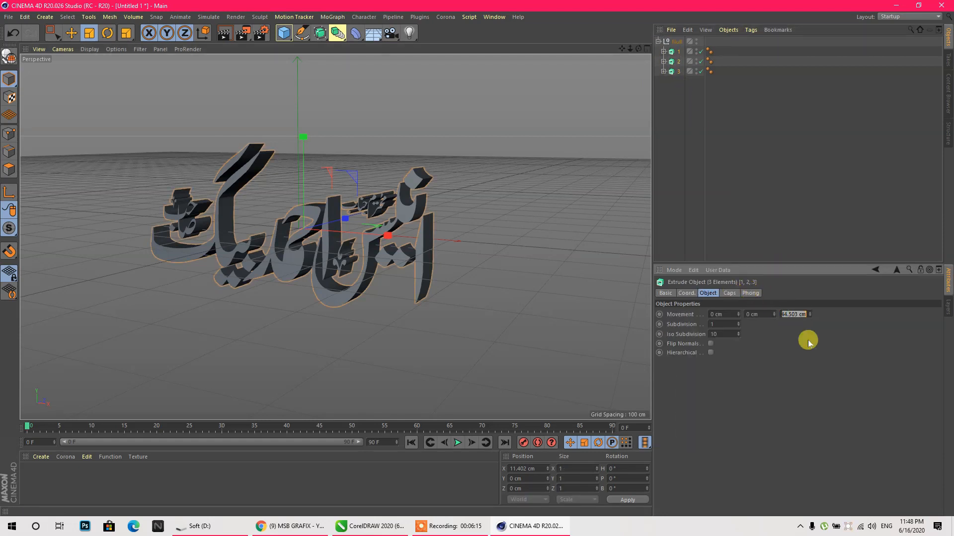
text(20)
key(Return)
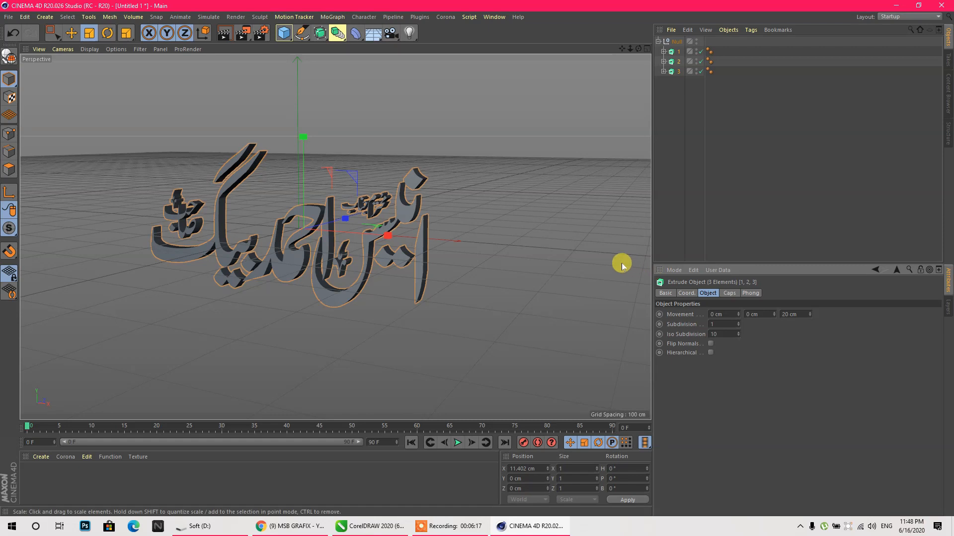
- Set the pitch rotation to 90° so the lettering lies flat
double_click(615, 478)
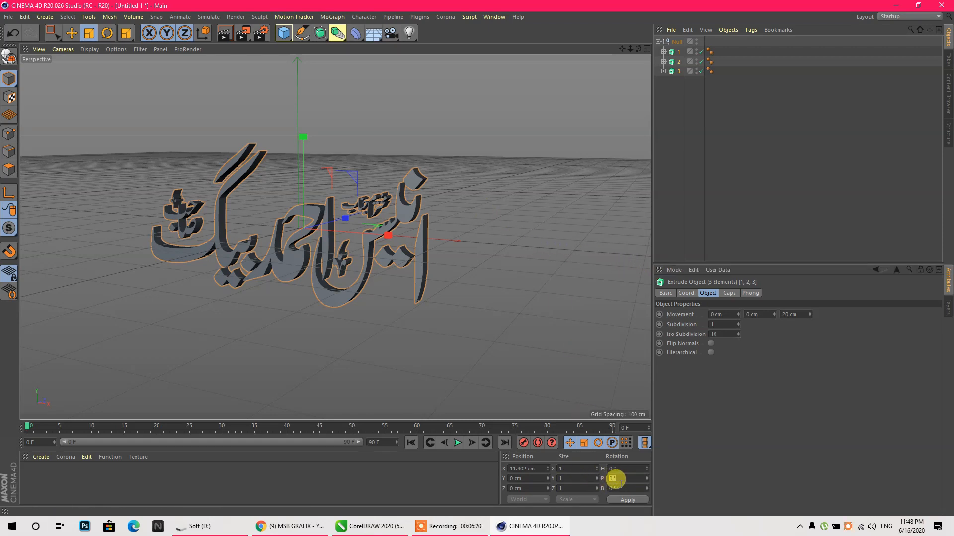
text(90)
key(Return)
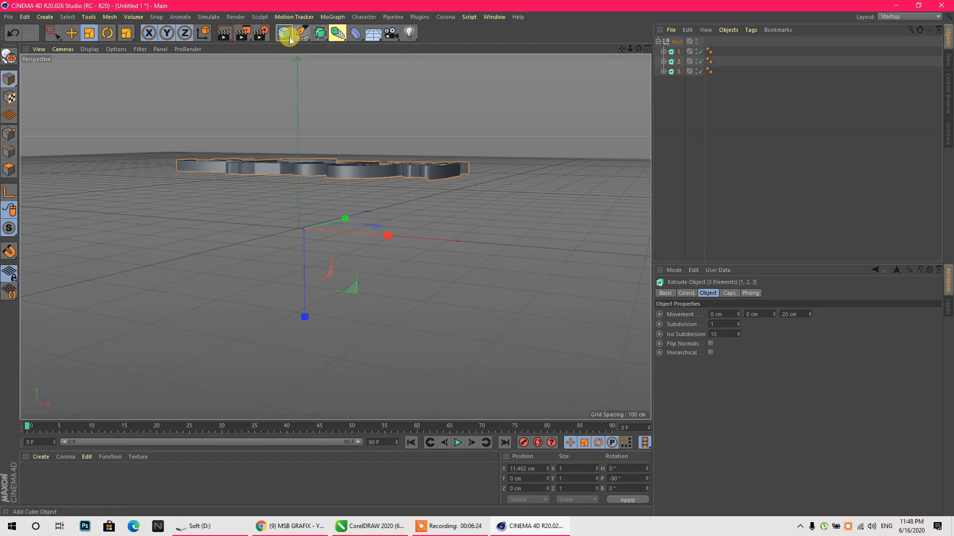
- Add a Plane object and look down on it from above
drag(285, 33, 309, 58)
click(364, 65)
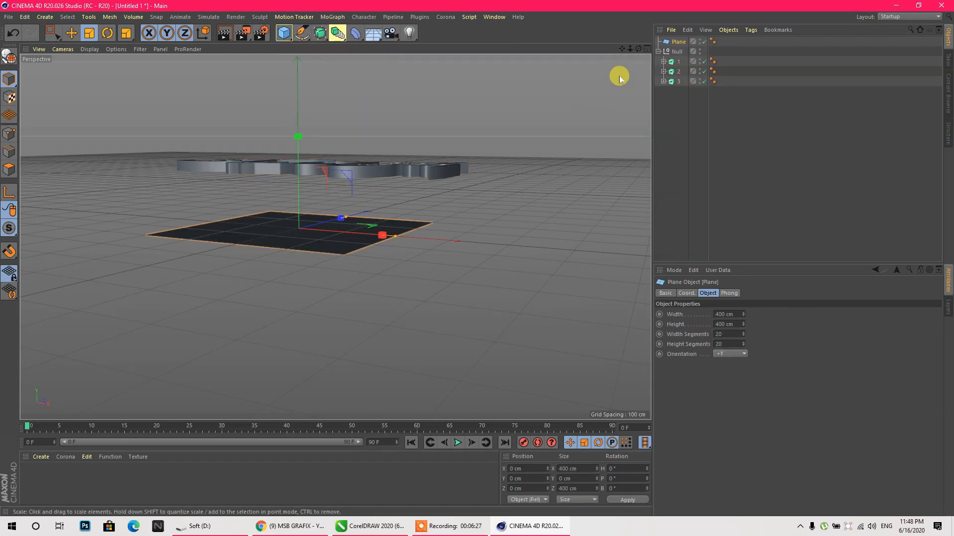
drag(639, 48, 555, 112)
- Scale the plane to about 3418 × 4334 cm
drag(396, 237, 517, 244)
drag(350, 164, 480, 55)
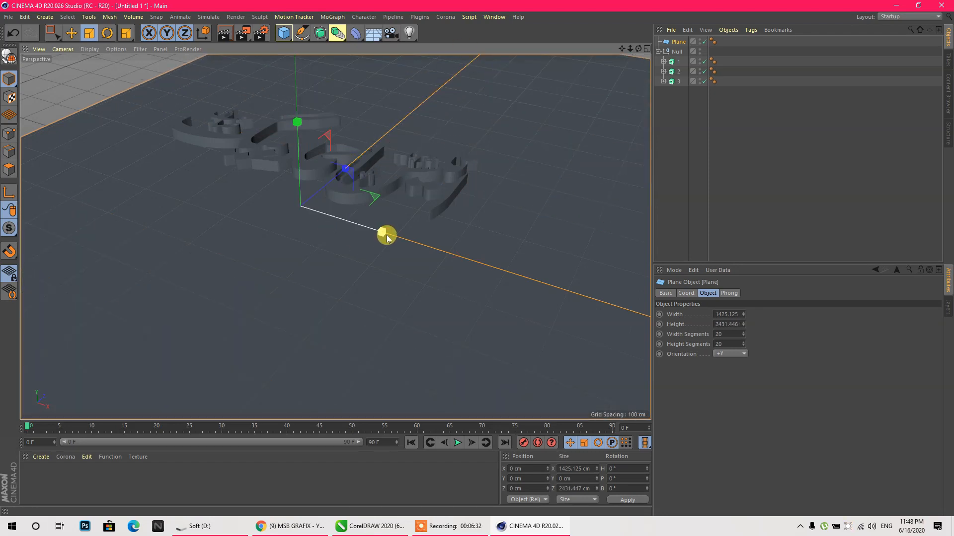
scroll(221, 238, down, 3)
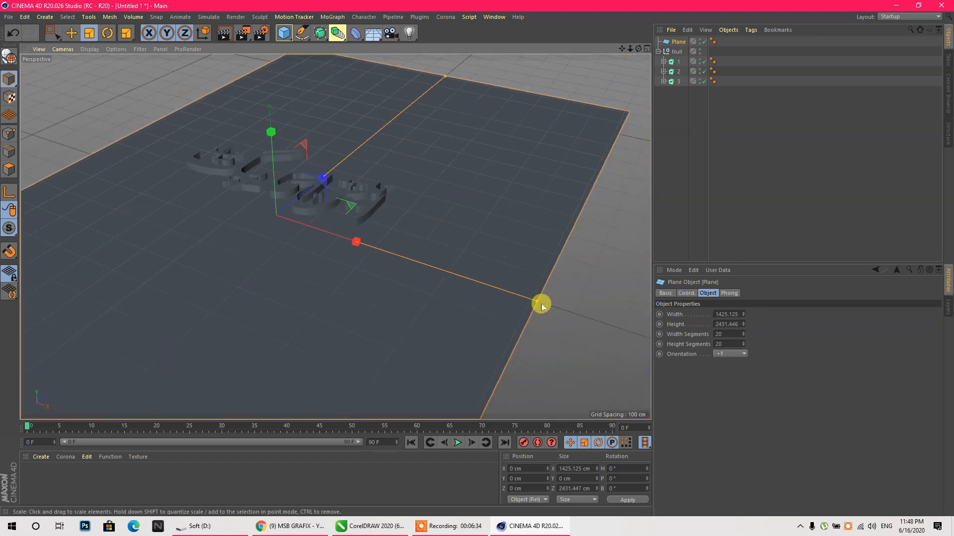
drag(538, 302, 641, 340)
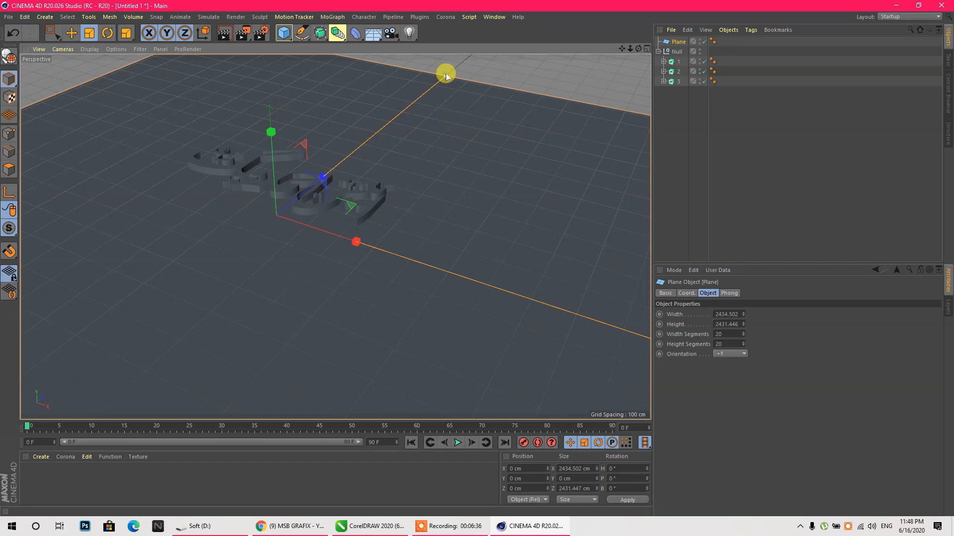
drag(446, 74, 445, 75)
scroll(374, 206, up, 3)
scroll(208, 161, down, 2)
scroll(325, 221, down, 4)
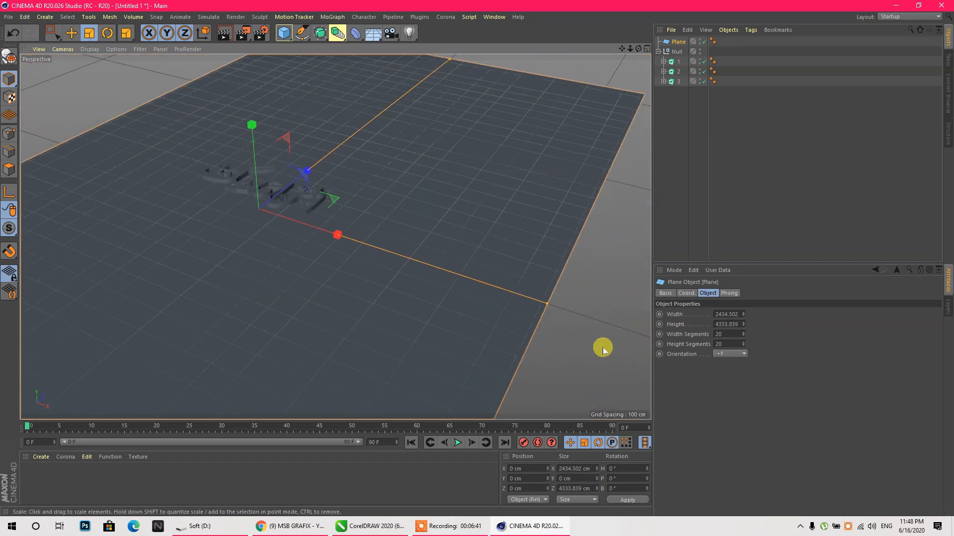
drag(549, 303, 640, 330)
scroll(268, 226, up, 4)
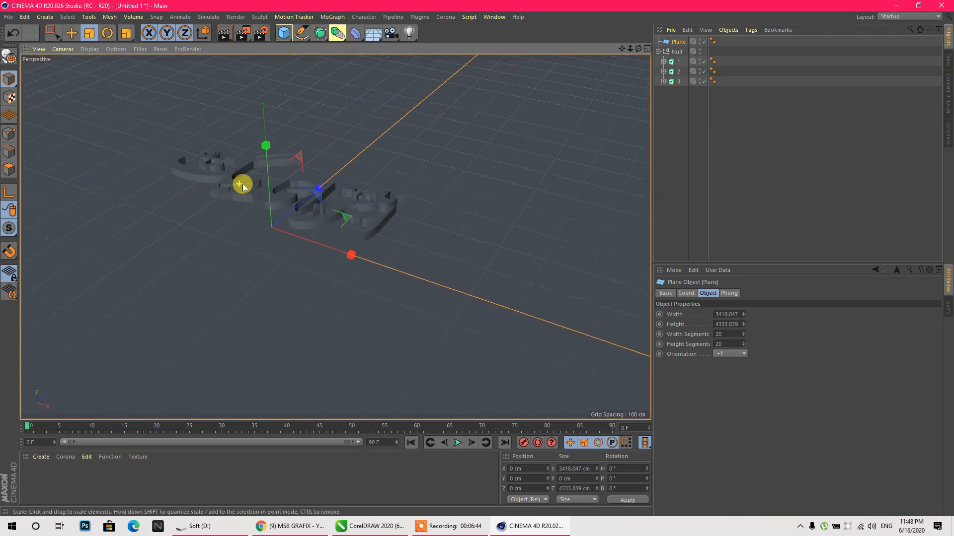
scroll(369, 169, up, 3)
- Browse the environment objects list and pan the view right
click(356, 33)
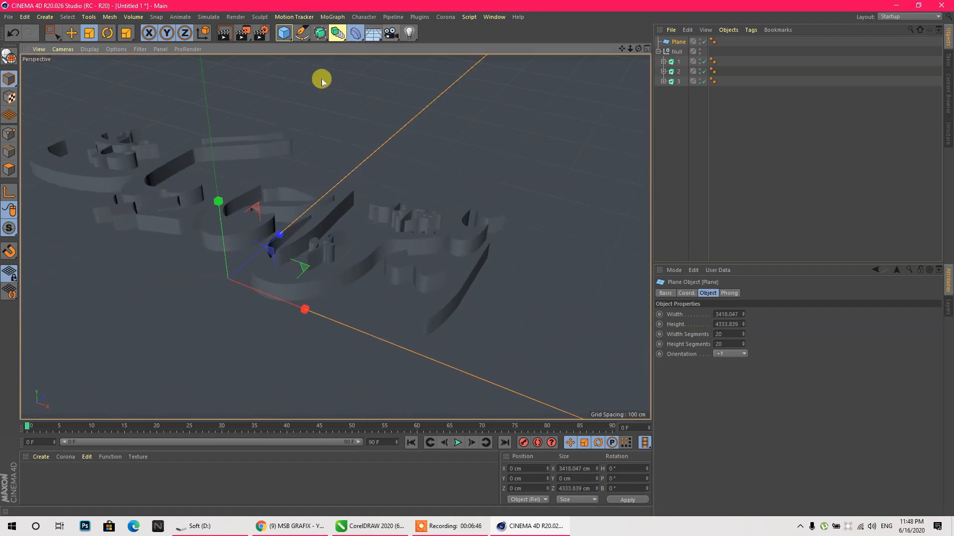
click(367, 45)
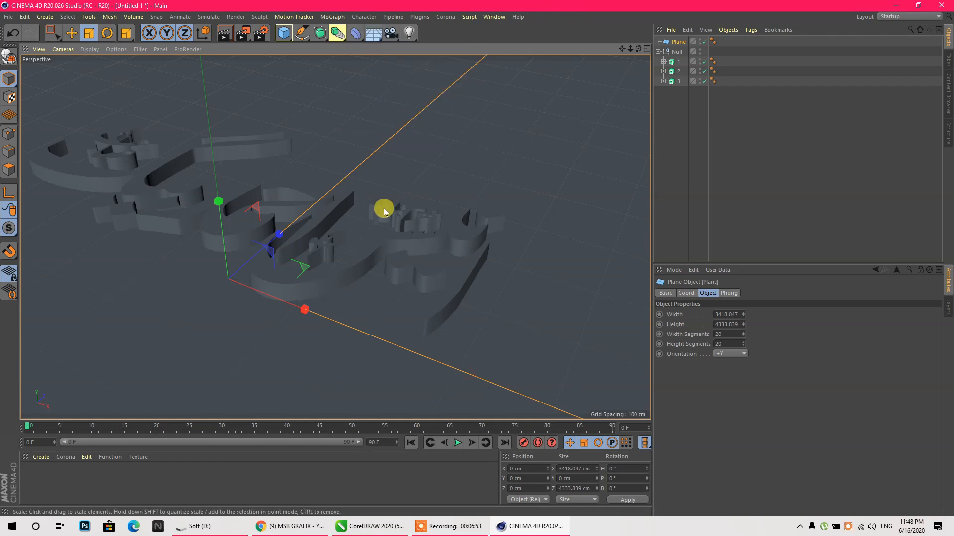
mouse_move(621, 48)
mouse_down()
mouse_move(668, 46)
mouse_move(615, 63)
mouse_up()
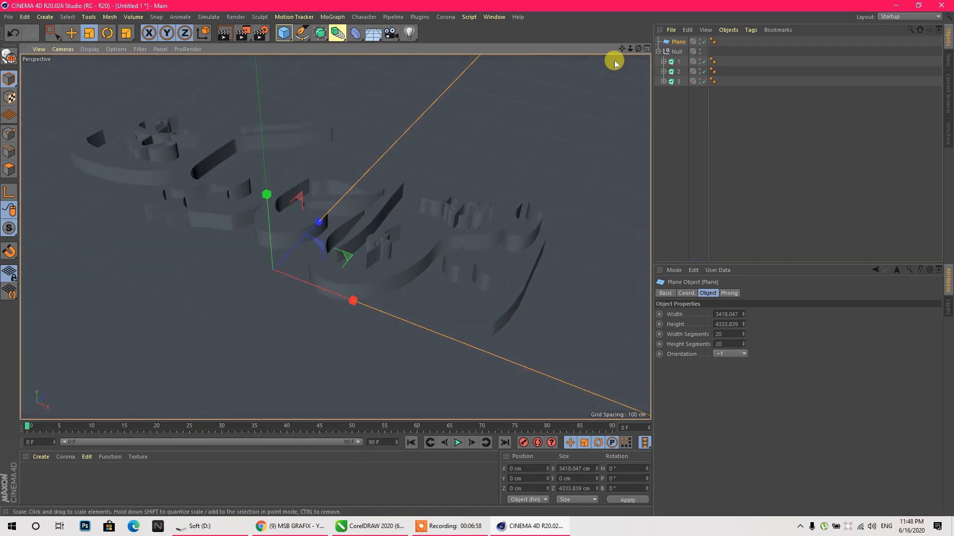
- Create Mat for the floor plane and Mat.1 for text piece 2
double_click(55, 476)
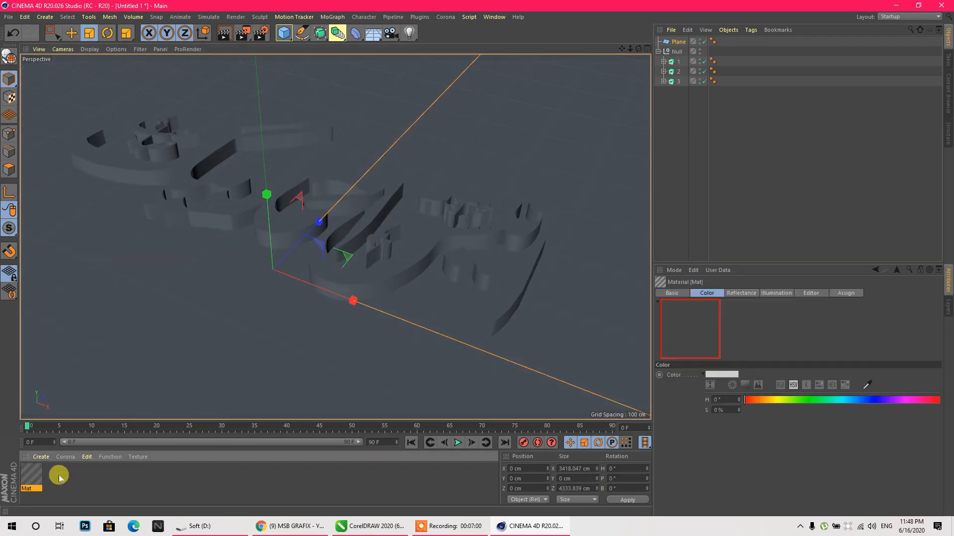
drag(35, 478, 221, 318)
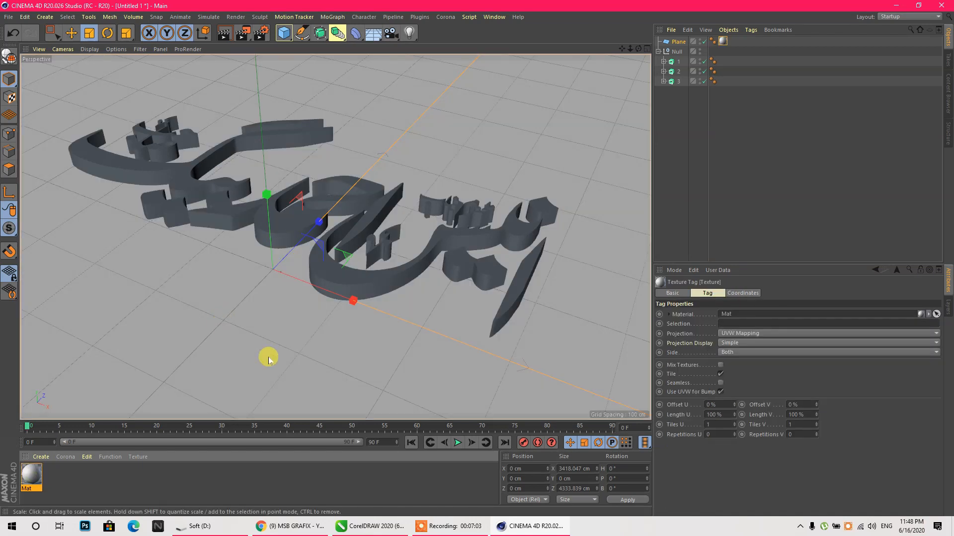
double_click(99, 472)
drag(289, 235, 289, 236)
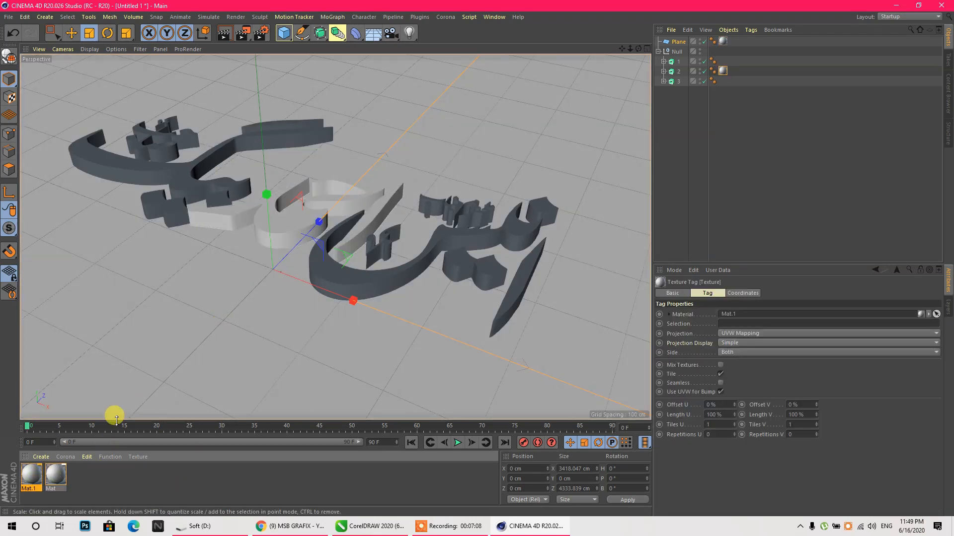
- Make Mat.1 red by raising its saturation and setting the hue
click(64, 477)
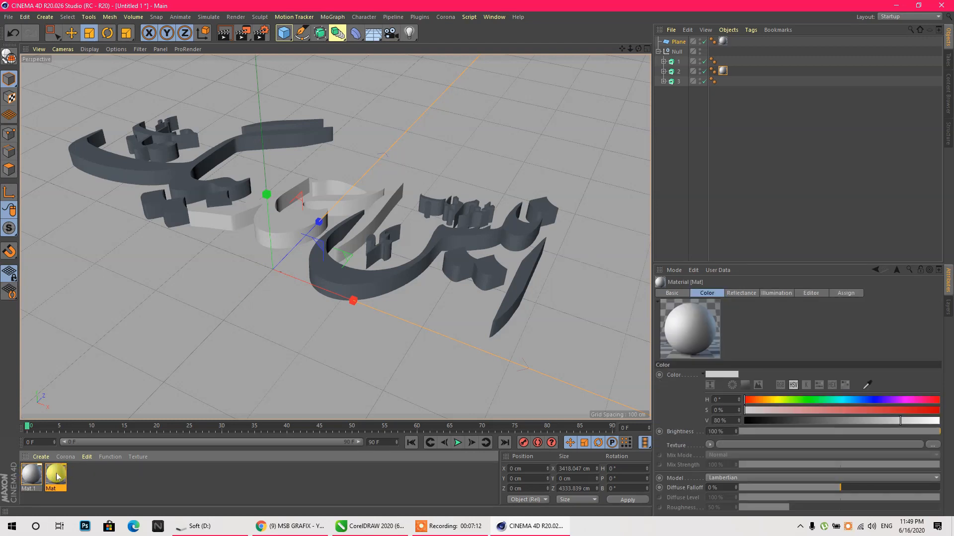
click(129, 490)
click(42, 484)
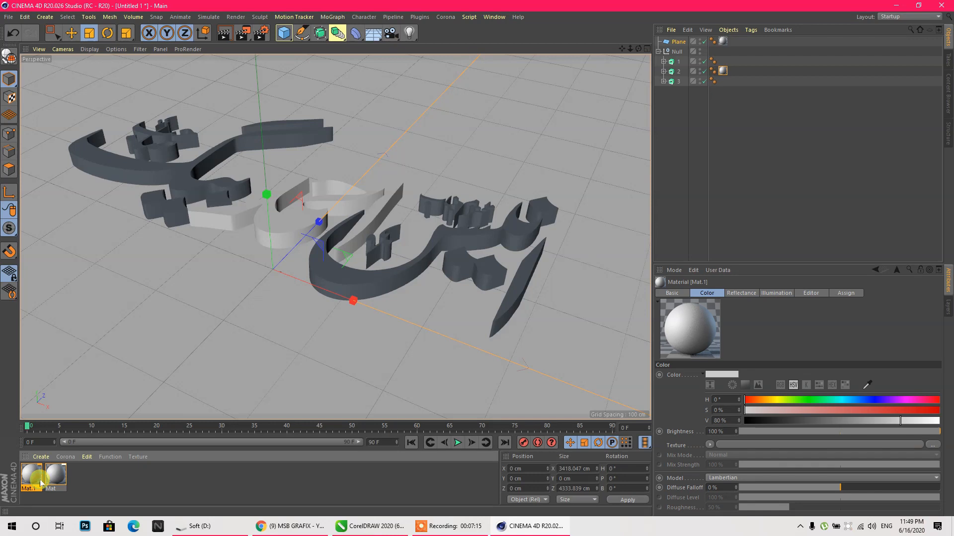
drag(33, 477, 61, 476)
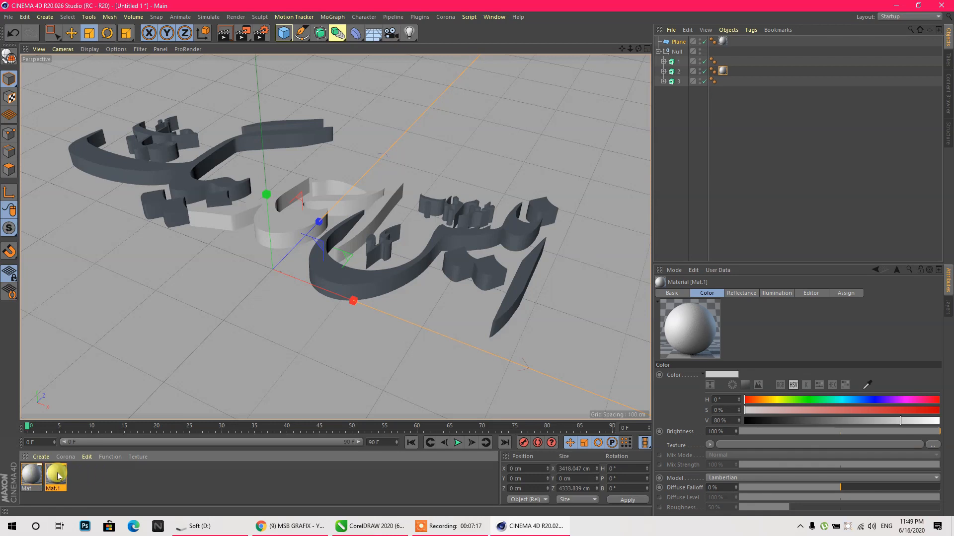
drag(914, 410, 935, 425)
click(934, 432)
click(933, 405)
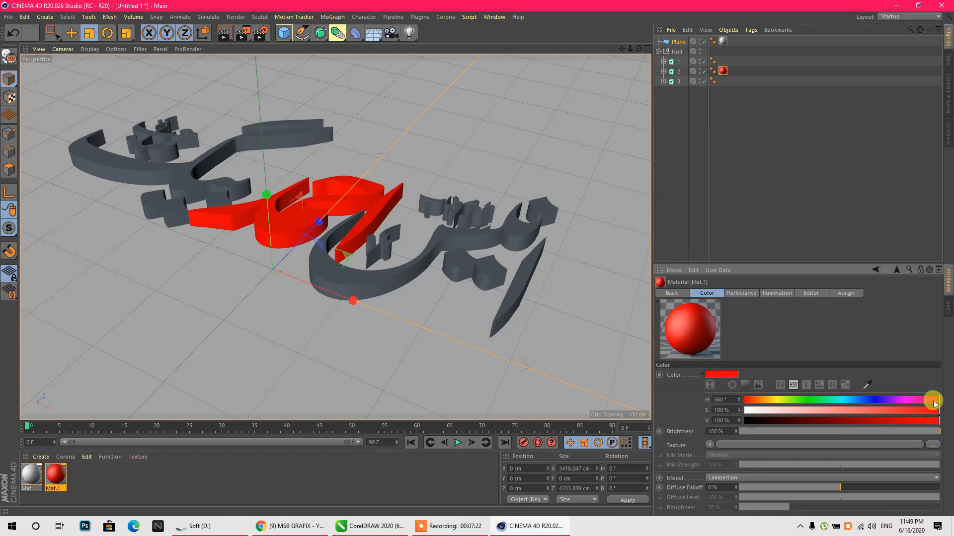
- Replace Mat.1's specular with a reflection layer using a vertical Gradient texture
double_click(56, 477)
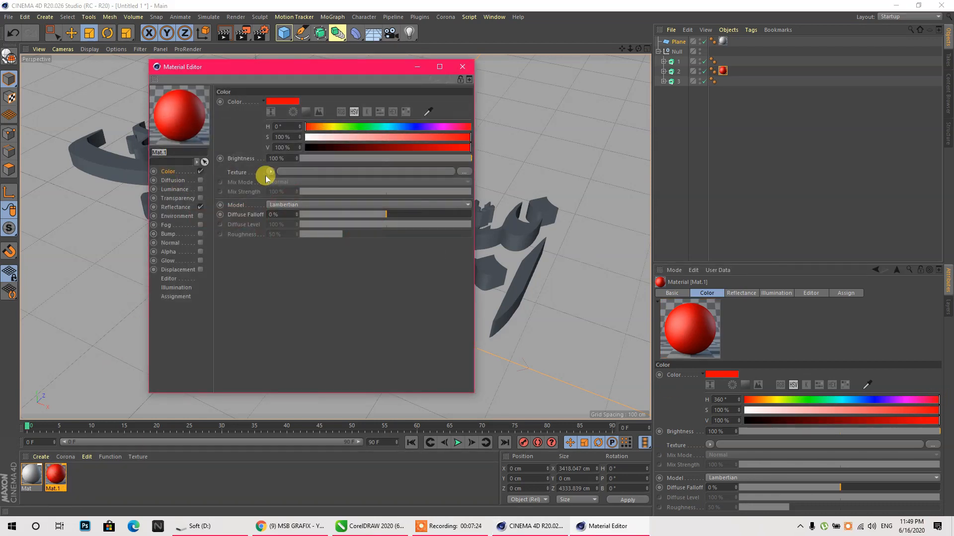
click(190, 207)
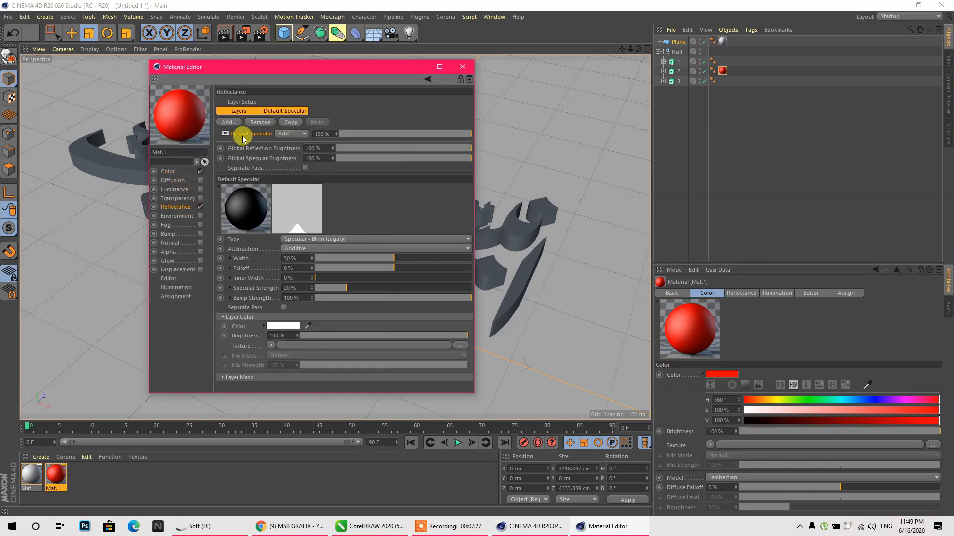
click(260, 122)
click(229, 122)
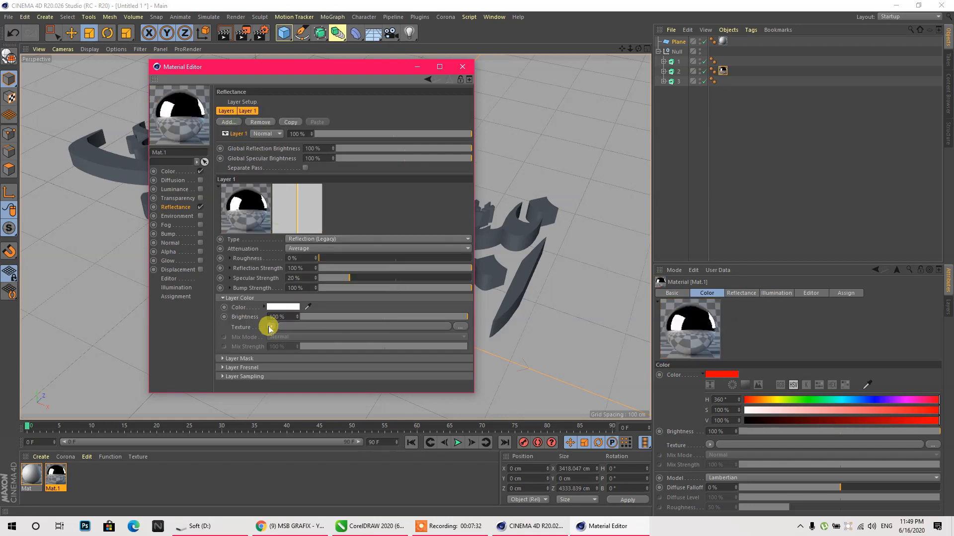
click(269, 327)
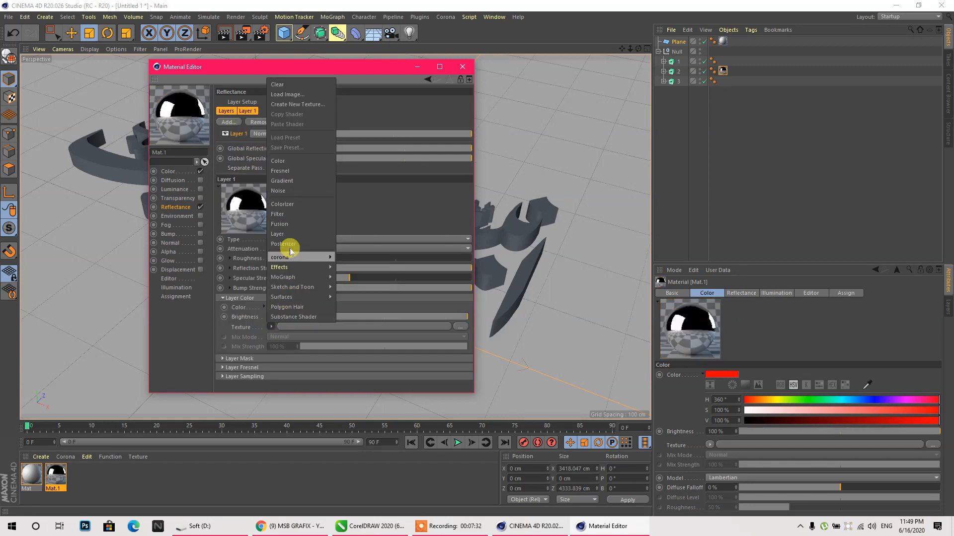
click(288, 181)
click(284, 344)
click(272, 198)
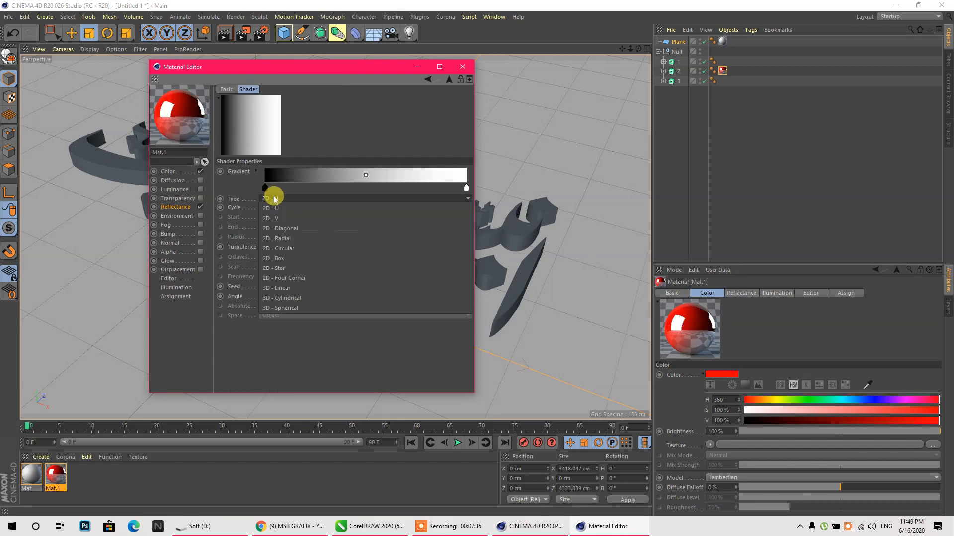
click(285, 219)
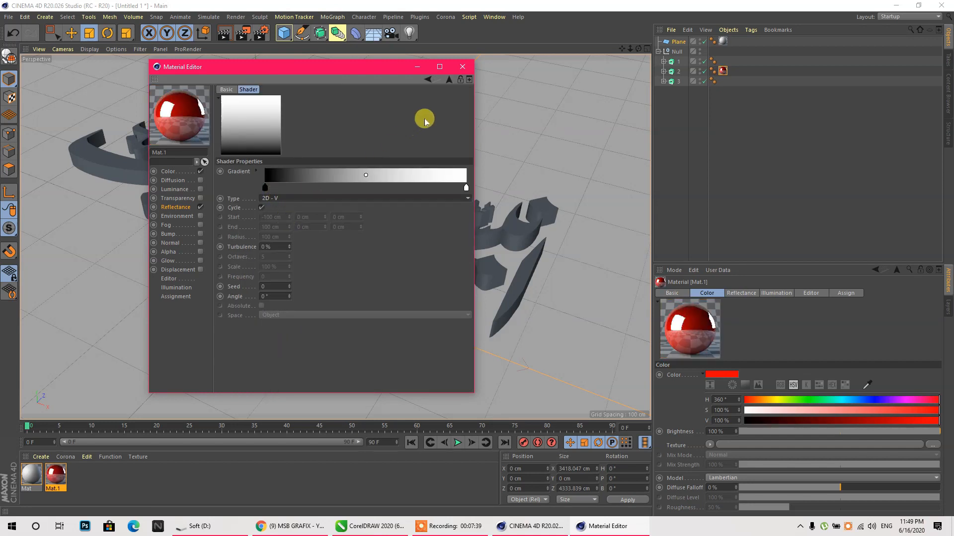
click(462, 68)
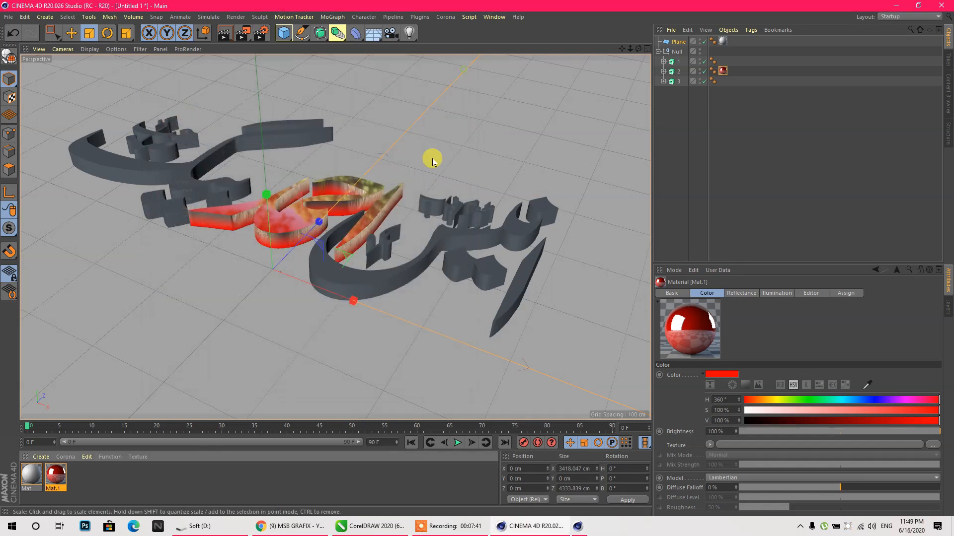
mouse_move(638, 49)
mouse_down()
mouse_move(638, 159)
mouse_move(637, 40)
mouse_up()
- Swap the reflection texture's gradient for a Fresnel shader
double_click(55, 475)
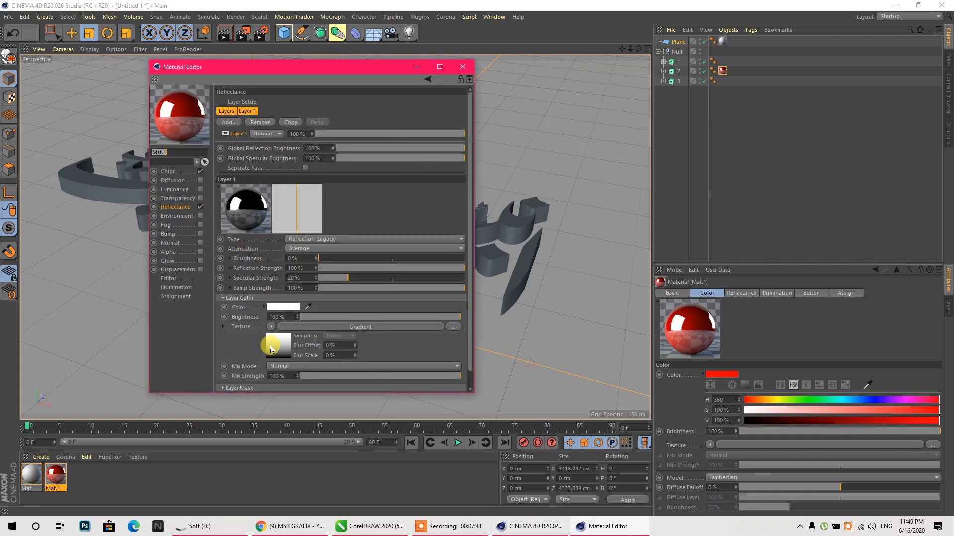
click(270, 326)
click(277, 85)
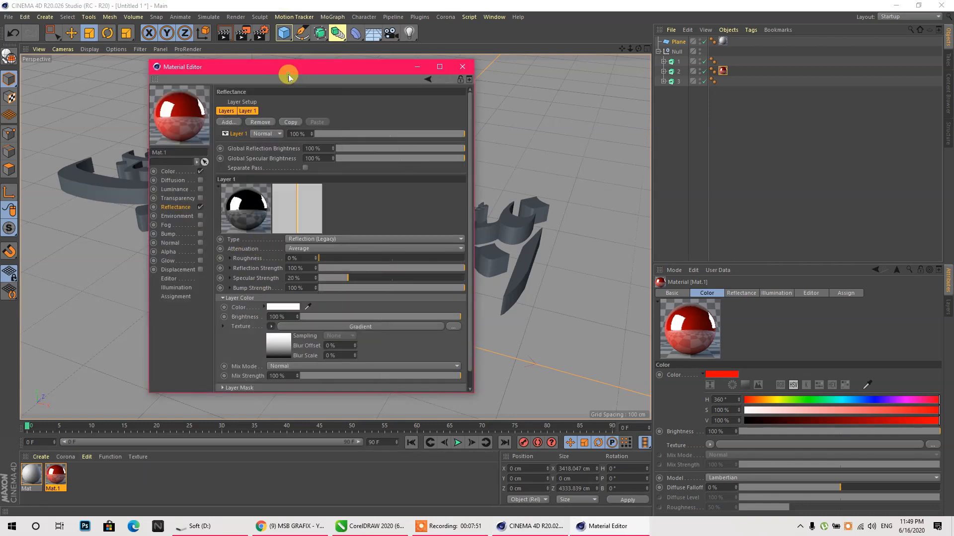
click(271, 327)
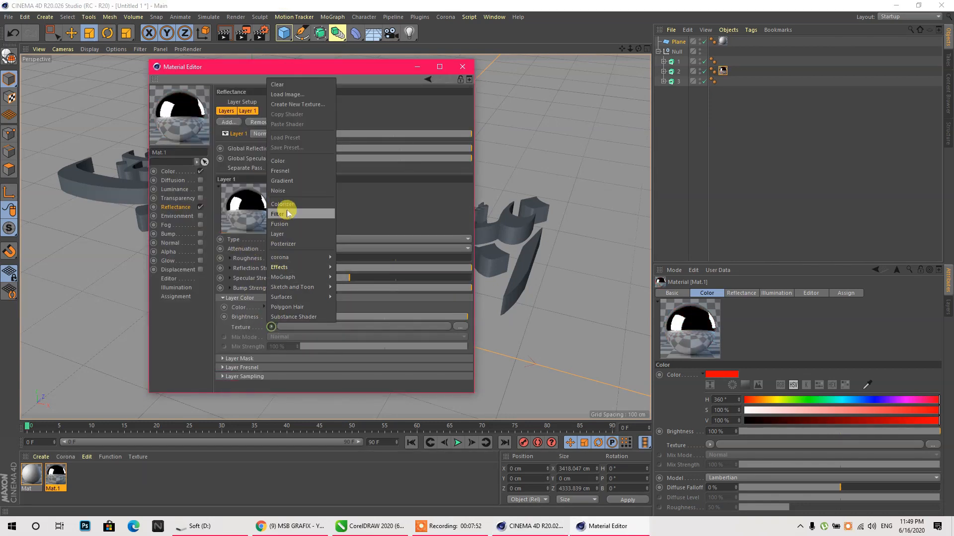
click(291, 172)
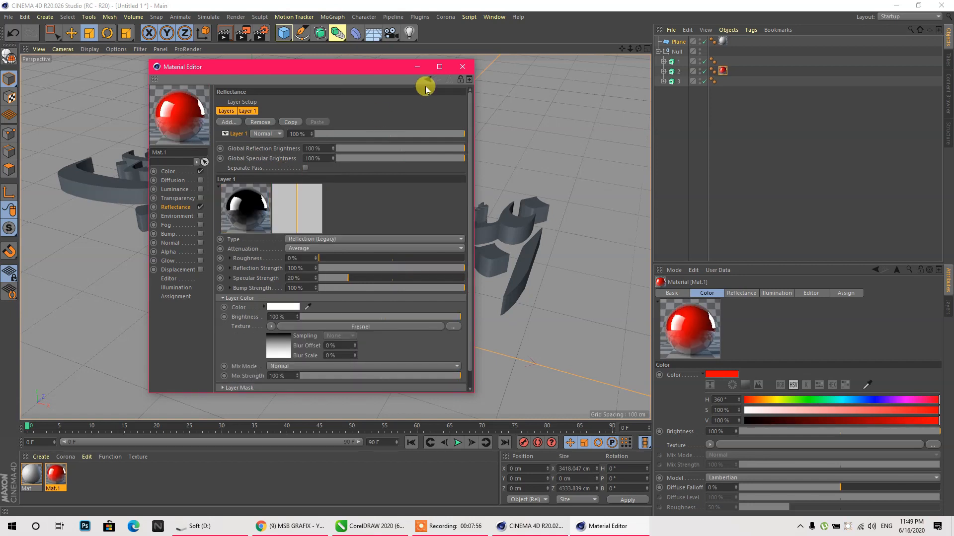
click(470, 69)
mouse_move(635, 45)
mouse_down()
mouse_move(637, 13)
mouse_move(638, 34)
mouse_up()
click(677, 50)
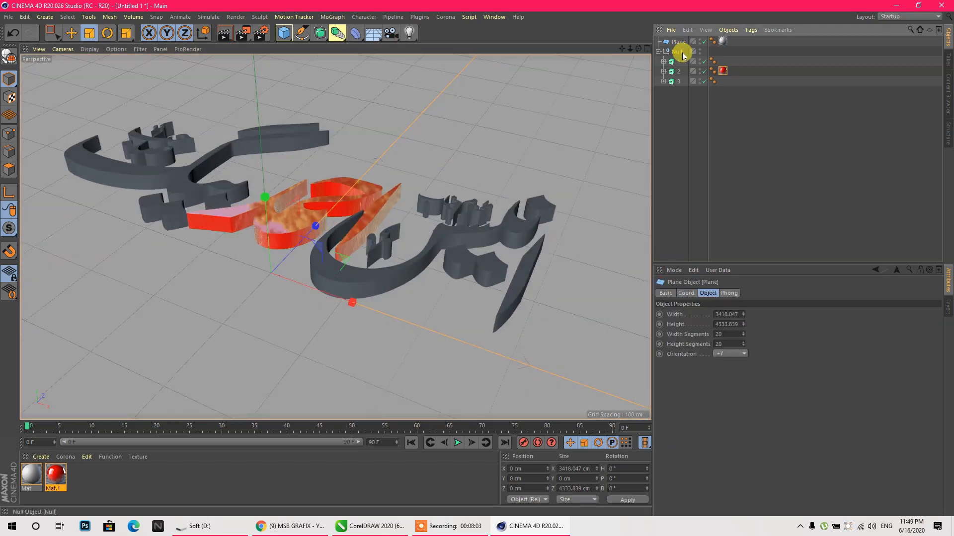
- In the Right view with snapping on, raise the text and shift its axis down
click(72, 35)
middle_click(273, 171)
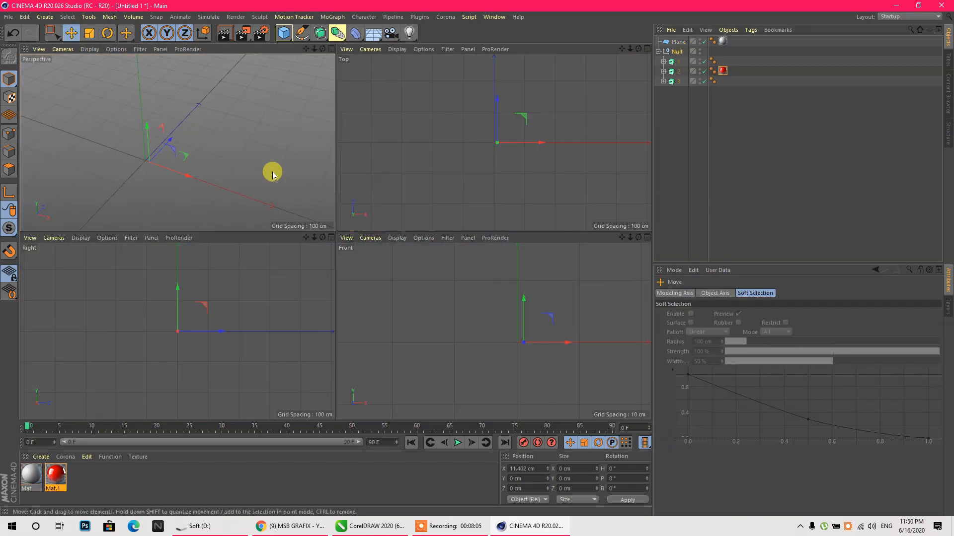
middle_click(171, 327)
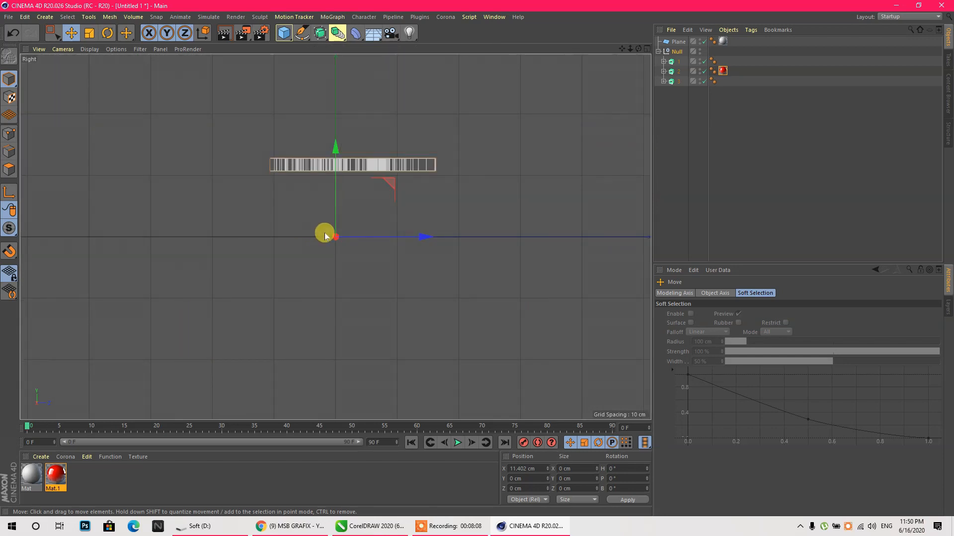
middle_click(342, 228)
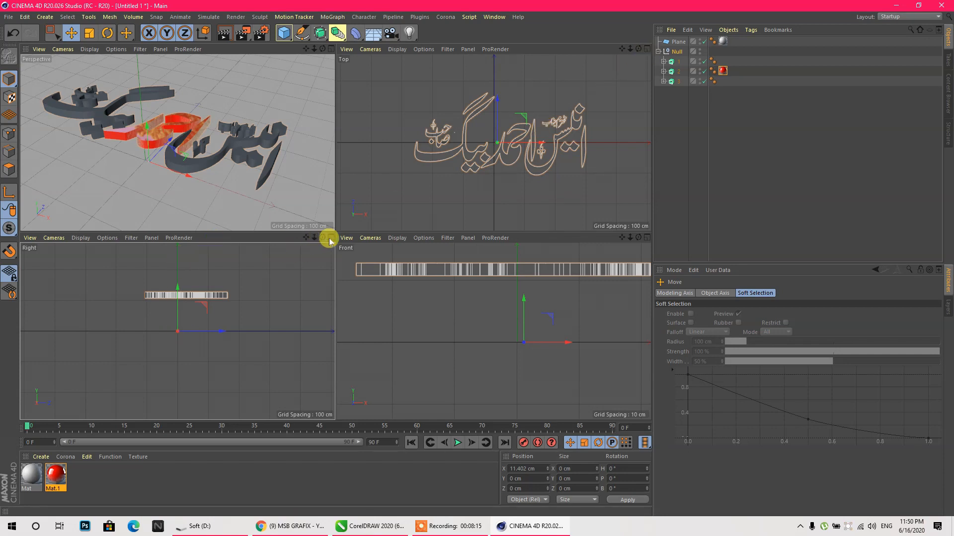
middle_click(151, 330)
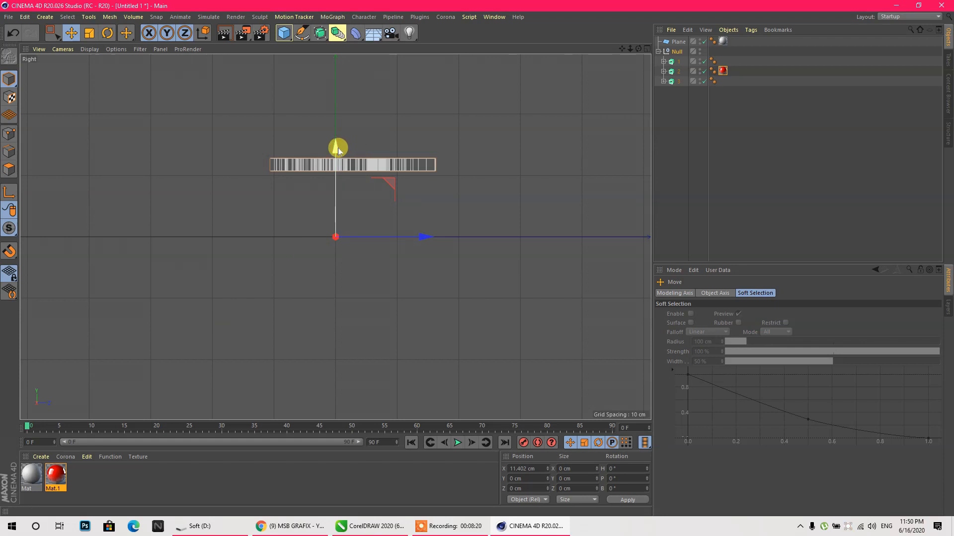
click(7, 246)
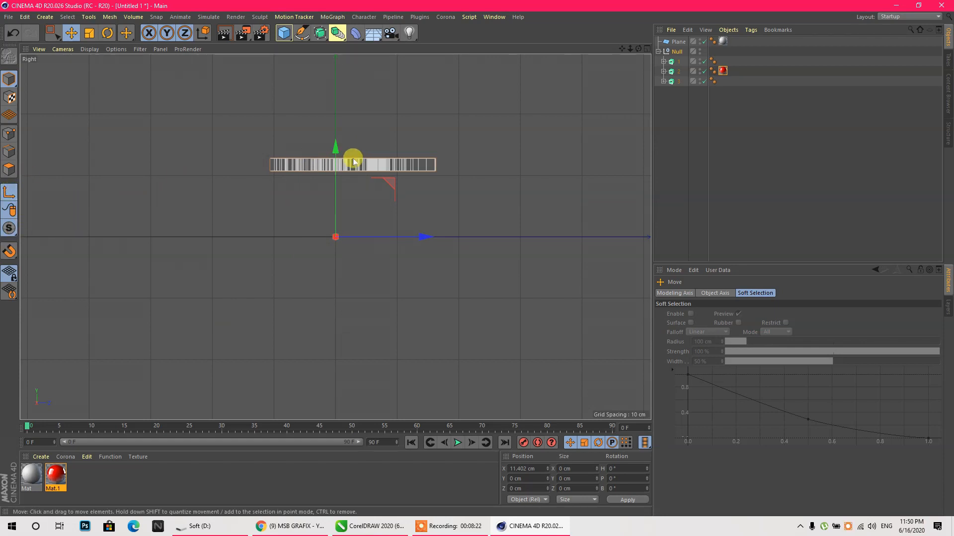
drag(337, 148, 339, 73)
click(9, 194)
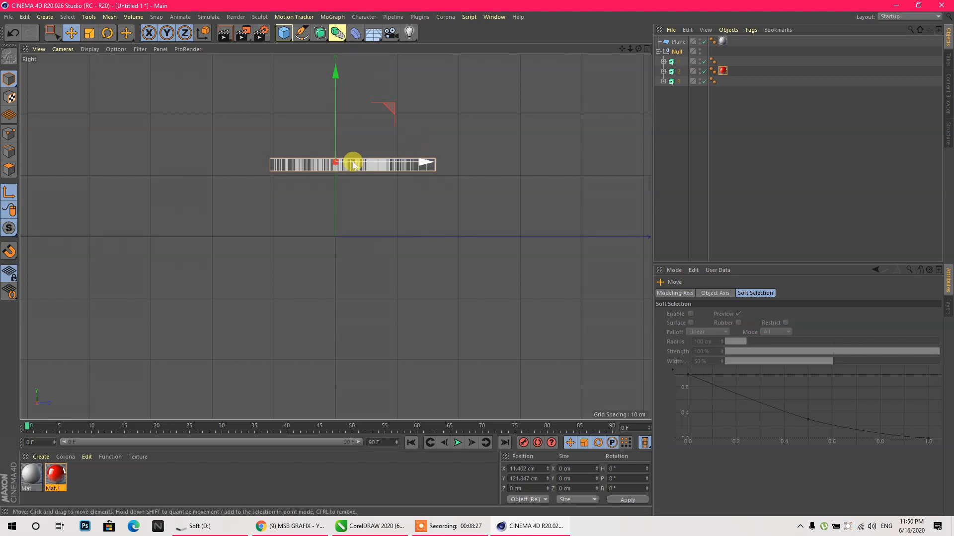
drag(336, 79, 337, 82)
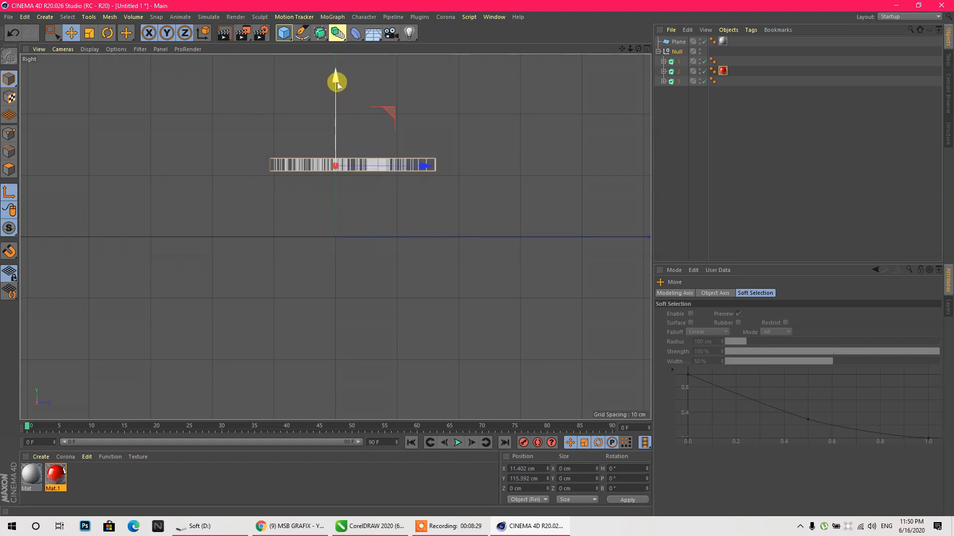
scroll(367, 146, up, 2)
click(9, 192)
- Set the text on the floor at Y 8.197 cm, then duplicate Mat.1 into Mat.2 and Mat.3
drag(322, 87, 313, 184)
scroll(328, 273, up, 10)
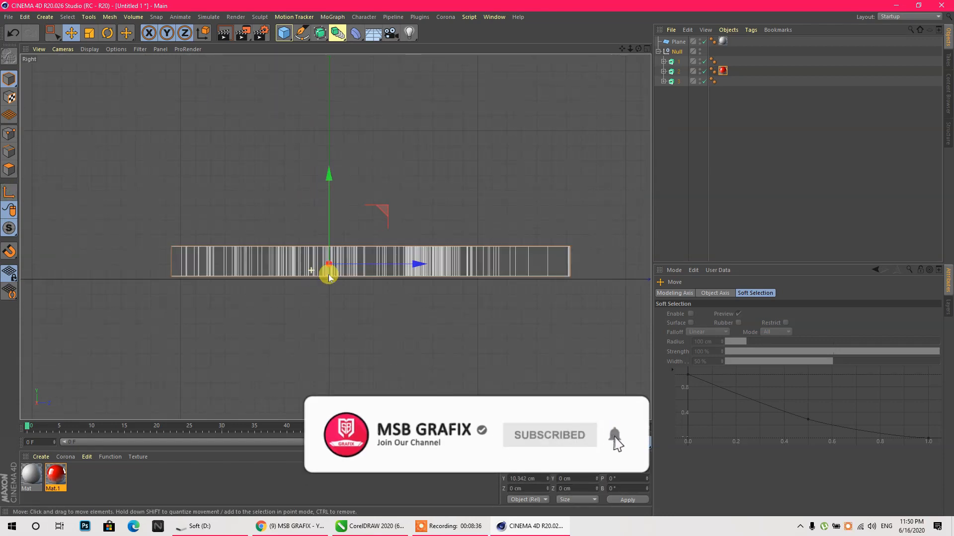
drag(276, 80, 272, 103)
scroll(282, 301, up, 5)
scroll(282, 304, up, 6)
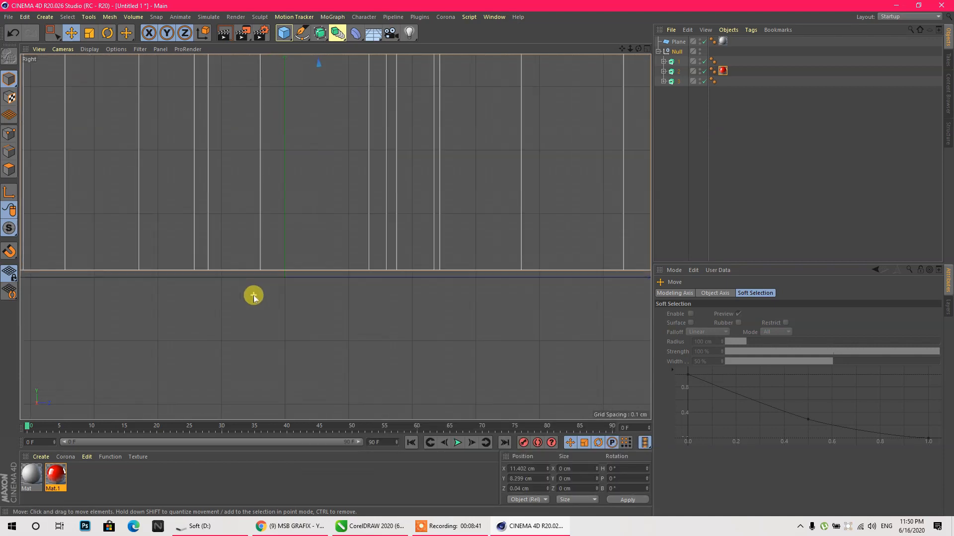
scroll(316, 283, down, 4)
scroll(315, 269, up, 2)
drag(298, 79, 295, 76)
middle_click(313, 326)
middle_click(202, 198)
alt+drag(164, 225, 179, 322)
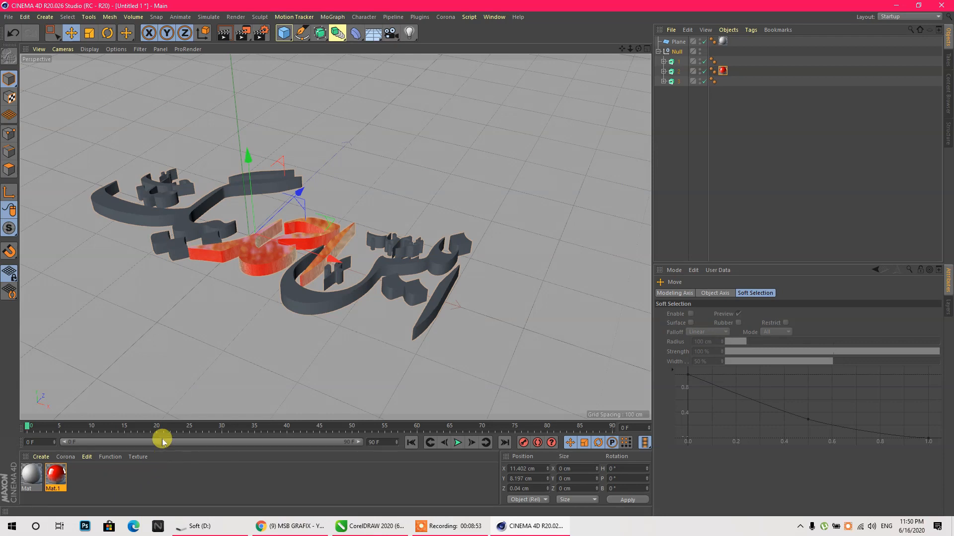
ctrl+drag(65, 481, 124, 483)
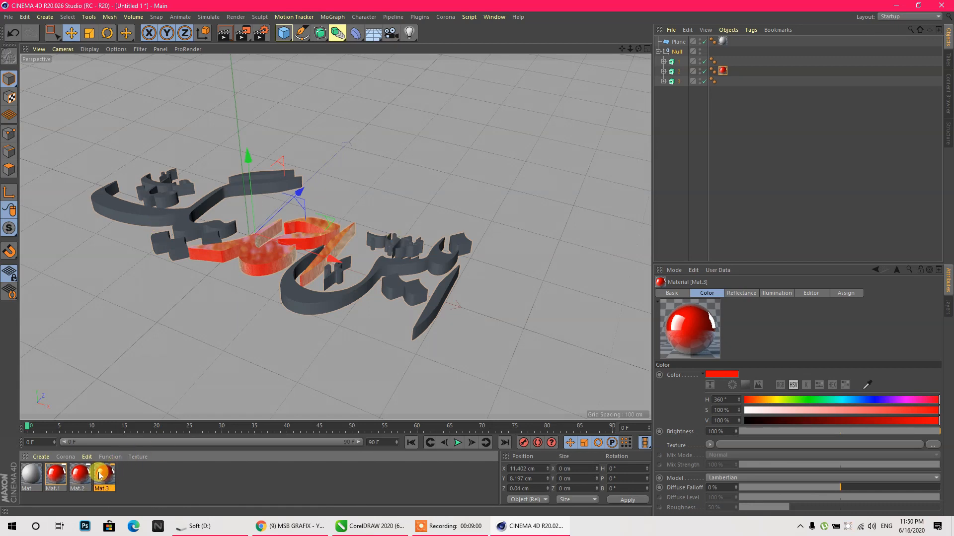
- Give Mat's colour an inverted black-to-white Fresnel texture
double_click(32, 476)
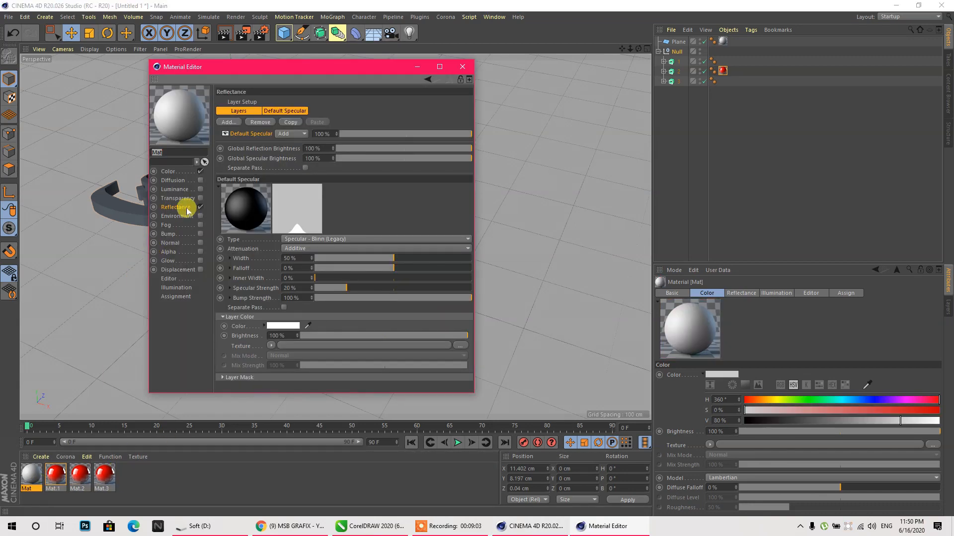
click(174, 172)
click(271, 172)
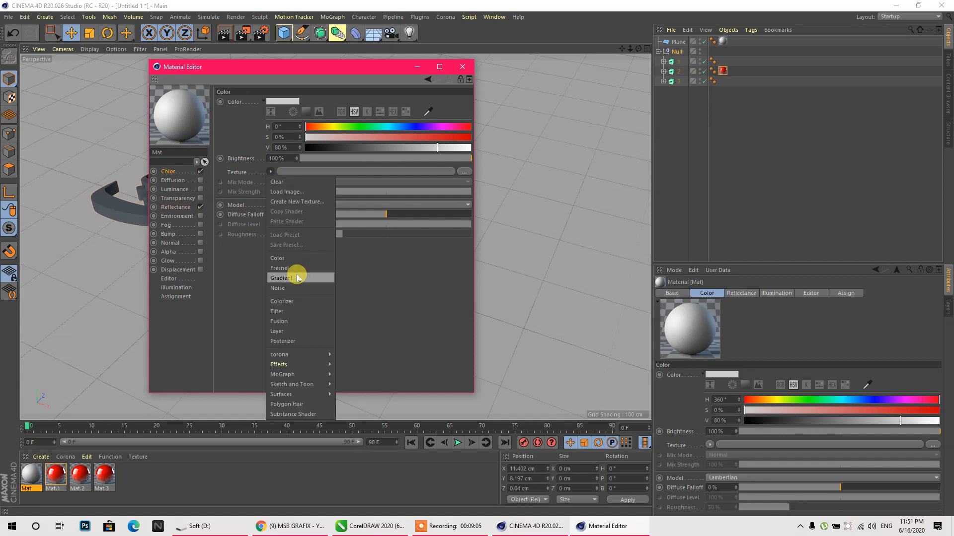
click(278, 268)
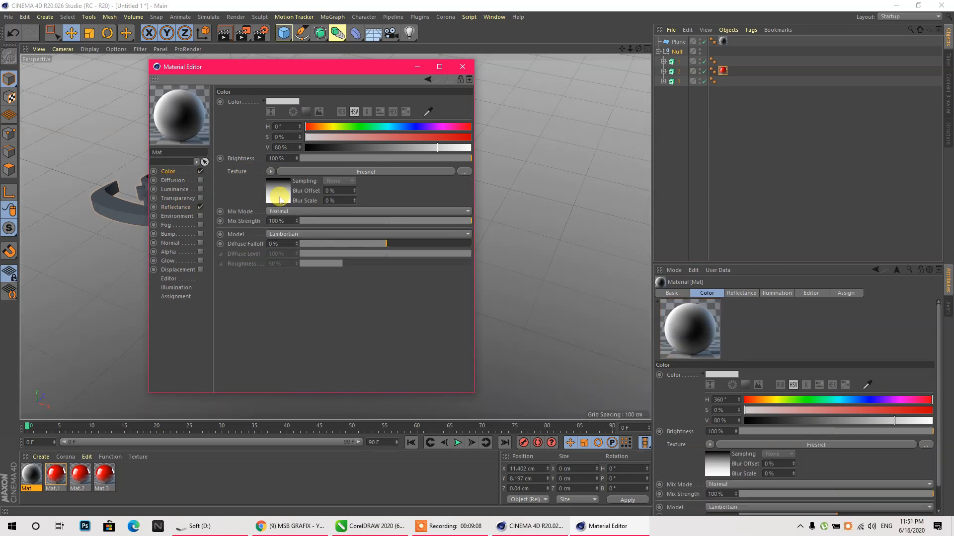
click(269, 173)
click(373, 204)
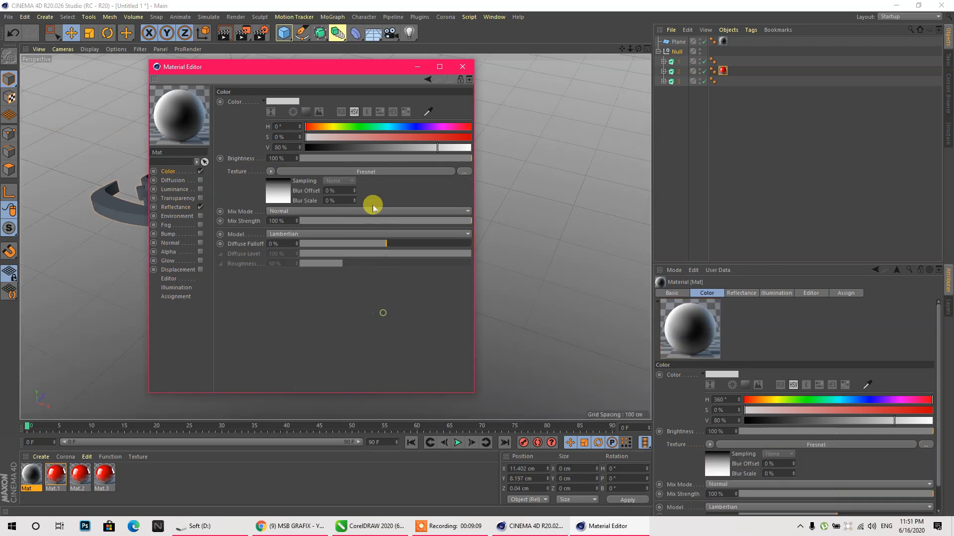
click(356, 171)
right_click(293, 192)
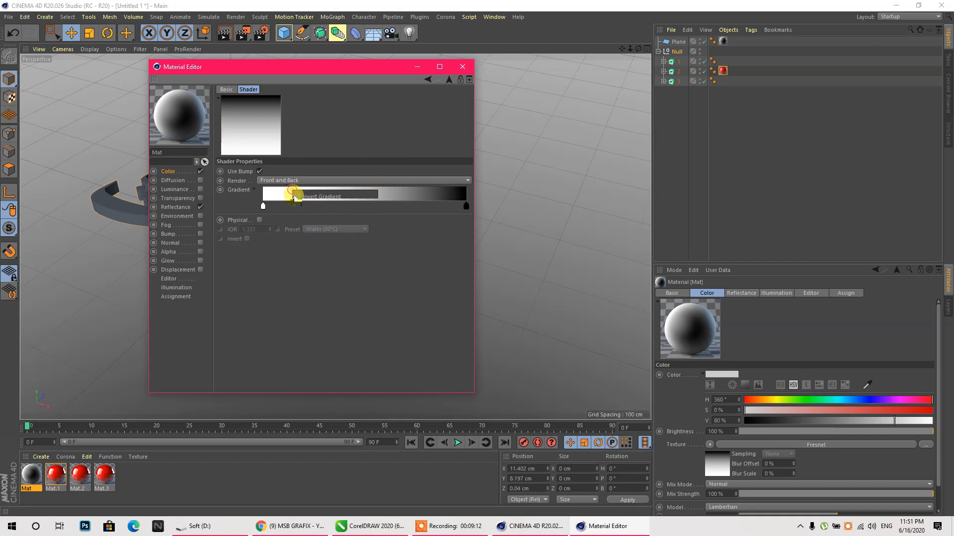
click(282, 192)
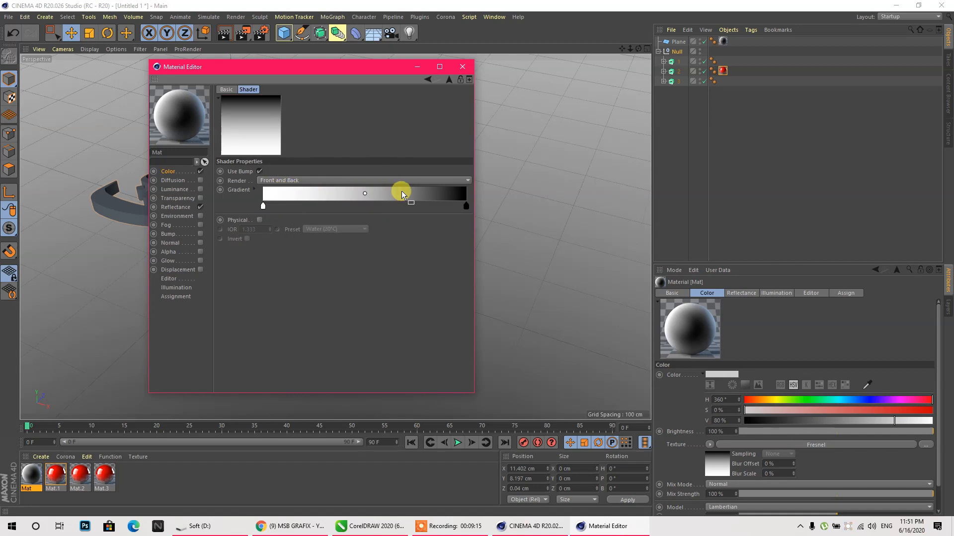
right_click(338, 192)
click(369, 195)
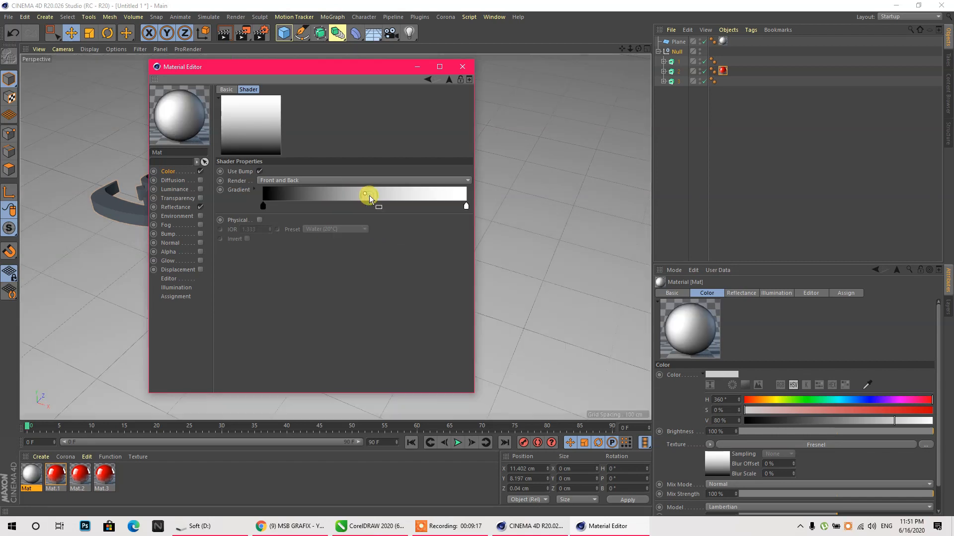
- Replace Mat's specular with a Beckmann reflection layer and adjust its colour brightness
drag(325, 69, 756, 60)
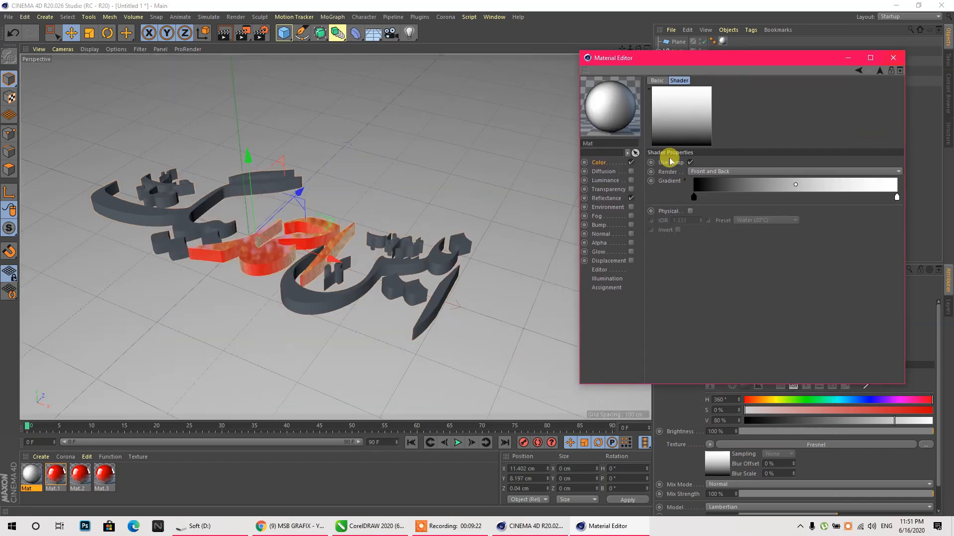
click(603, 199)
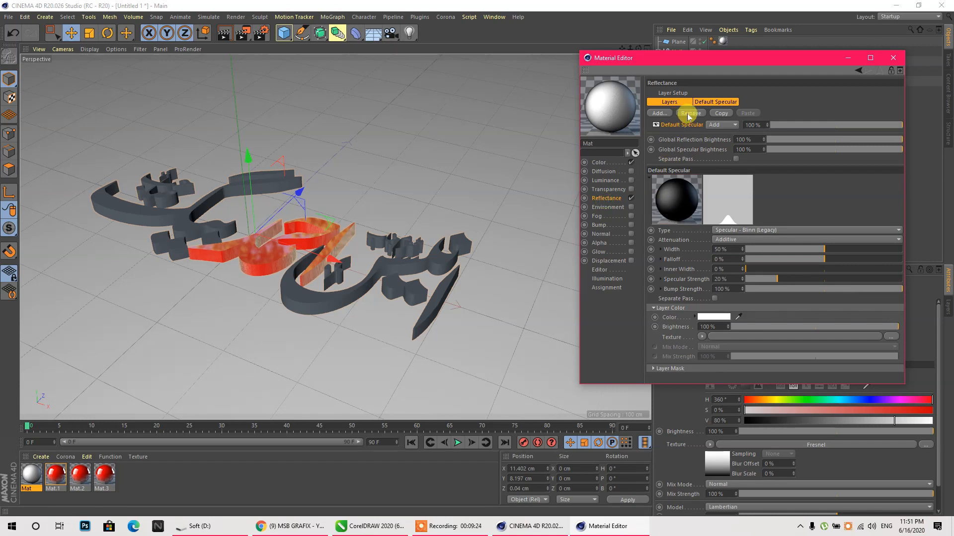
click(689, 113)
click(659, 113)
click(706, 126)
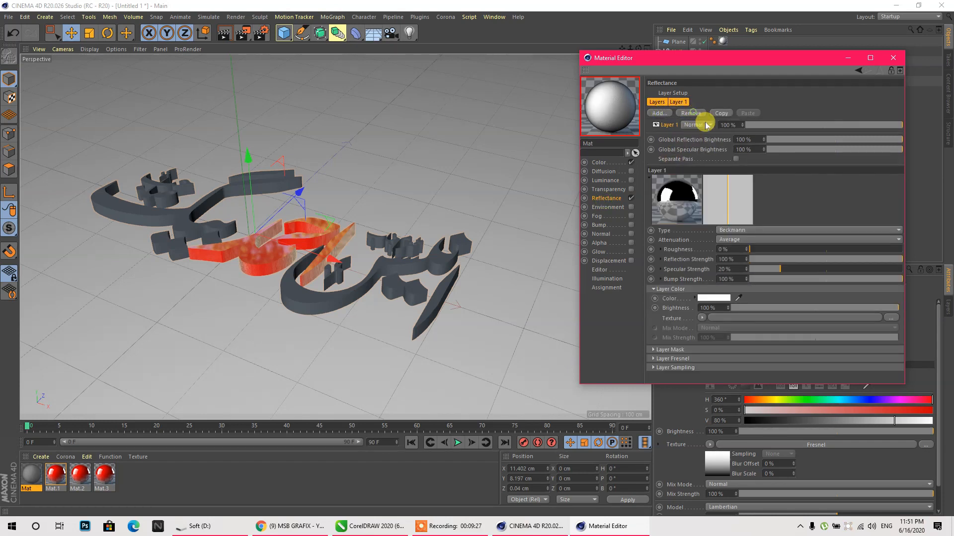
drag(742, 313, 749, 307)
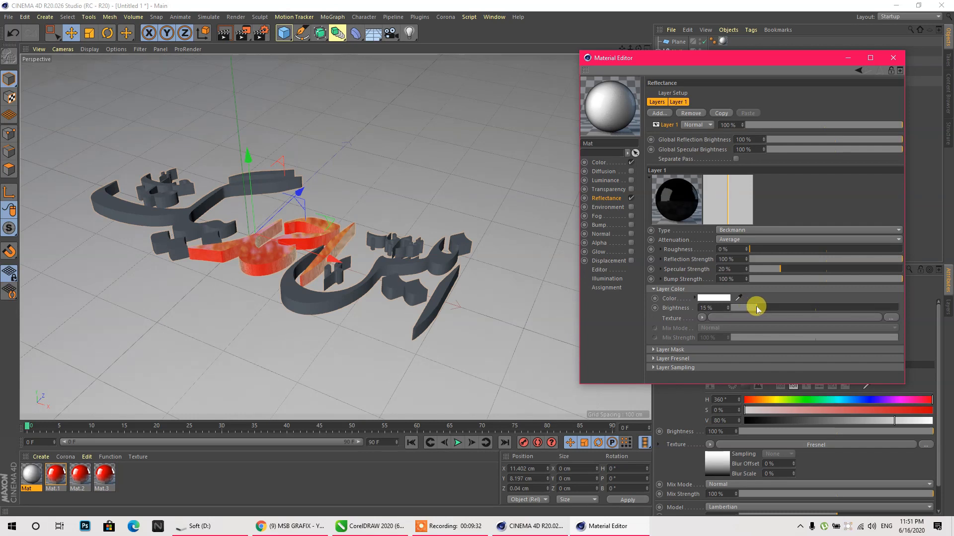
- Raise the reflection layer brightness to 29%, checking with test renders
click(242, 32)
click(806, 23)
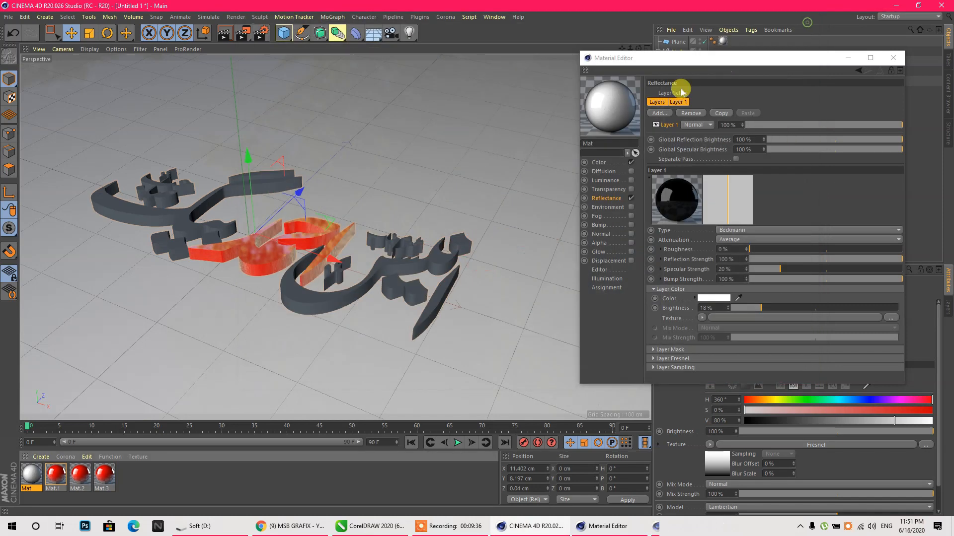
drag(754, 311, 779, 308)
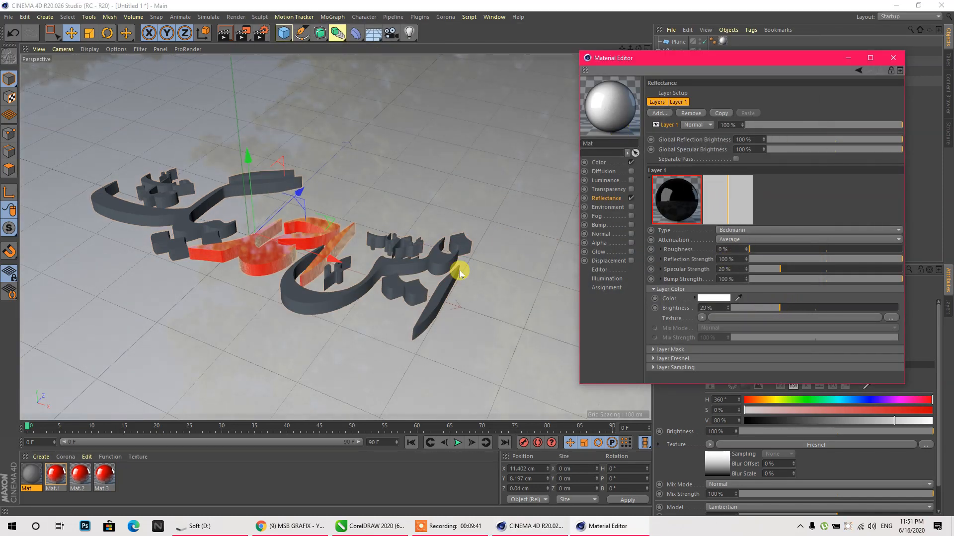
click(224, 33)
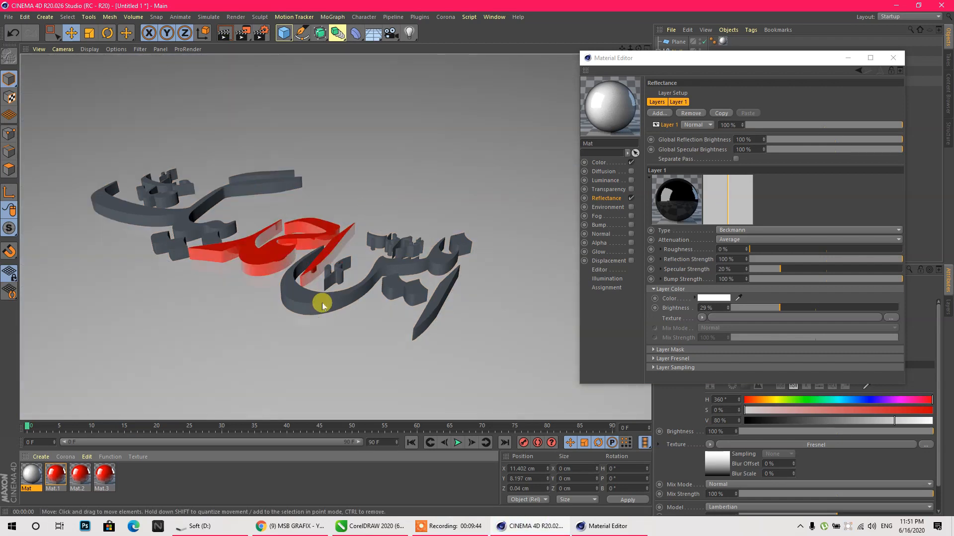
click(892, 57)
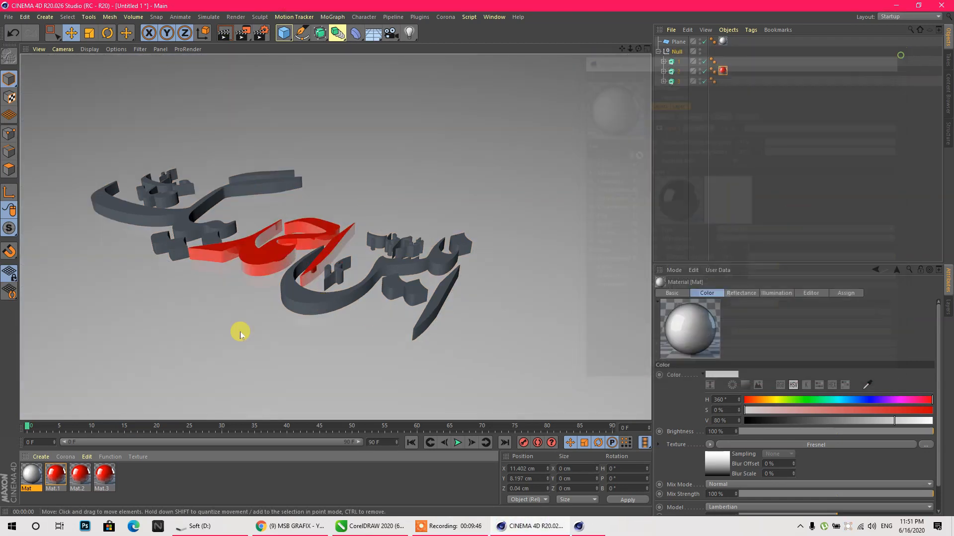
- Recolour Mat.2 blue (hue 252°) and Mat.3 orange (hue 42°)
click(81, 475)
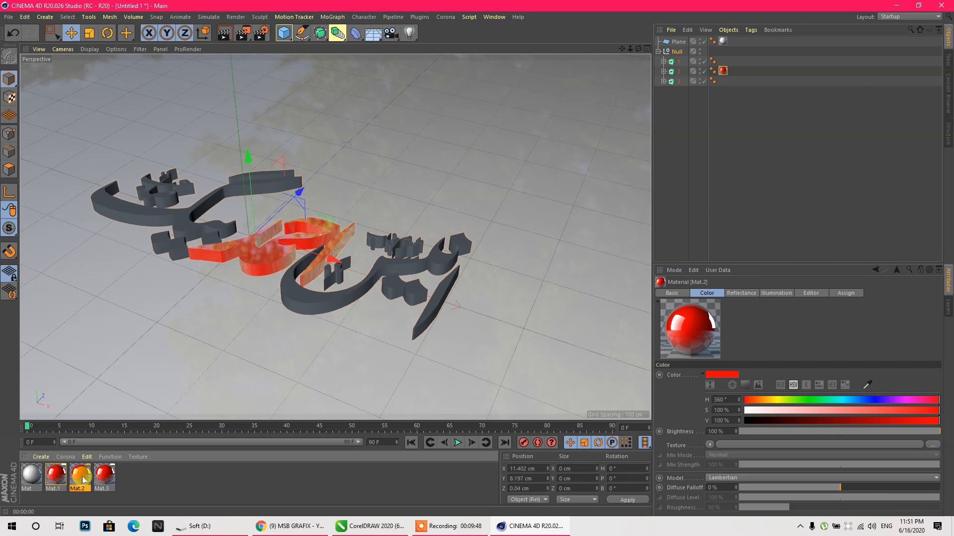
double_click(81, 477)
click(176, 172)
click(421, 127)
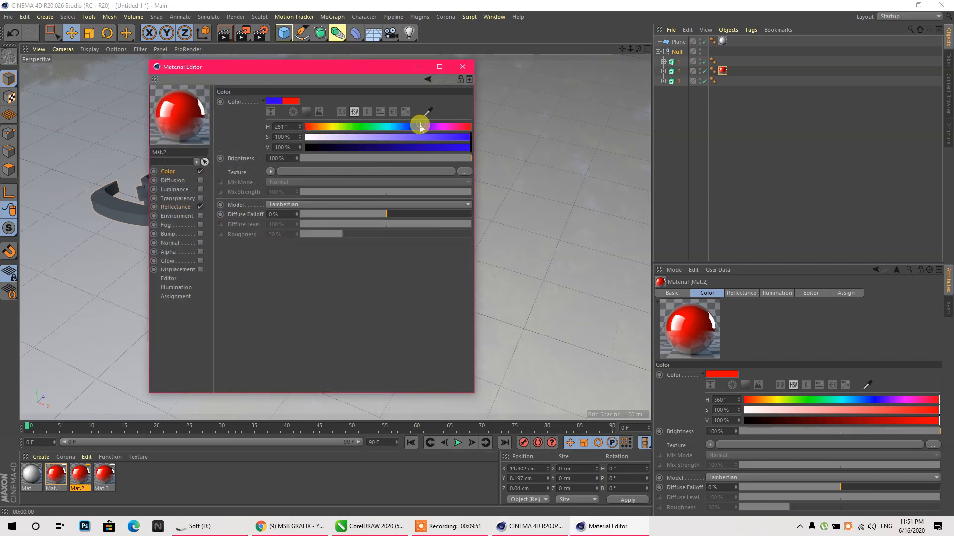
double_click(104, 476)
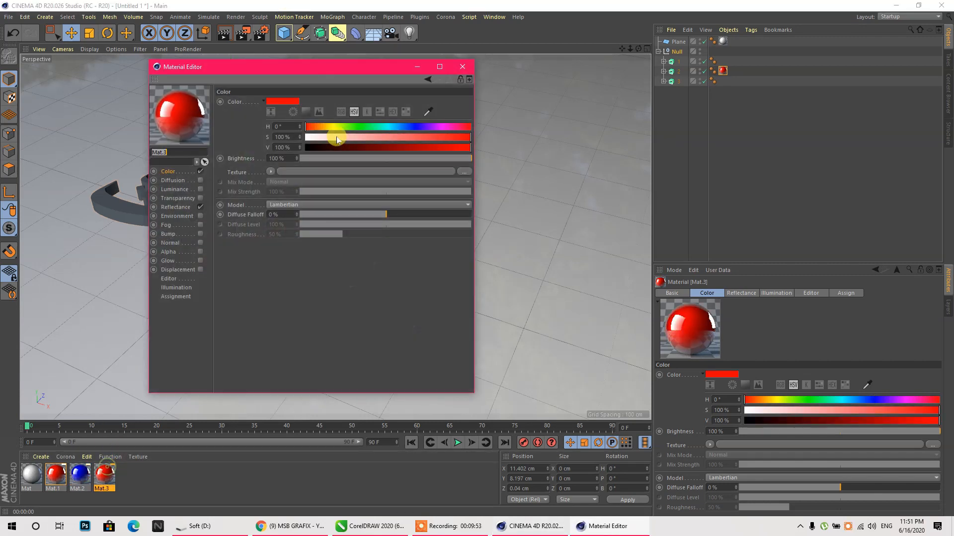
click(325, 127)
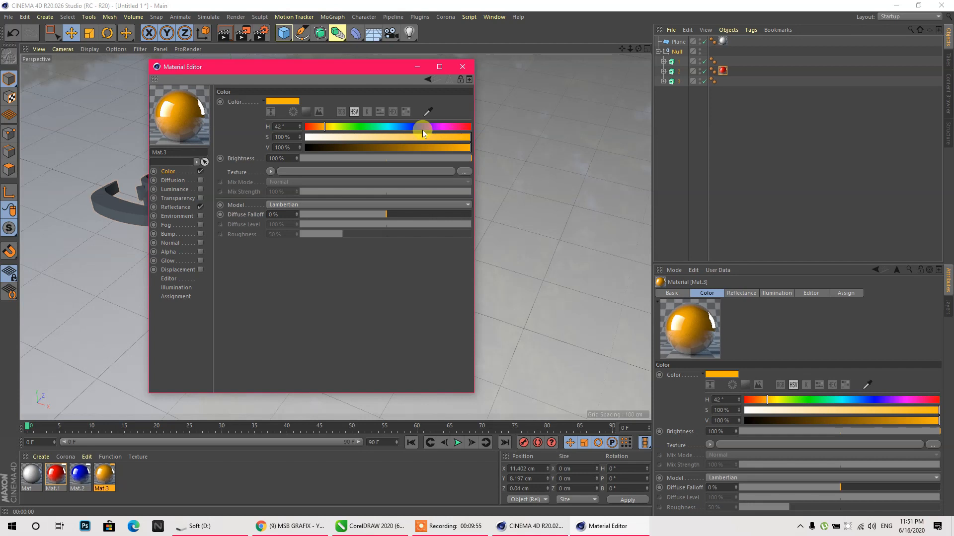
click(469, 69)
- Duplicate the orange material as Mat.4 and make it green
ctrl+drag(102, 472, 139, 481)
double_click(132, 477)
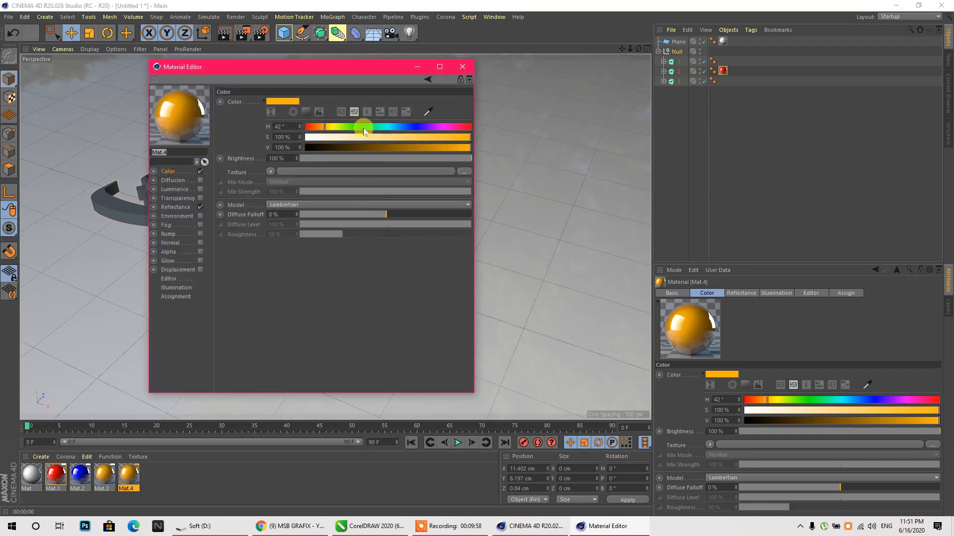
click(364, 129)
click(462, 66)
click(167, 487)
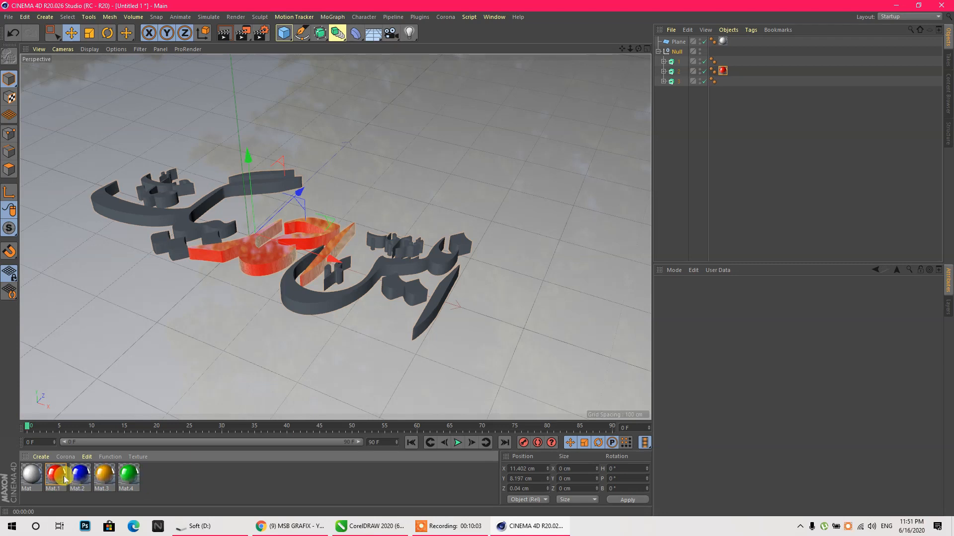
- Apply green Mat.4 to the right text piece and blue Mat.2 to the left one
drag(128, 475, 400, 260)
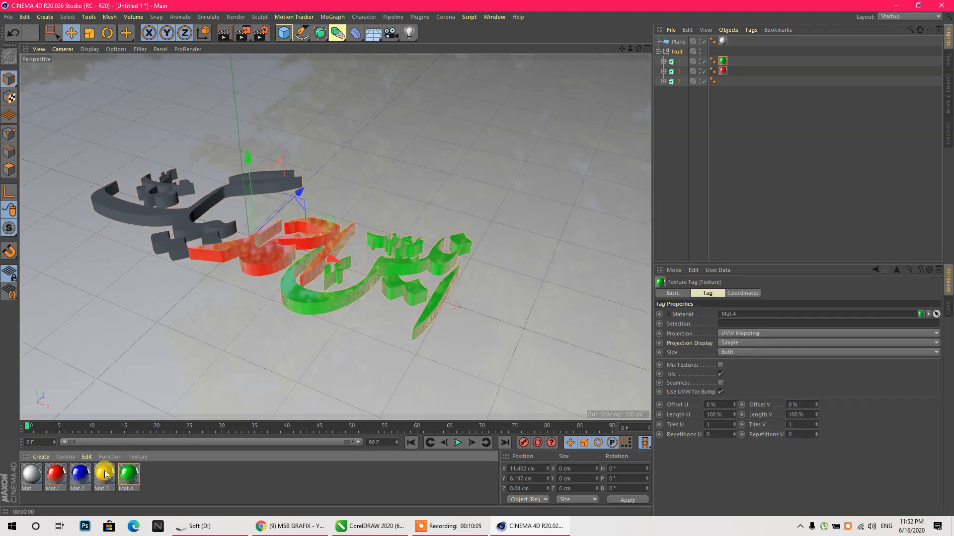
drag(82, 476, 177, 207)
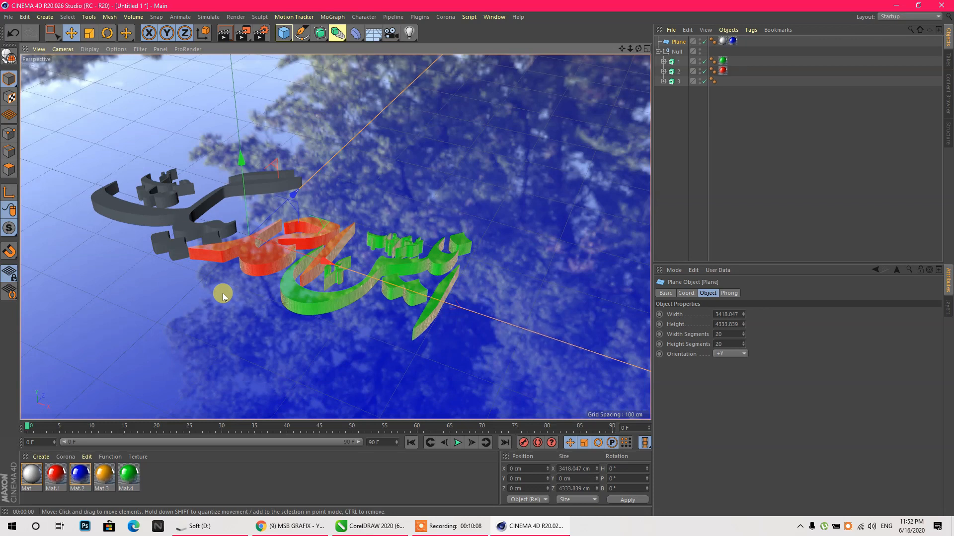
key(ctrl+z)
key(ctrl+z)
drag(80, 474, 179, 241)
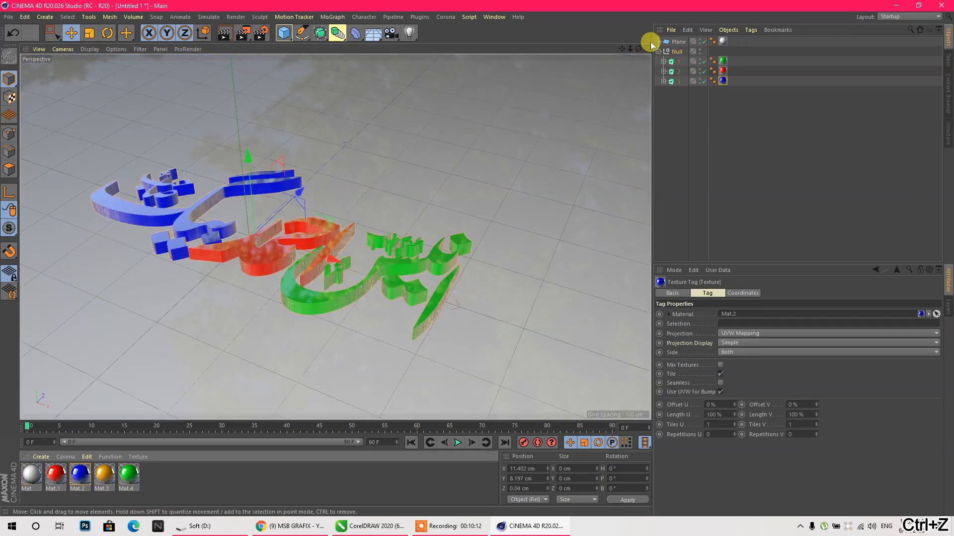
drag(638, 48, 514, 132)
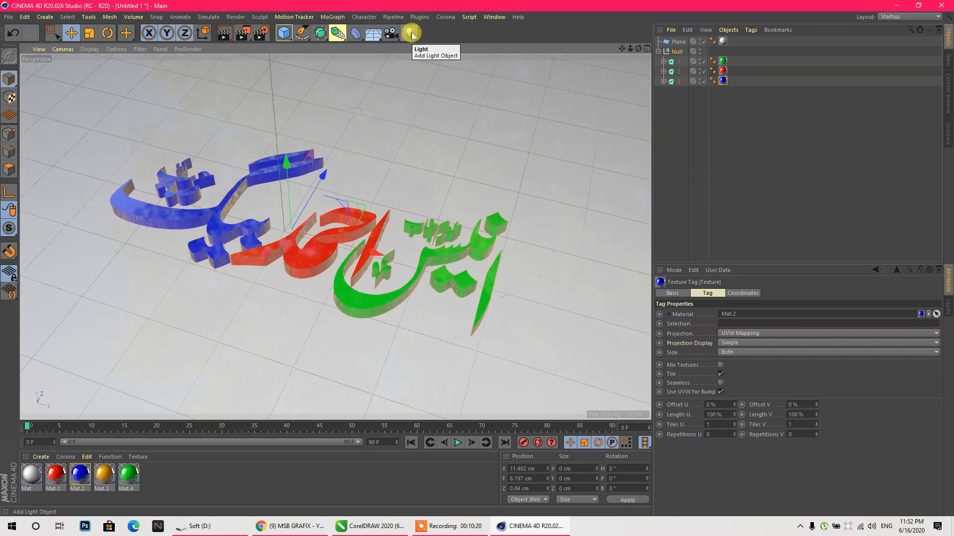
- Add a standard light and raise it high above the calligraphy
drag(411, 35, 464, 51)
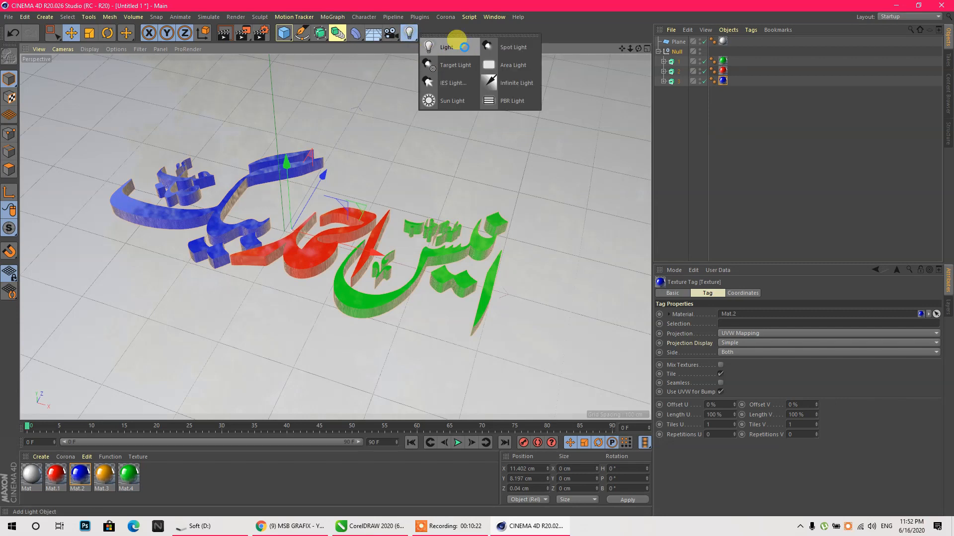
click(456, 41)
drag(282, 170, 270, 15)
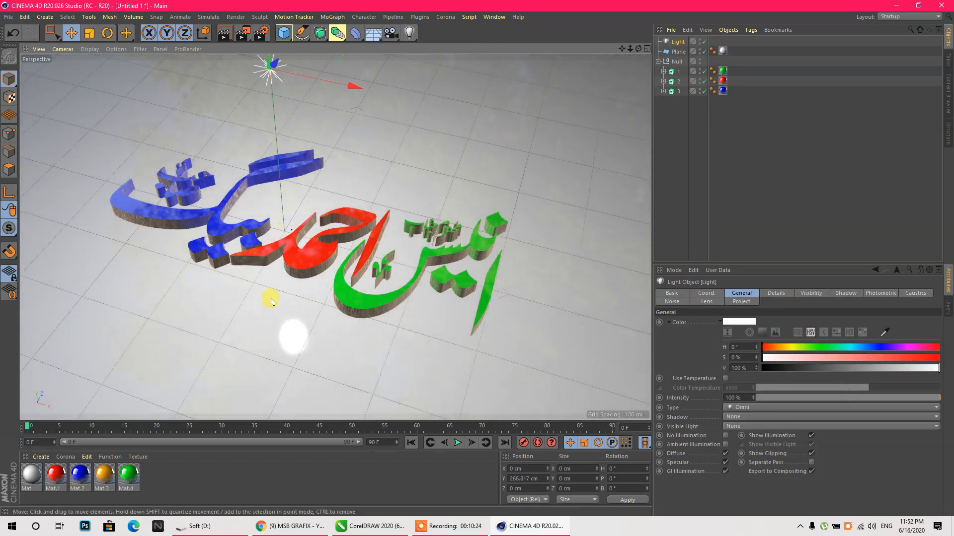
scroll(270, 302, down, 10)
drag(262, 215, 251, 158)
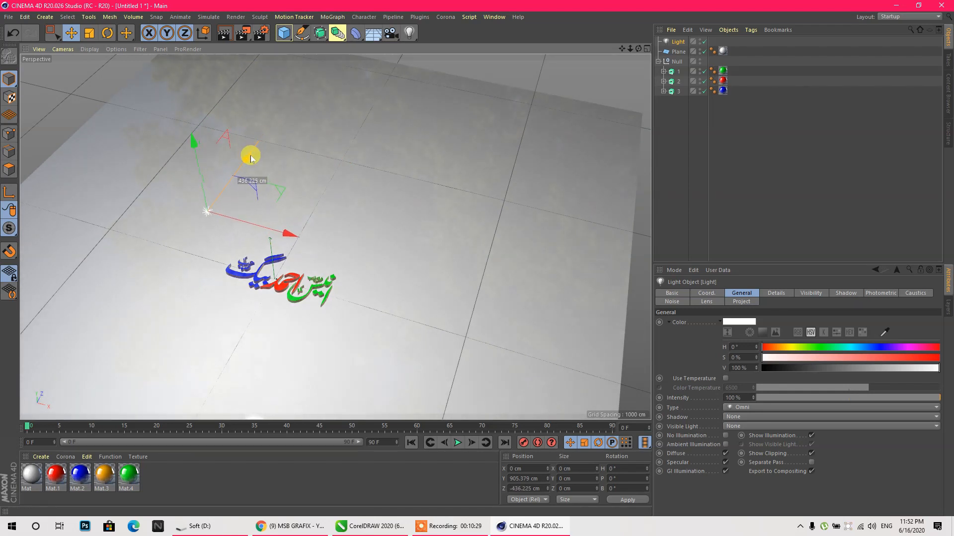
- Set the light's shadow to Shadow Maps (Soft) and render the view to preview it
click(839, 293)
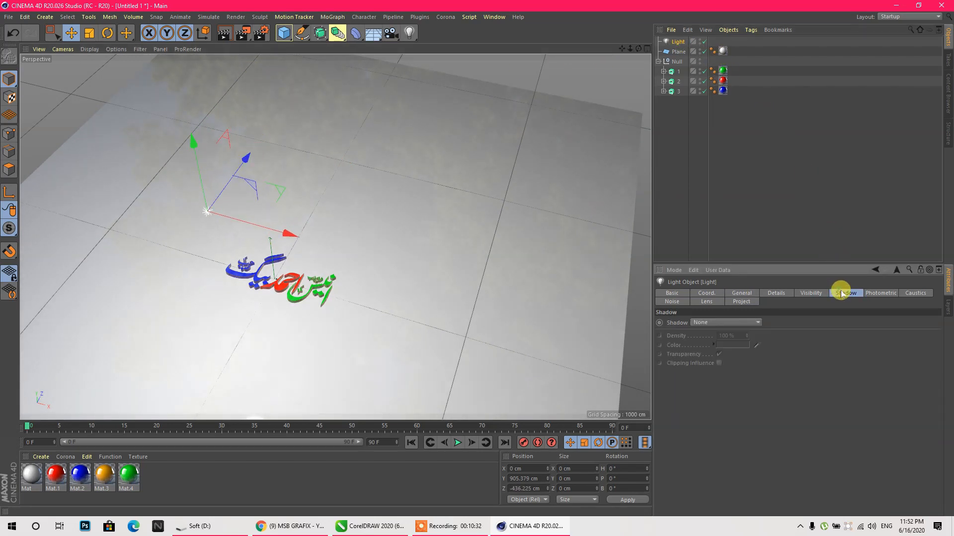
click(725, 322)
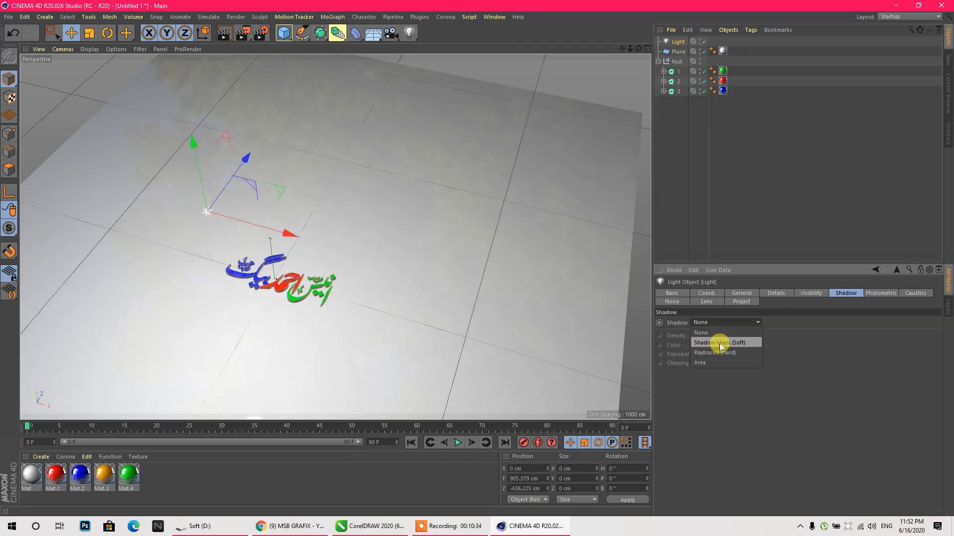
click(719, 343)
scroll(173, 297, up, 10)
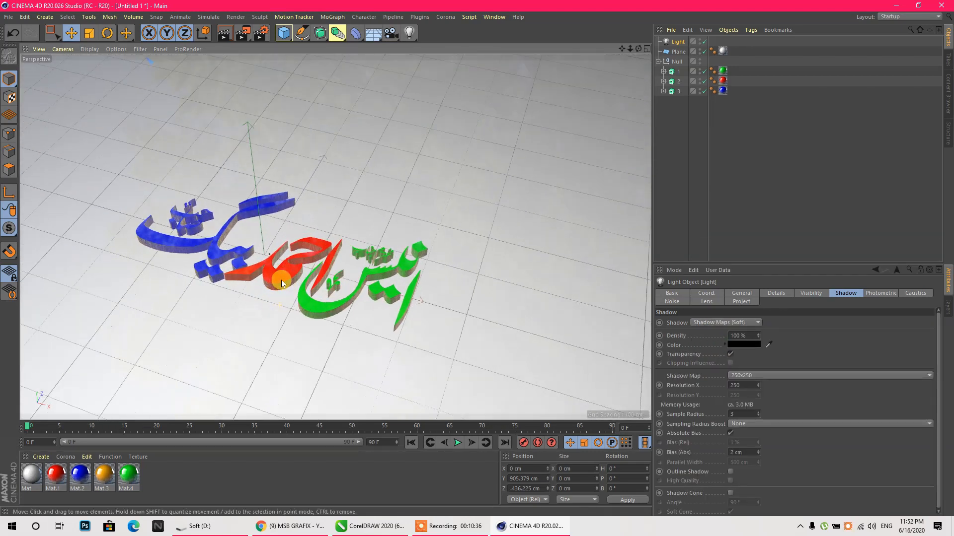
scroll(174, 297, up, 3)
click(224, 35)
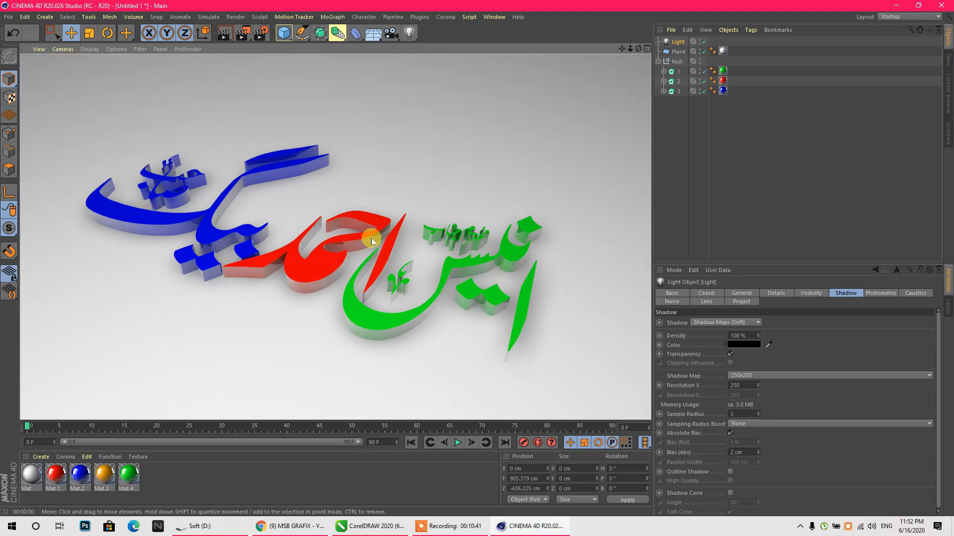
click(371, 238)
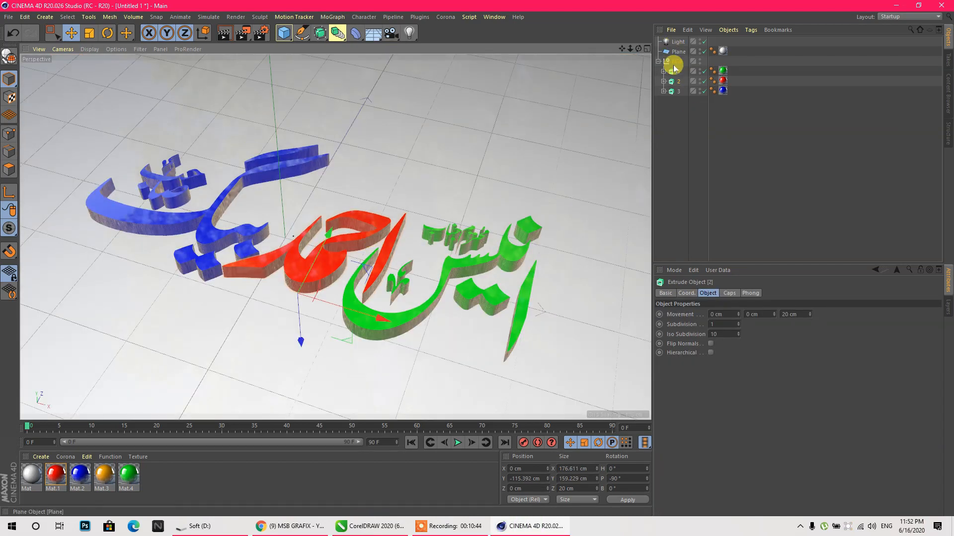
- Give all three text extrusions 1 cm fillet caps on both ends, showing wireframe over shading
drag(680, 109, 675, 73)
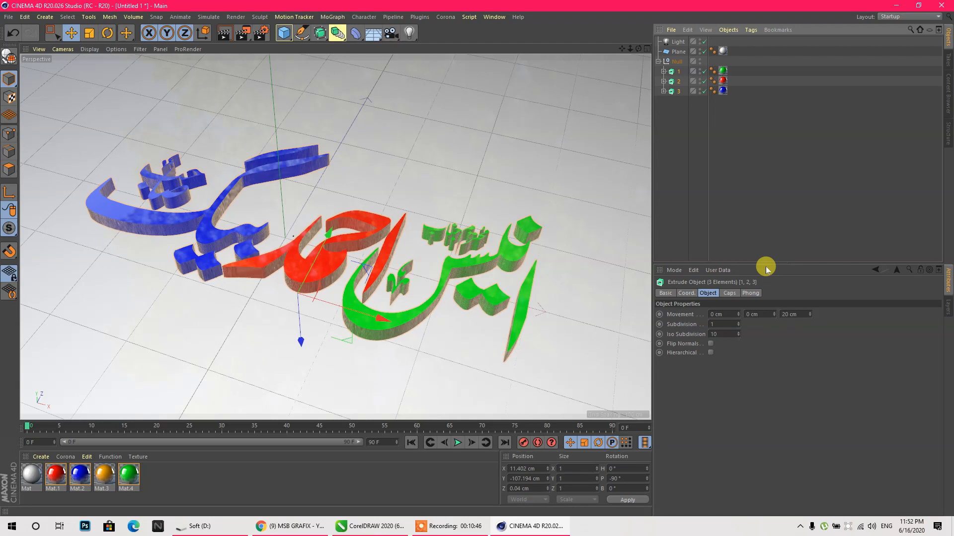
click(733, 293)
click(776, 313)
click(758, 353)
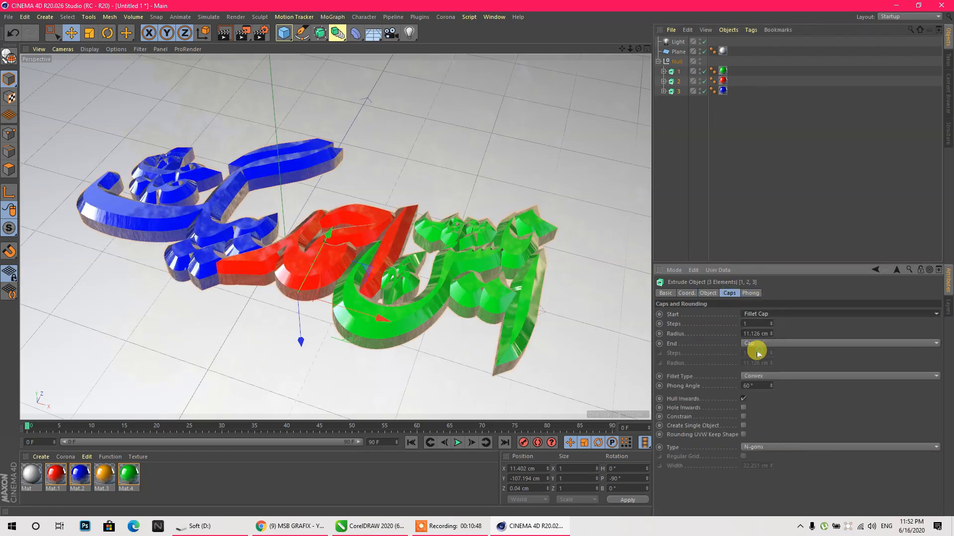
click(754, 343)
click(755, 382)
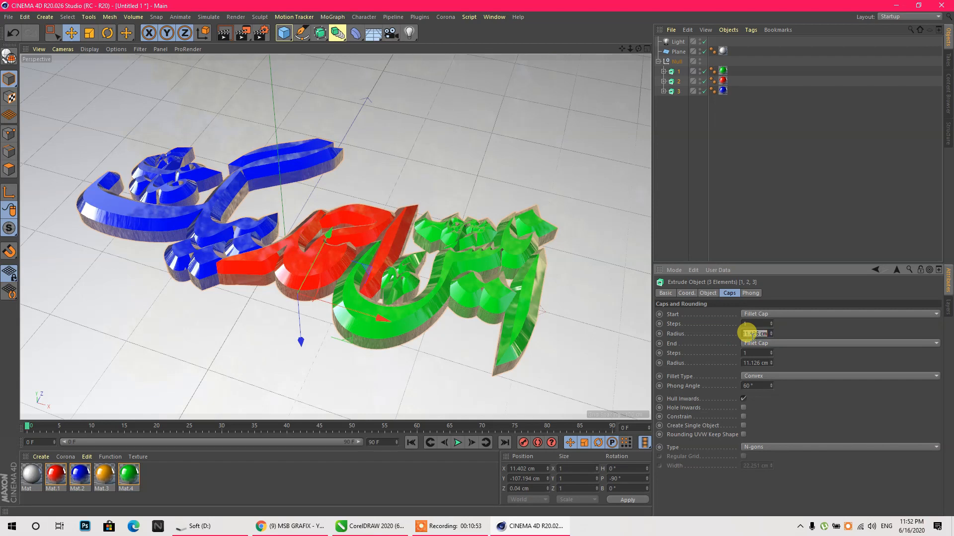
double_click(753, 362)
text(1)
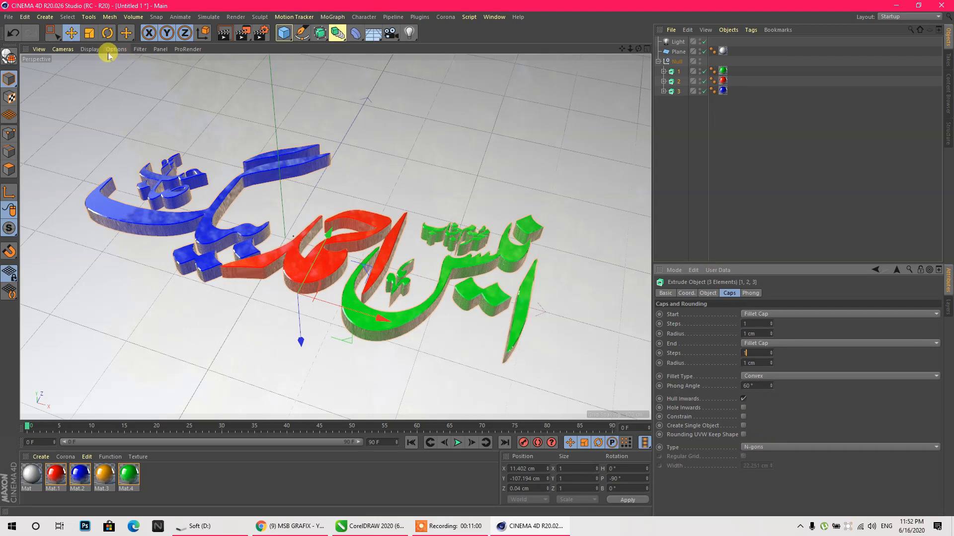
click(90, 49)
click(95, 68)
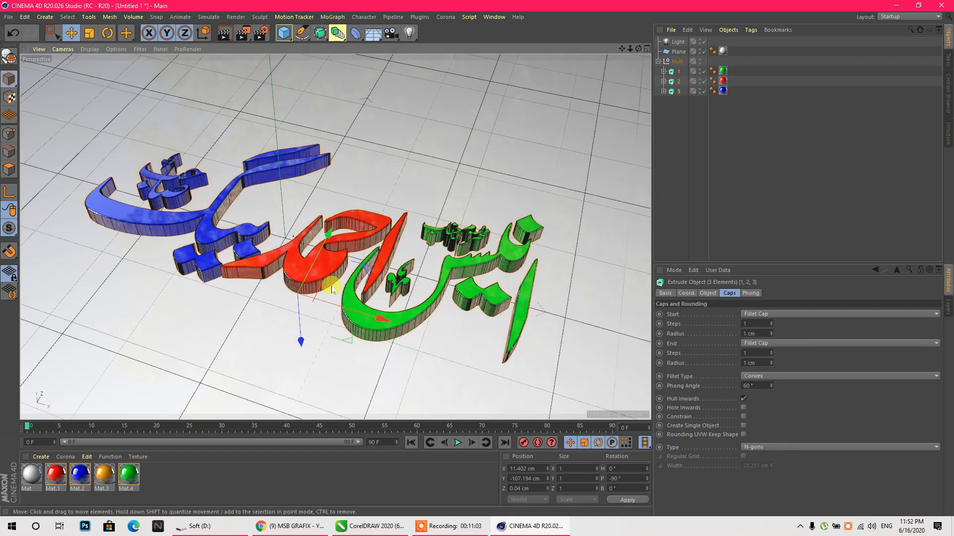
- Build the caps as a quadrangle regular grid with a 3 cm width
click(751, 447)
click(768, 467)
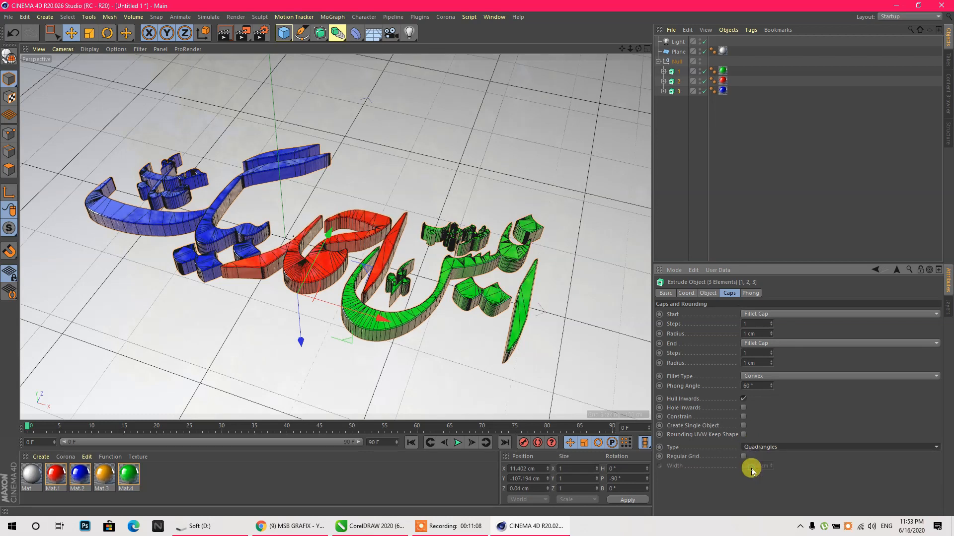
click(743, 458)
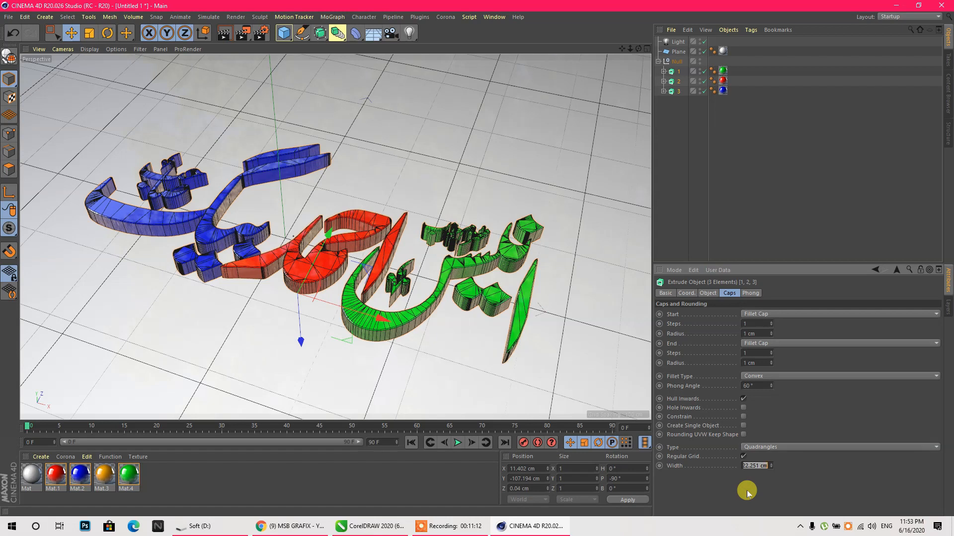
text(4)
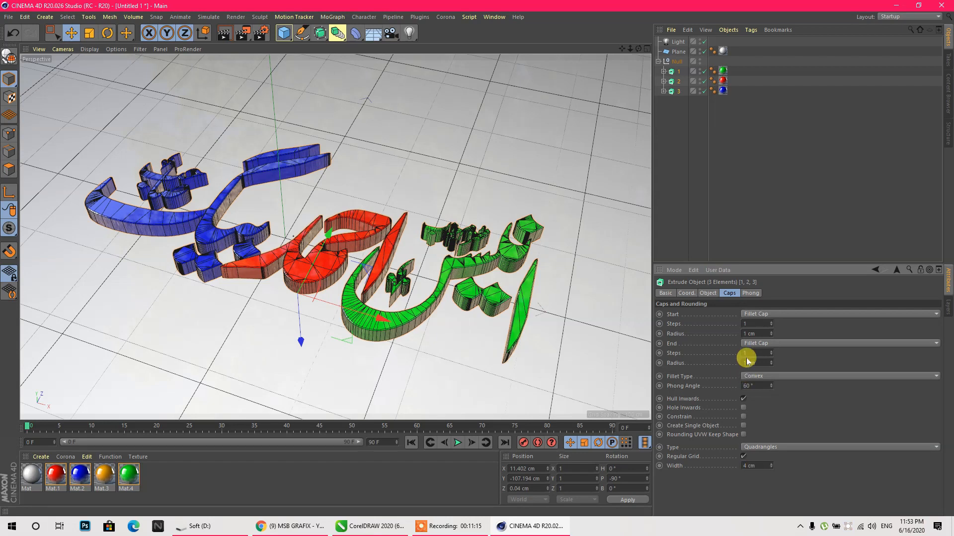
key(Return)
click(758, 465)
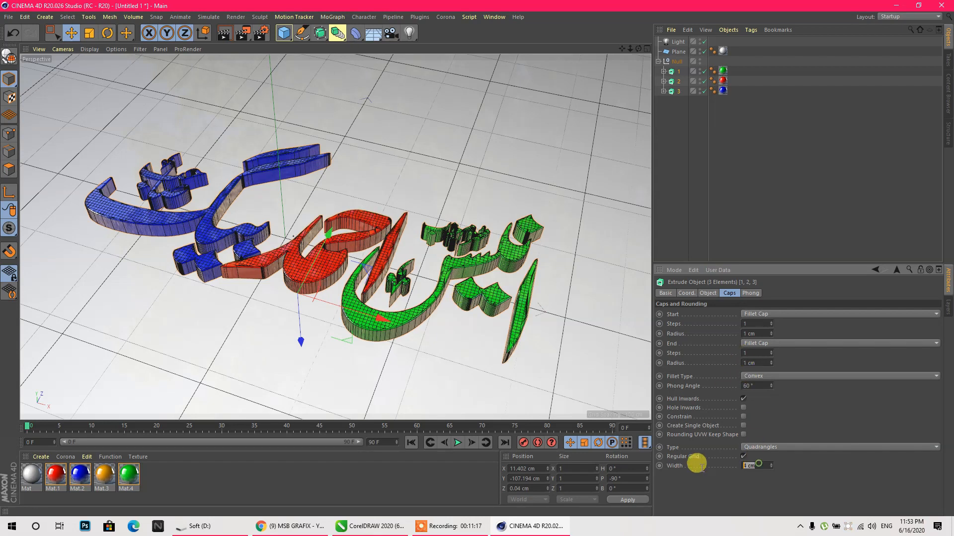
text(3)
key(Return)
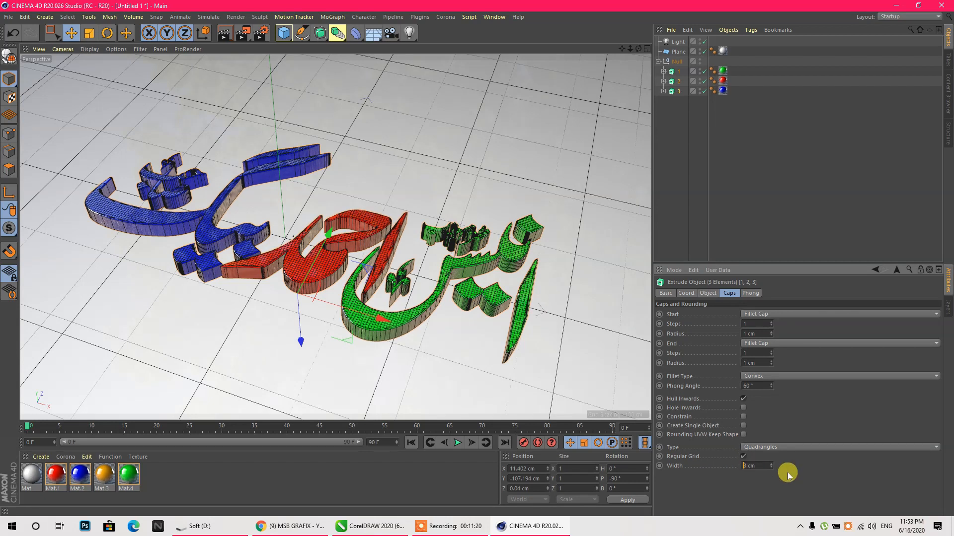
- Raise the extrusion subdivision and switch the view to Gouraud shading without wireframe
click(708, 293)
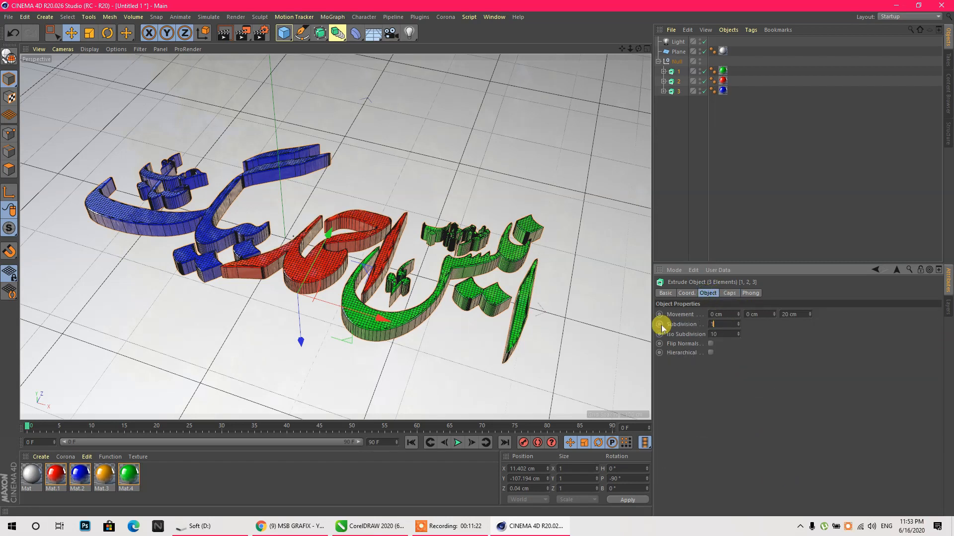
text(3)
key(Return)
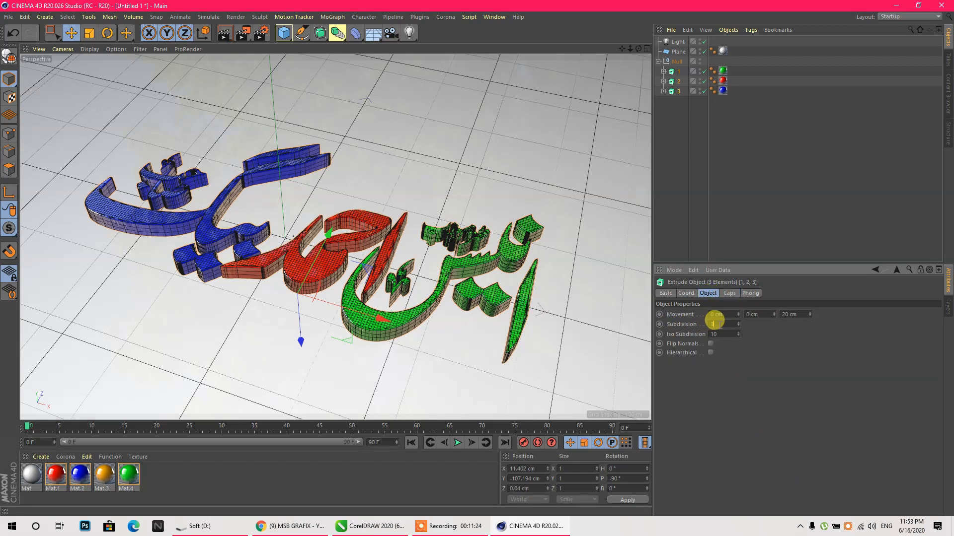
scroll(722, 325, up, 3)
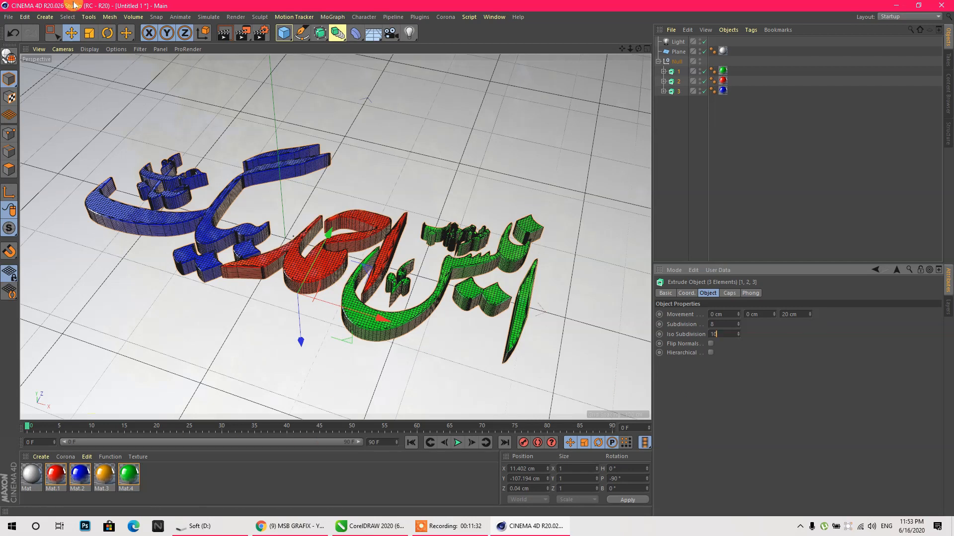
click(89, 48)
click(102, 64)
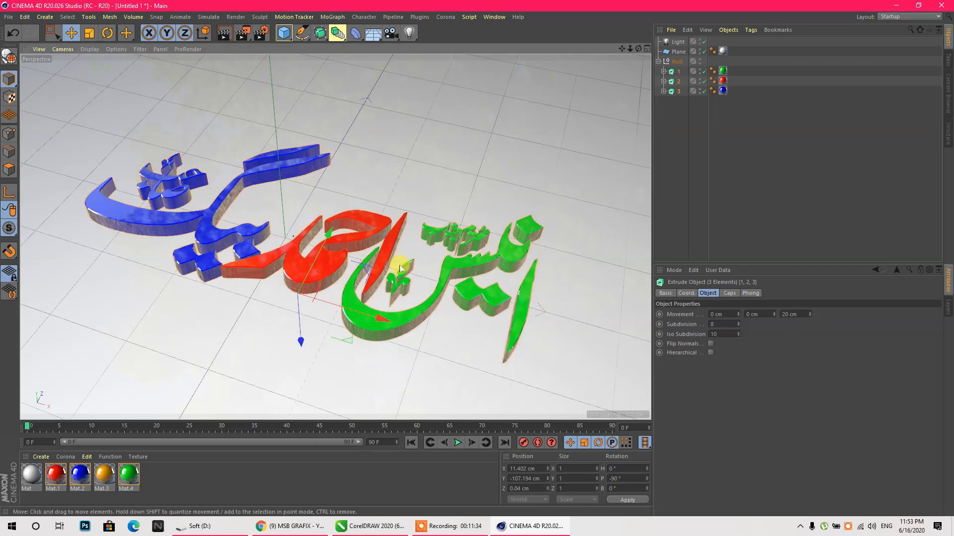
click(224, 33)
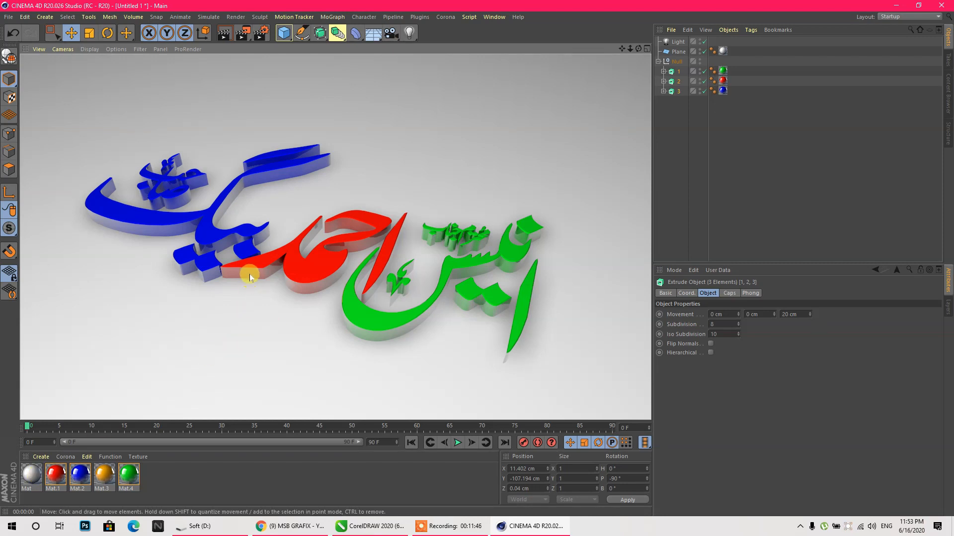
drag(630, 48, 646, 32)
click(224, 35)
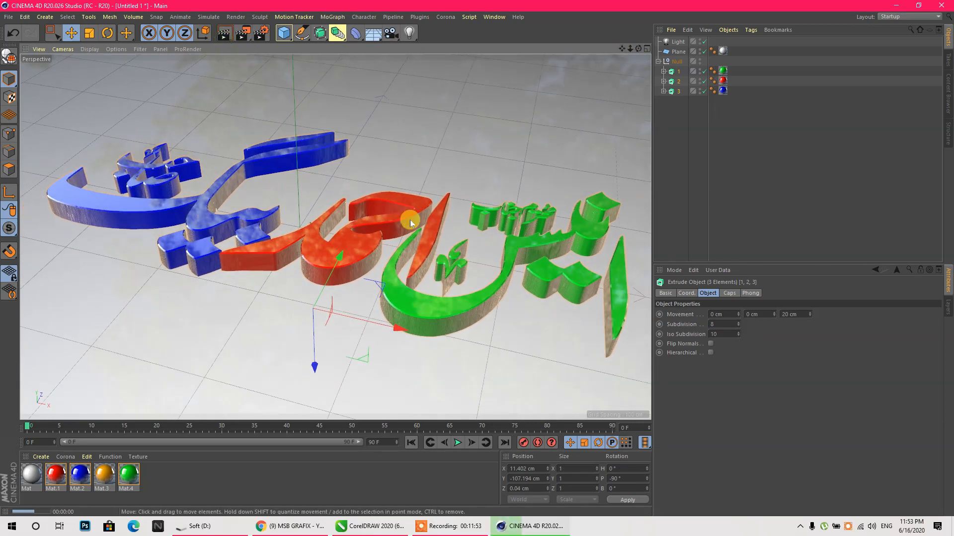
click(219, 493)
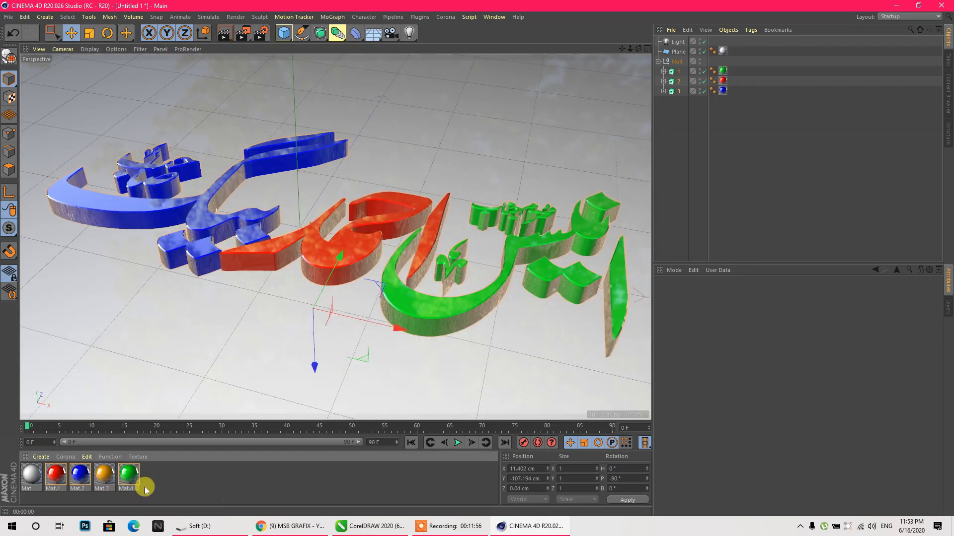
- Copy and paste the four materials to create duplicates Mat.5 to Mat.8
drag(178, 486, 52, 462)
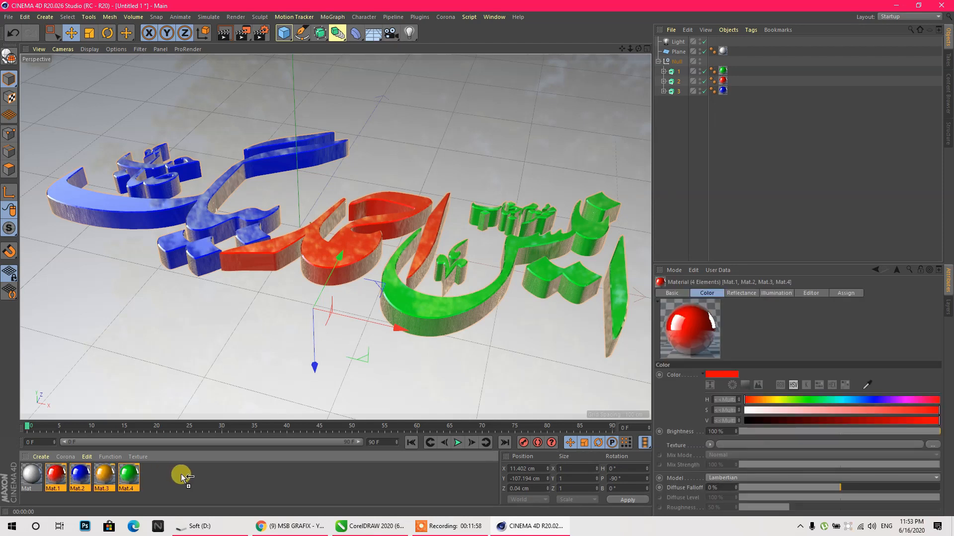
key(ctrl+c)
key(ctrl+v)
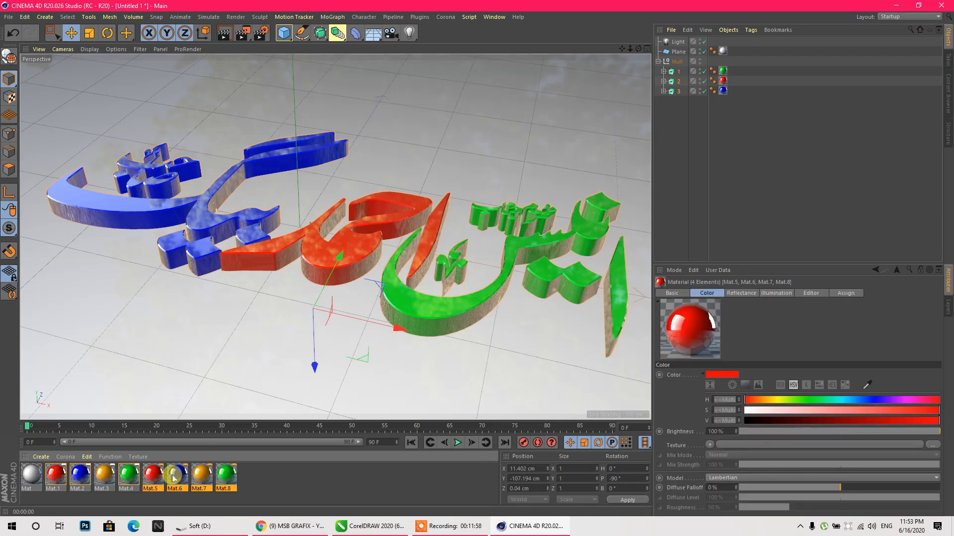
click(267, 485)
- Enable Bump on red Mat.5 and load a Noise shader as its texture
double_click(158, 477)
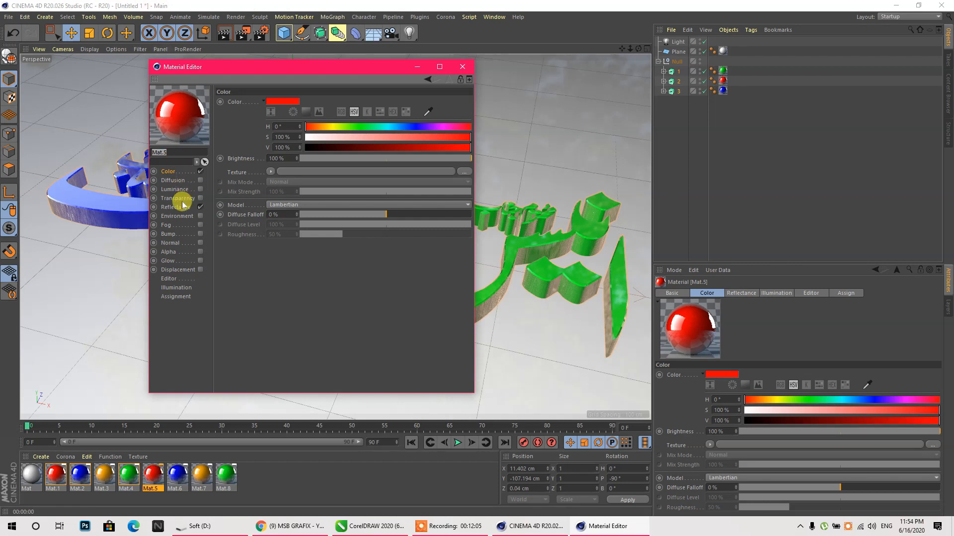
click(169, 235)
click(201, 234)
click(261, 125)
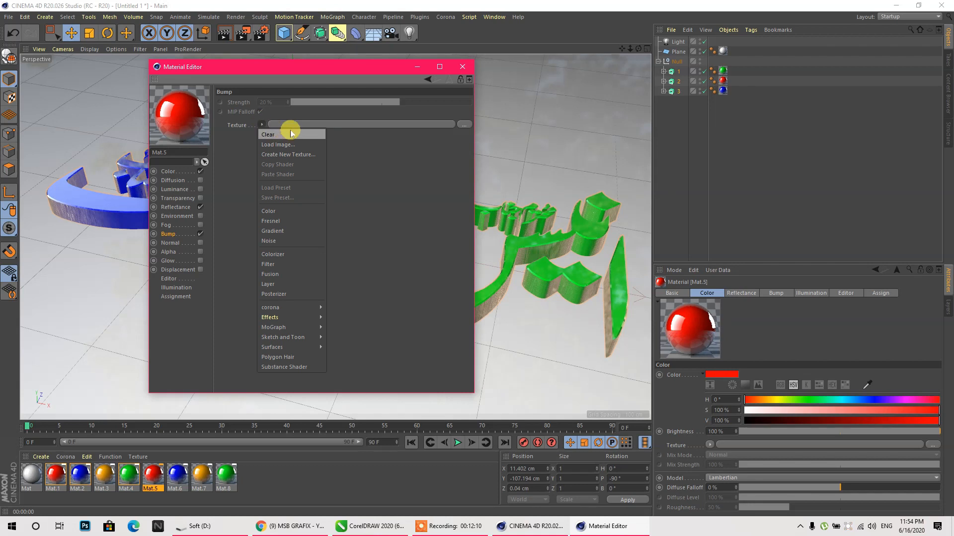
click(339, 128)
click(261, 124)
click(273, 241)
click(276, 151)
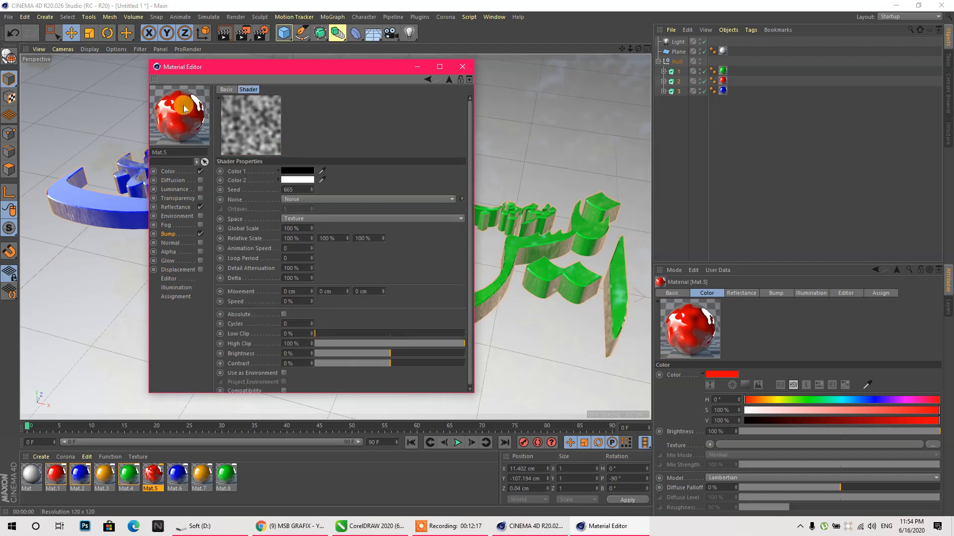
- Set the Noise shader's Global and Relative Scale to 5 %
drag(297, 226, 250, 241)
text(5)
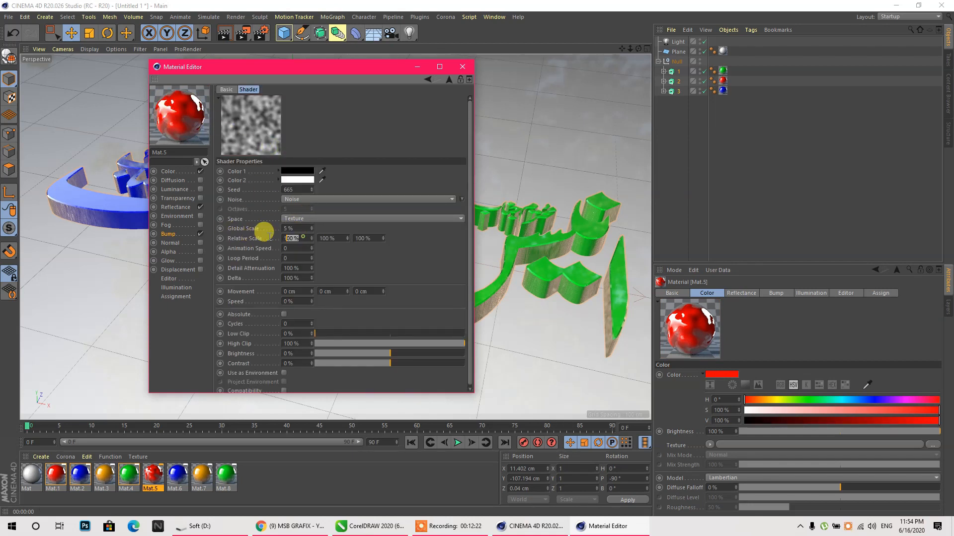
text(5)
key(Tab)
text(5)
key(Tab)
text(5)
key(Return)
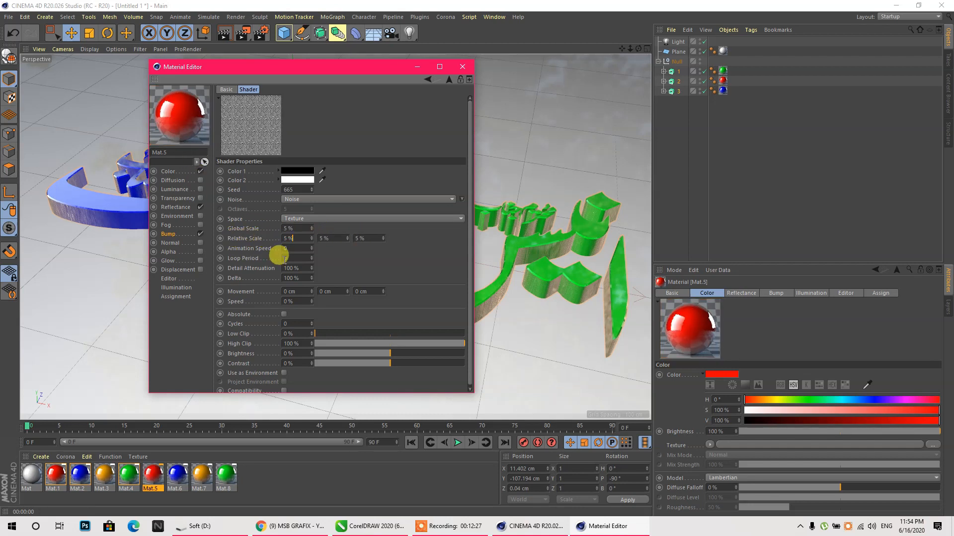
click(358, 292)
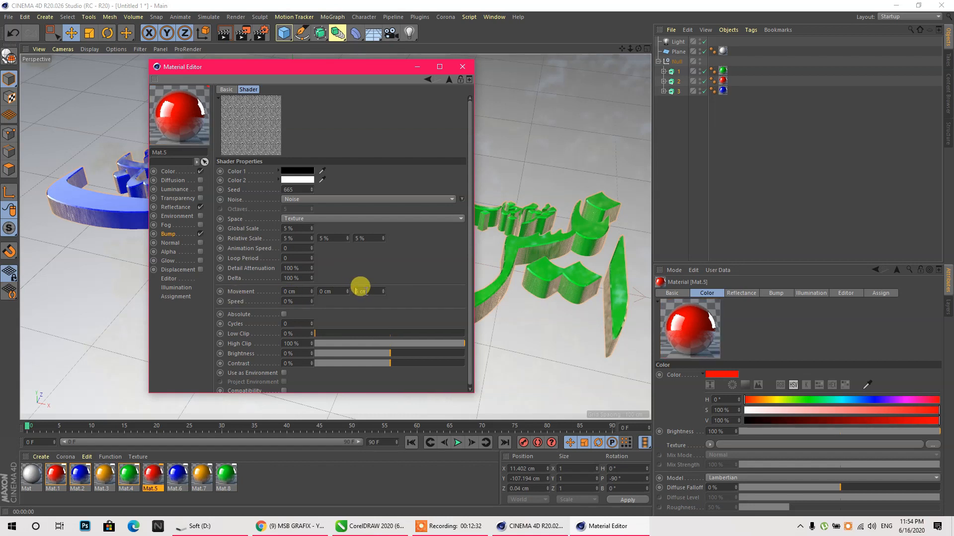
click(168, 234)
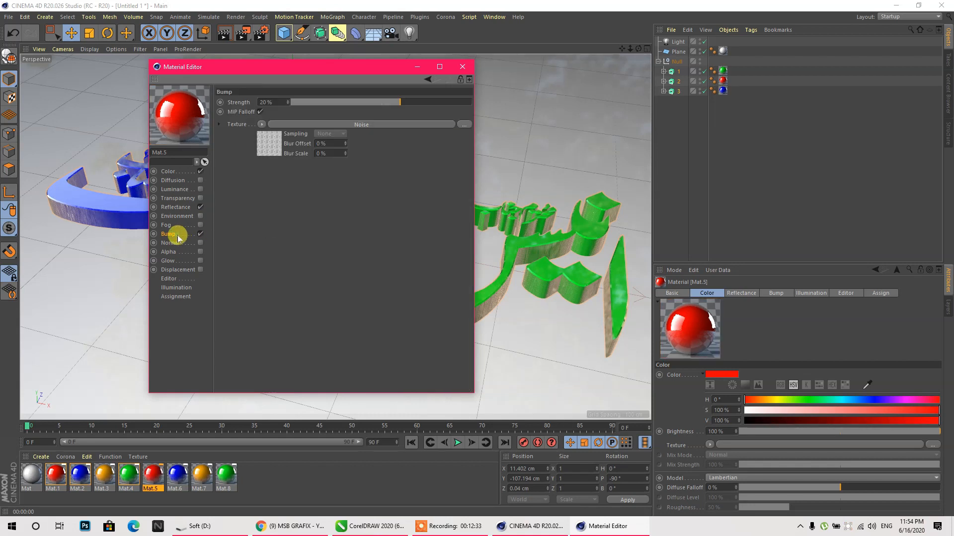
- Copy the bump Noise shader into Mat.5's Normal channel at 25 % strength
click(262, 124)
click(278, 178)
click(201, 244)
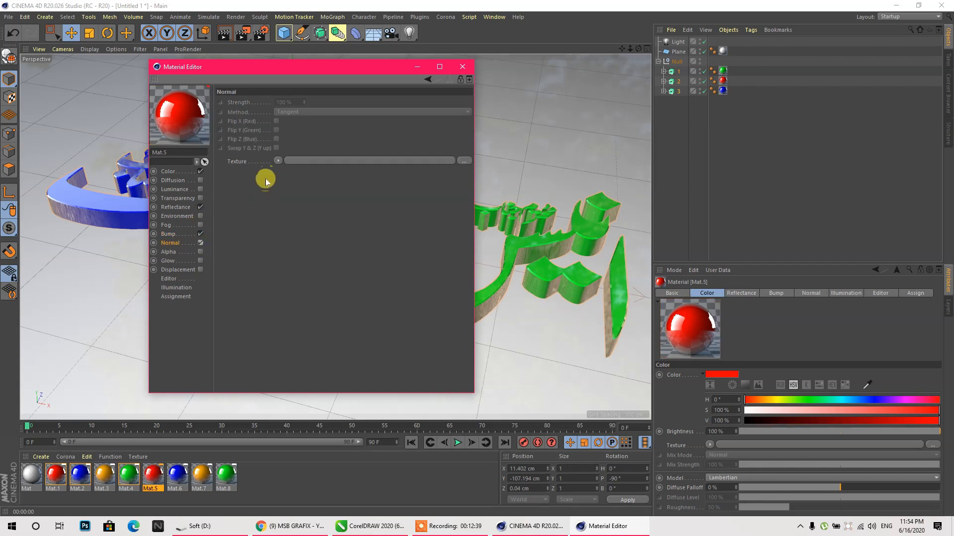
click(278, 161)
click(293, 210)
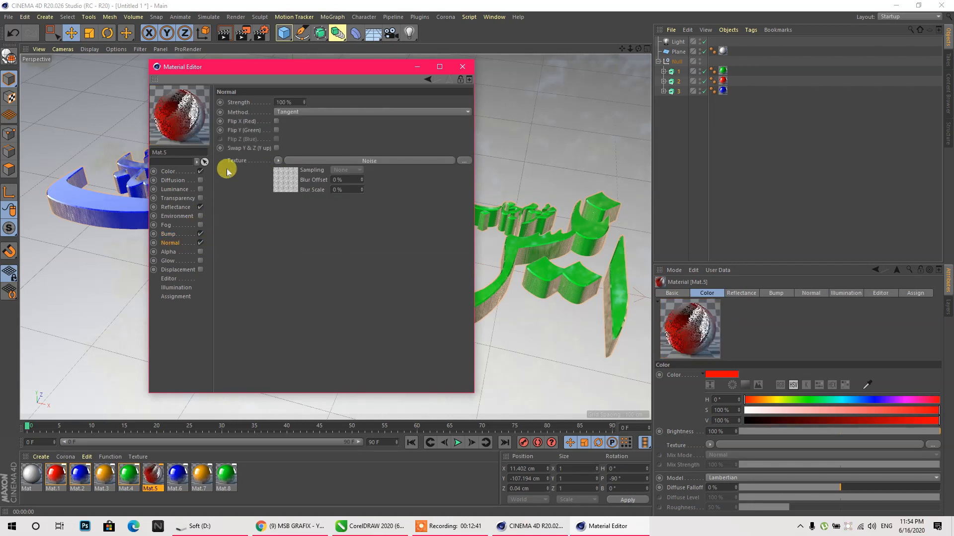
double_click(289, 101)
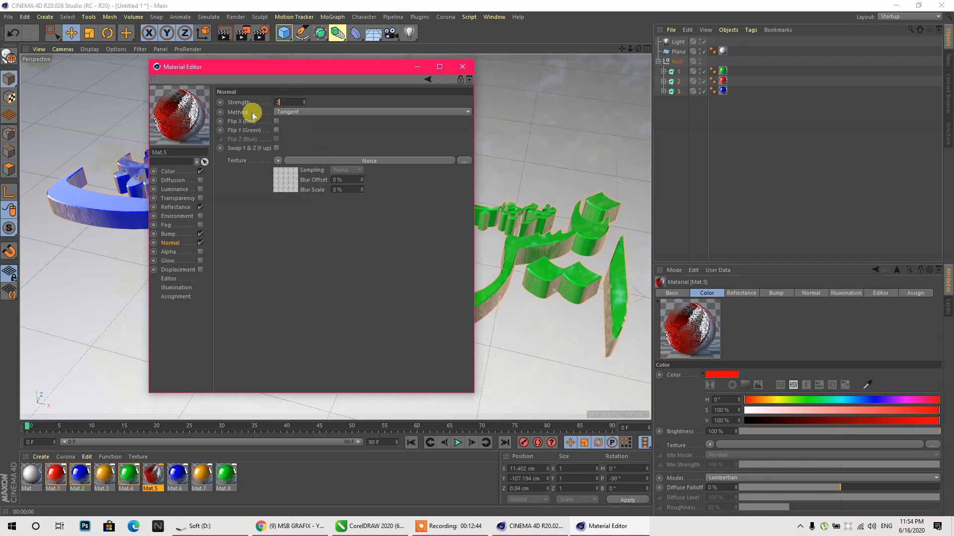
text(25)
key(Return)
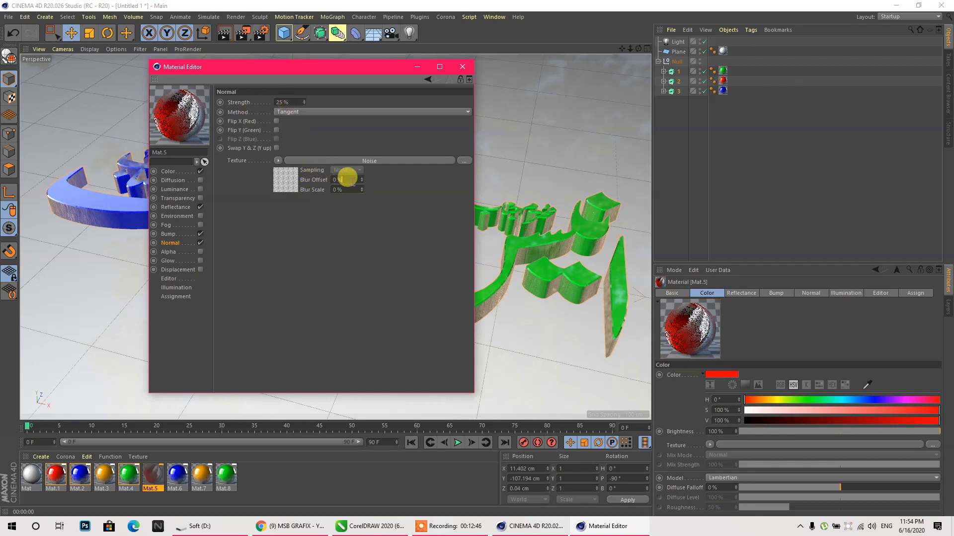
- Enable Displacement with a Noise shader at 15 % strength
click(201, 270)
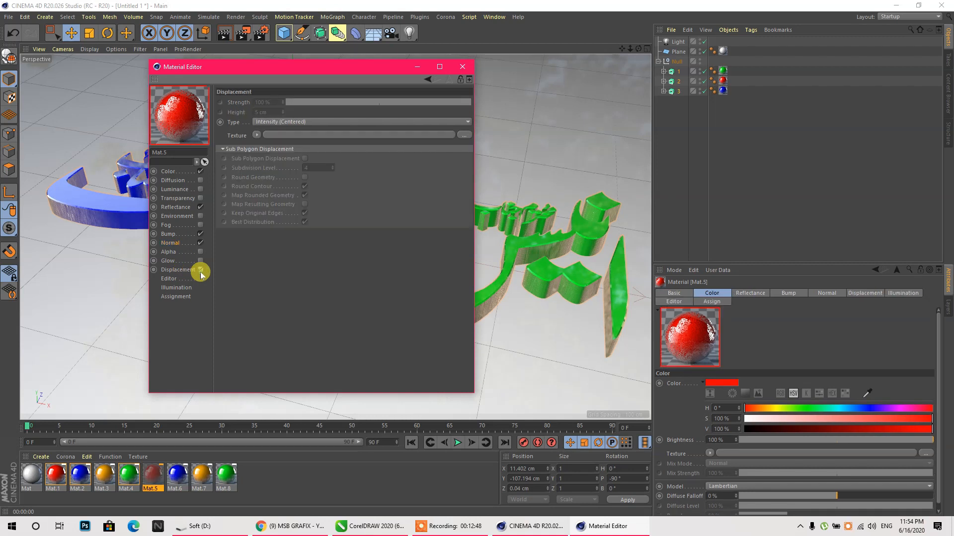
click(257, 136)
click(271, 185)
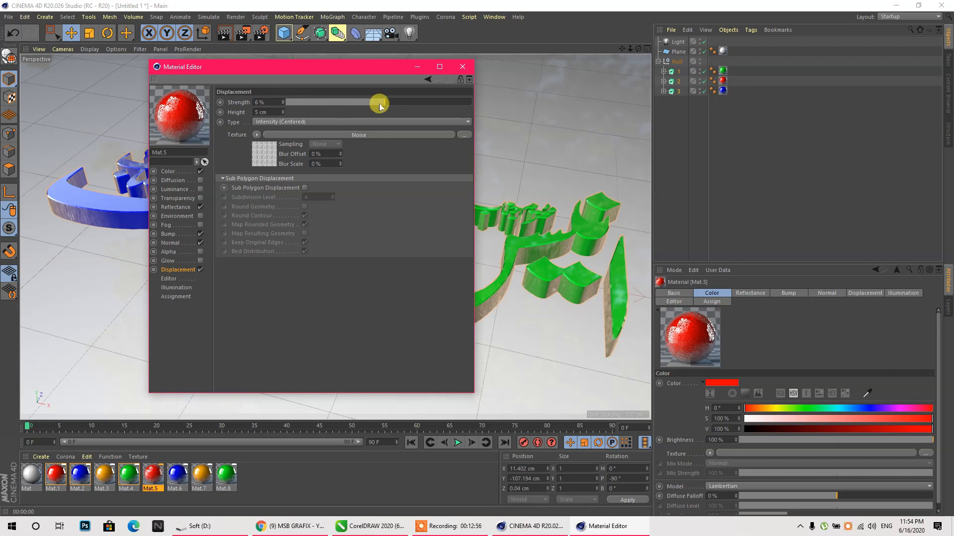
drag(380, 106, 398, 104)
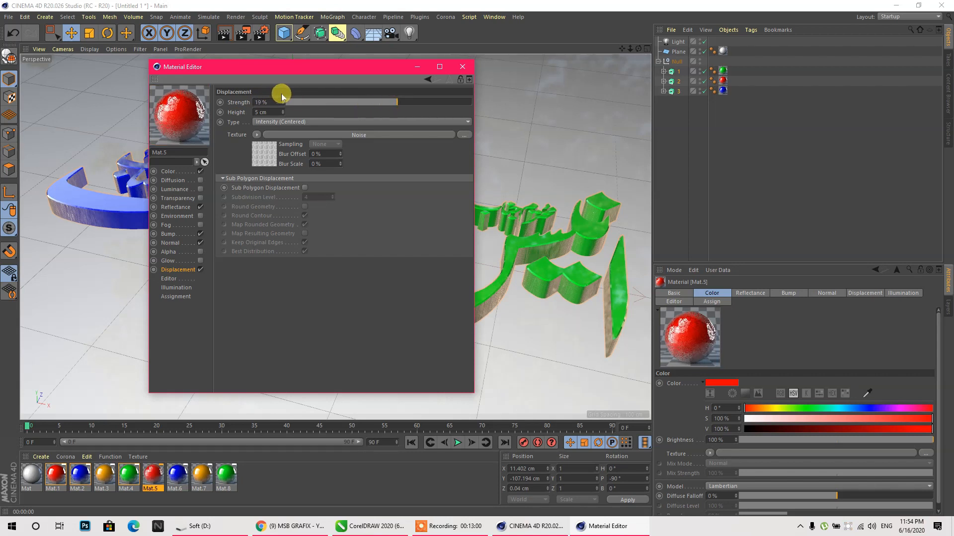
scroll(267, 101, down, 4)
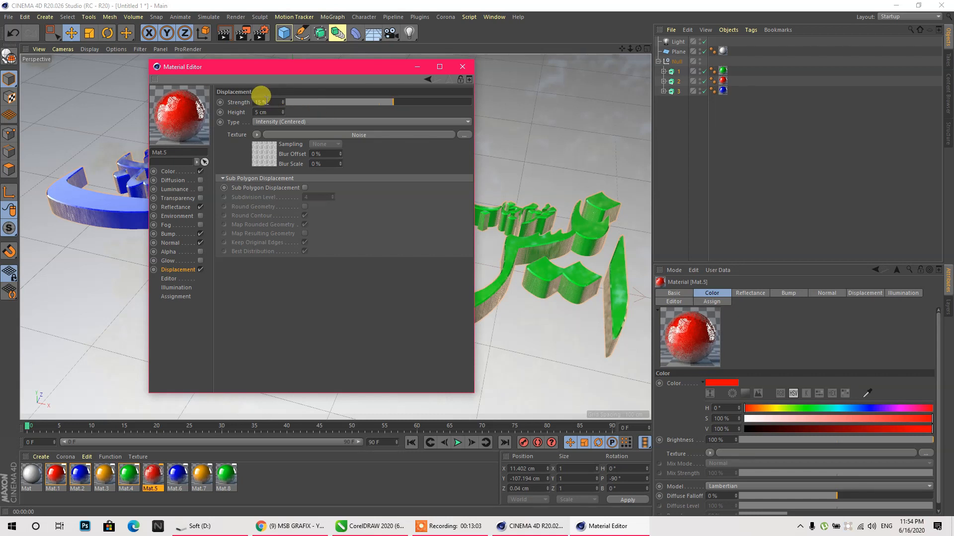
click(267, 101)
- Apply Mat.5 to the red middle text piece only, not the whole text group
click(462, 66)
drag(158, 474, 319, 268)
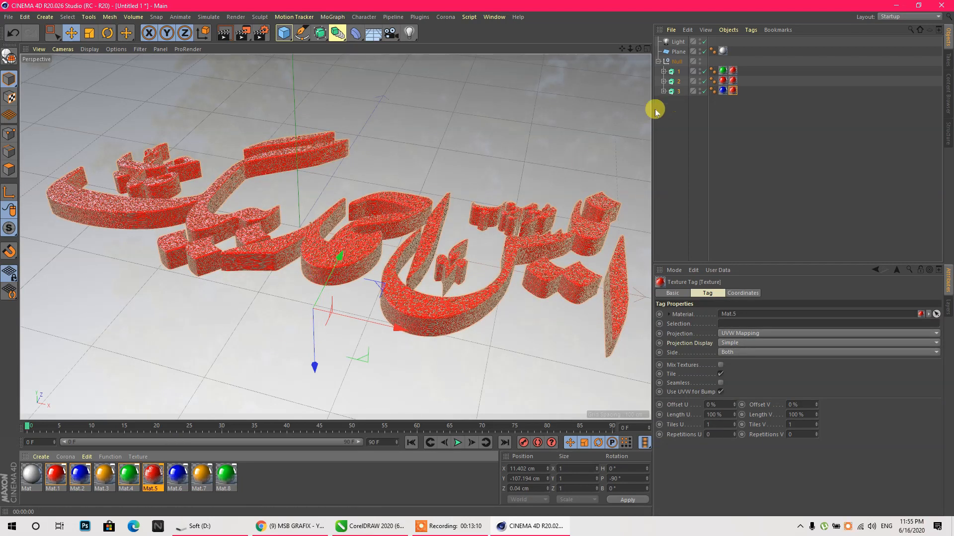
key(ctrl+z)
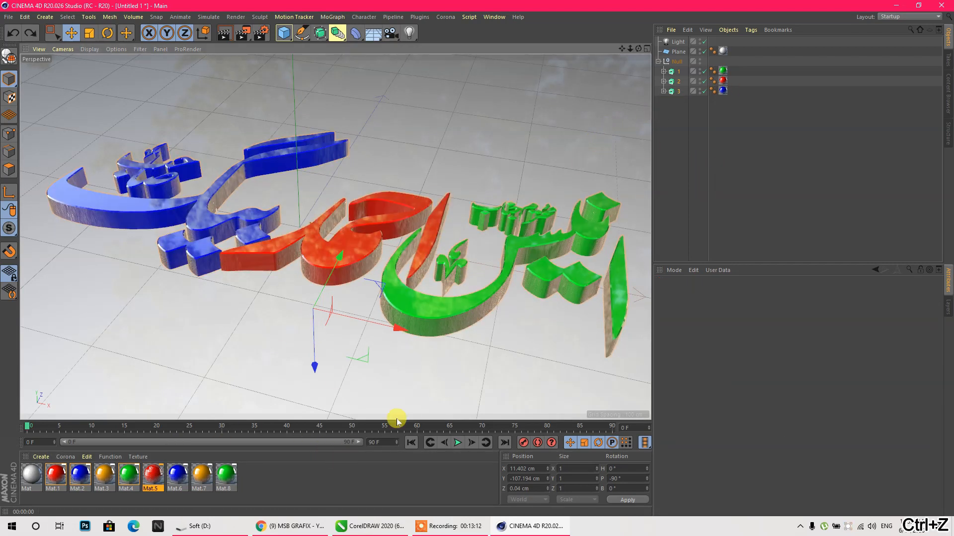
click(664, 134)
drag(153, 475, 330, 259)
scroll(339, 252, up, 5)
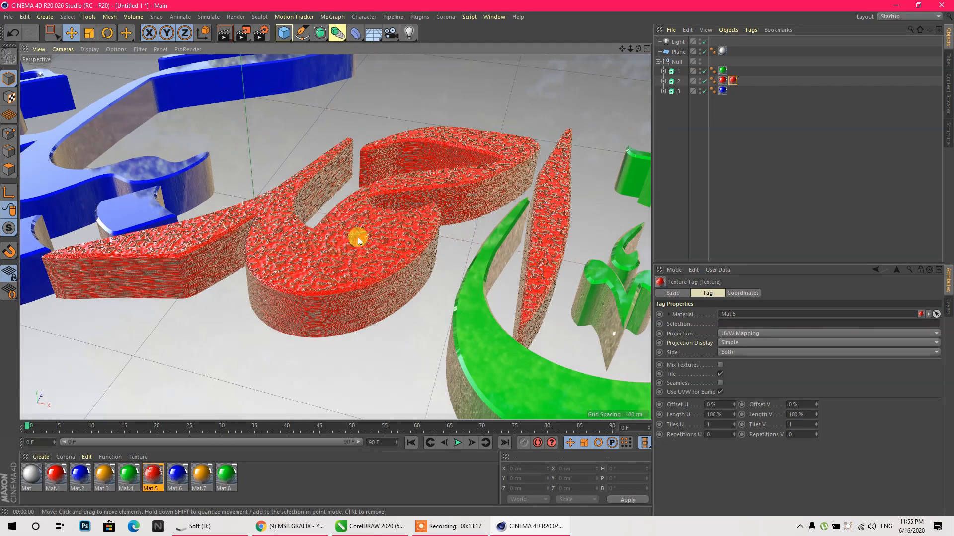
- Set the texture tag projection to Cubic and render the view to preview
click(739, 334)
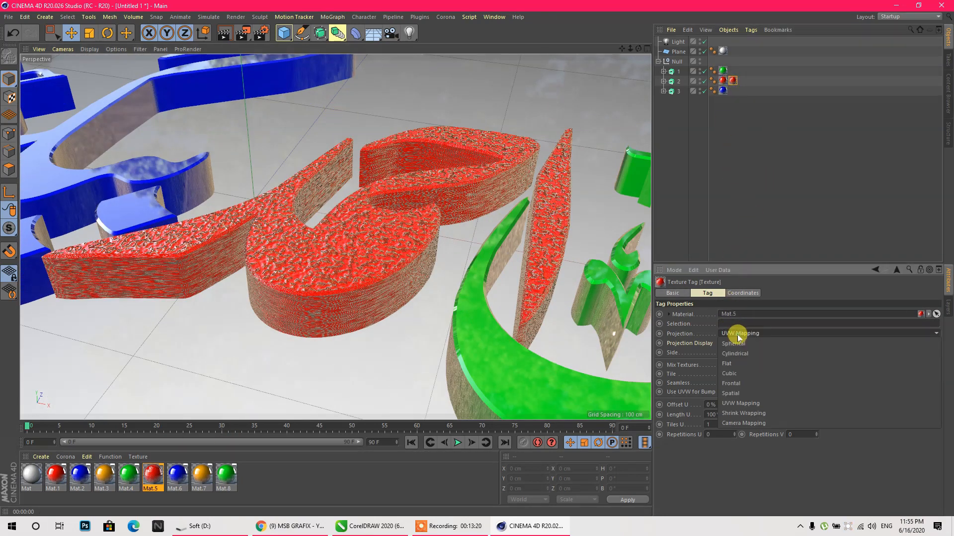
click(730, 374)
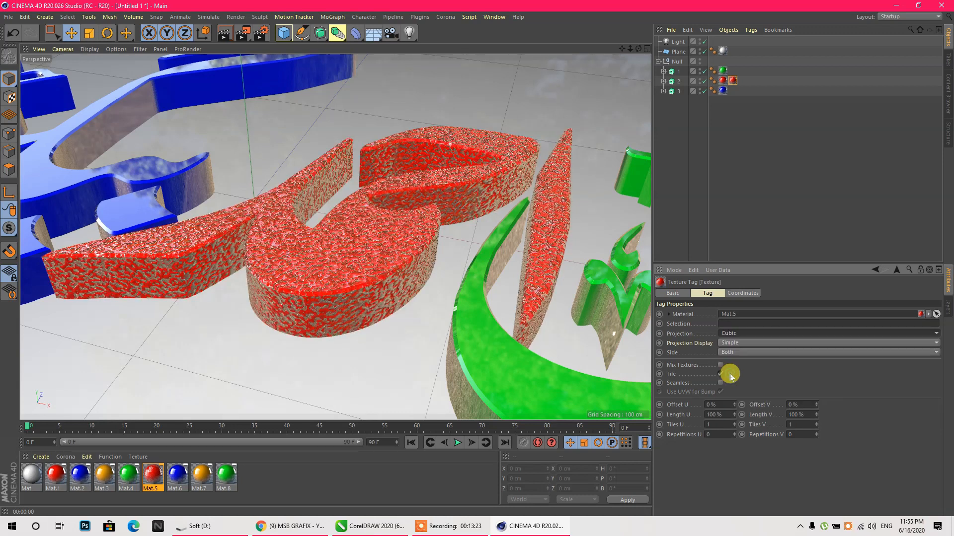
click(227, 35)
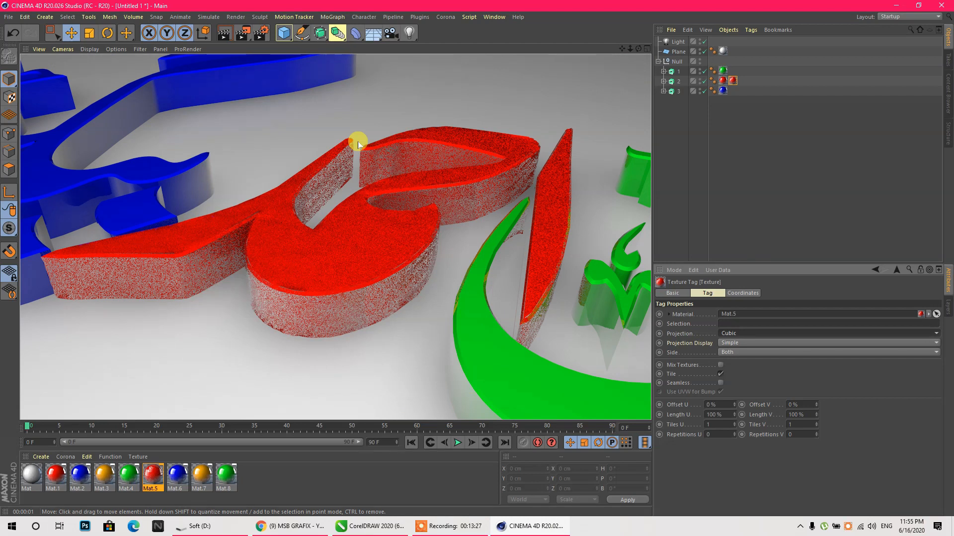
scroll(331, 252, down, 2)
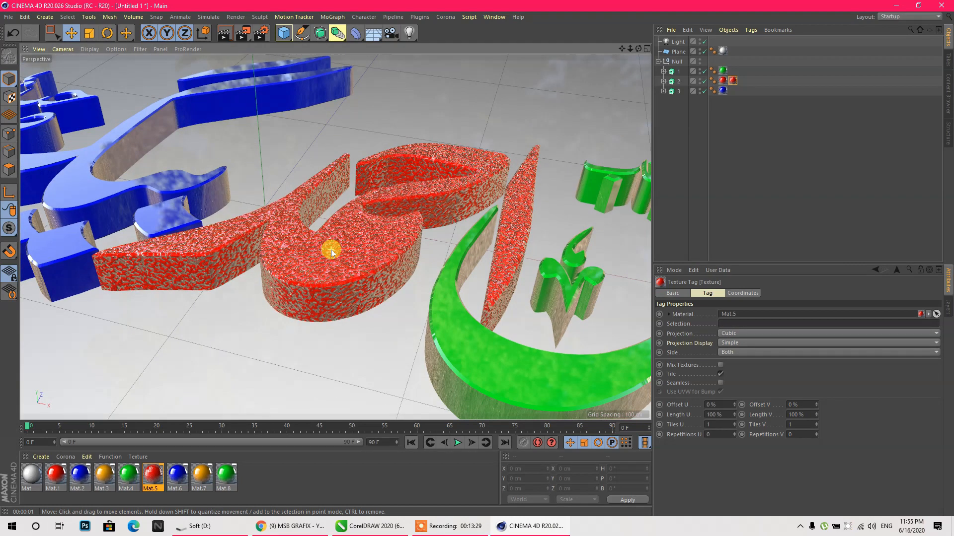
scroll(331, 250, down, 5)
click(141, 478)
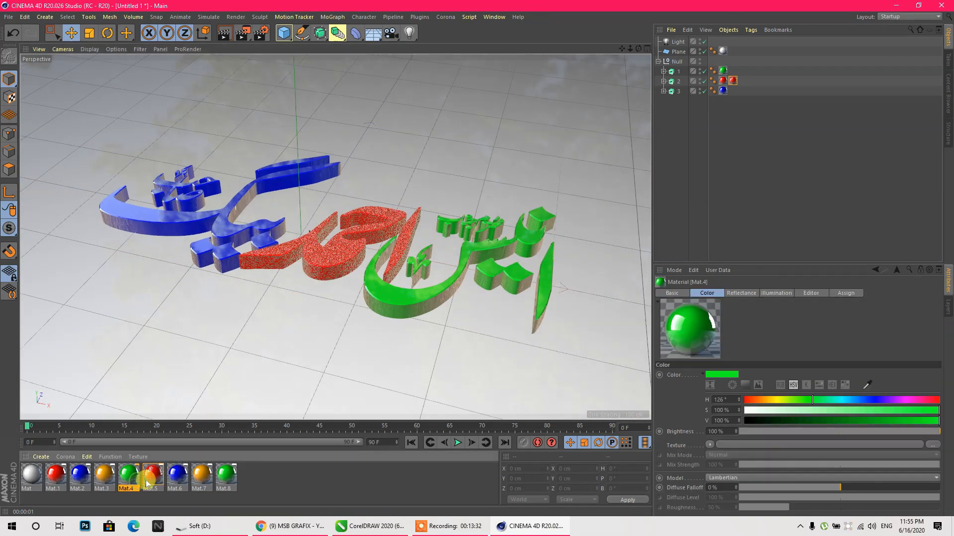
- Open blue Mat.6 and add Noise shaders to its Bump and Normal channels
click(149, 482)
double_click(174, 478)
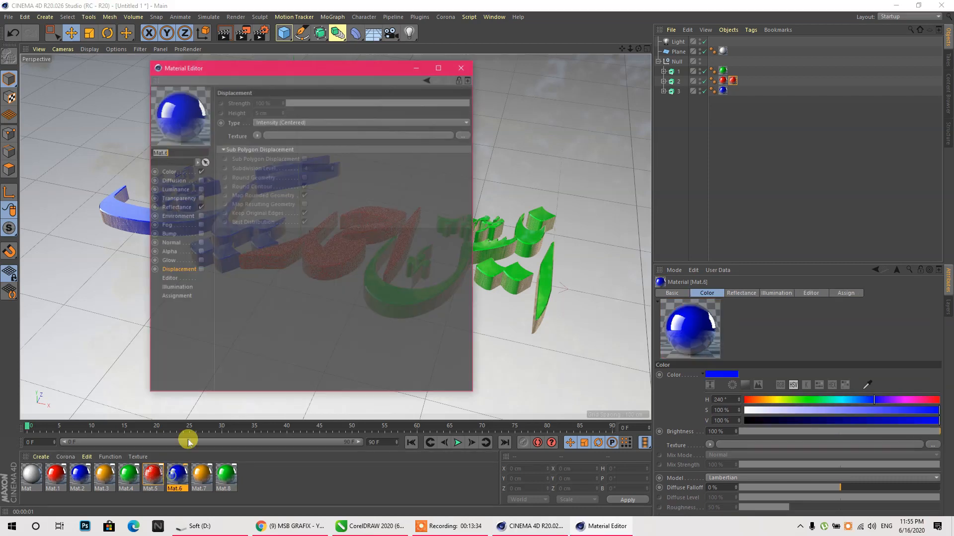
click(169, 233)
click(200, 234)
click(262, 124)
click(275, 197)
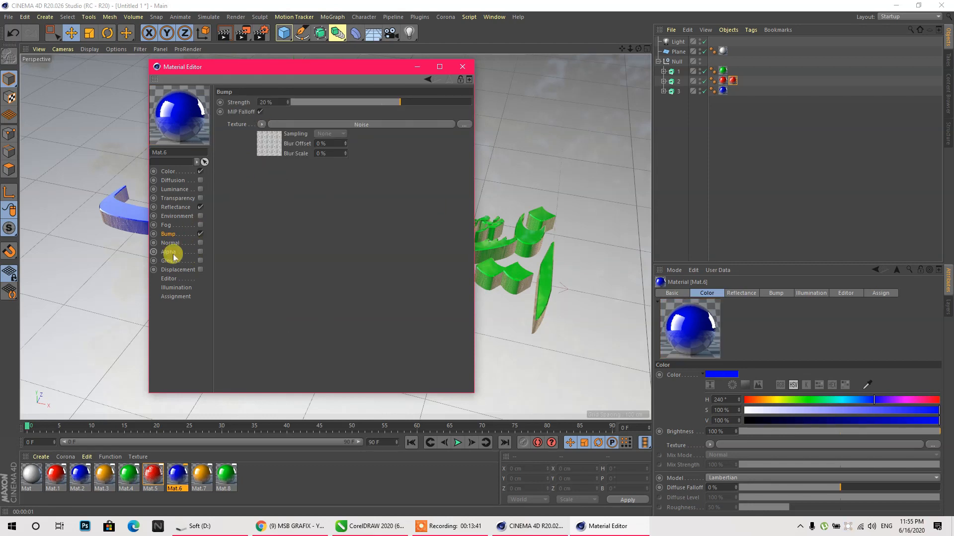
click(200, 243)
click(276, 160)
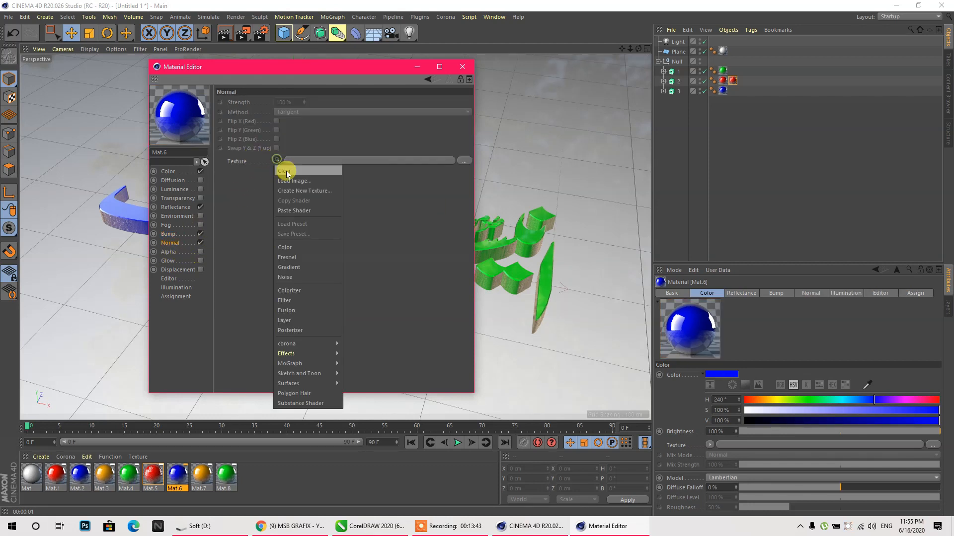
click(290, 211)
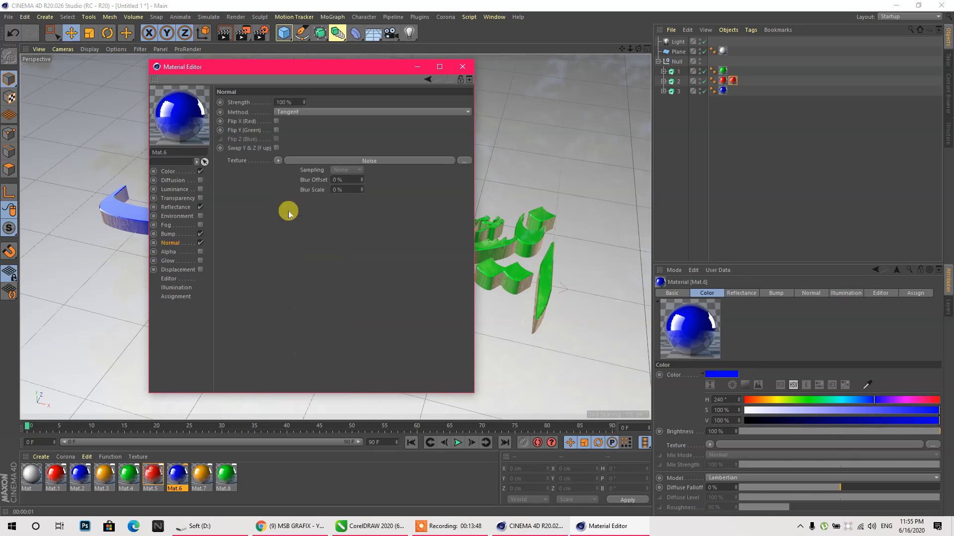
- Add a Noise displacement, then set Normal strength 25 % and Displacement strength 15 %
click(199, 269)
click(257, 134)
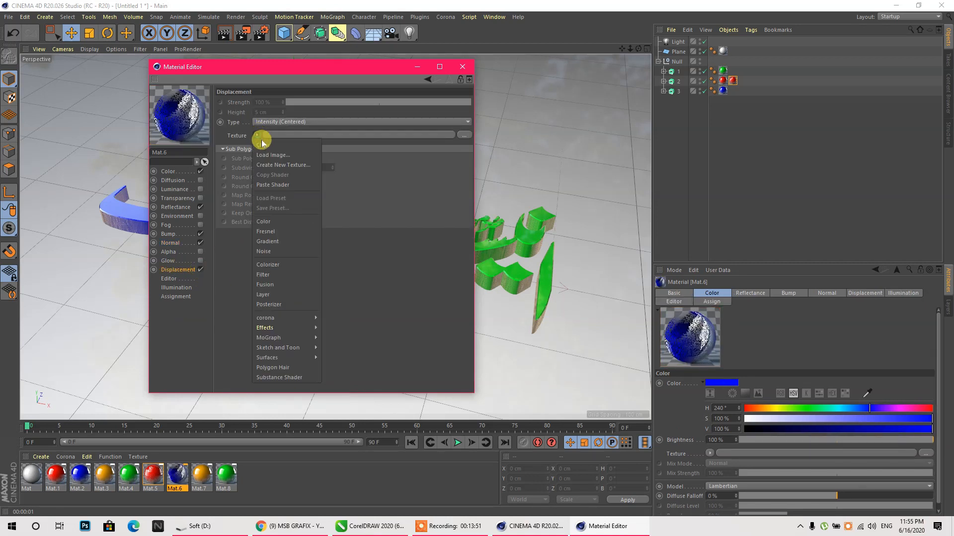
click(275, 188)
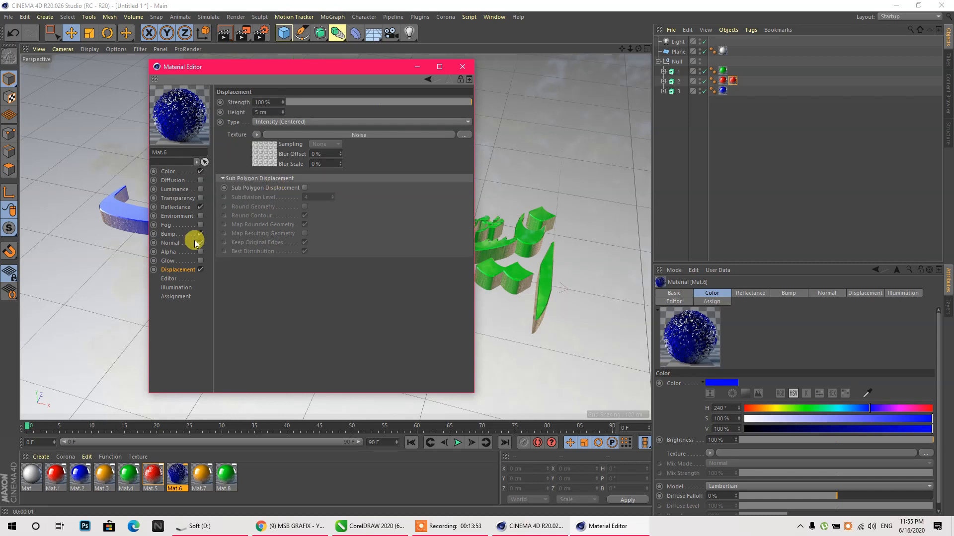
click(170, 244)
click(278, 103)
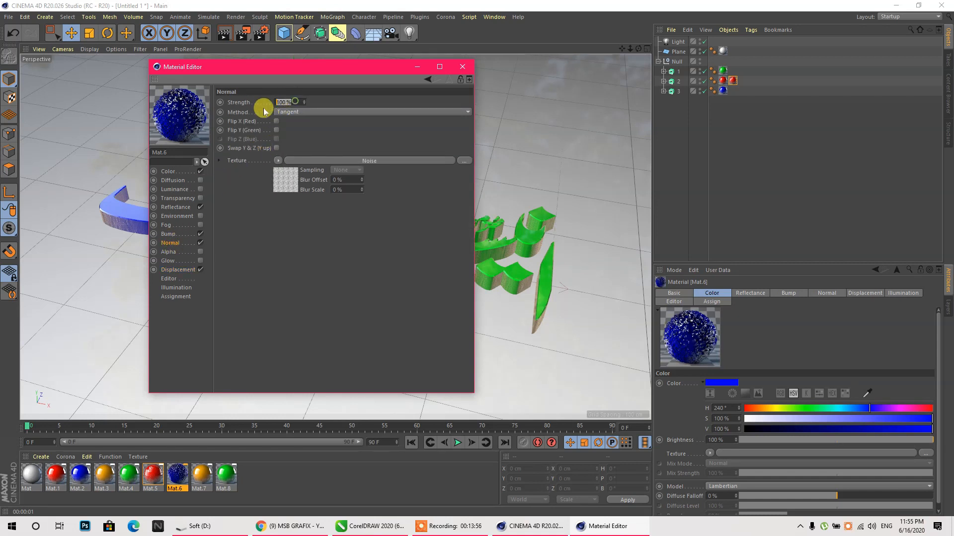
click(342, 179)
click(175, 270)
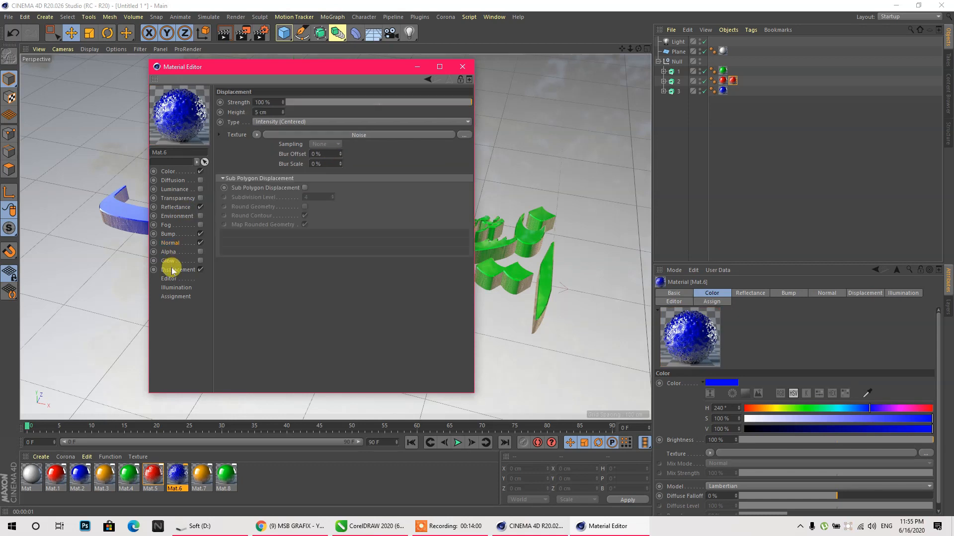
click(263, 102)
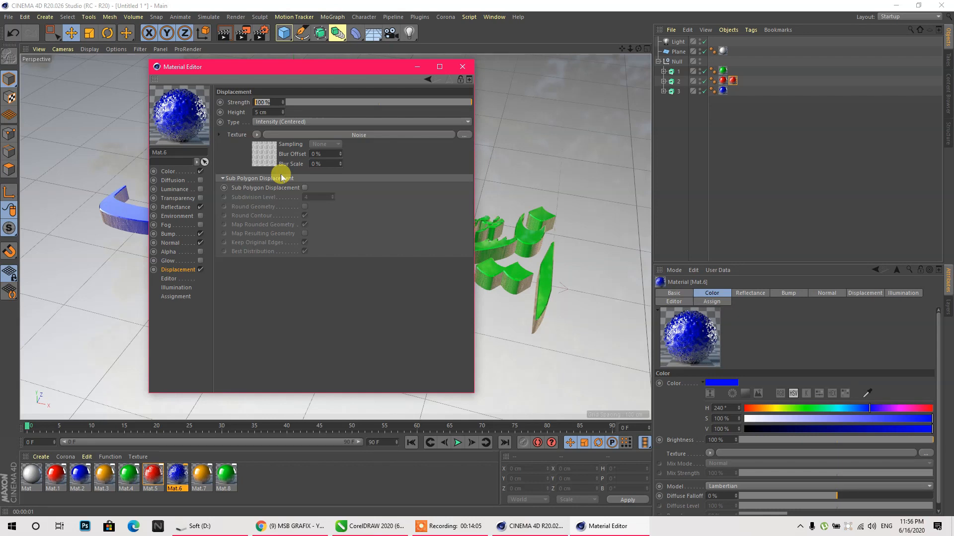
text(15)
click(314, 163)
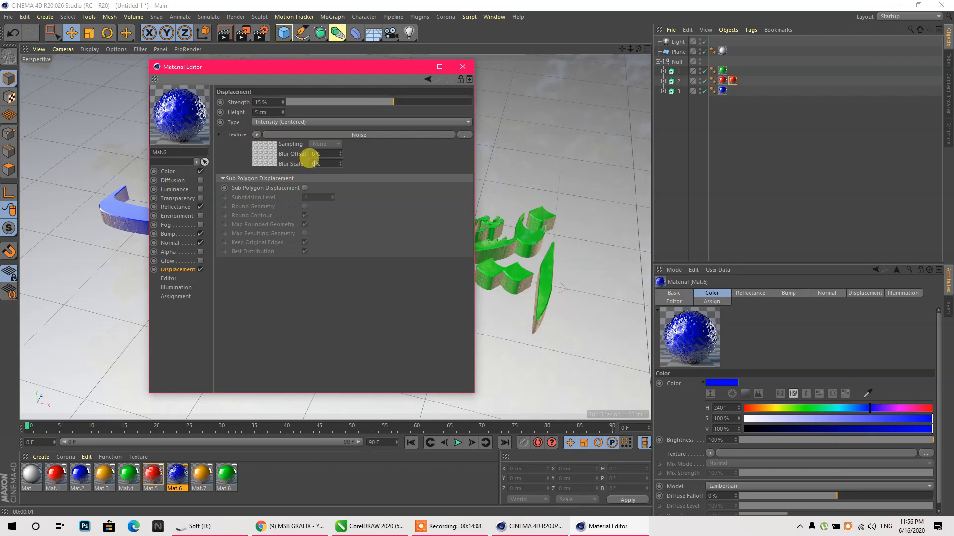
click(212, 479)
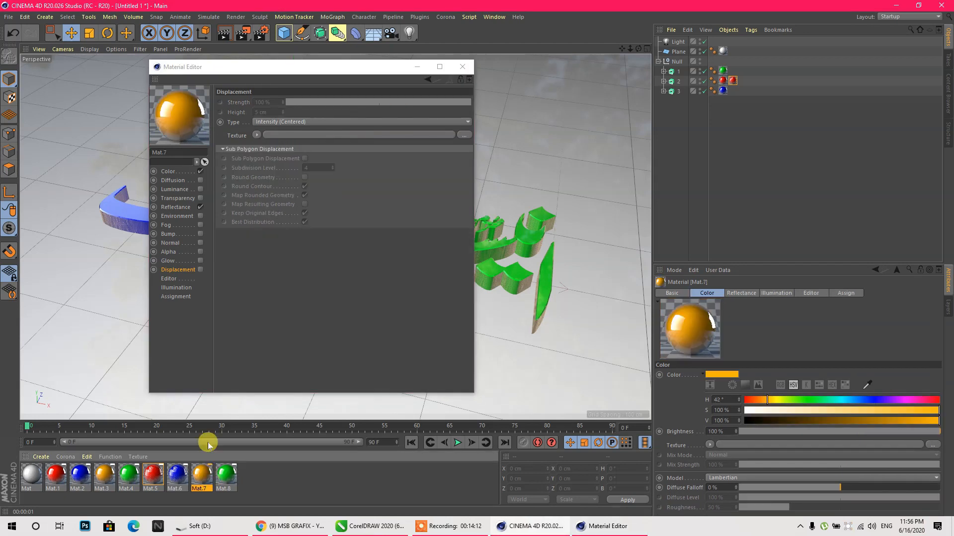
- Paste the Noise shader into Mat.7's Bump and Normal channels, with normal at 25 %
click(199, 234)
click(261, 124)
click(278, 174)
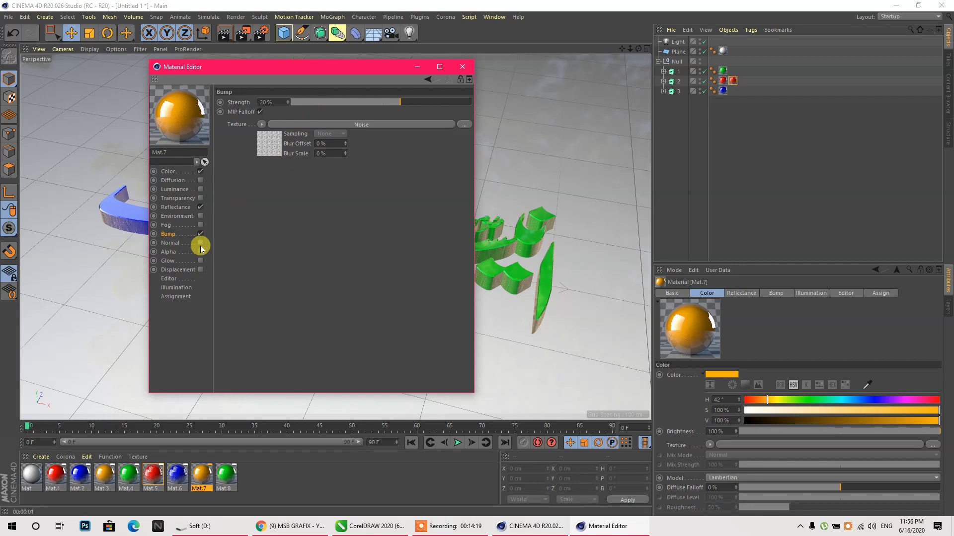
click(200, 244)
click(278, 161)
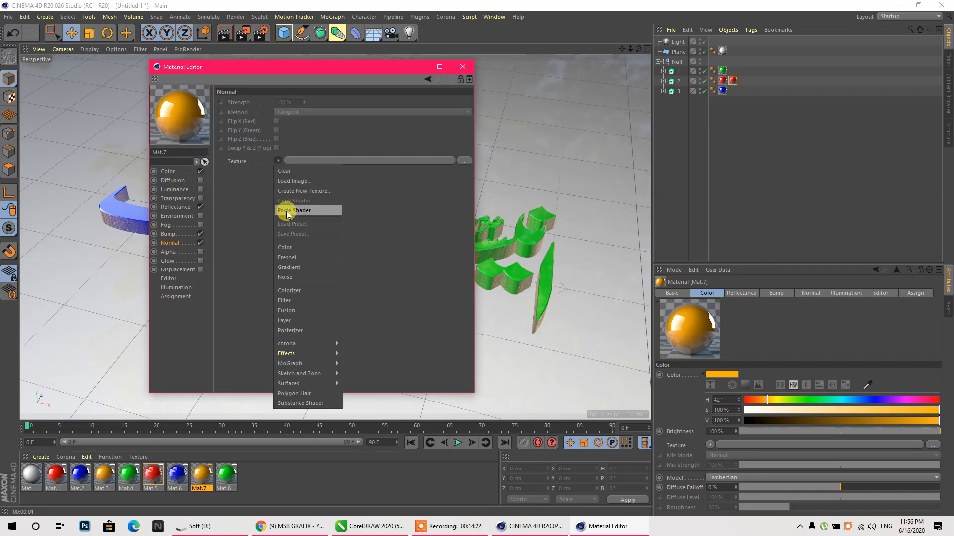
click(285, 207)
text(25)
click(345, 189)
- Paste the Noise shader into Mat.7's Displacement channel and close the material editor
click(200, 270)
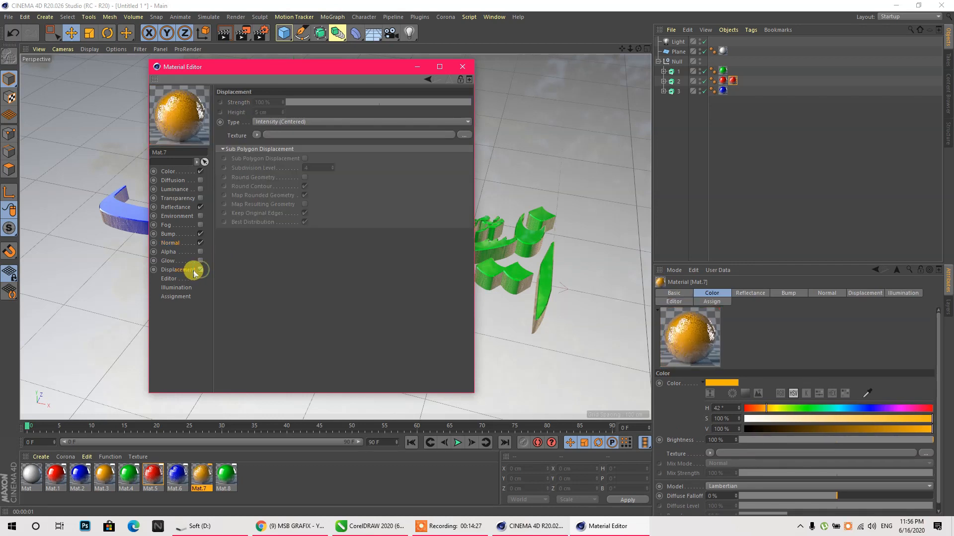
click(257, 135)
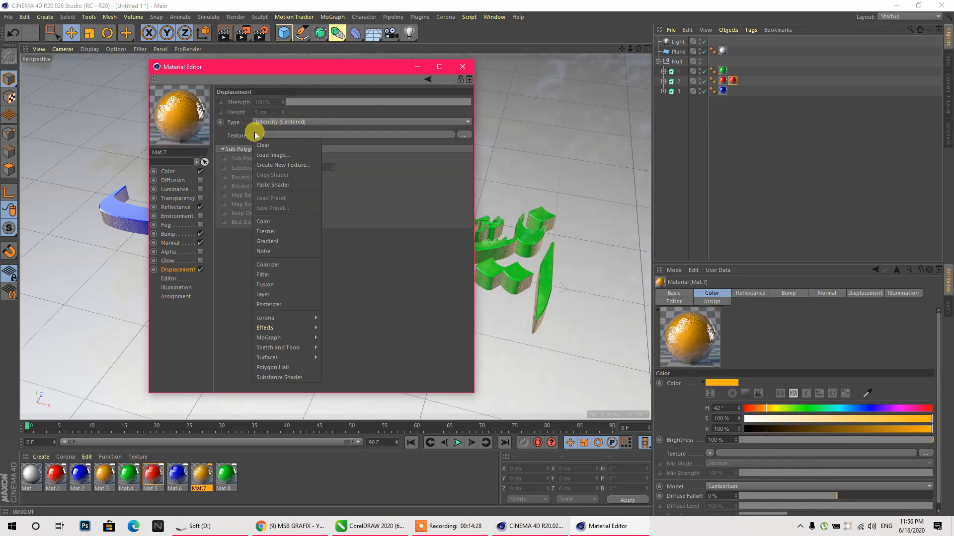
click(271, 184)
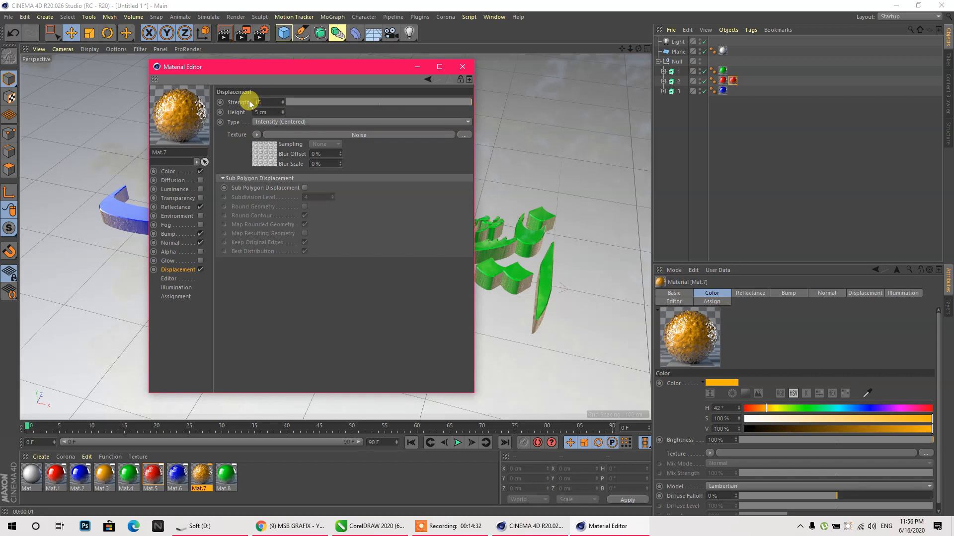
click(462, 69)
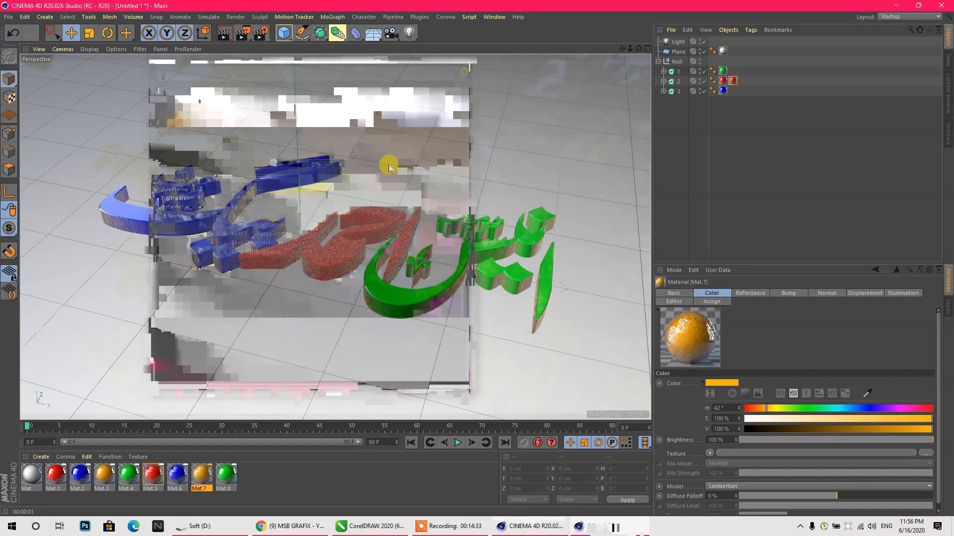
click(292, 474)
- Apply Mat.6 and Mat.7 to the left and right words, delete old tags, and create Mat.9
drag(174, 476, 228, 233)
drag(201, 476, 414, 296)
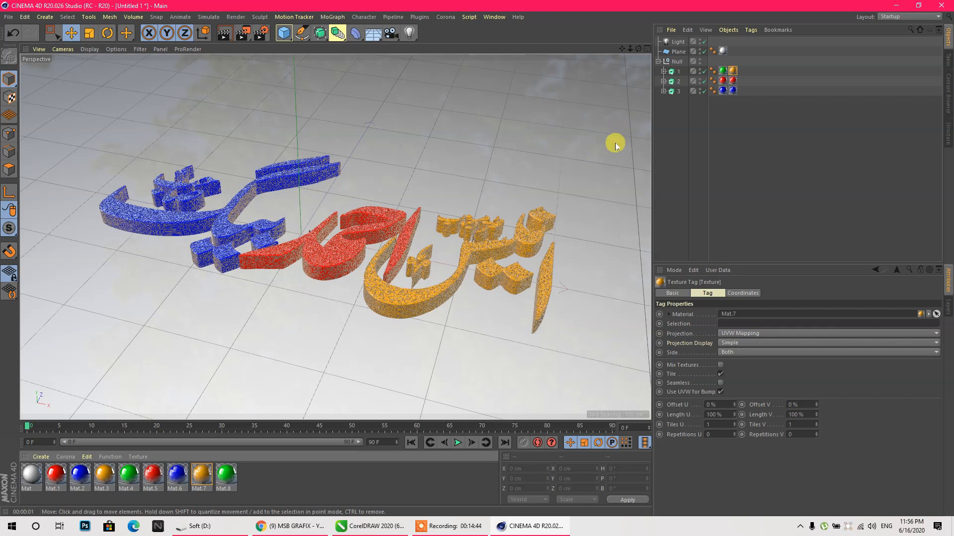
drag(727, 97, 713, 65)
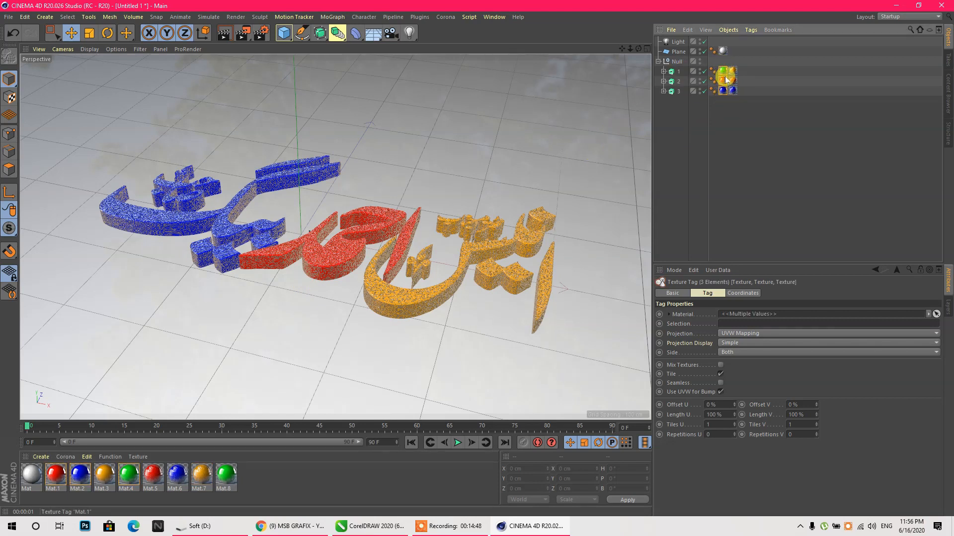
key(Delete)
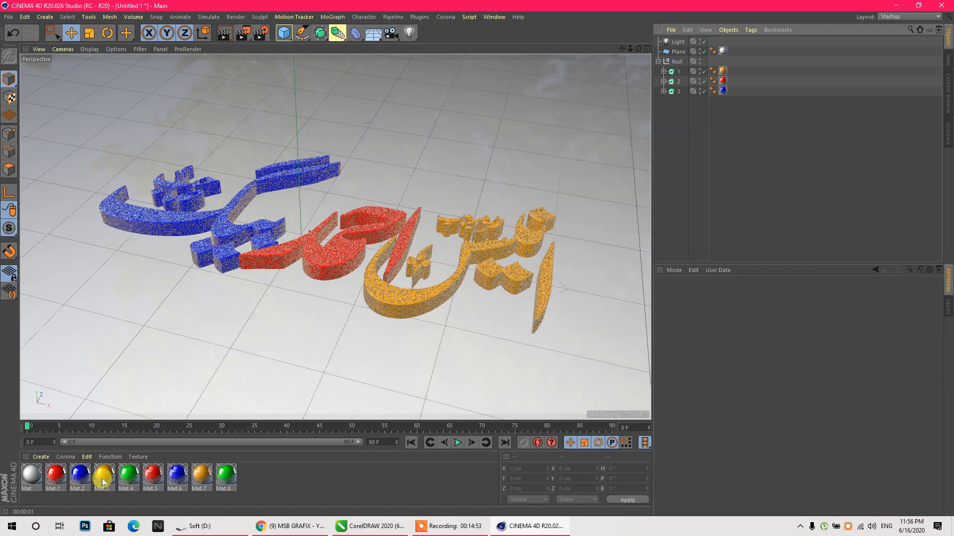
double_click(309, 476)
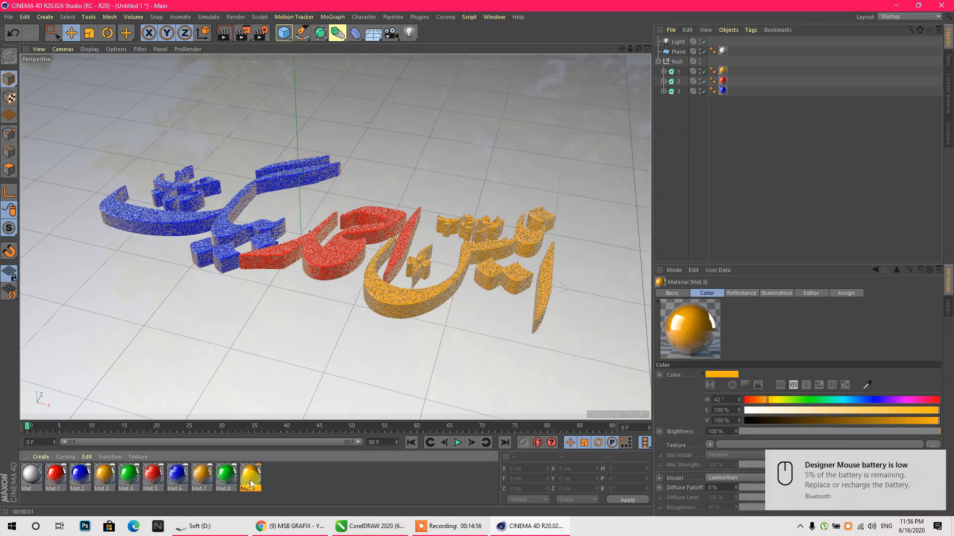
double_click(251, 477)
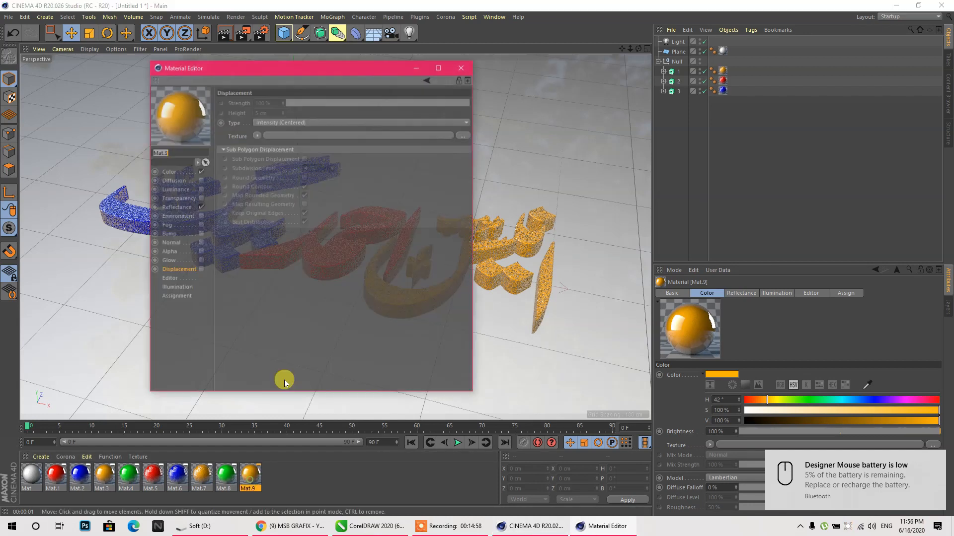
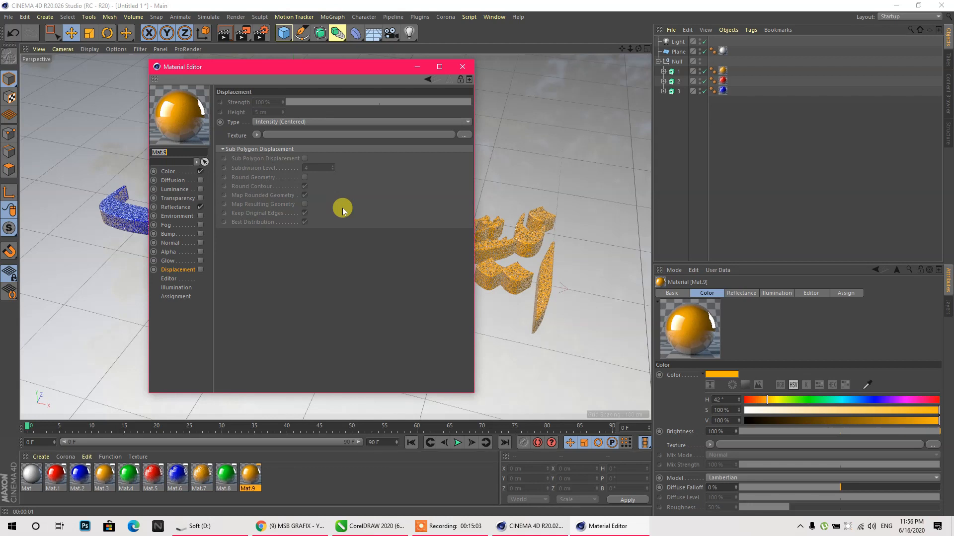
- Enable Bump and Normal on Mat.9 and load a Noise shader as the bump texture
click(458, 530)
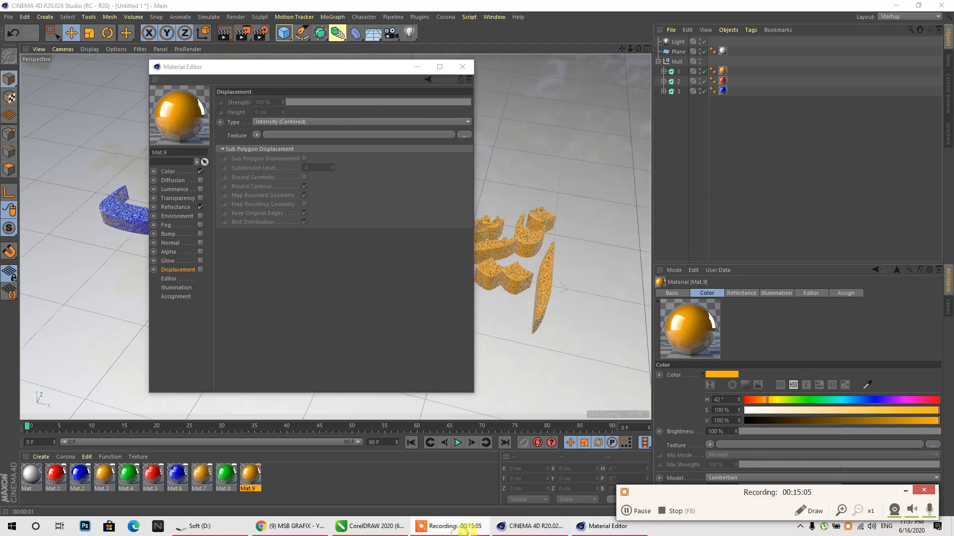
click(645, 516)
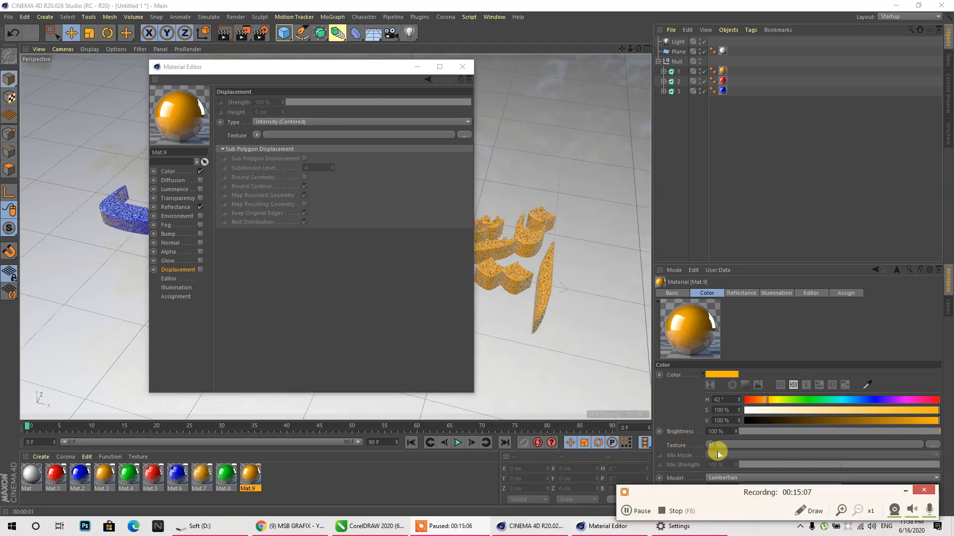
click(906, 492)
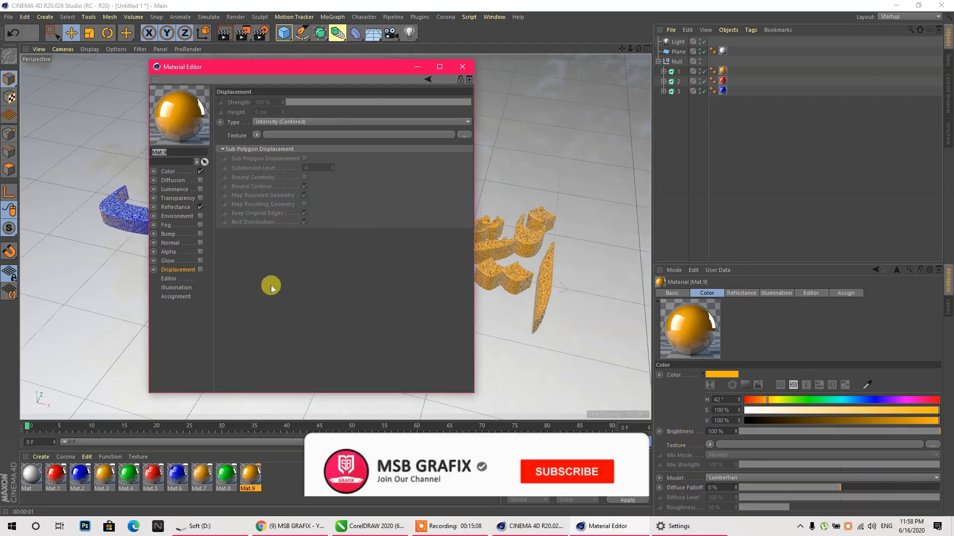
click(200, 243)
click(200, 234)
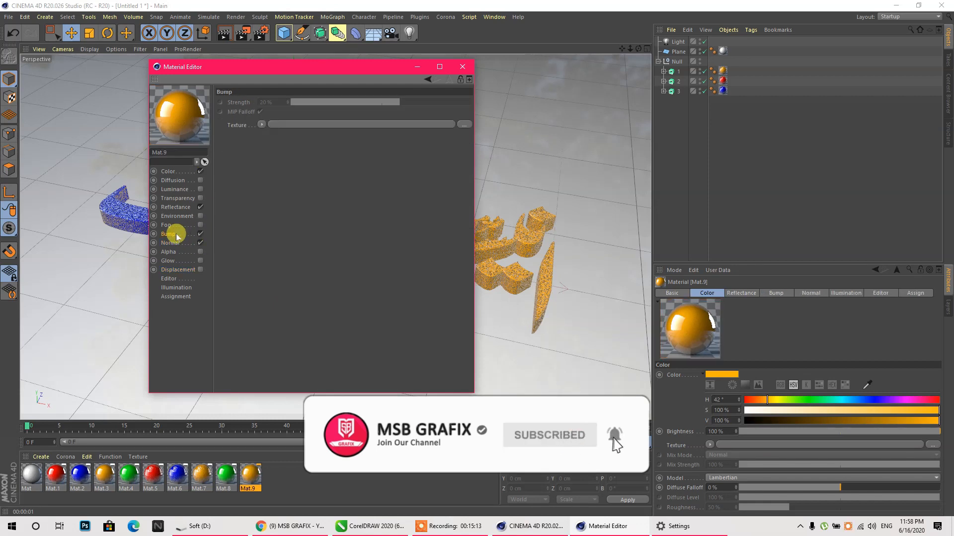
click(262, 125)
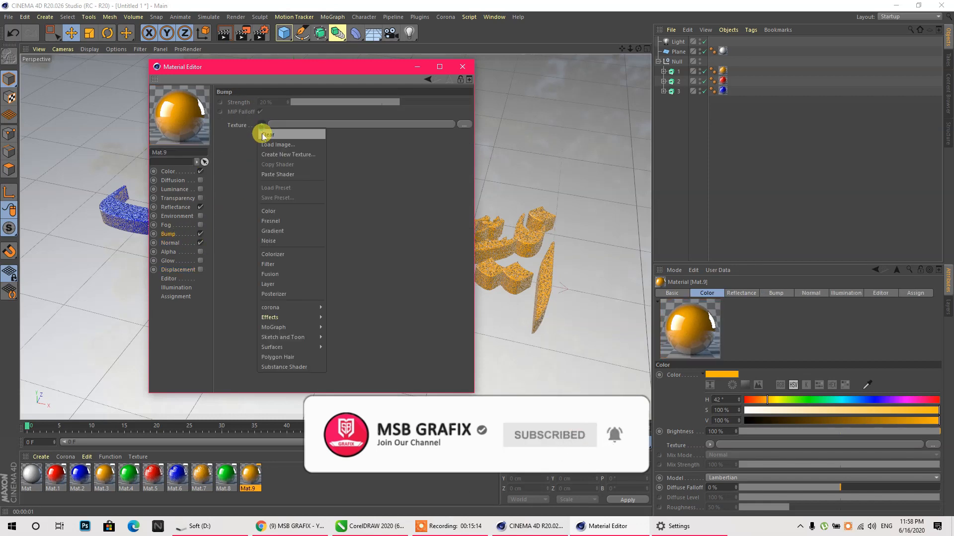
click(277, 174)
- Paste Noise into Mat.9's normal texture and enable Displacement with a Noise texture
click(193, 243)
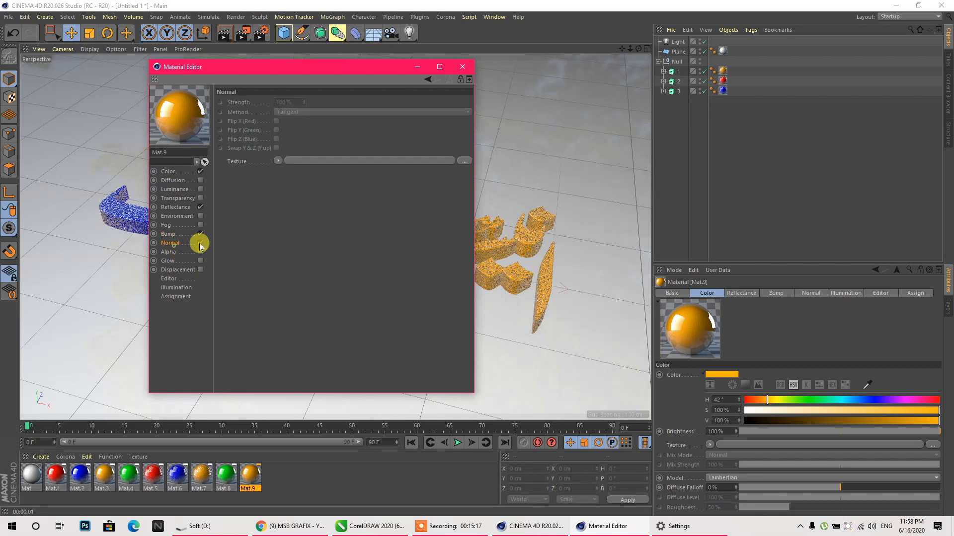
click(278, 161)
click(288, 211)
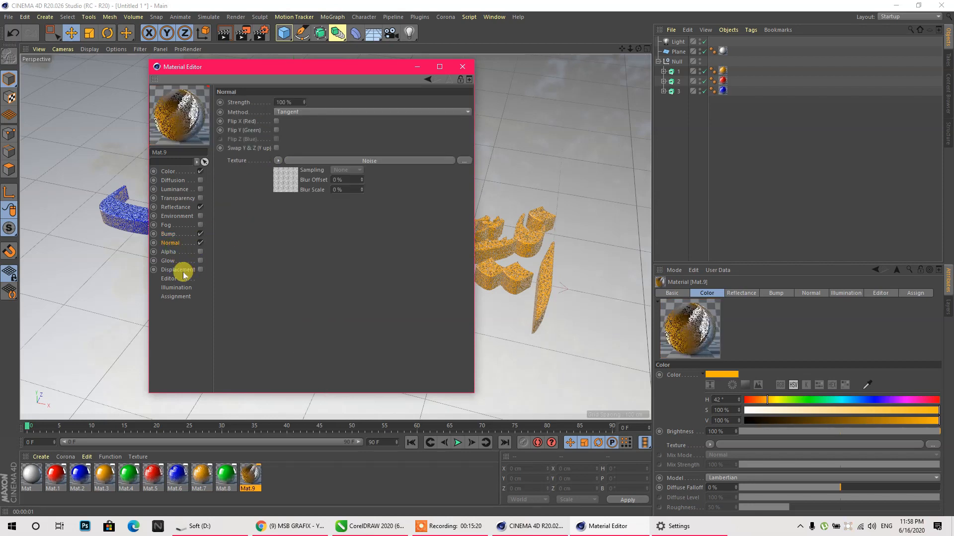
click(179, 270)
click(200, 269)
click(256, 135)
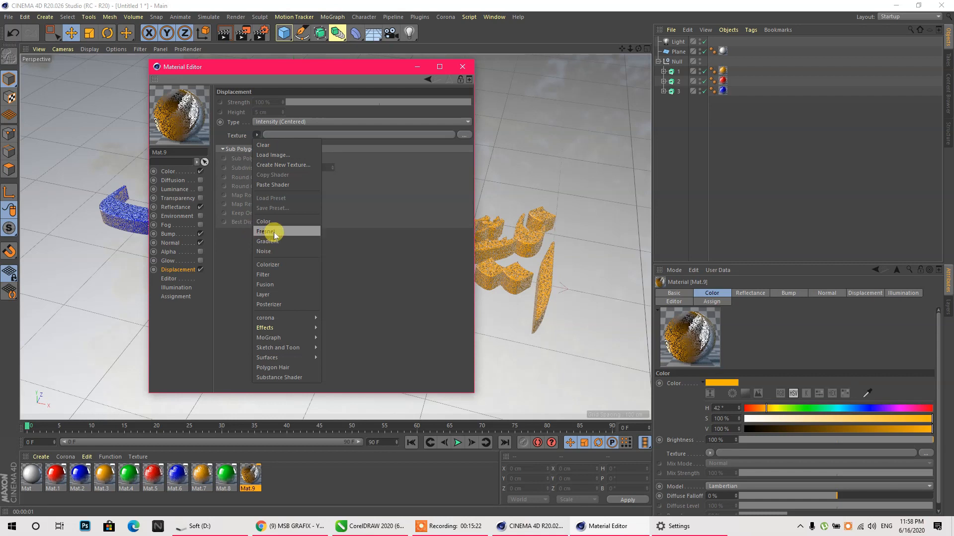
click(272, 185)
- Set displacement strength to 15 and normal strength to 25%, then close the editor
double_click(264, 102)
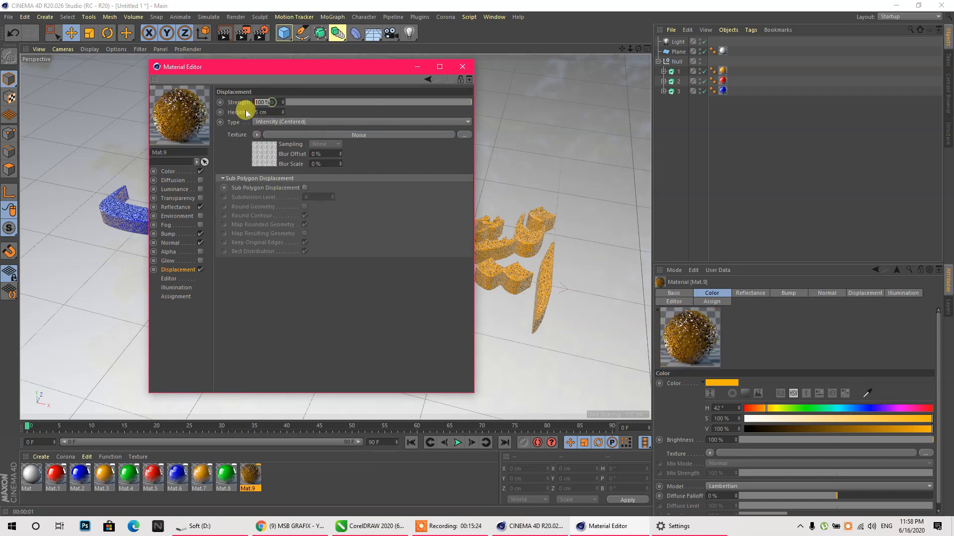
text(15)
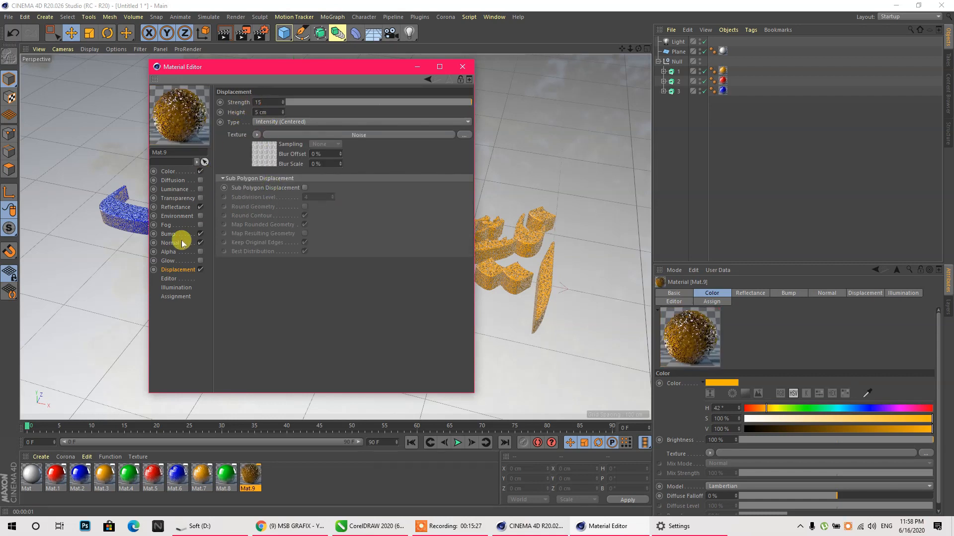
click(171, 243)
double_click(281, 101)
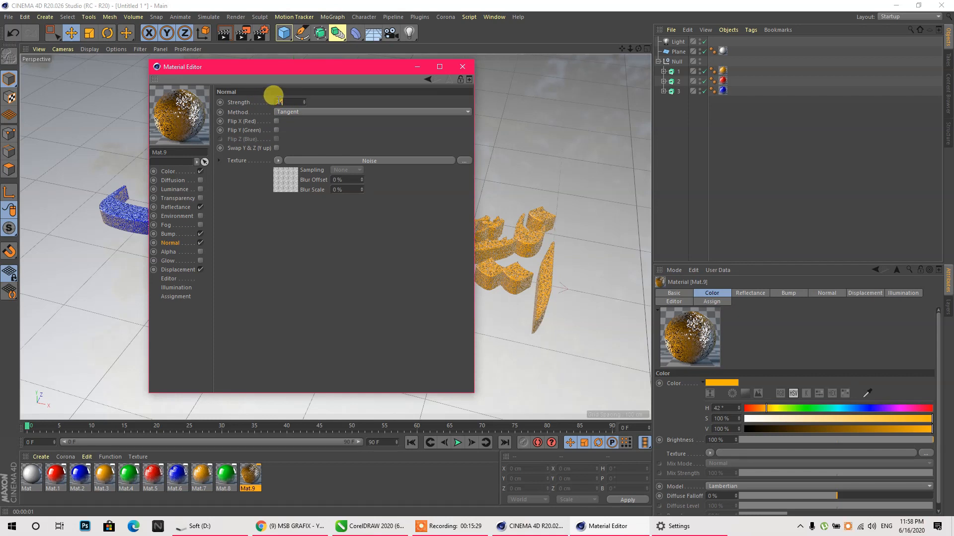
text(25)
click(350, 179)
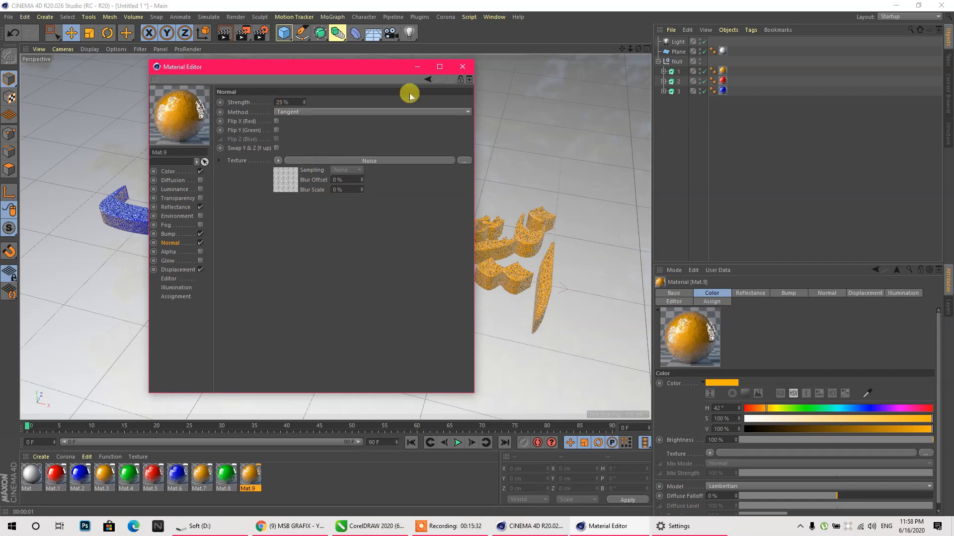
click(463, 67)
click(598, 526)
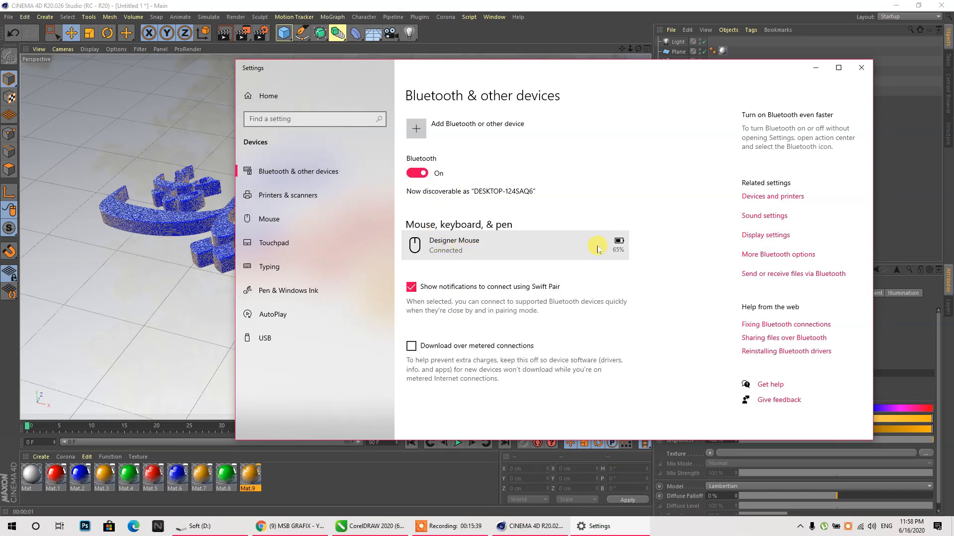
click(815, 67)
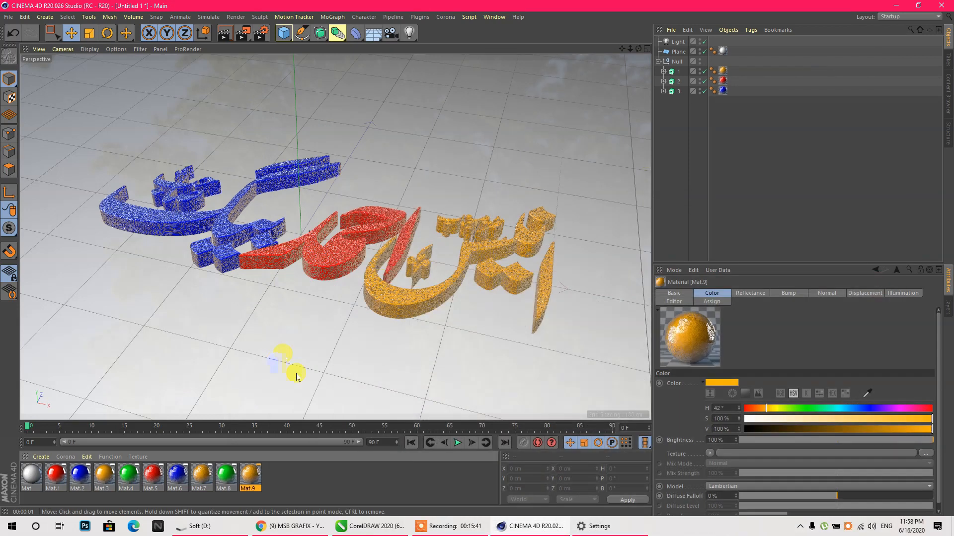
- Make Mat.9's colour pure white with 0% saturation and 100% value
click(358, 481)
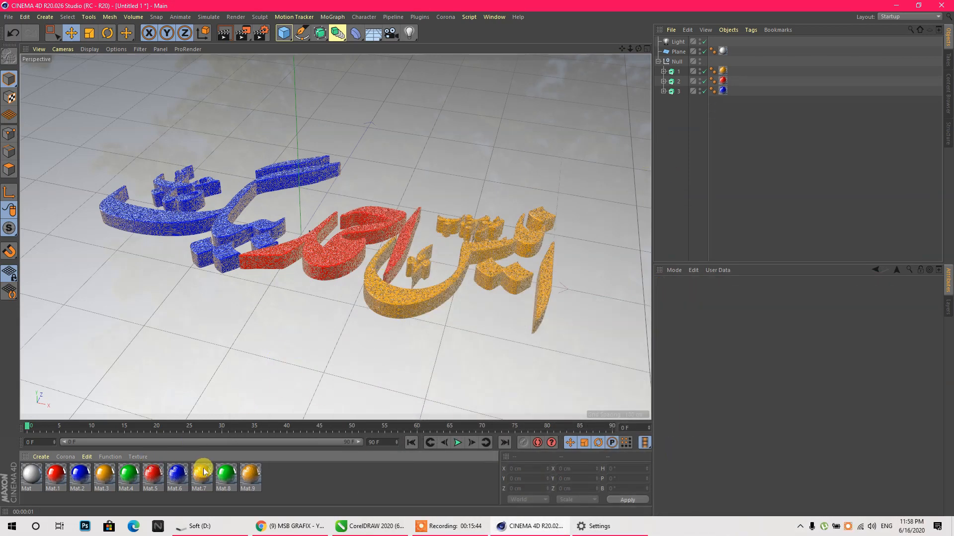
click(249, 478)
key(Delete)
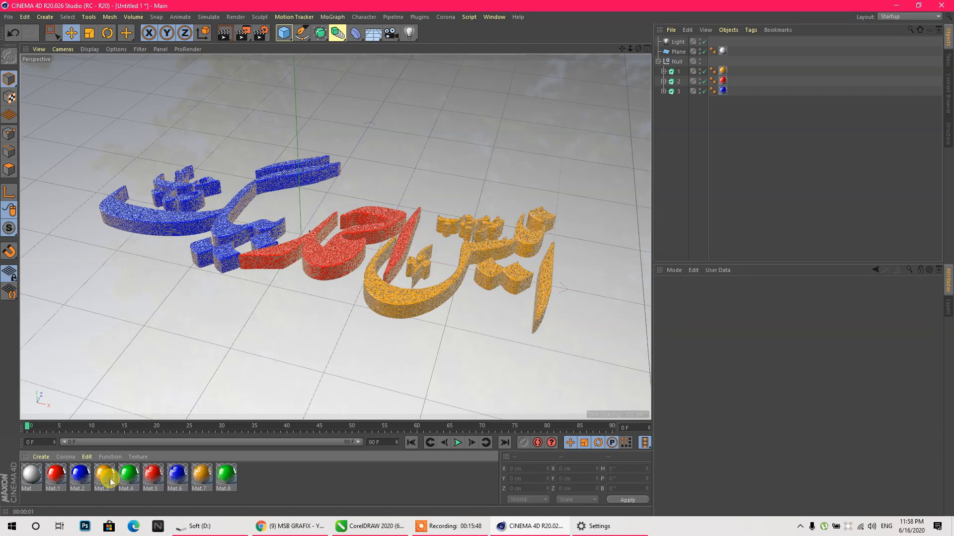
key(ctrl+z)
double_click(258, 476)
click(173, 172)
click(305, 137)
click(335, 147)
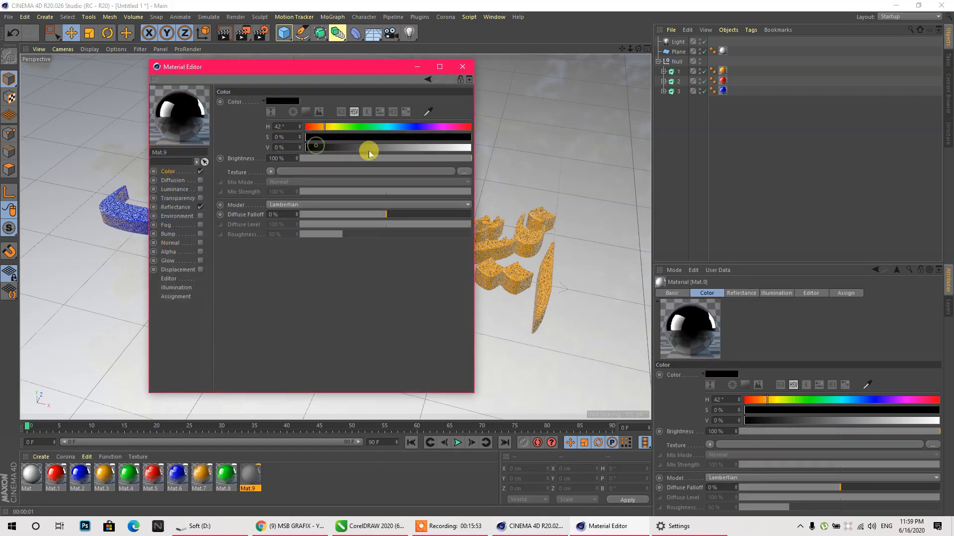
click(469, 147)
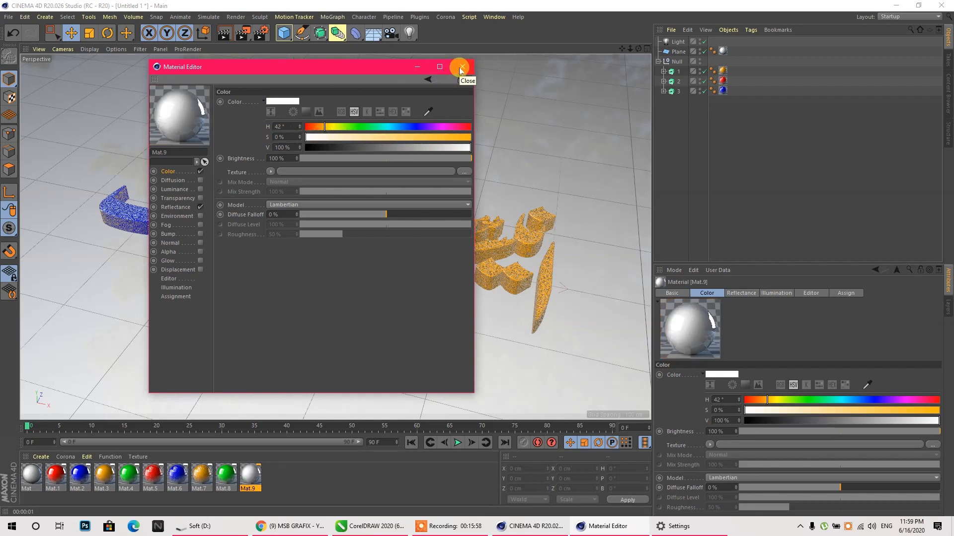
- Clear the Fresnel texture from Mat.9's reflection layer and set its brightness to 74%
click(176, 205)
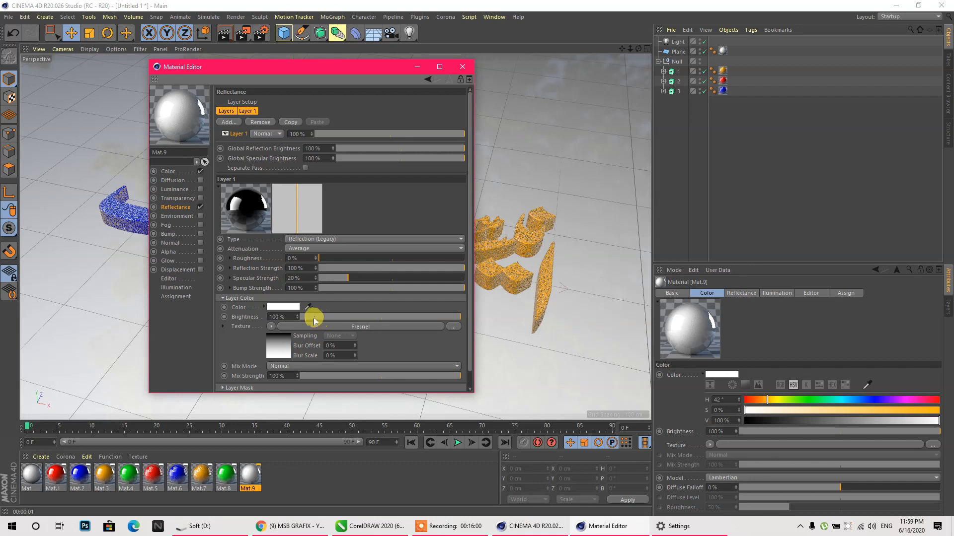
click(271, 326)
click(270, 75)
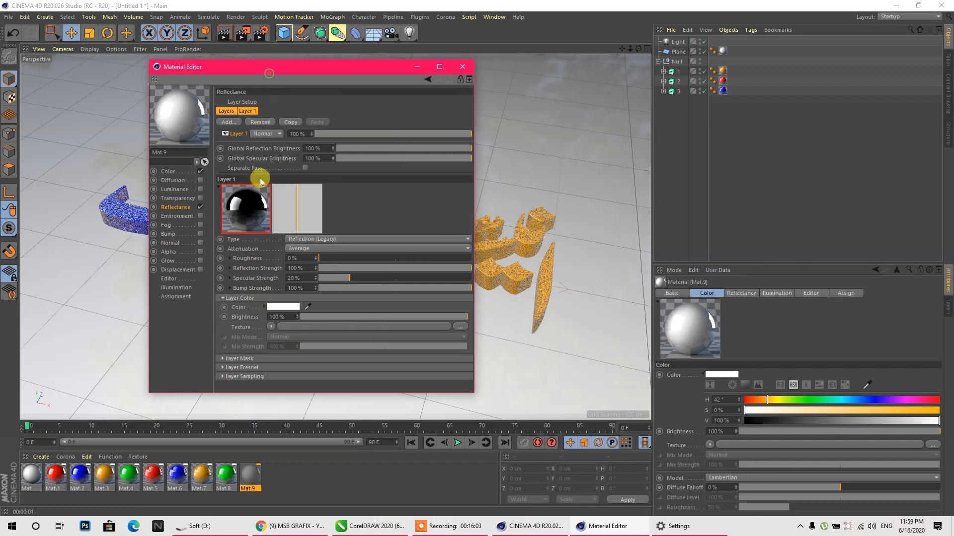
click(383, 317)
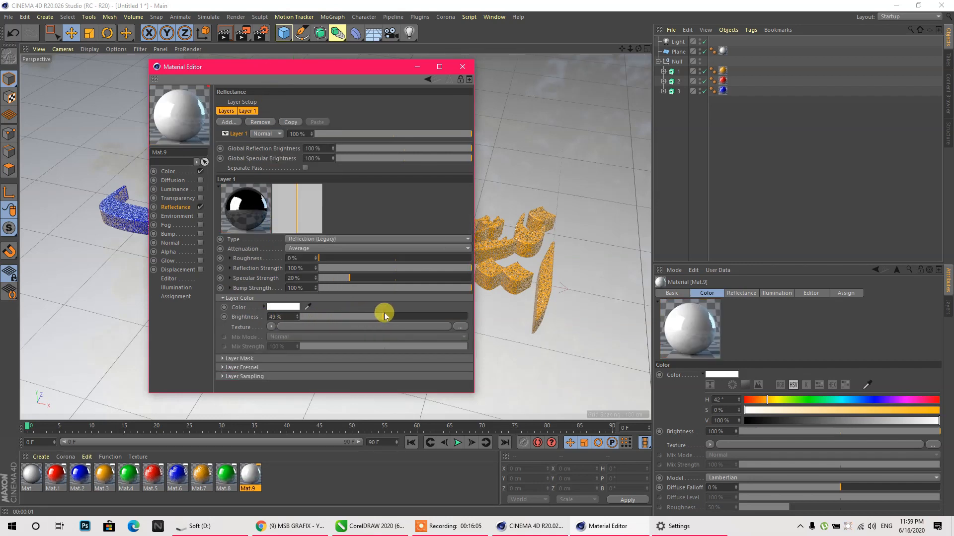
click(425, 316)
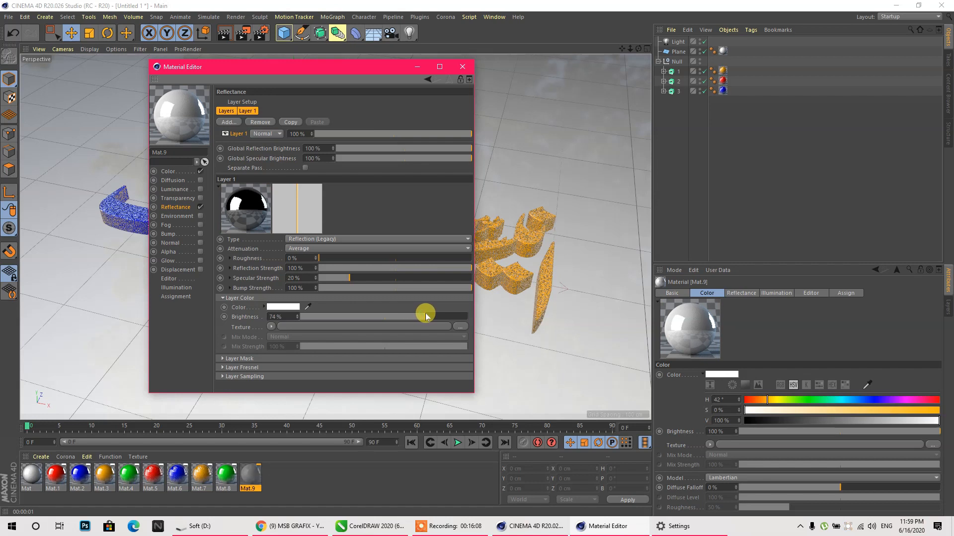
click(462, 67)
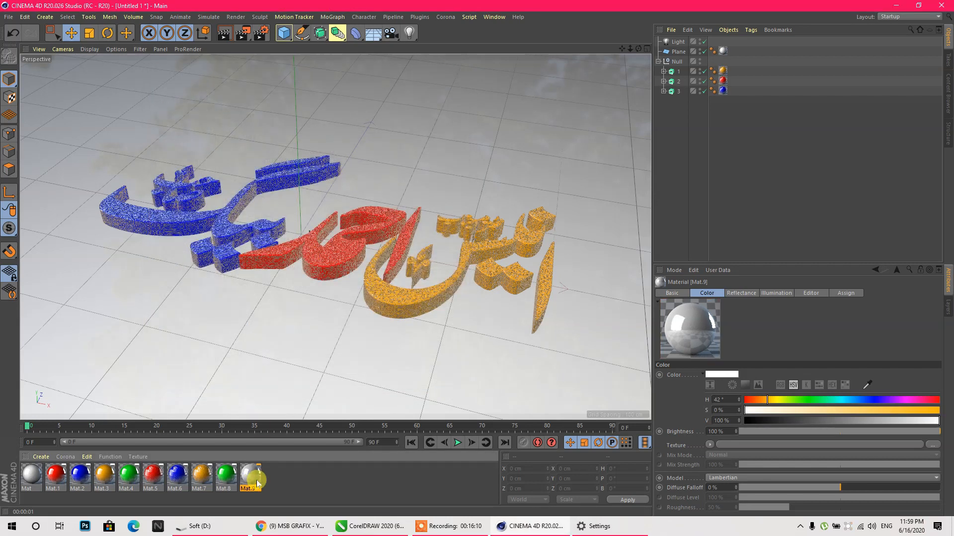
- Drag Mat.9 onto the letter objects and restrict the three new tags to the rounding selection
drag(406, 384, 676, 72)
drag(252, 474, 671, 91)
drag(738, 106, 728, 59)
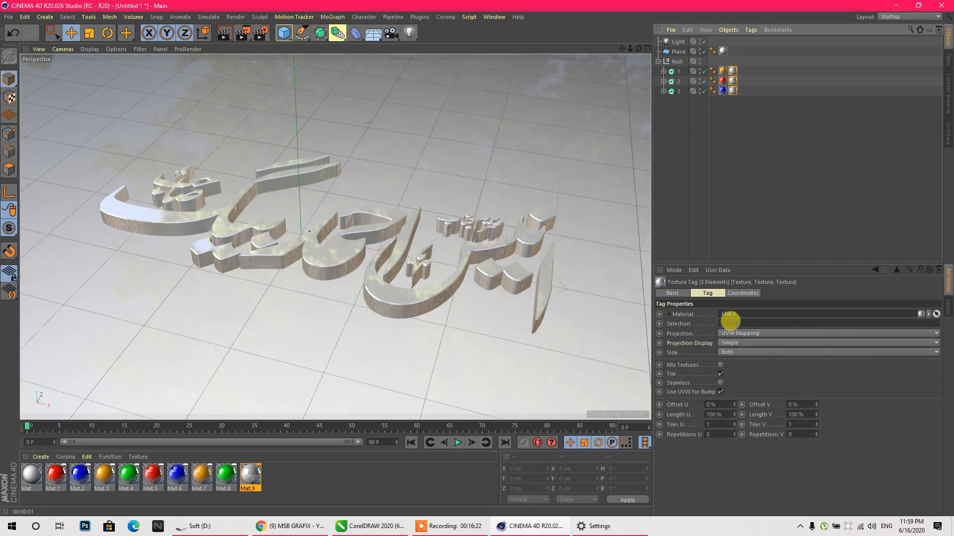
click(726, 322)
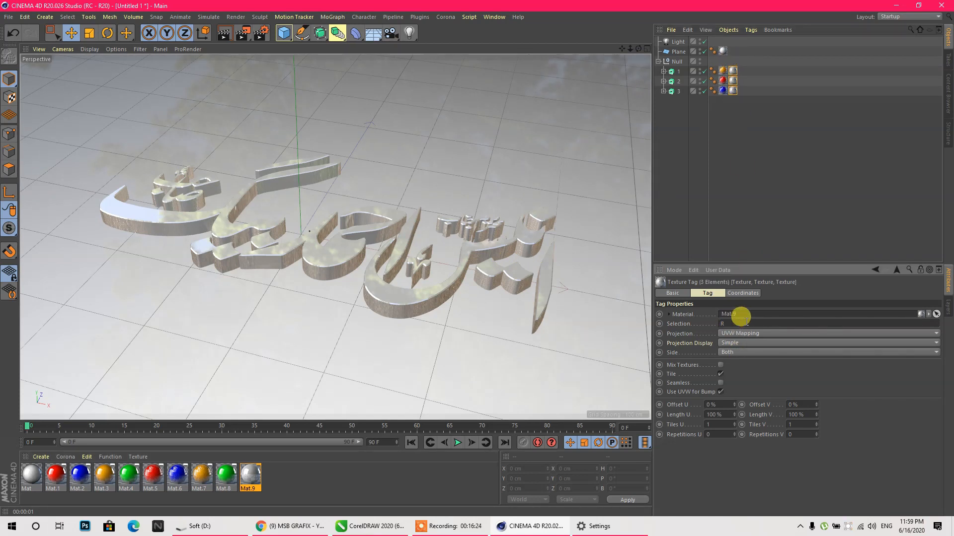
click(763, 204)
scroll(419, 304, up, 5)
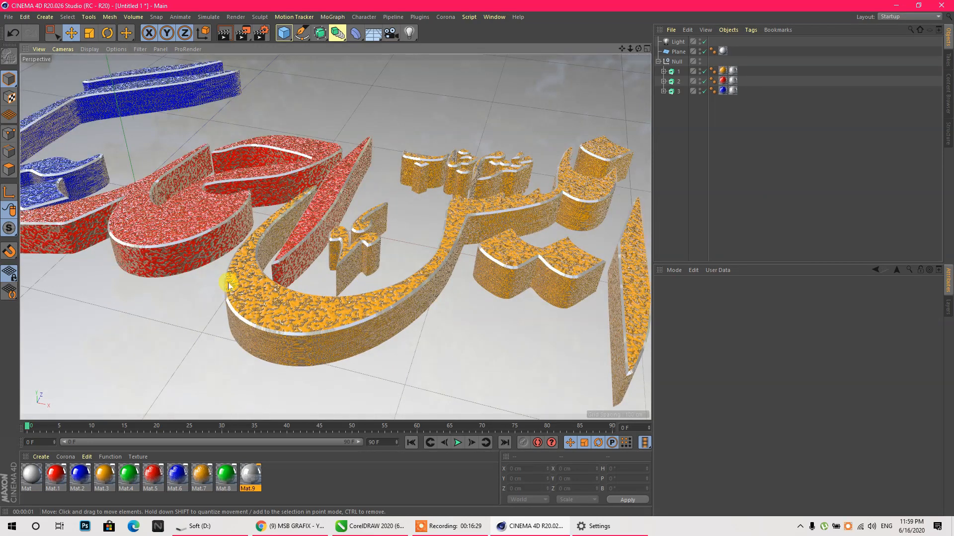
scroll(366, 245, down, 2)
scroll(437, 247, down, 4)
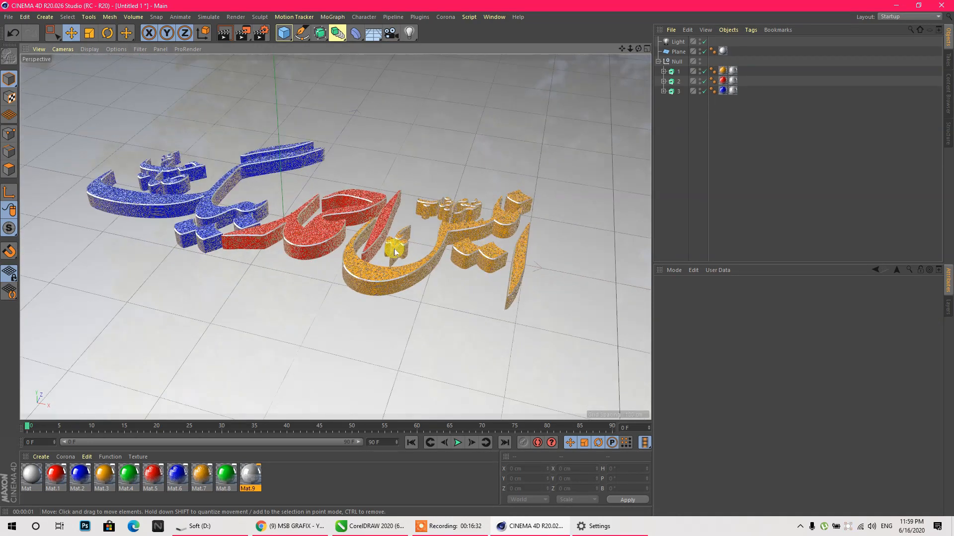
scroll(220, 212, up, 3)
drag(638, 48, 625, 50)
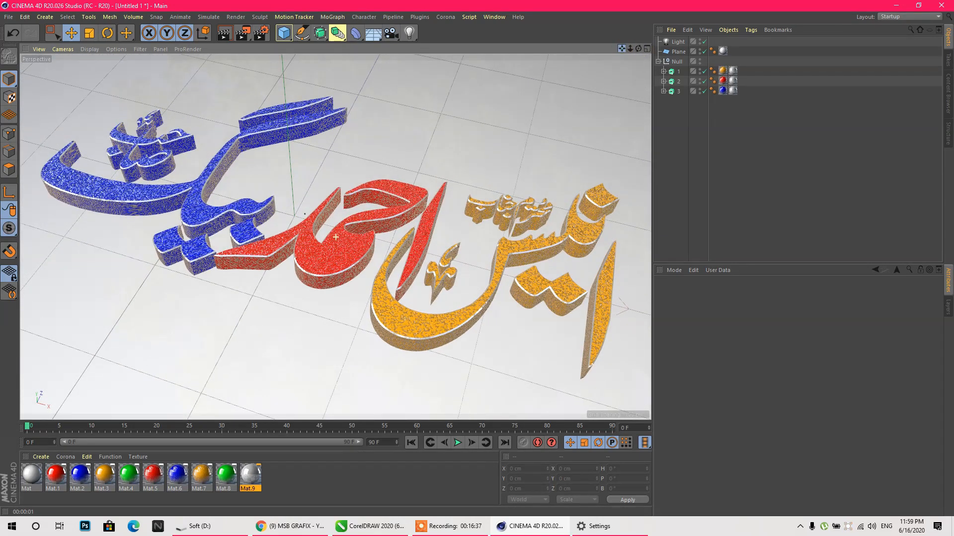
click(242, 40)
drag(472, 240, 493, 252)
scroll(340, 231, down, 3)
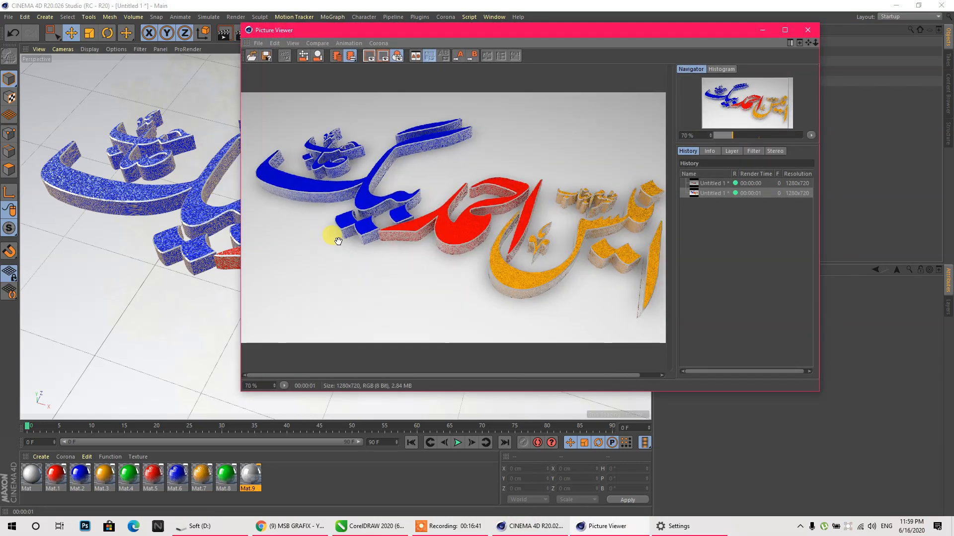
click(809, 32)
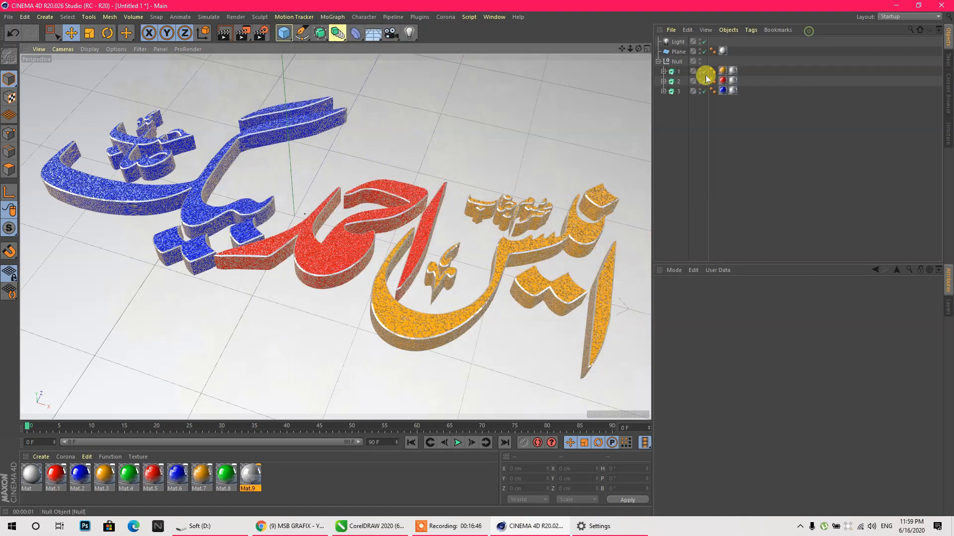
drag(284, 38, 259, 77)
- Apply the HDTV 1080 29.97 output preset (1920x1080) in Render Settings
key(ctrl+b)
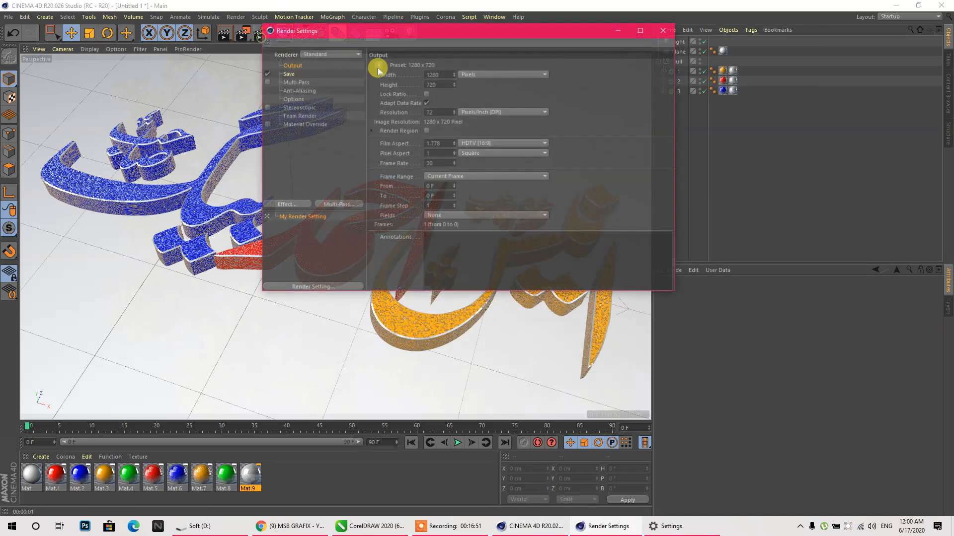
click(378, 64)
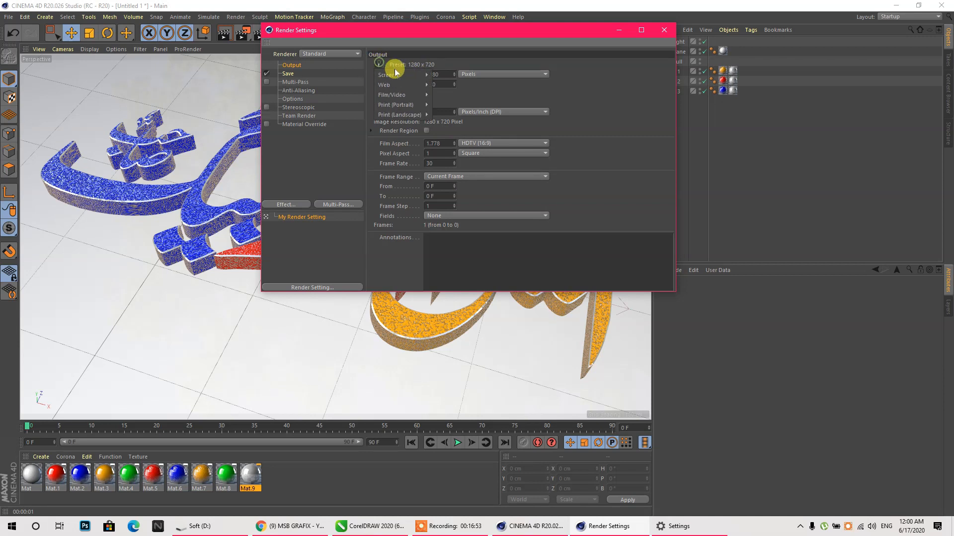
mouse_move(395, 94)
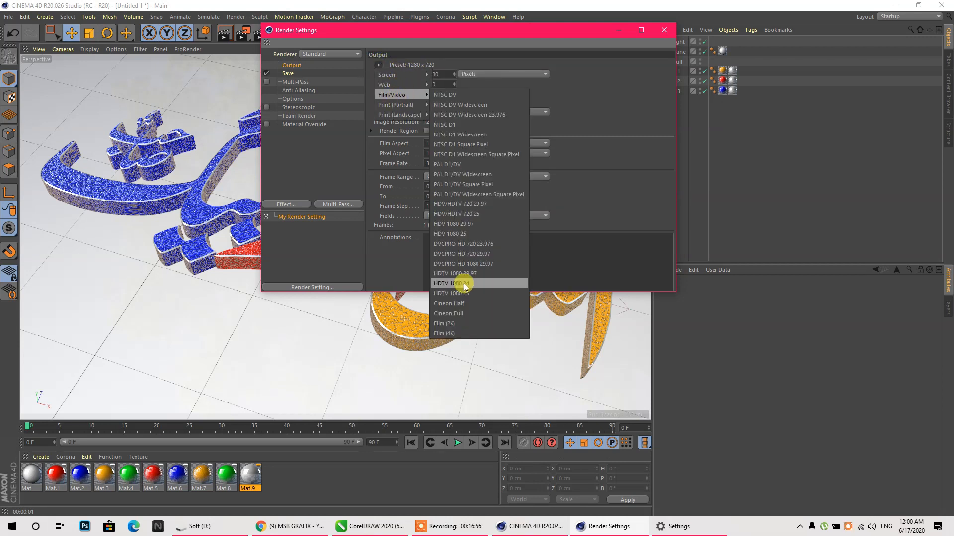
click(447, 274)
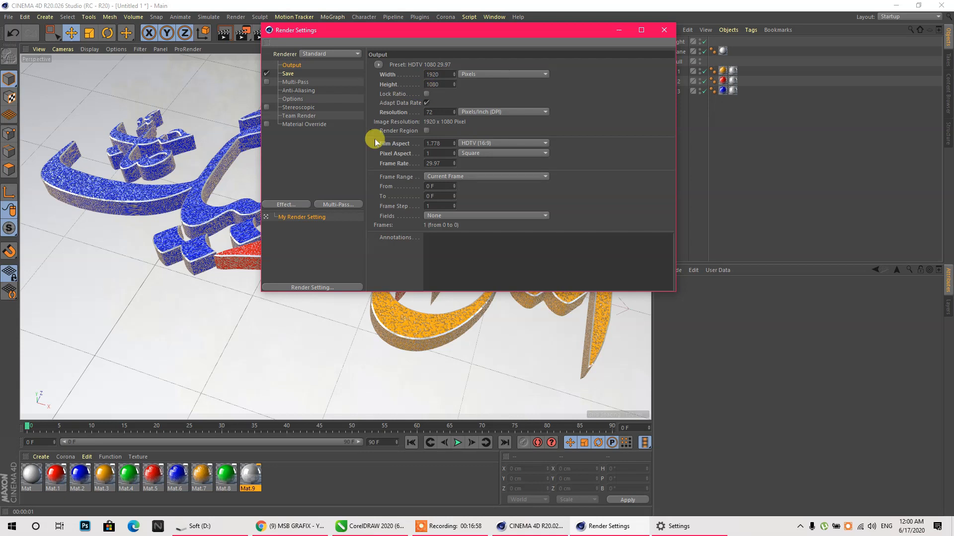
drag(439, 164, 375, 162)
- Set anti-aliasing to Best and add Ambient Occlusion and Global Illumination effects
click(287, 73)
click(295, 82)
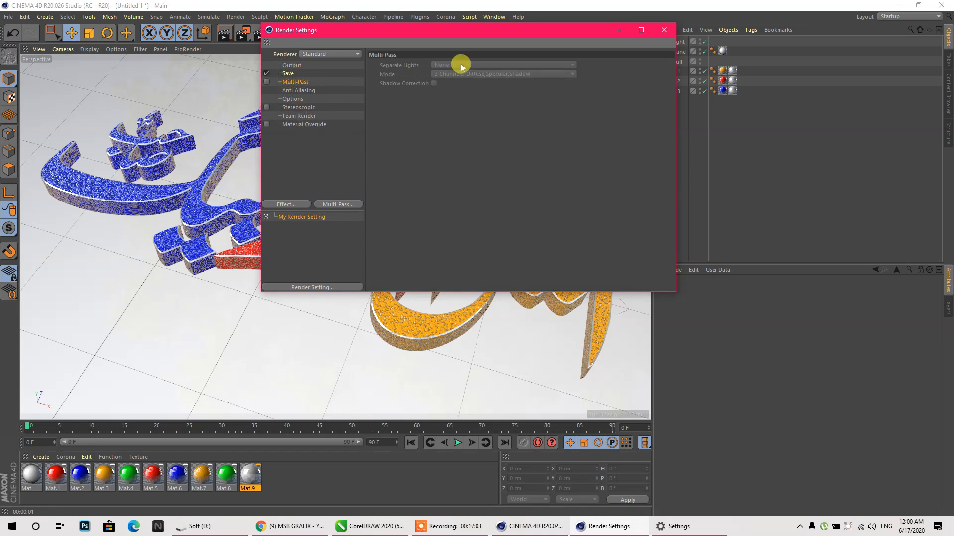
click(289, 90)
click(496, 63)
click(466, 86)
right_click(311, 149)
click(346, 213)
right_click(341, 163)
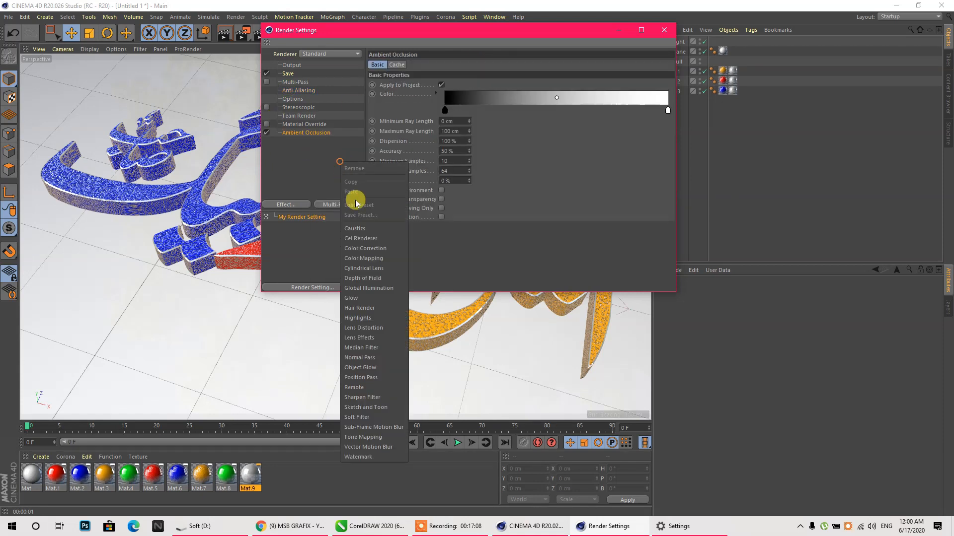
click(369, 296)
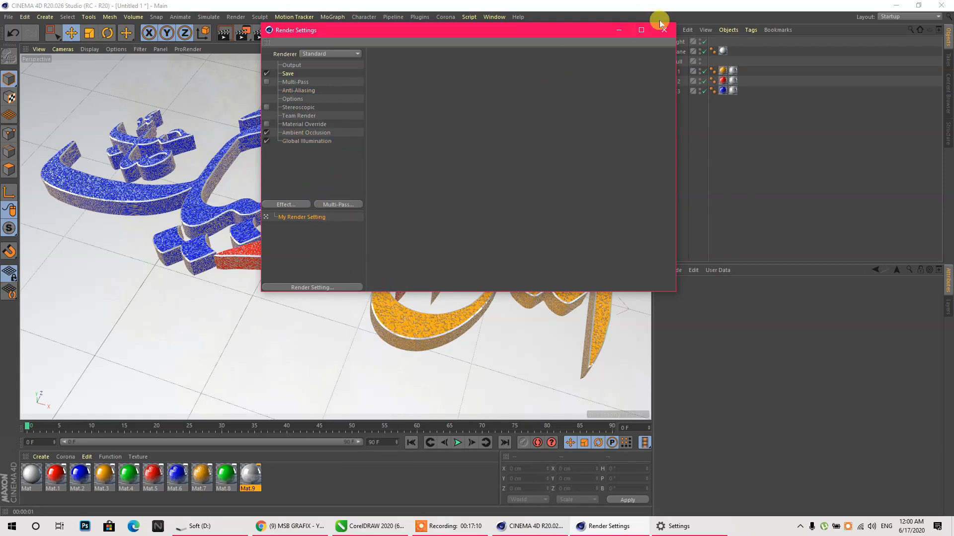
click(663, 29)
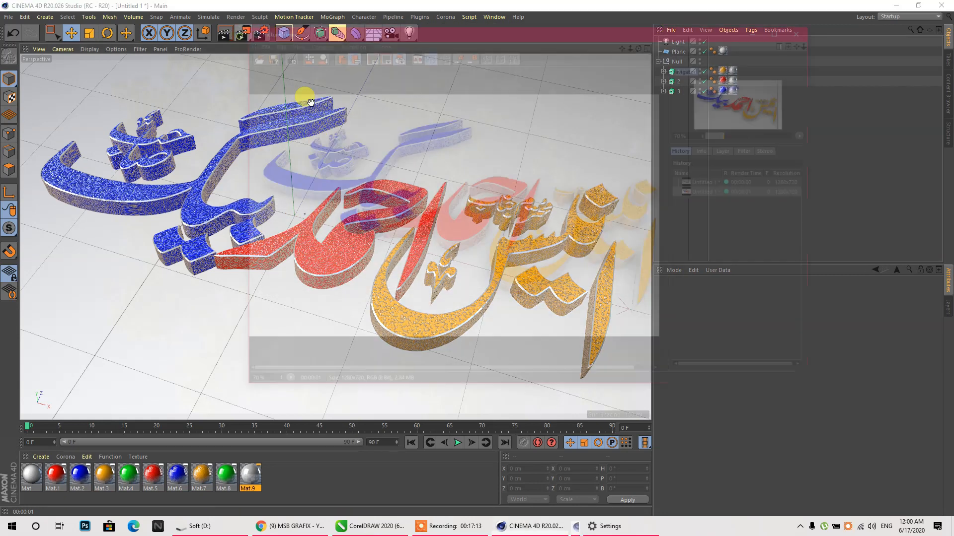
- Fit the running render to the Picture Viewer, minimise it, and select Mat.9 then Mat.8
click(810, 134)
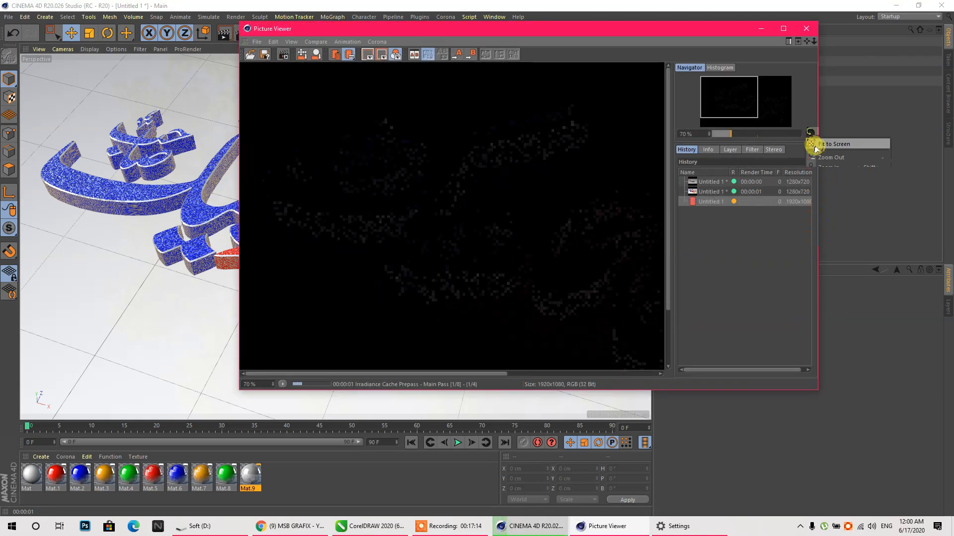
click(814, 142)
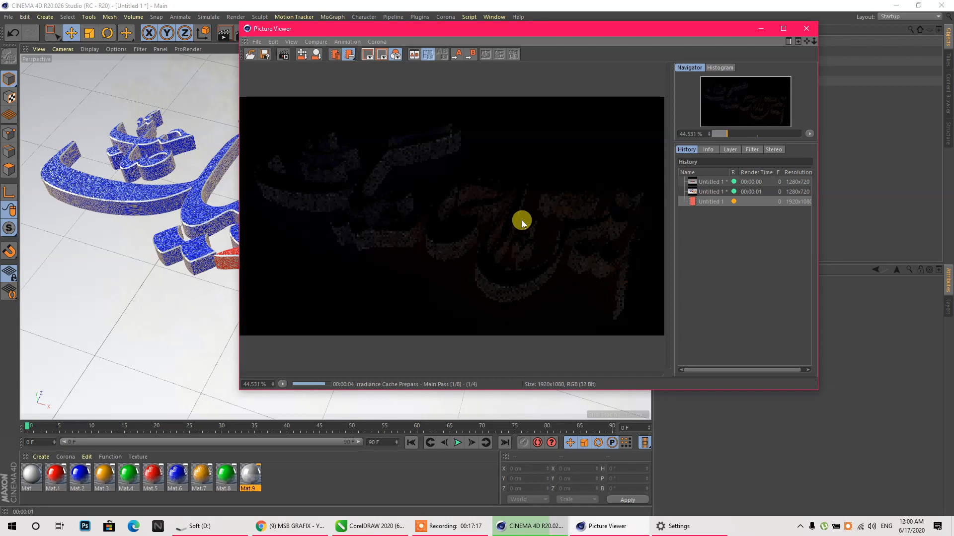
click(759, 28)
click(262, 487)
click(233, 484)
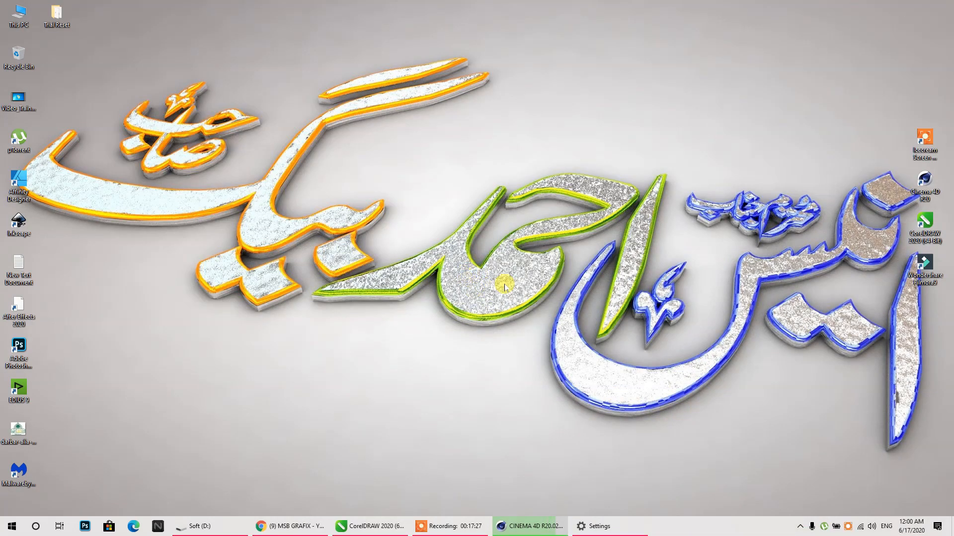
- Check the CorelDRAW calligraphy drawing, then return to Cinema 4D
click(378, 526)
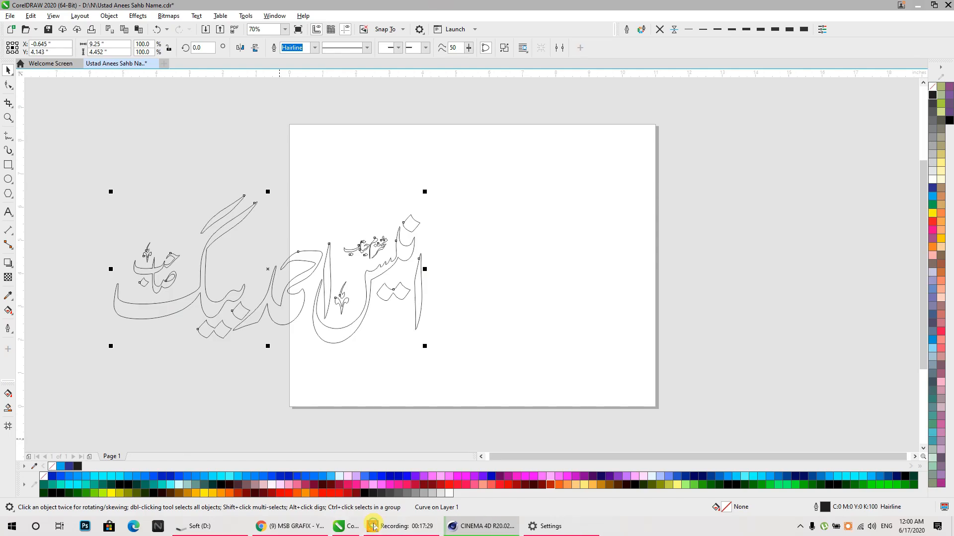
click(588, 528)
click(452, 526)
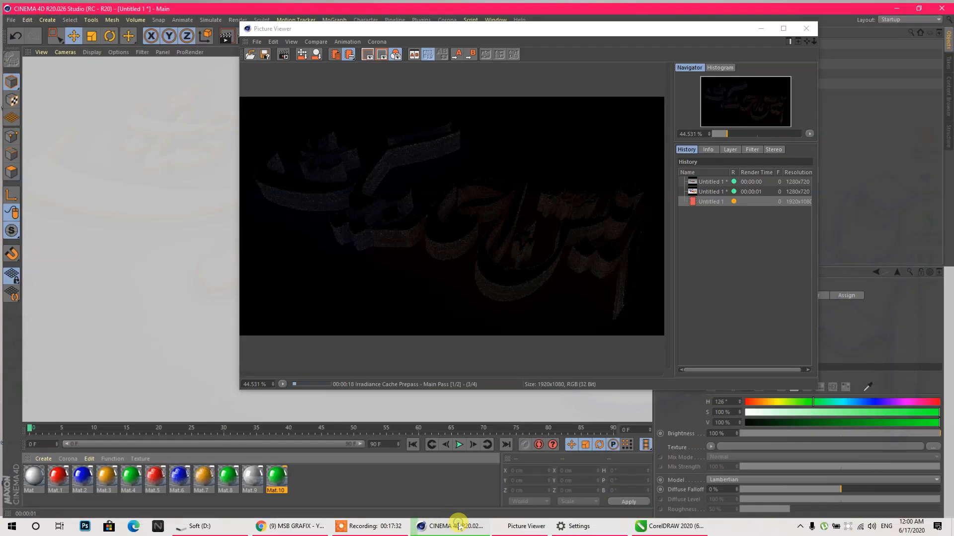
- Try greying out Mat.10, then delete it and close the render window
double_click(275, 475)
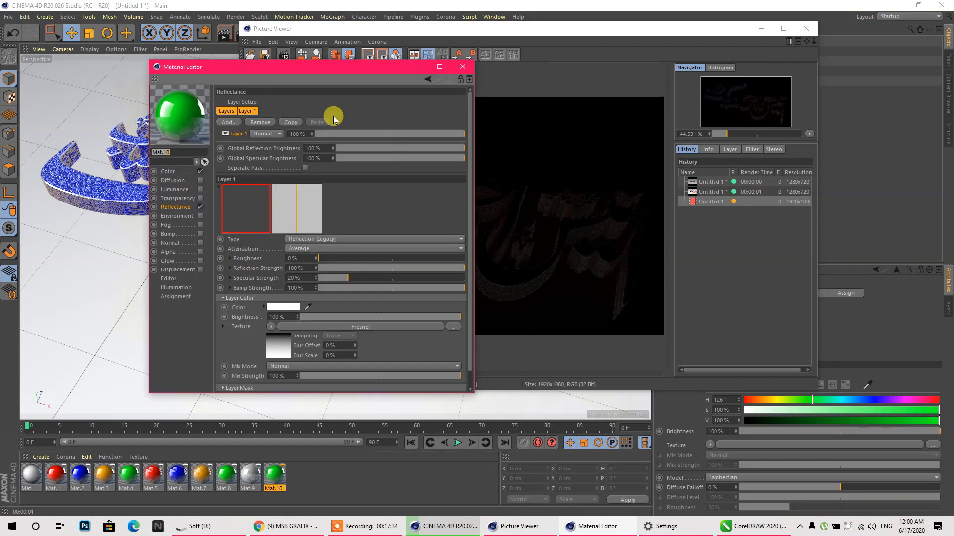
mouse_move(318, 137)
mouse_down()
mouse_move(333, 139)
mouse_move(311, 143)
mouse_up()
drag(437, 151, 425, 151)
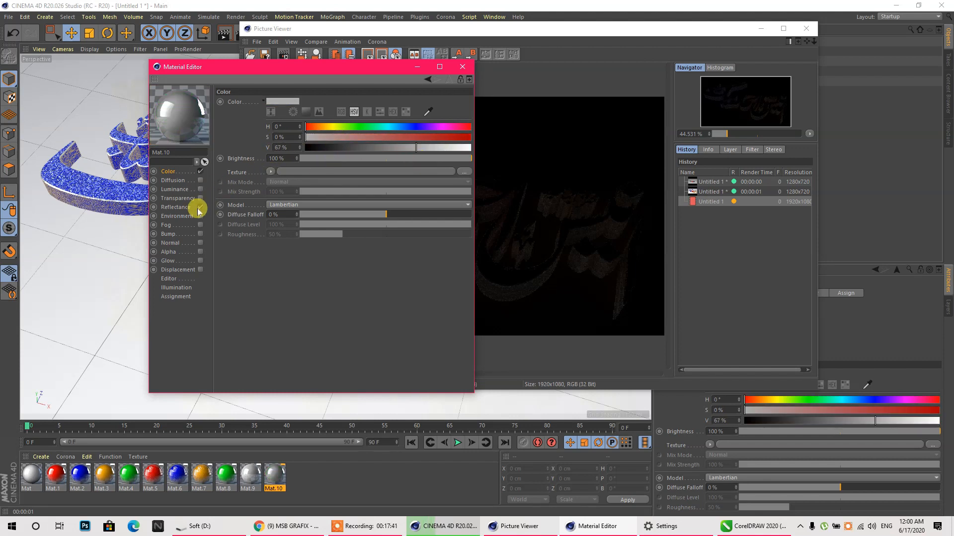
click(201, 234)
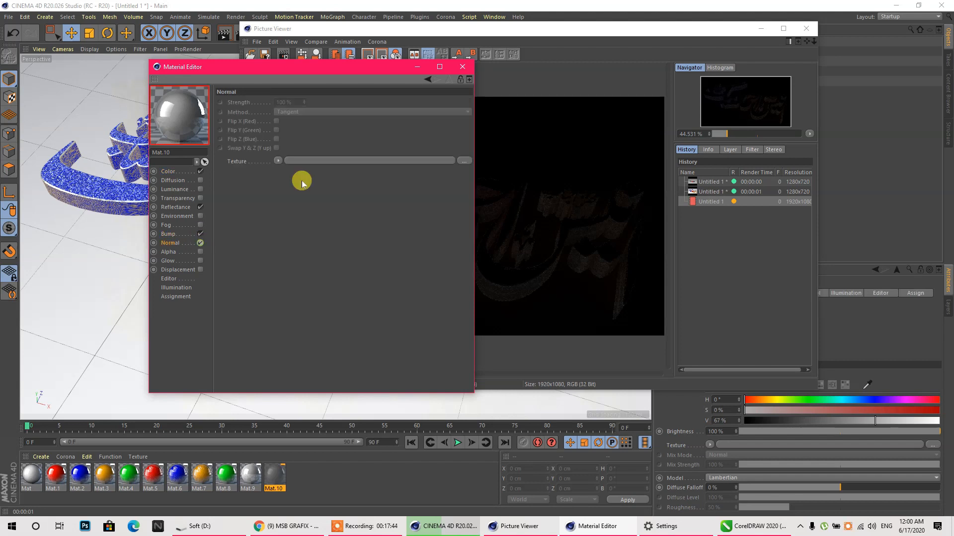
click(461, 67)
key(Delete)
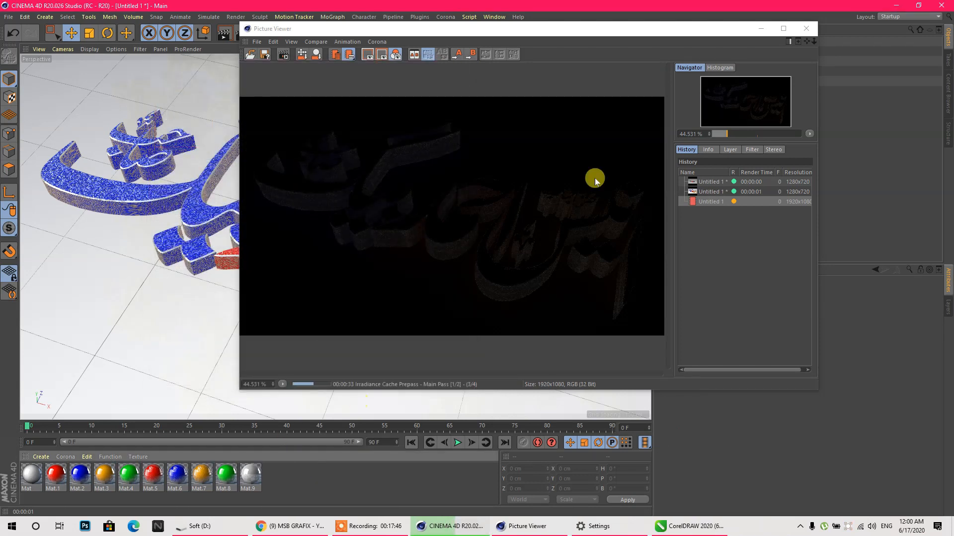
click(805, 29)
- Duplicate orange Mat.7 as Mat.10 and make it grey with 0% saturation, 60% value
ctrl+drag(207, 478, 278, 477)
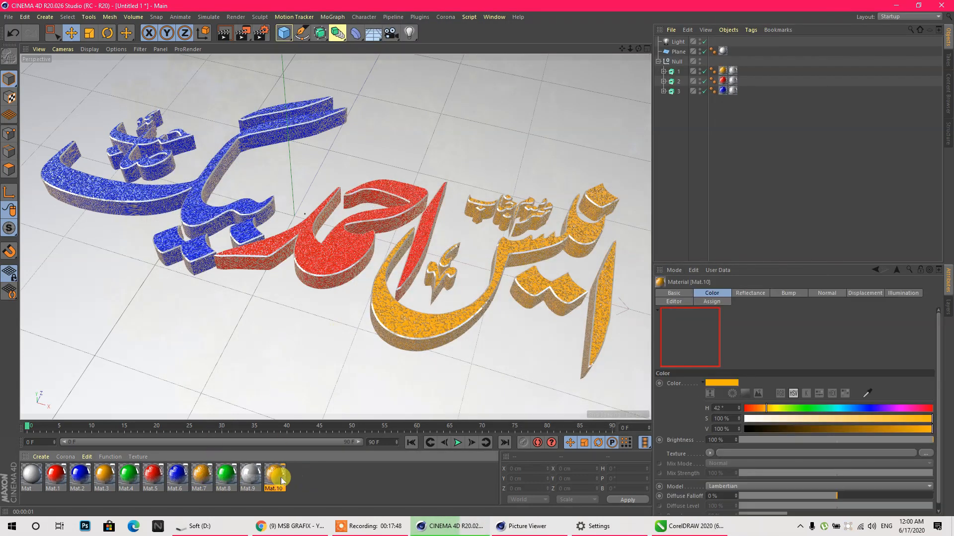
double_click(276, 477)
click(306, 140)
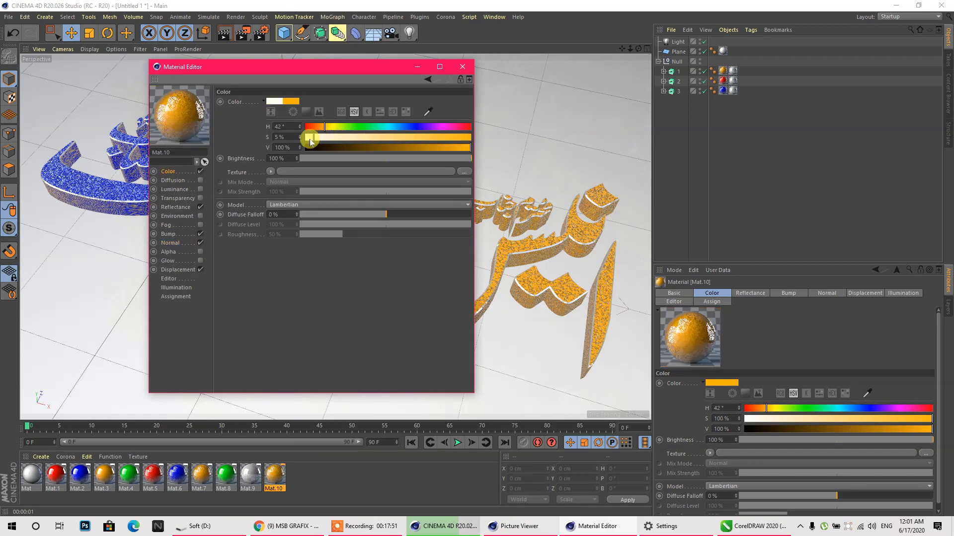
click(404, 147)
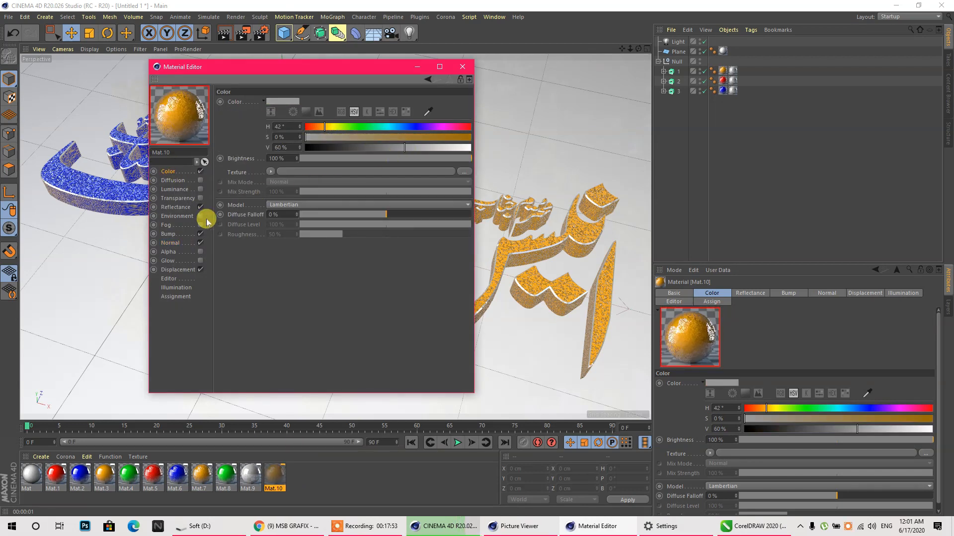
- Set the bump Noise shader's Relative Scale to 50% on X, Y and Z
click(169, 235)
click(269, 124)
click(288, 239)
text(50)
key(Tab)
text(50)
key(Tab)
text(50)
click(326, 291)
click(293, 238)
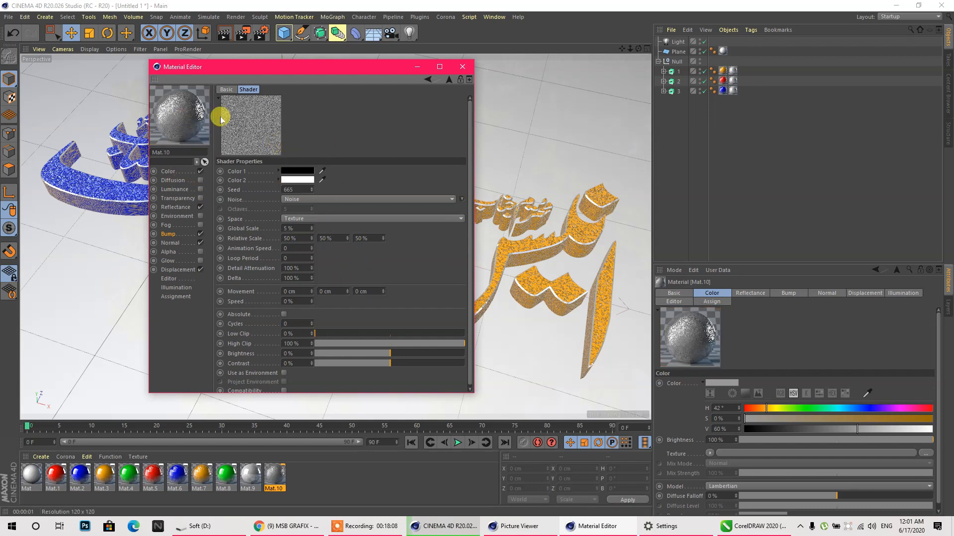
- Paste the copied Noise shader into Mat.10's Bump and Normal textures
click(181, 234)
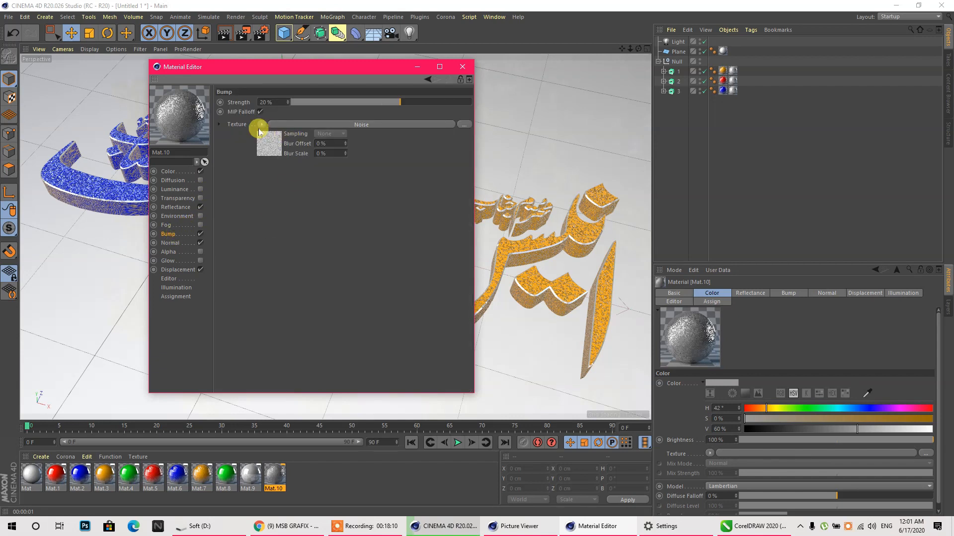
click(260, 124)
click(276, 188)
click(171, 243)
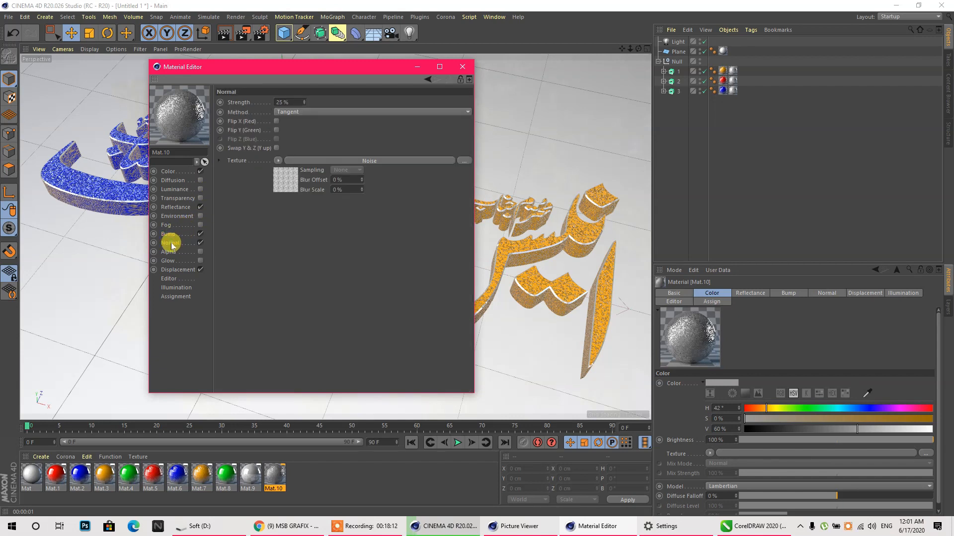
click(278, 160)
click(288, 171)
click(277, 160)
click(287, 211)
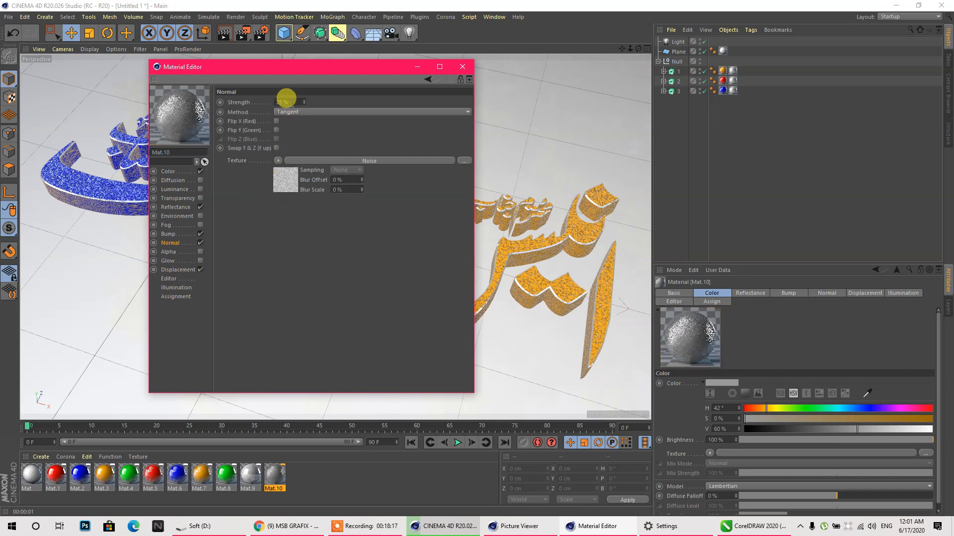
- Replace Mat.10's displacement texture with the pasted Noise shader and close the editor
click(180, 270)
click(257, 138)
click(272, 145)
click(257, 136)
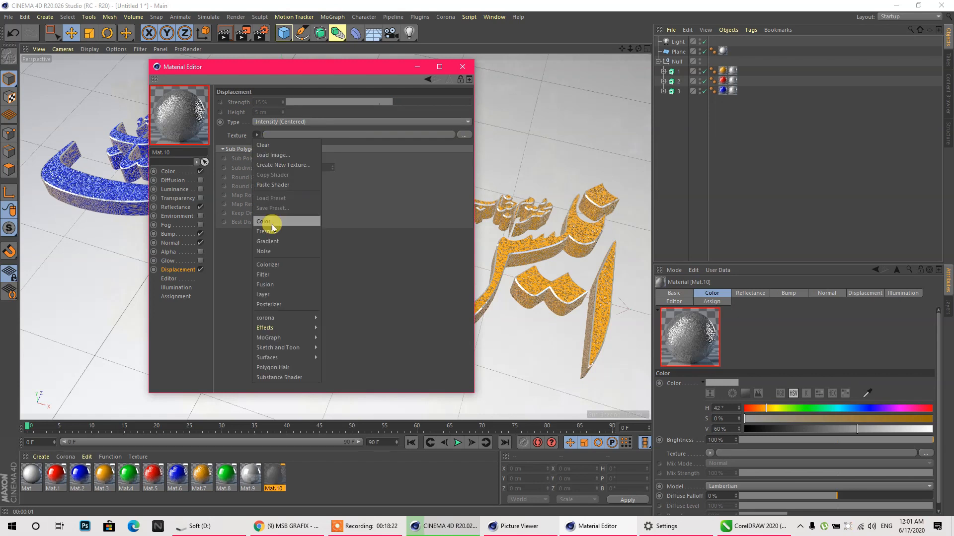
click(273, 184)
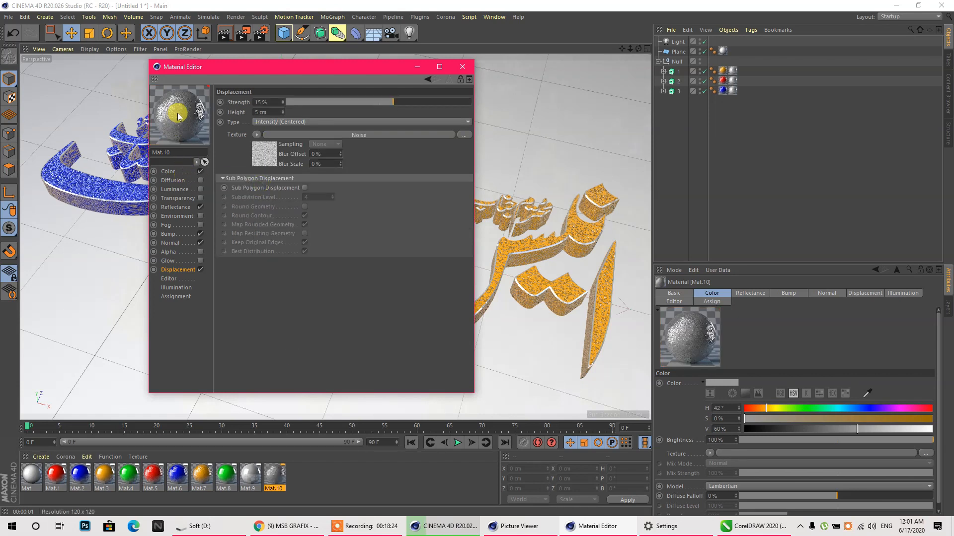
click(462, 66)
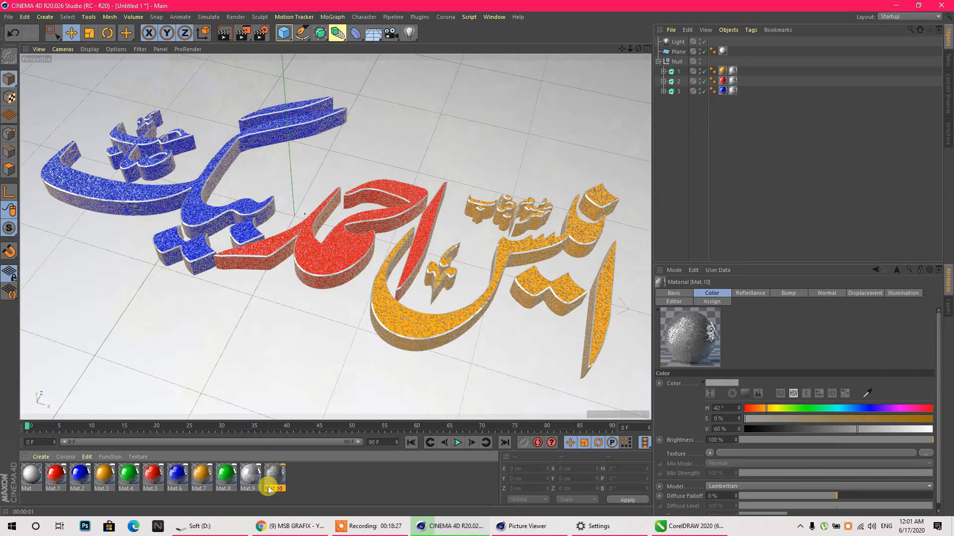
- Apply grey Mat.10 to the red middle calligraphy word
drag(275, 482, 728, 127)
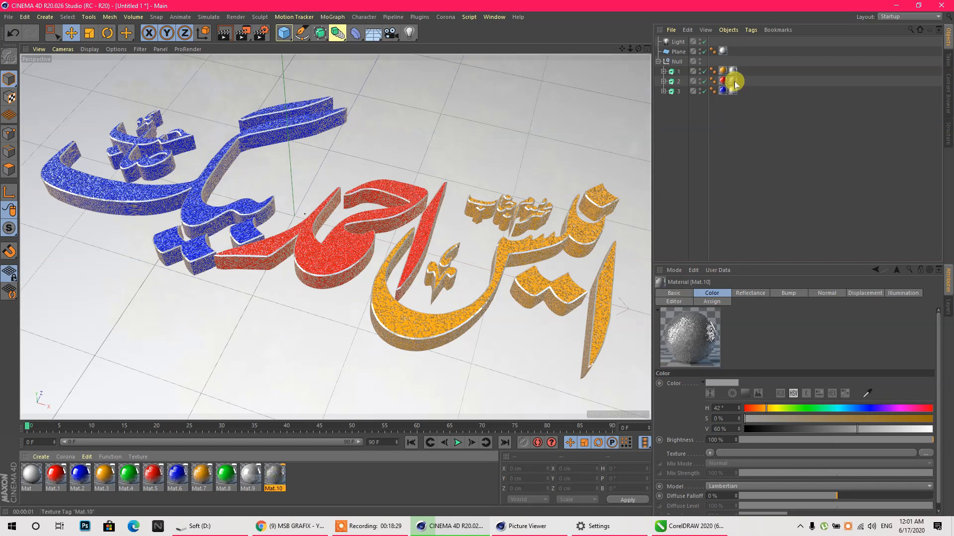
key(ctrl+z)
drag(275, 476, 722, 83)
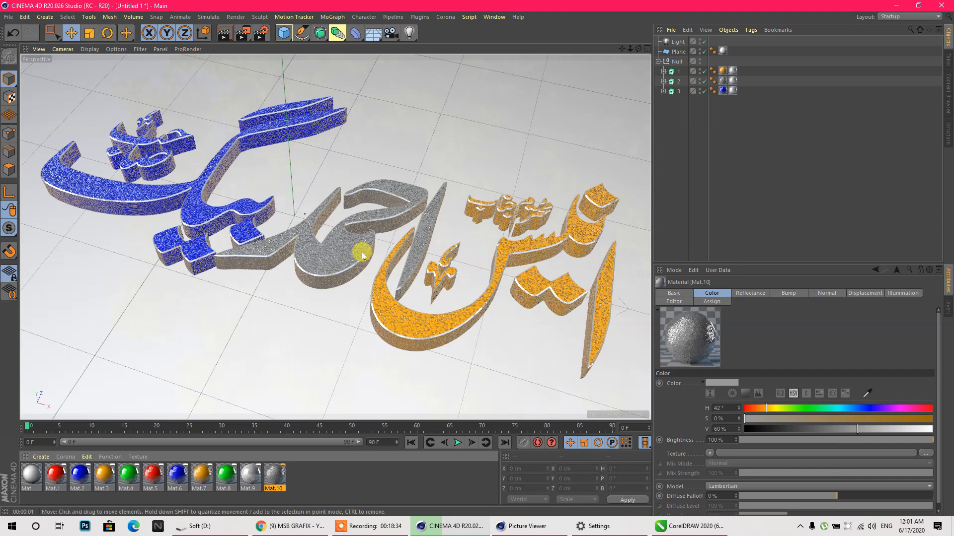
scroll(359, 252, up, 6)
scroll(343, 258, up, 2)
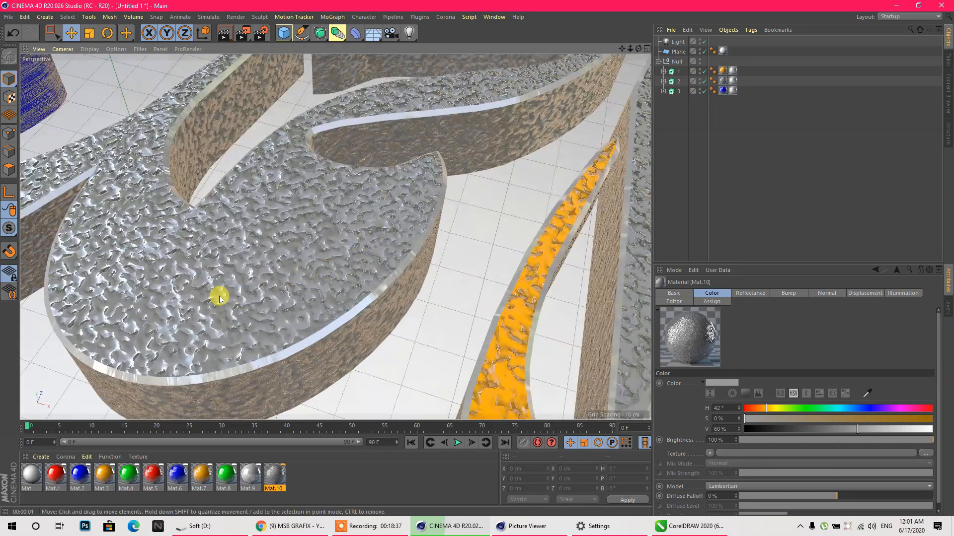
- Switch all six lettering texture tags from Cubic to Frontal projection
drag(737, 108, 720, 58)
click(739, 335)
click(734, 386)
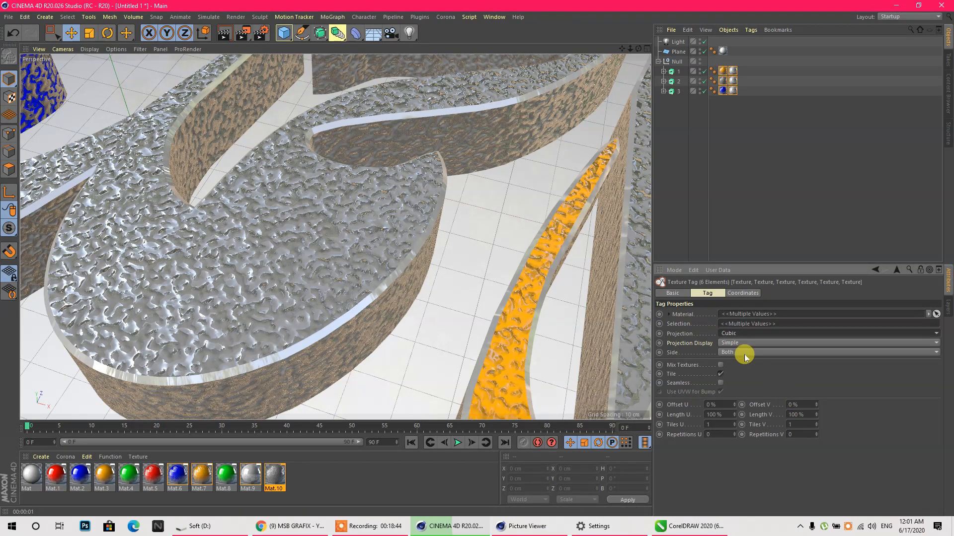
click(741, 333)
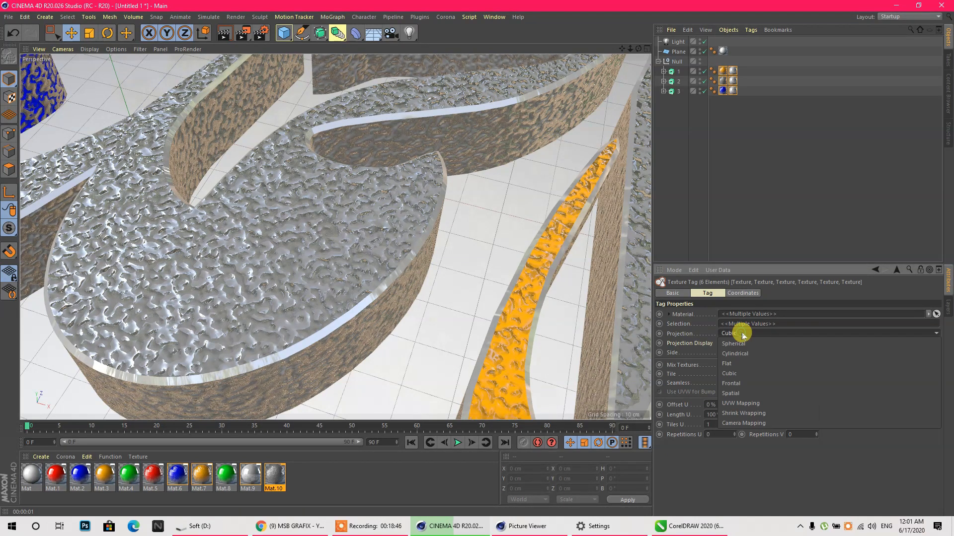
click(735, 364)
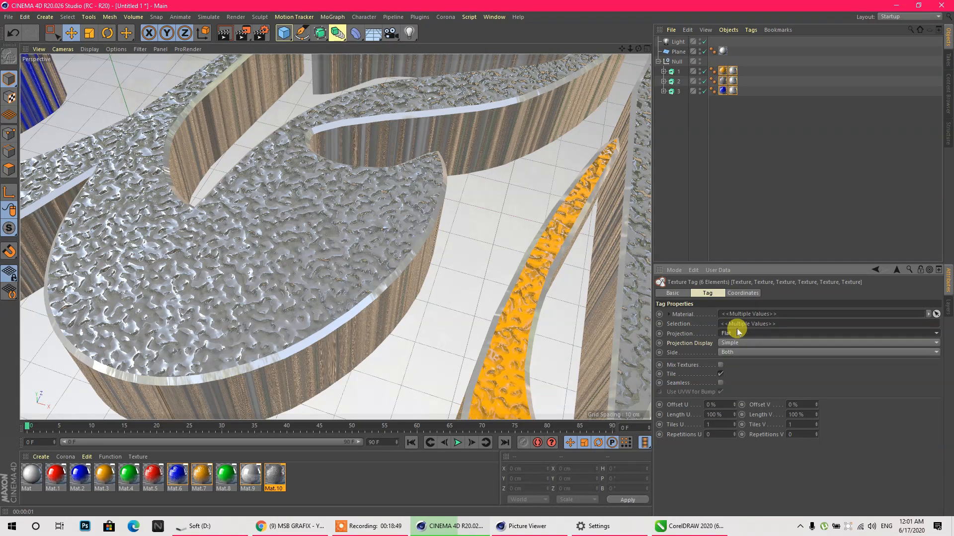
click(737, 334)
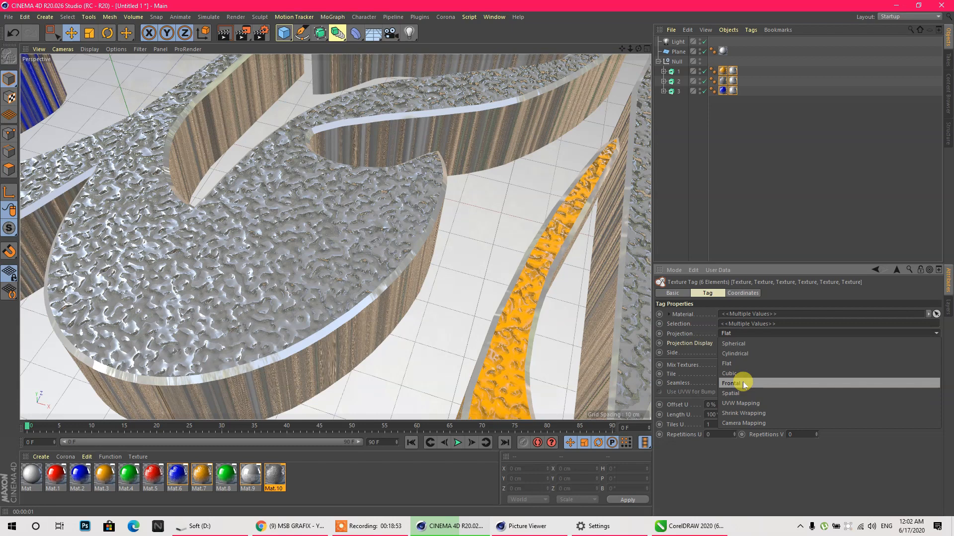
click(743, 383)
- Orbit and zoom around the lettering to inspect the frontally projected textures
alt+drag(298, 228, 240, 248)
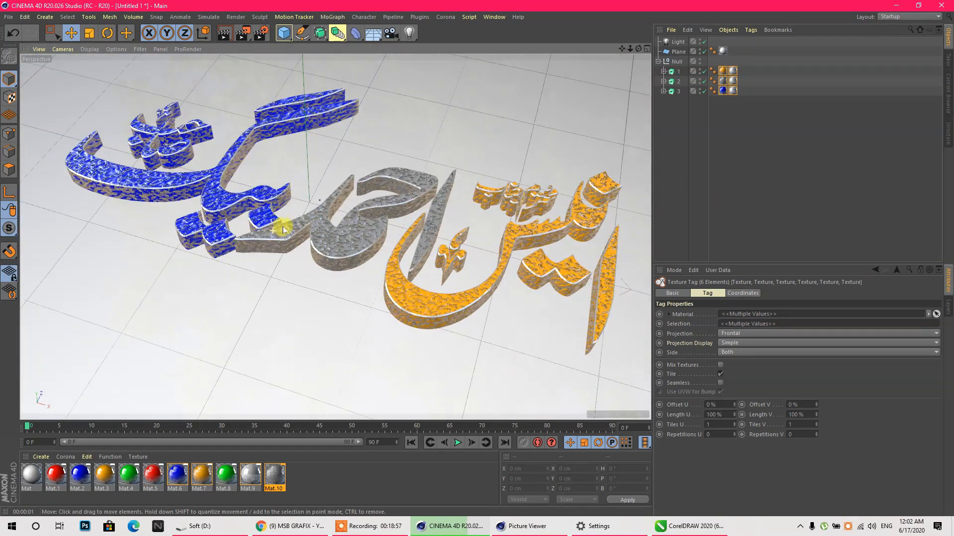
click(739, 120)
click(500, 244)
scroll(326, 223, up, 3)
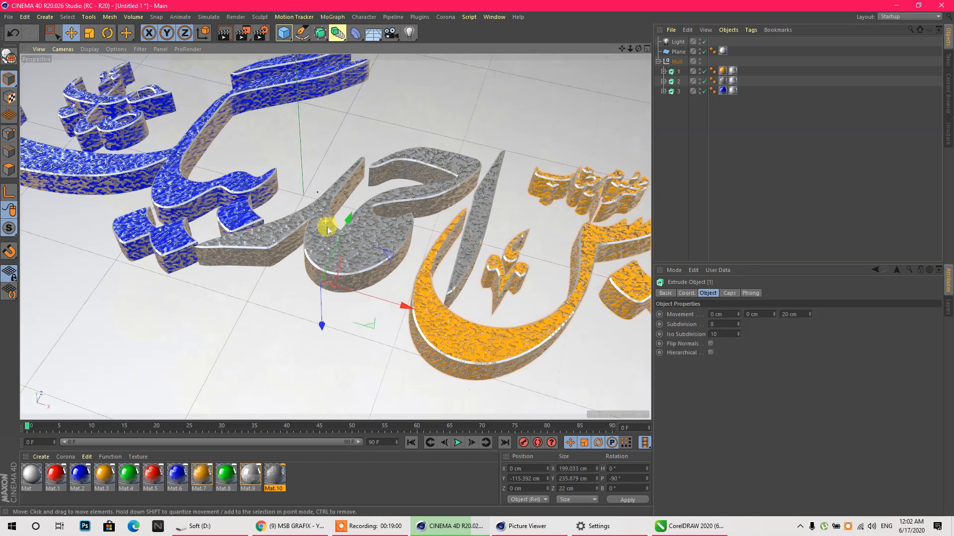
scroll(388, 264, up, 5)
scroll(248, 254, down, 5)
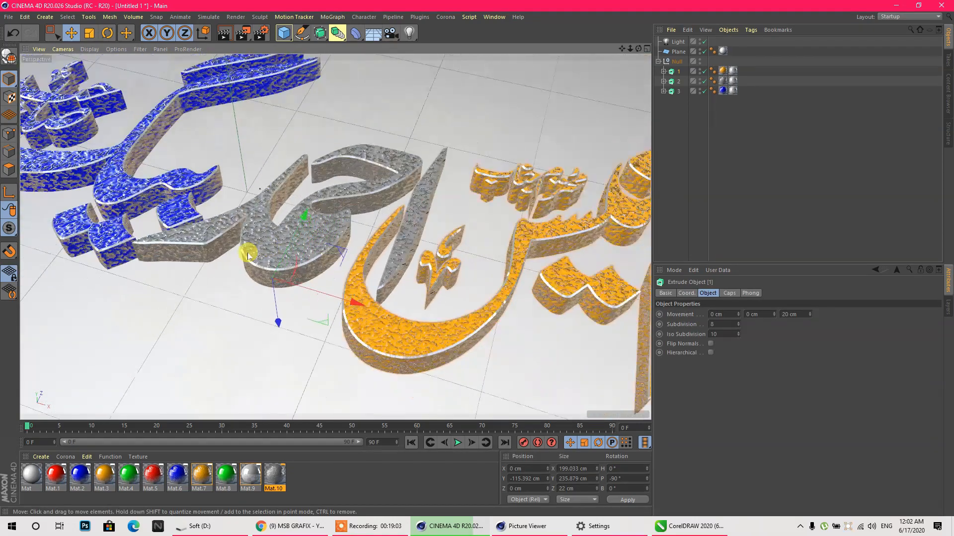
scroll(249, 253, down, 4)
scroll(49, 220, up, 3)
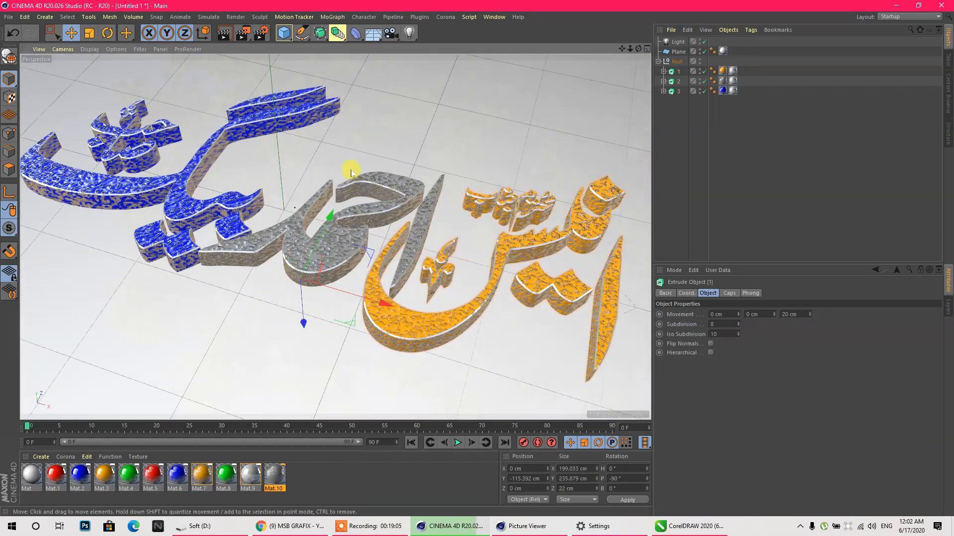
- Delete the Ambient Occlusion and Global Illumination effects from the render settings
click(527, 525)
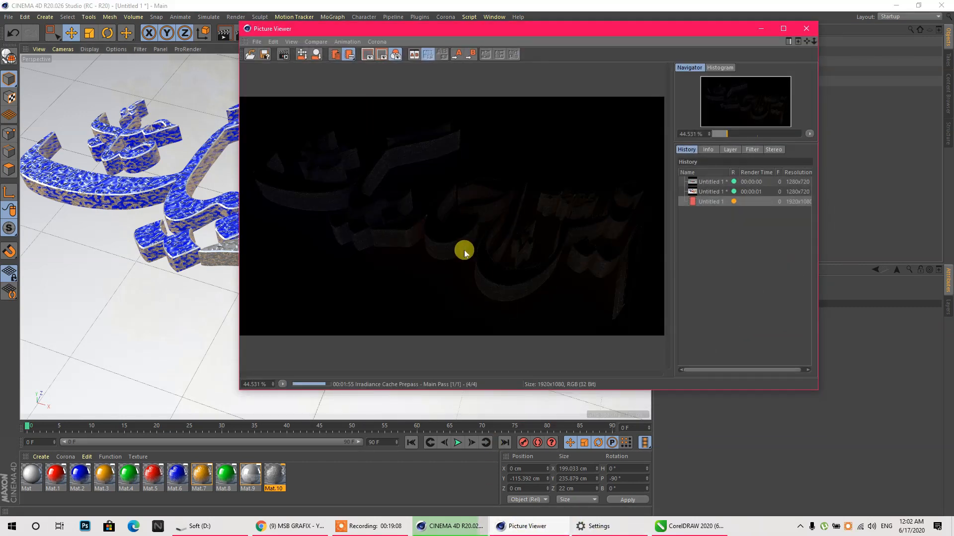
click(762, 30)
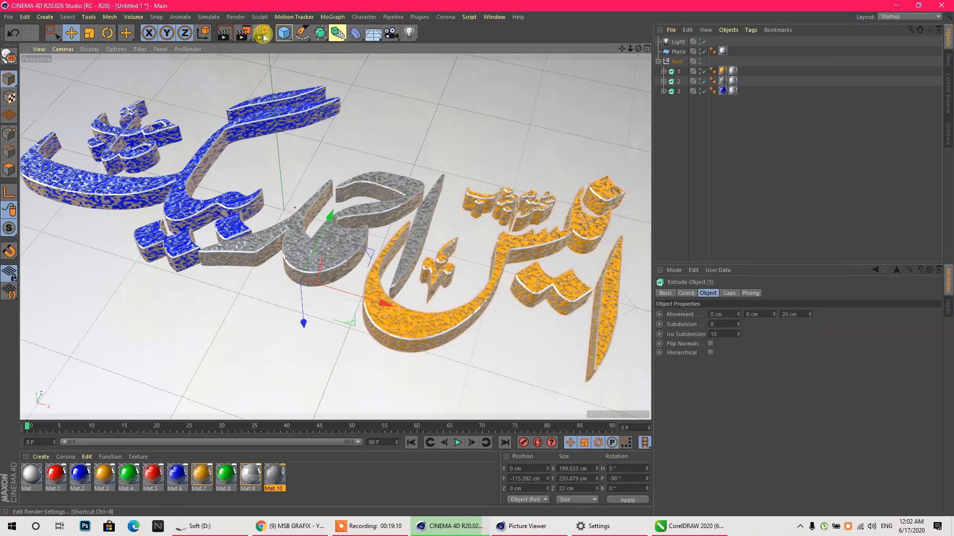
click(260, 32)
drag(296, 136, 297, 132)
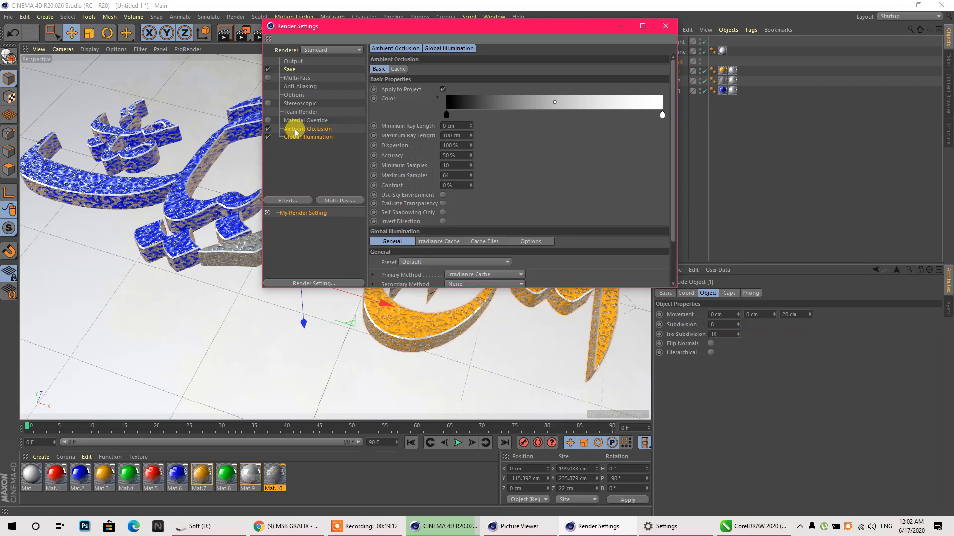
key(Delete)
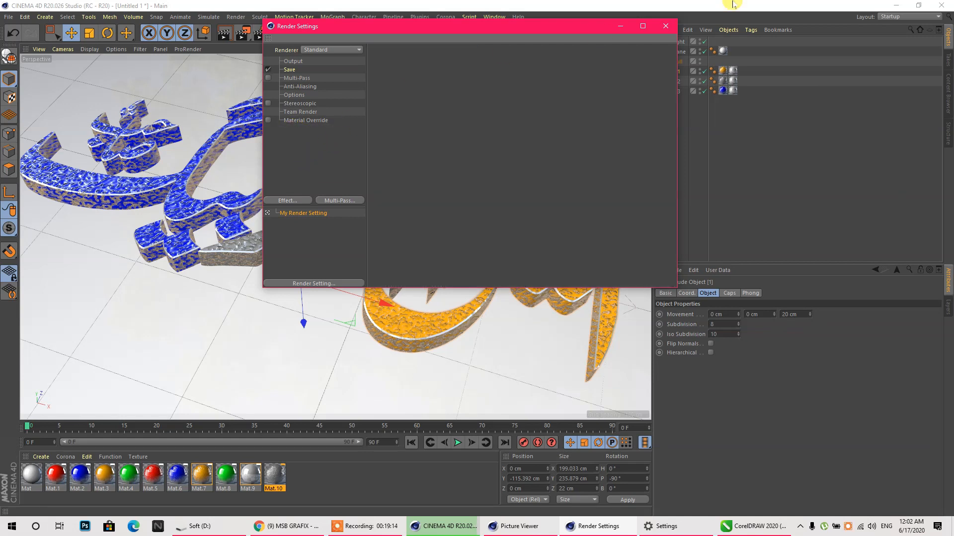
click(665, 26)
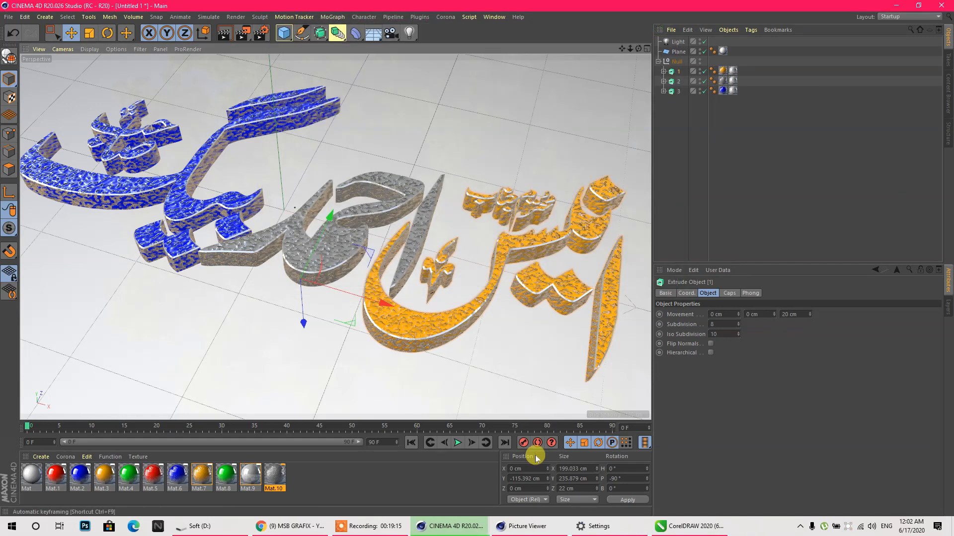
- Stop the old running render and start a fresh render to the Picture Viewer
click(525, 527)
click(806, 29)
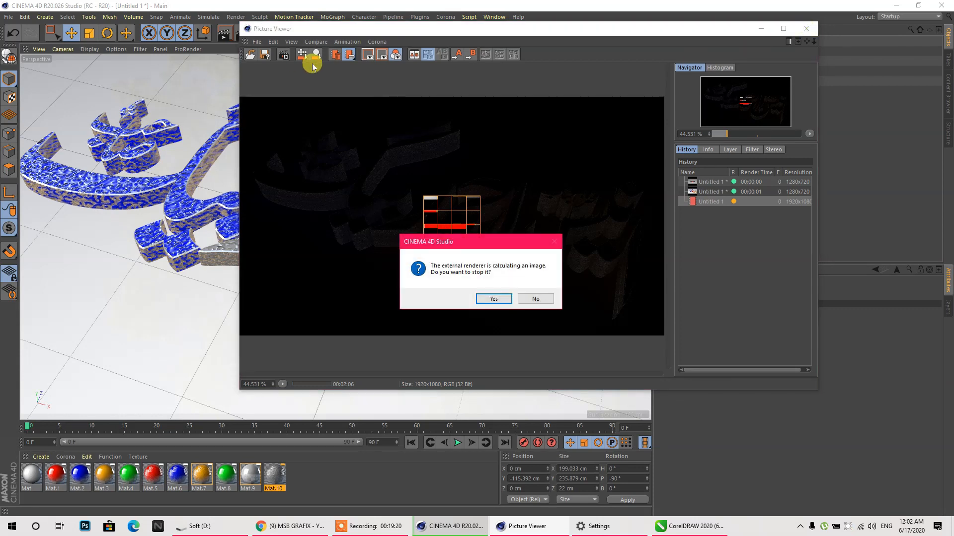
click(508, 302)
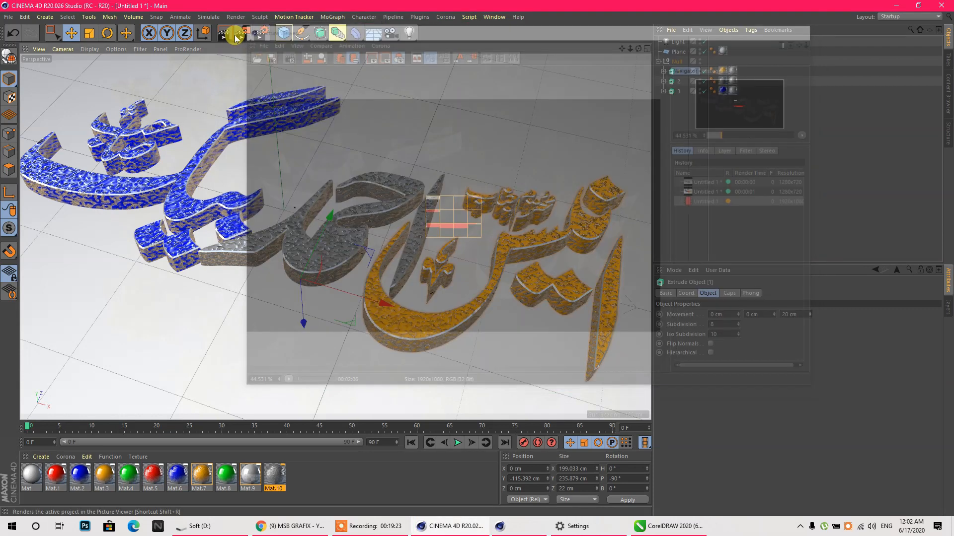
click(234, 34)
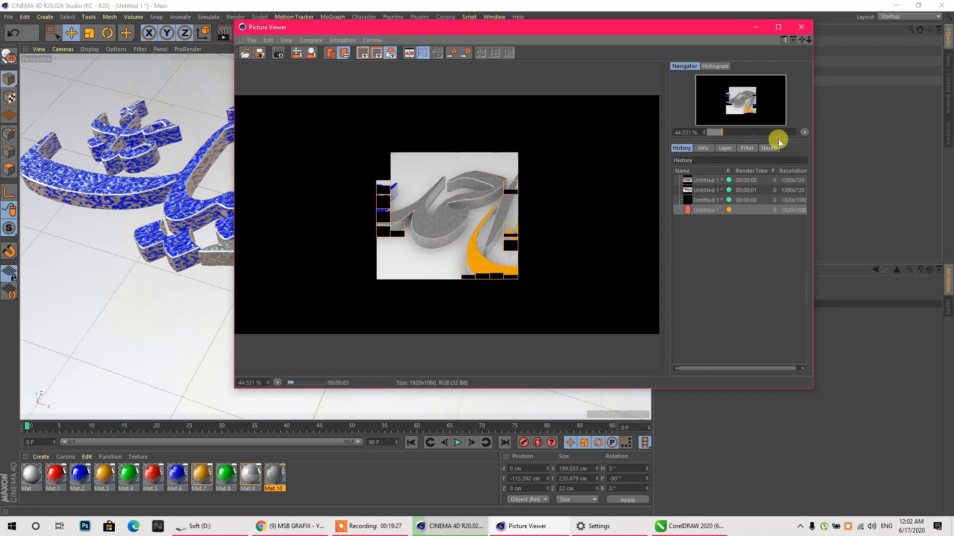
- Enlarge the Picture Viewer and fit the finished 1920x1080 render to the screen
click(804, 132)
click(816, 142)
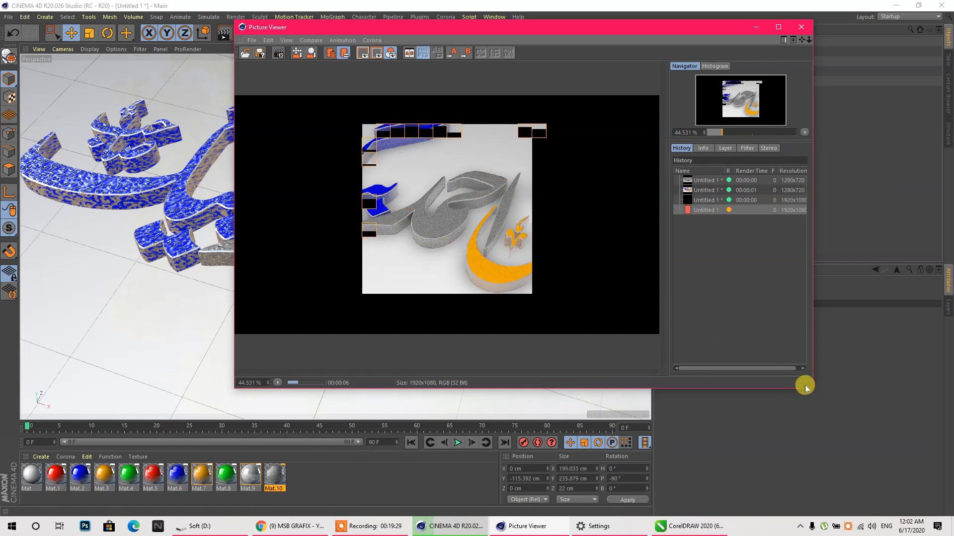
drag(807, 387, 921, 488)
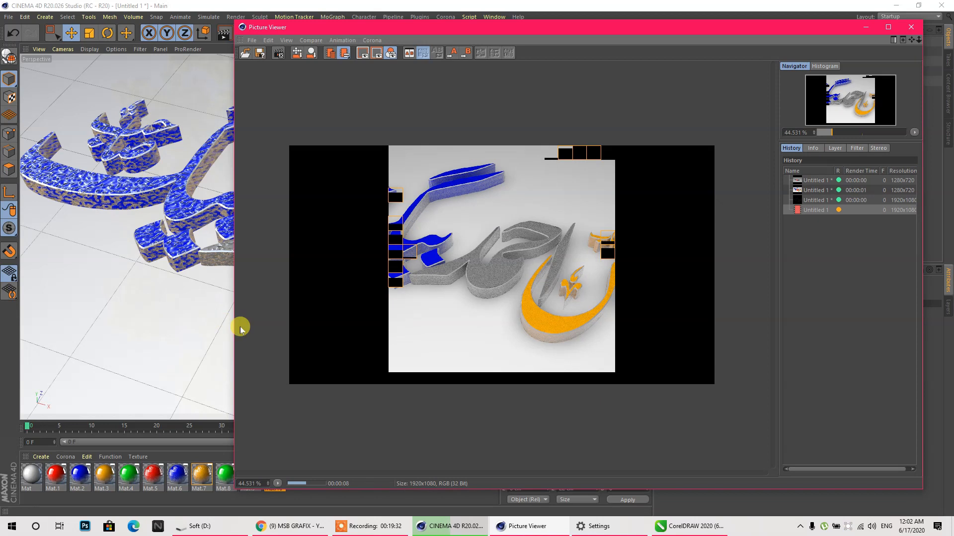
drag(231, 327, 39, 325)
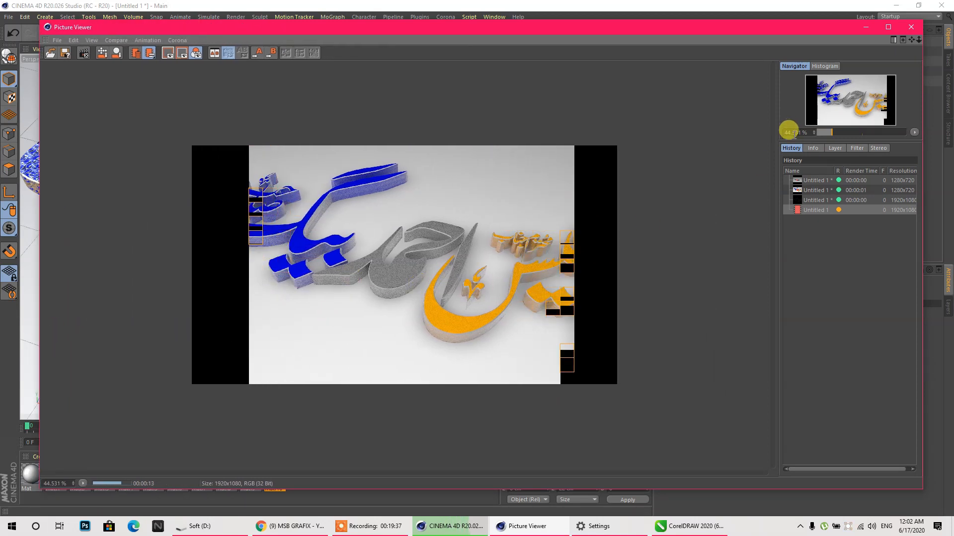
click(914, 132)
click(914, 140)
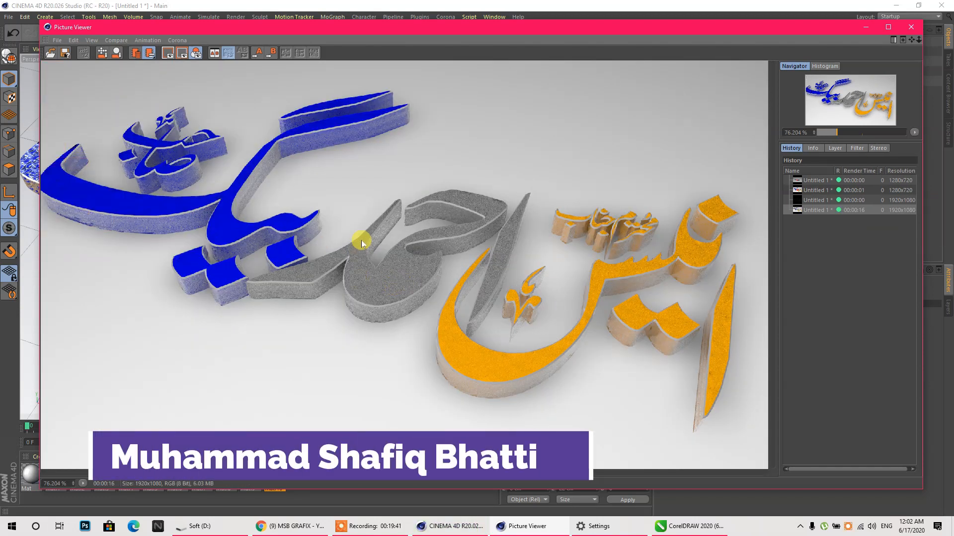
click(911, 27)
- Give the orange word a green rim, undoing a mistaken copy onto the grey word
click(440, 311)
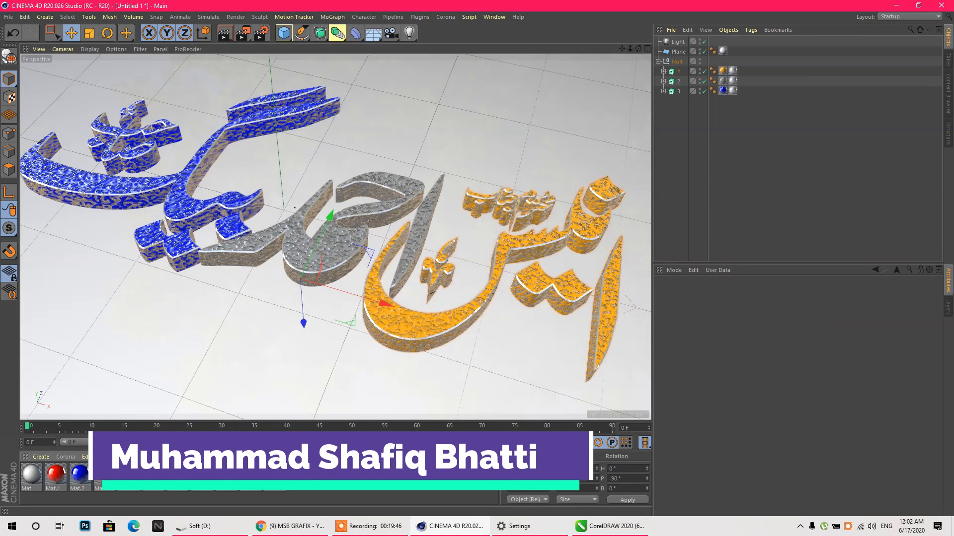
click(732, 71)
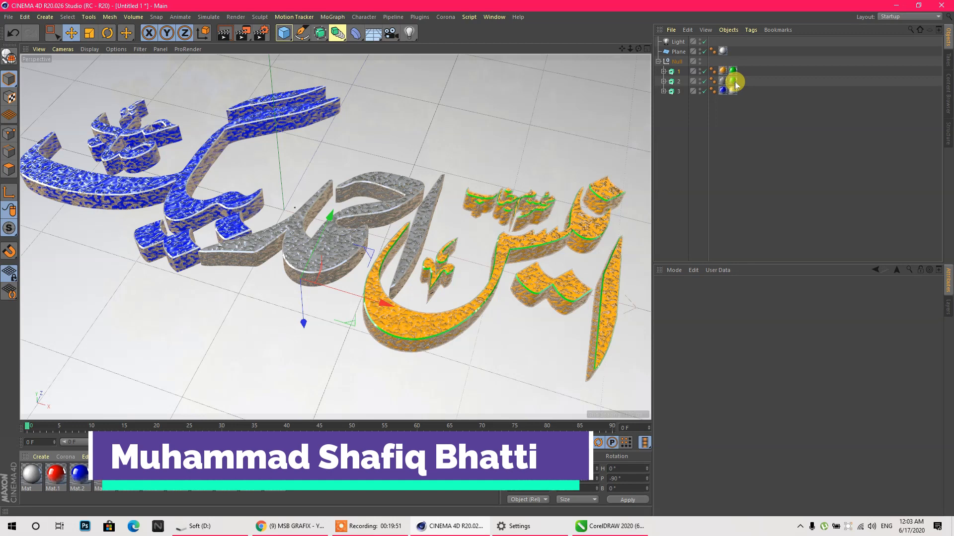
drag(226, 474, 725, 92)
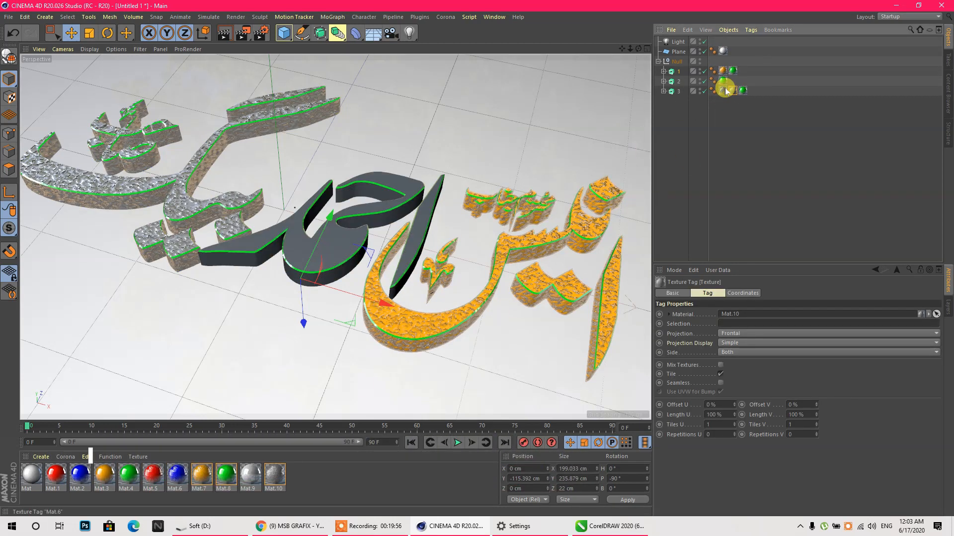
key(ctrl+z)
click(734, 117)
- Replace the left word's blue texture with silver and remove the orange texture from the right word
drag(723, 81, 750, 91)
key(Delete)
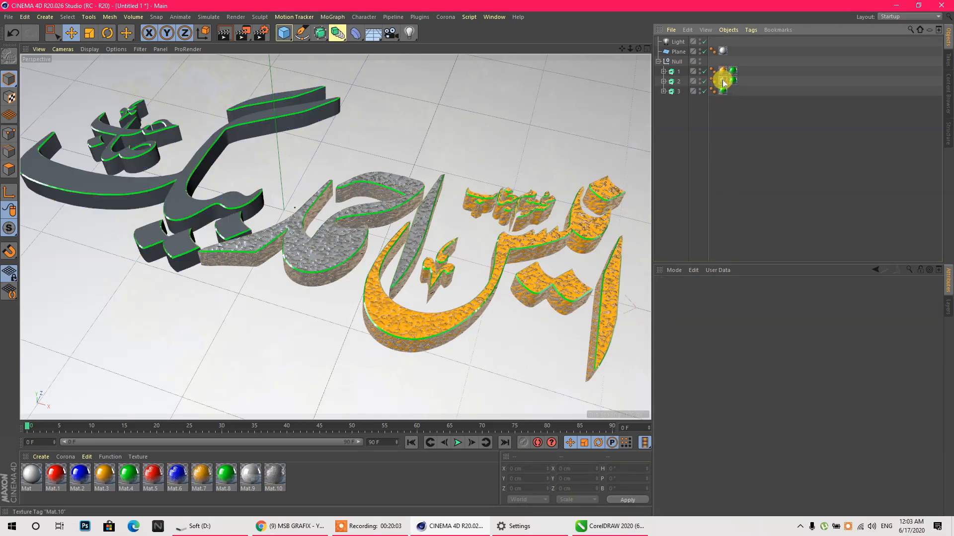
drag(738, 94, 762, 69)
click(733, 91)
key(Delete)
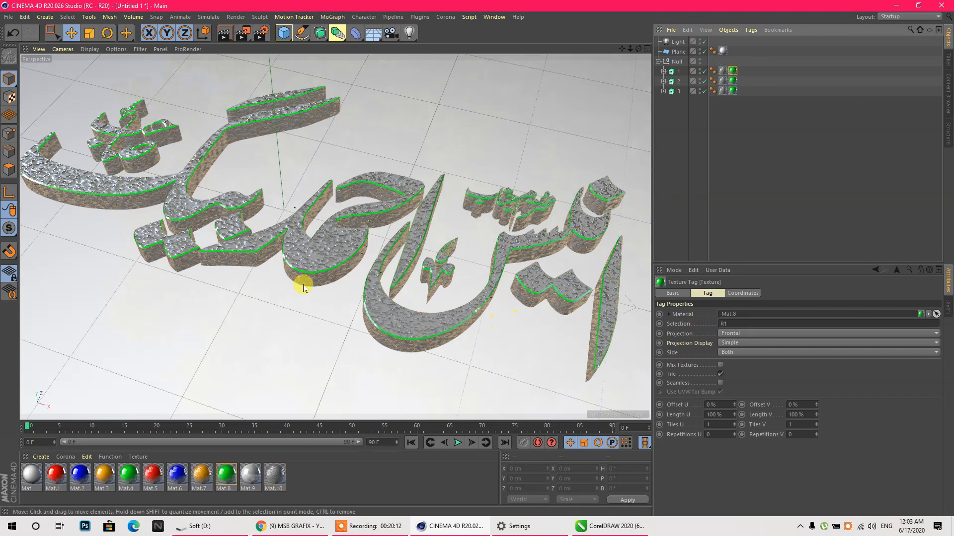
- Turn the middle word's rim orange and the right word's rim red
drag(90, 471, 732, 81)
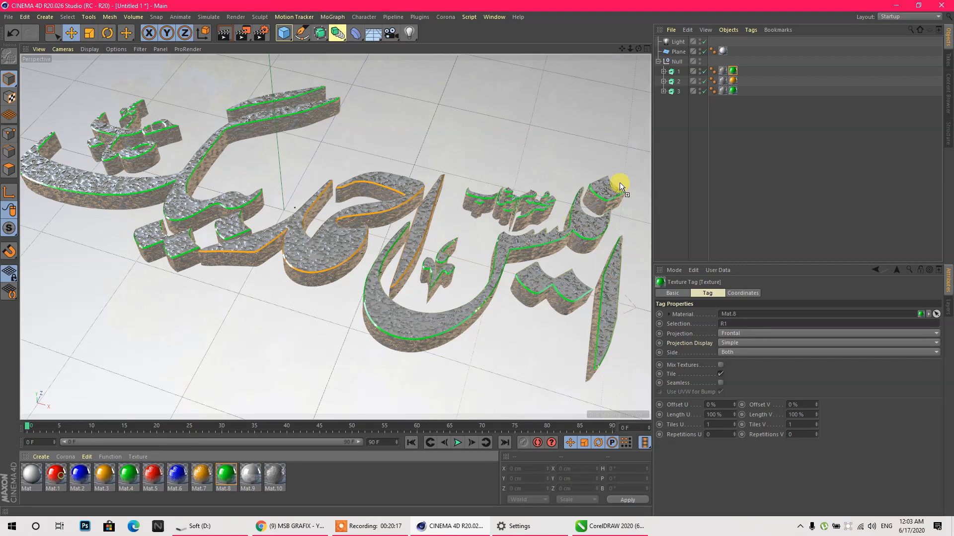
drag(732, 66, 732, 70)
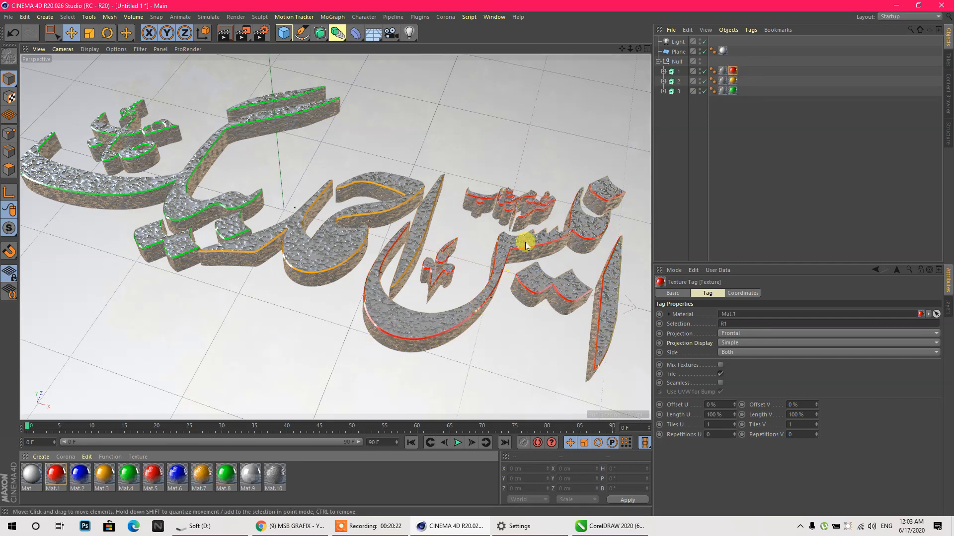
drag(694, 98, 664, 64)
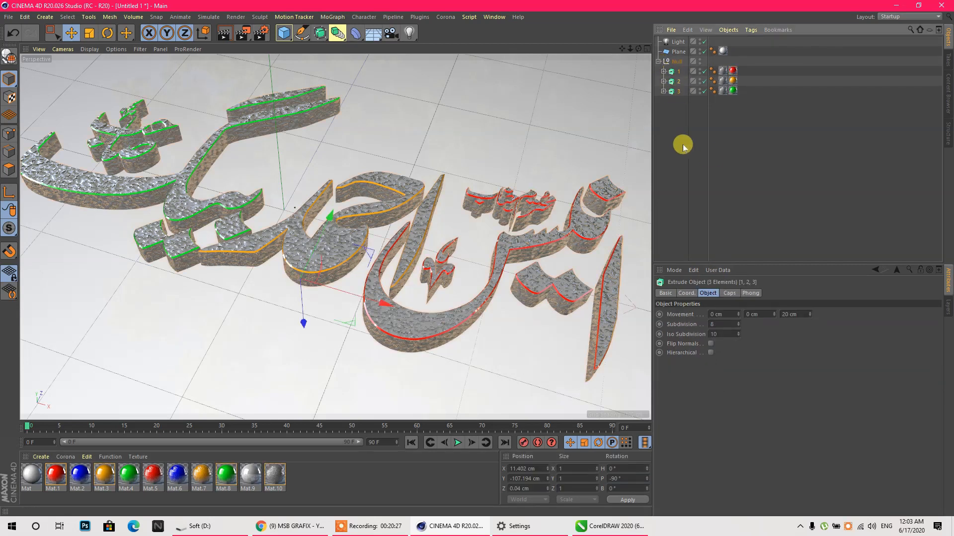
- Set the Extrude caps to 2 cm start and end fillet radius with 5 start steps
click(729, 294)
drag(759, 334, 717, 337)
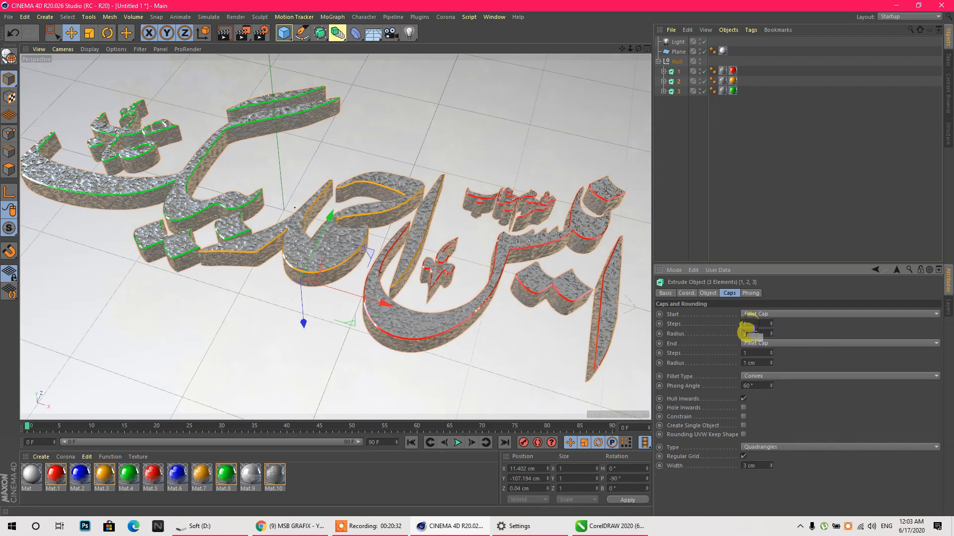
click(745, 325)
click(758, 362)
click(749, 352)
drag(746, 323, 725, 324)
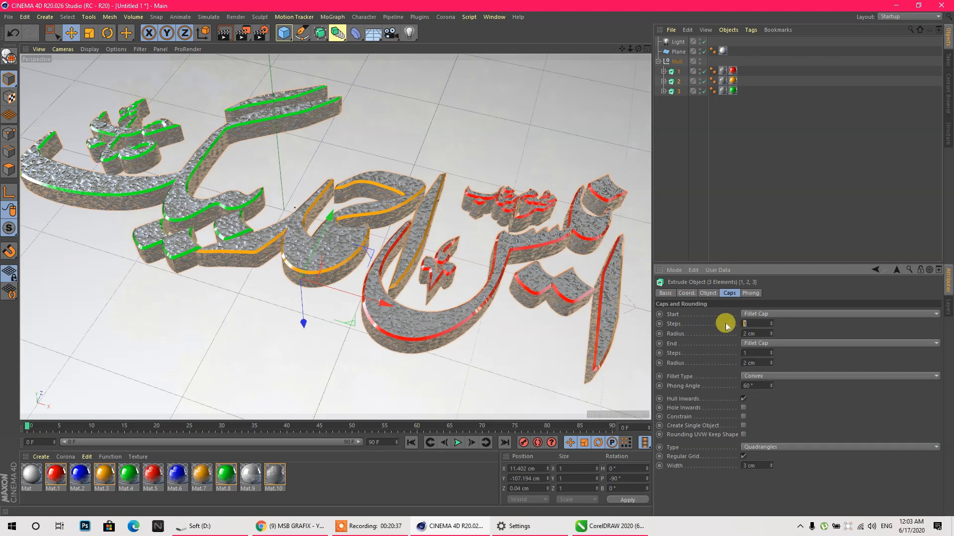
text(5)
click(745, 353)
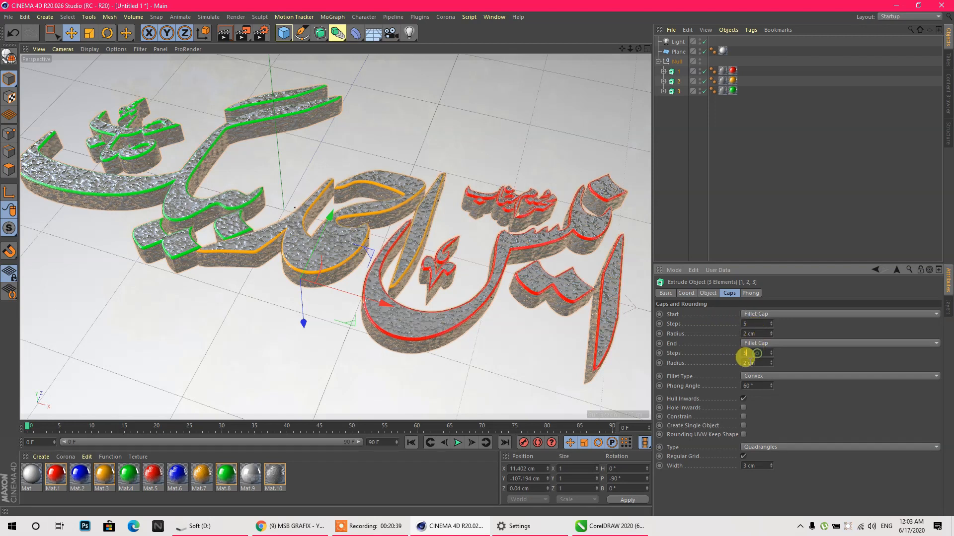
- Render the filleted lettering to the Picture Viewer
scroll(313, 205, down, 1)
scroll(279, 240, up, 1)
click(243, 33)
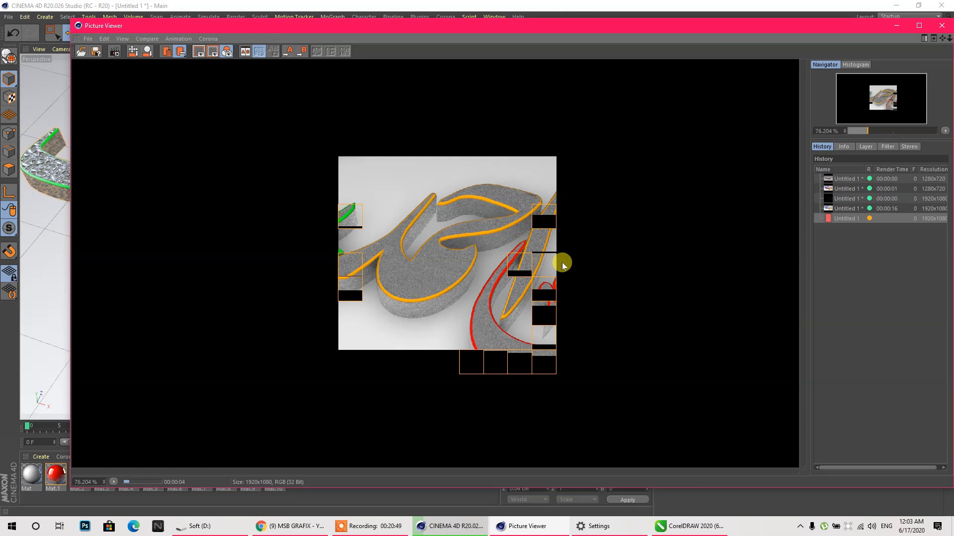
click(895, 25)
- Set the three Extrude objects' Movement Z depth to 5 cm
click(693, 130)
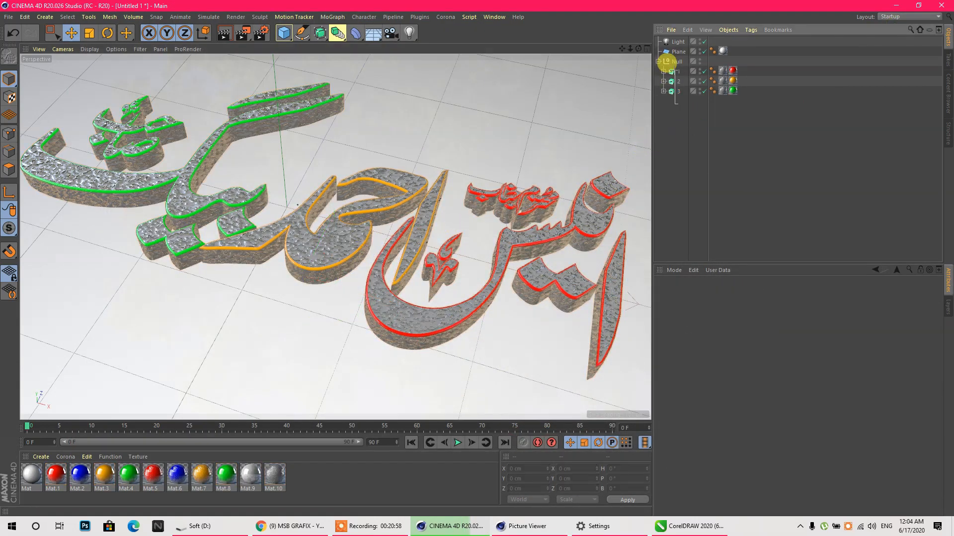
drag(667, 64, 671, 68)
click(708, 293)
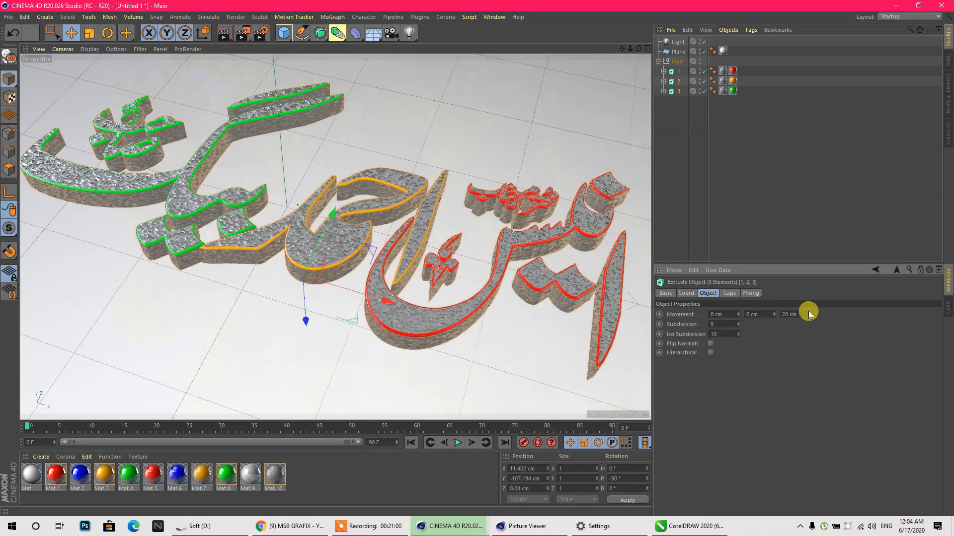
click(797, 313)
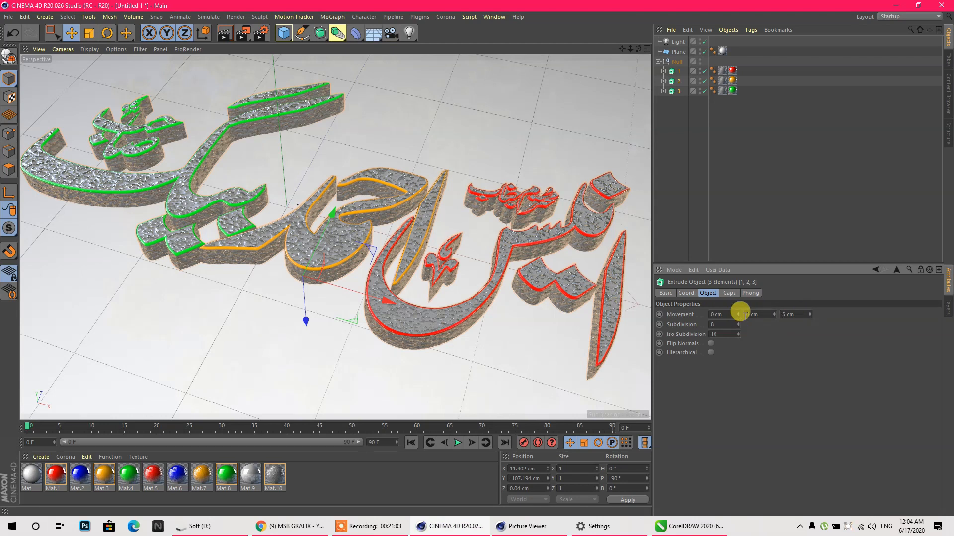
- Lower the text Null in the side view so the words rest on the floor
middle_click(398, 185)
middle_click(241, 300)
scroll(392, 229, down, 5)
click(677, 61)
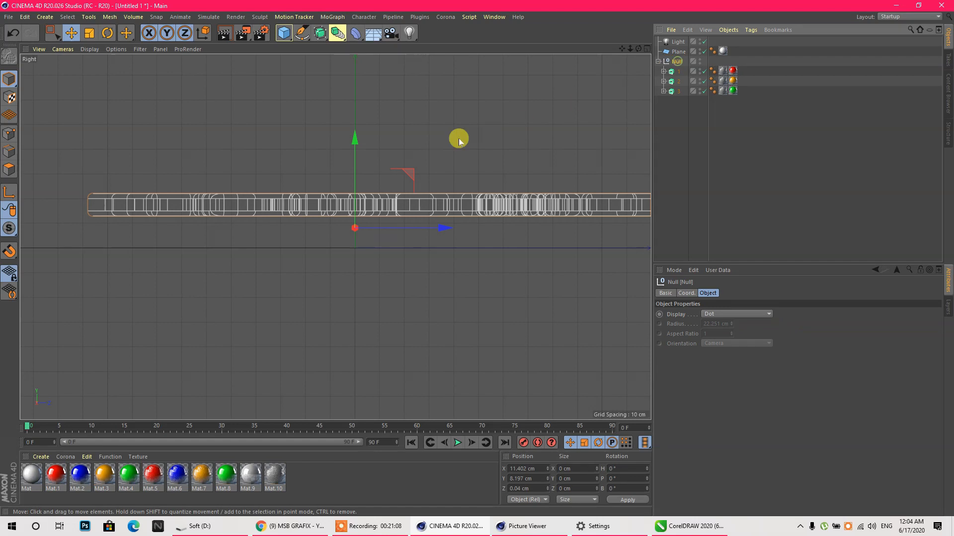
drag(355, 139, 353, 173)
scroll(357, 245, up, 6)
drag(426, 267, 428, 273)
key(F5)
key(F1)
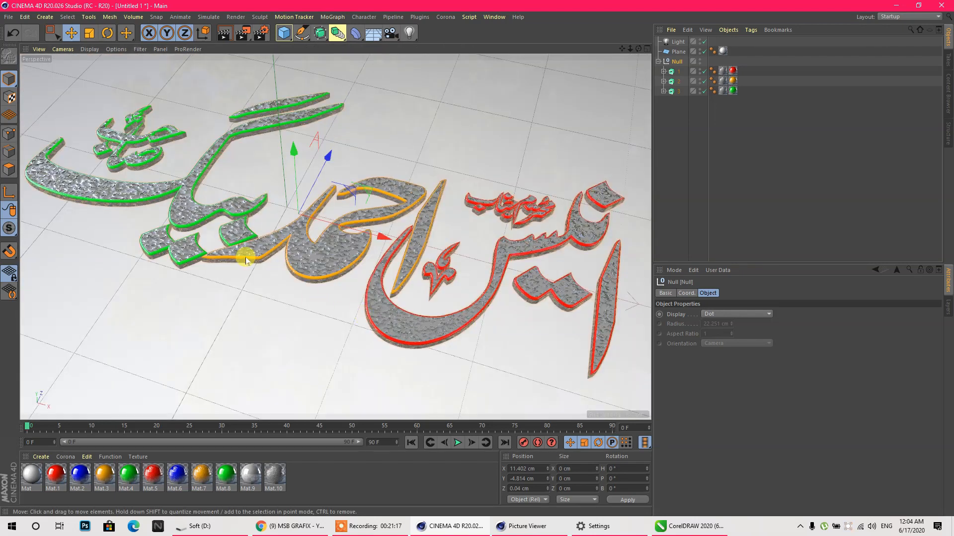
- Set the three extrusions' cap start and end steps to 2
drag(666, 100, 662, 64)
click(728, 294)
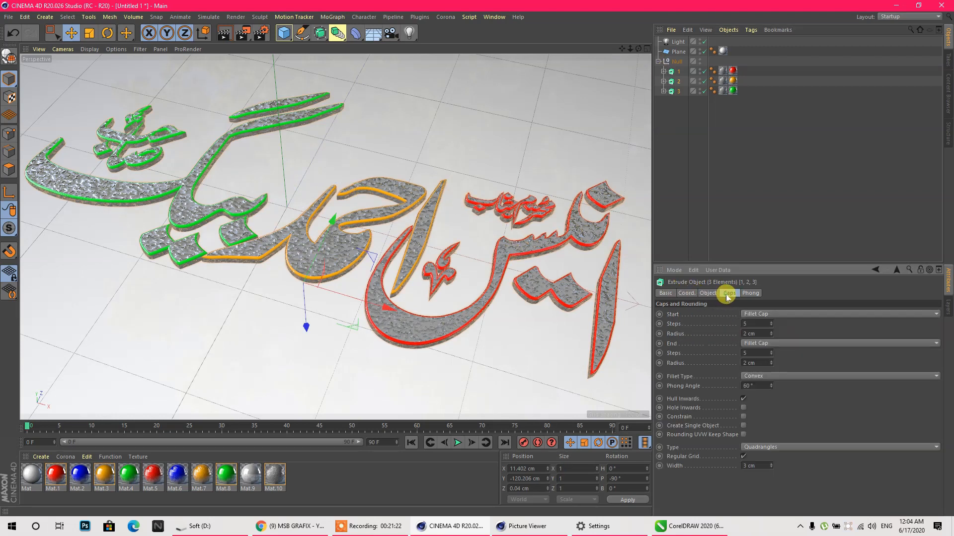
text(2)
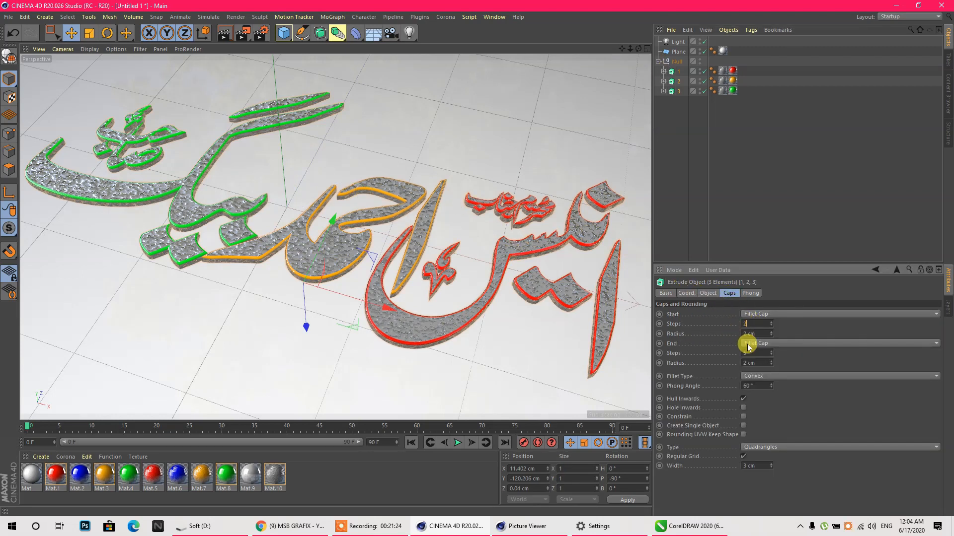
text(2)
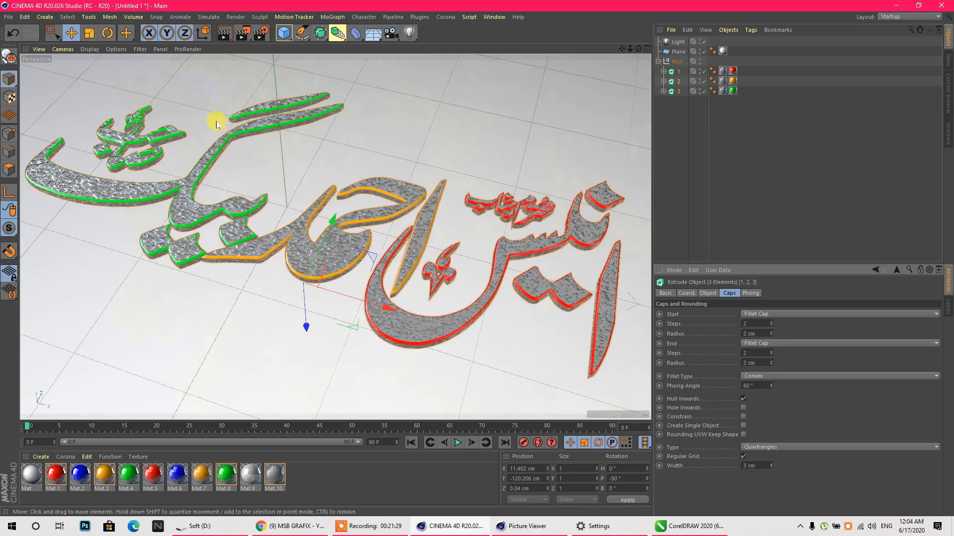
- Render the thinner lettering and compare it against the earlier renders in History
click(243, 38)
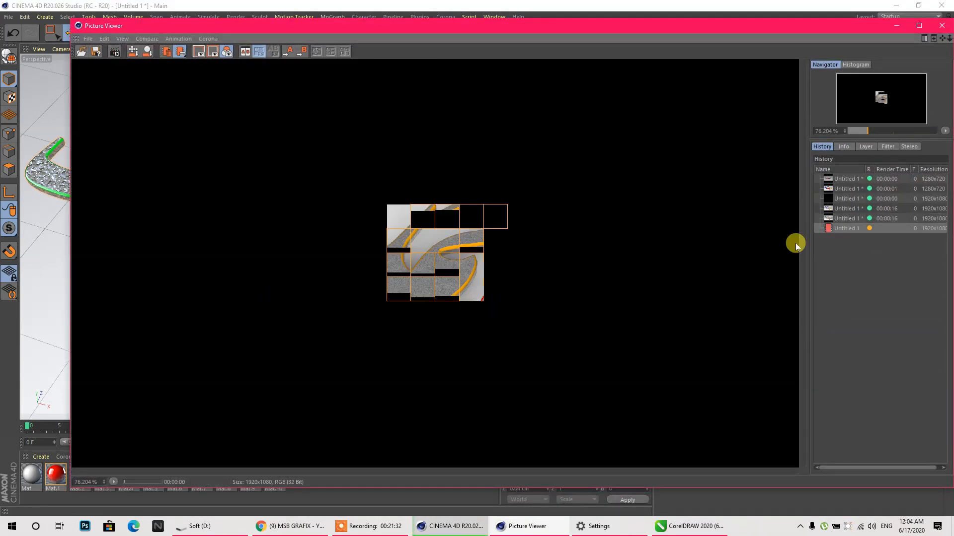
click(844, 219)
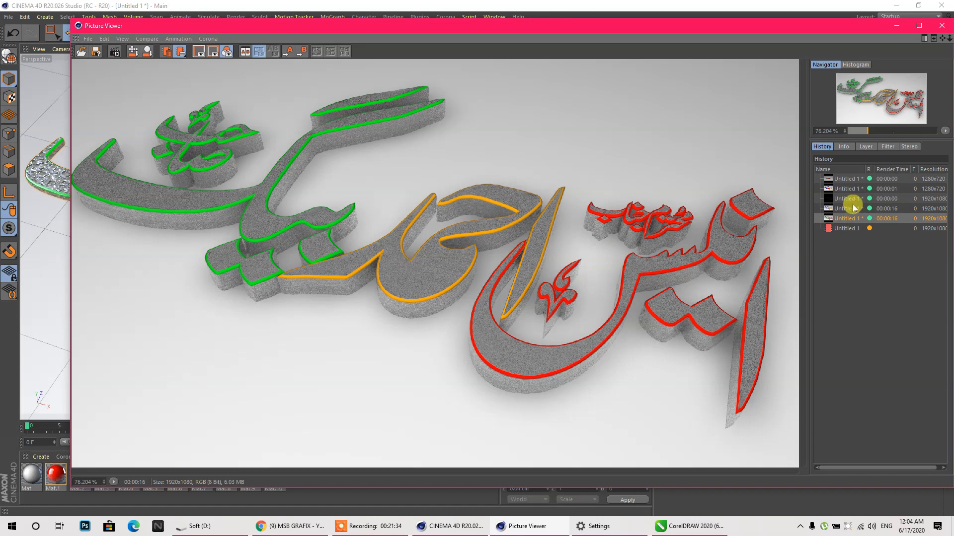
click(850, 209)
click(846, 189)
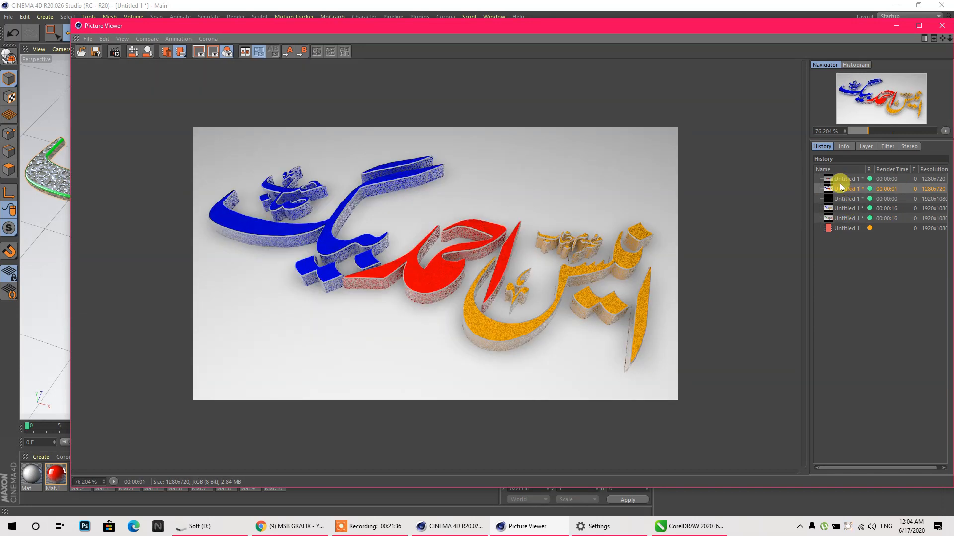
click(841, 180)
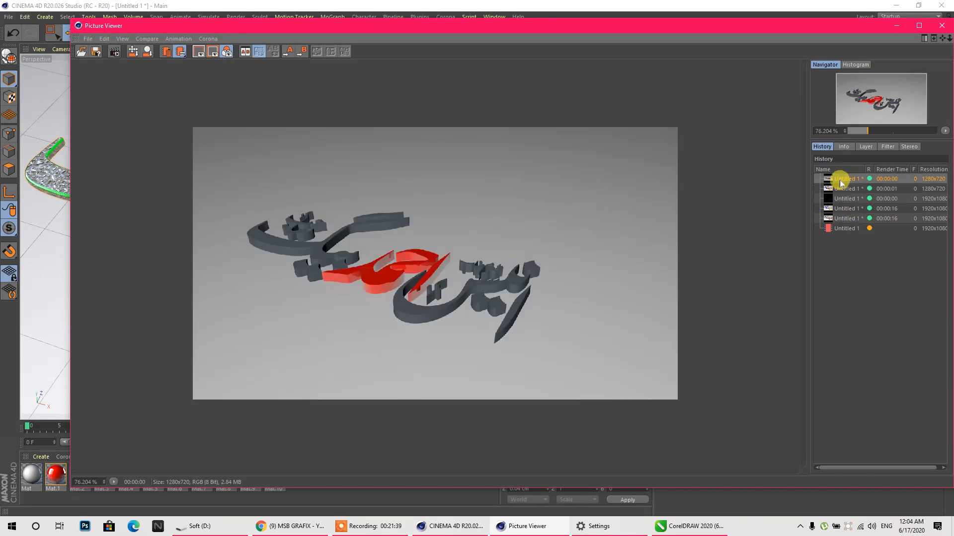
click(838, 219)
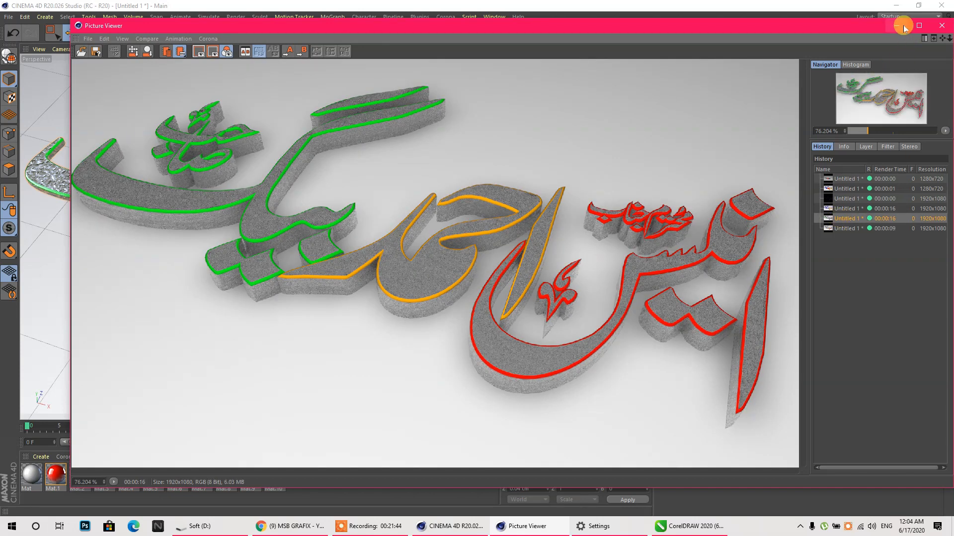
click(848, 230)
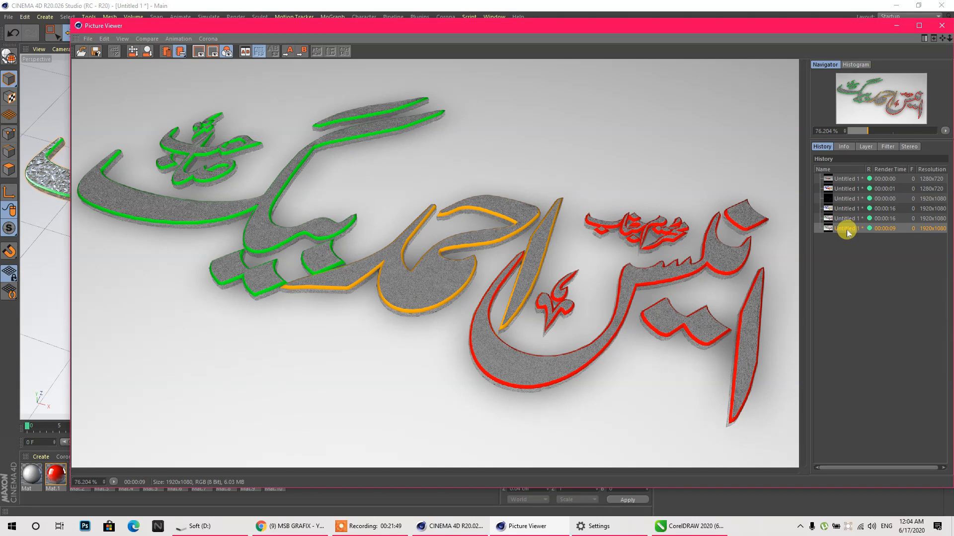
click(896, 25)
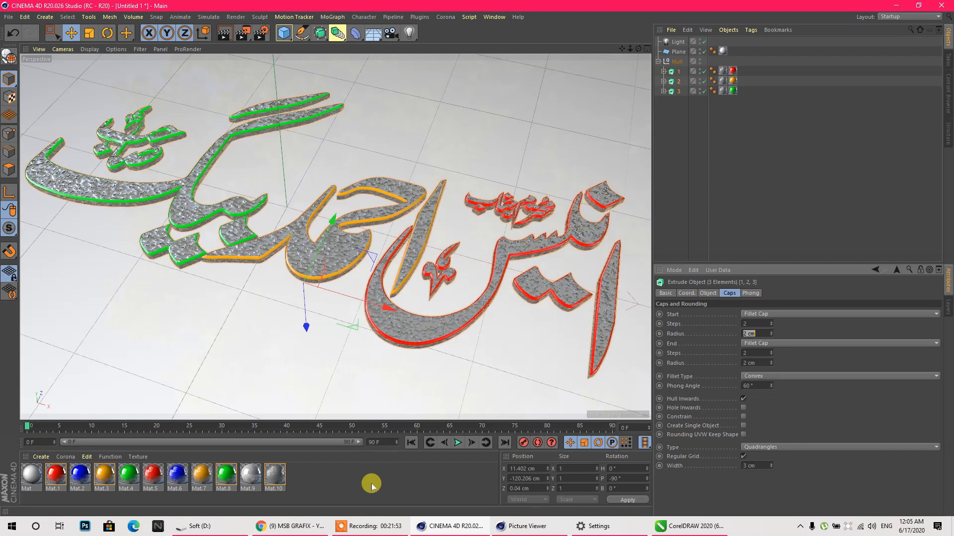
- Duplicate the three extrudes and delete the copies' material tags
mouse_move(306, 331)
mouse_down()
mouse_move(304, 313)
mouse_move(306, 330)
mouse_move(308, 322)
mouse_up()
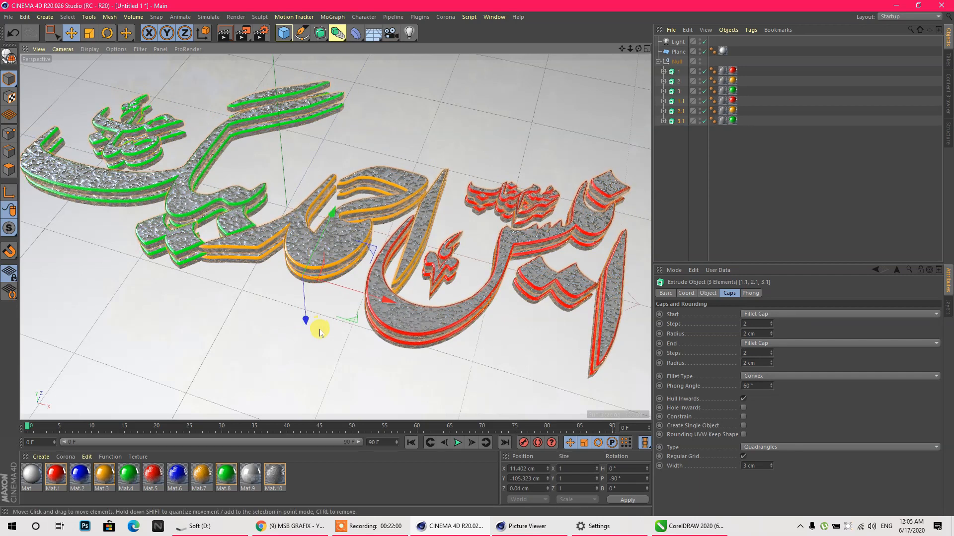
drag(740, 134, 668, 97)
key(Delete)
- Give copies 1.1, 2.1 and 3.1 5 cm fillet radii and move them below the originals
click(677, 93)
shift+click(675, 71)
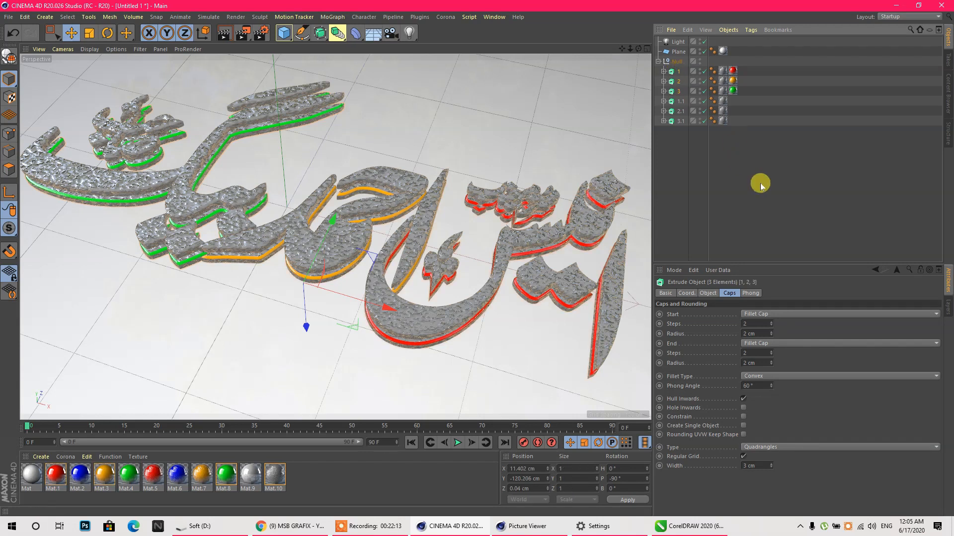
drag(684, 129, 668, 111)
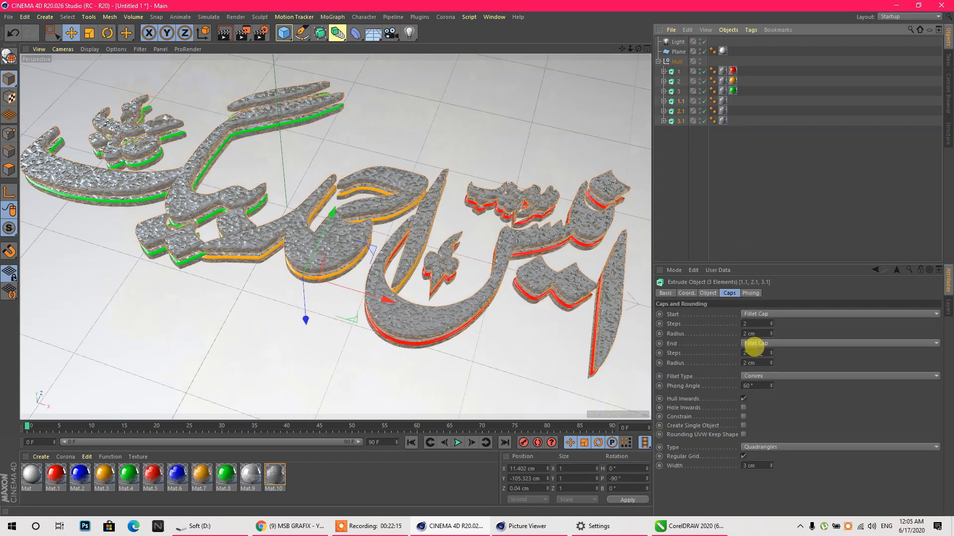
click(753, 334)
text(5)
drag(757, 362, 737, 363)
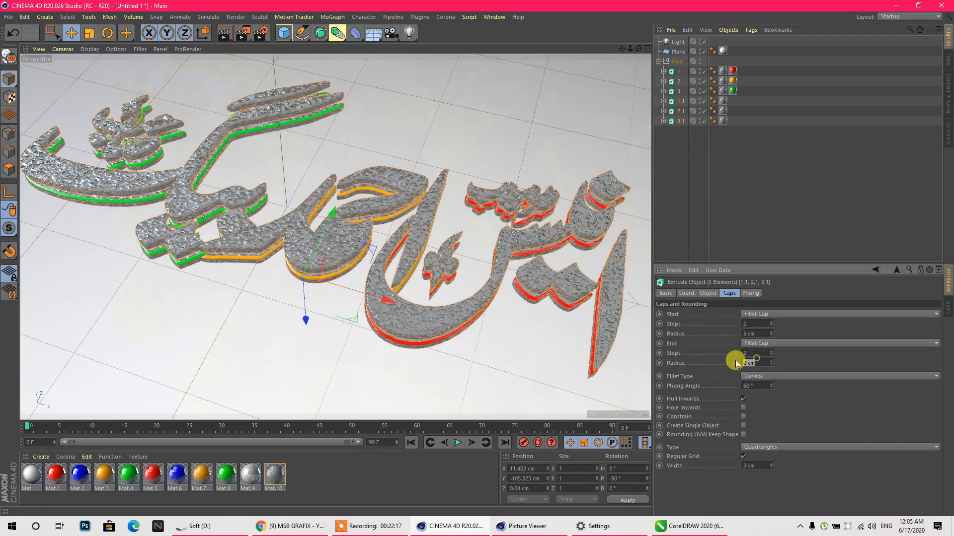
text(5)
key(Return)
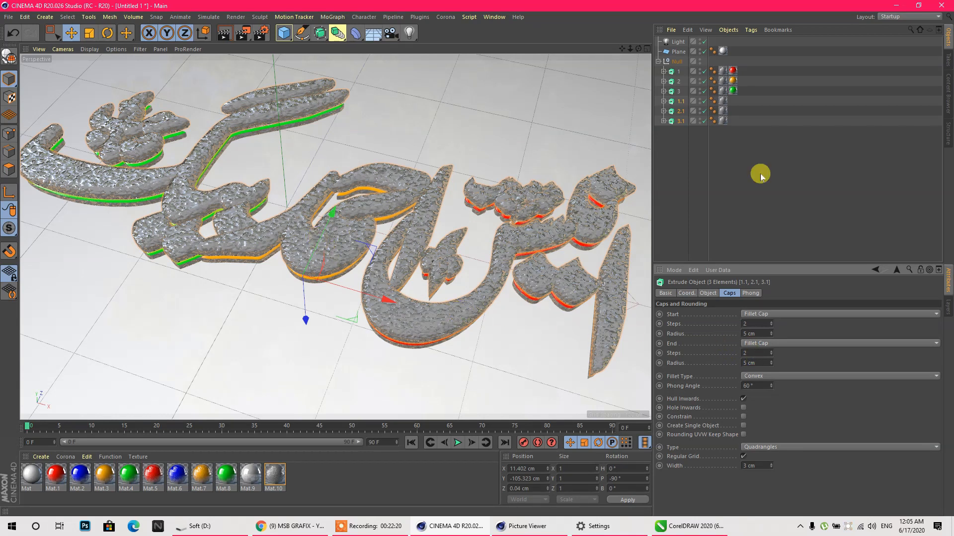
drag(303, 331, 301, 336)
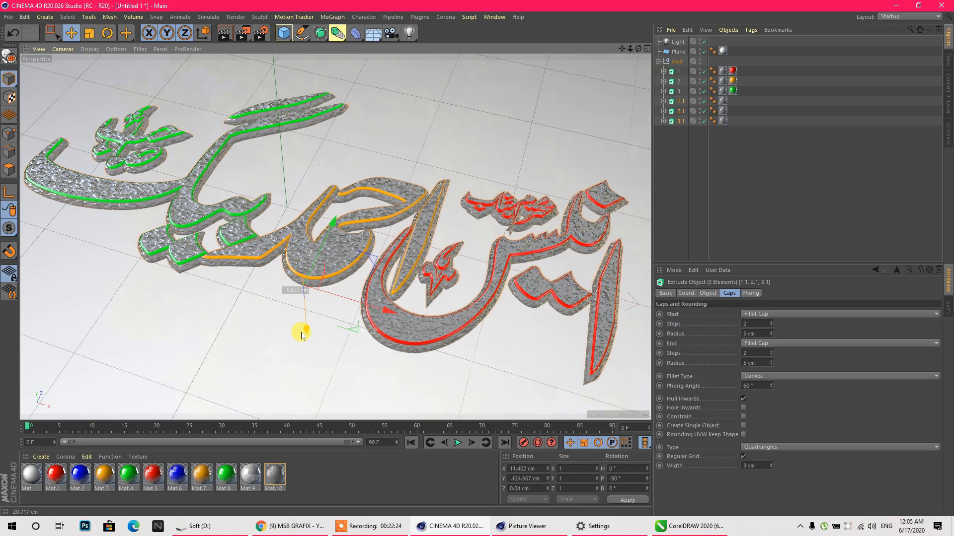
- Apply Mat.9 to the lower copies of the red, orange and green words
click(294, 255)
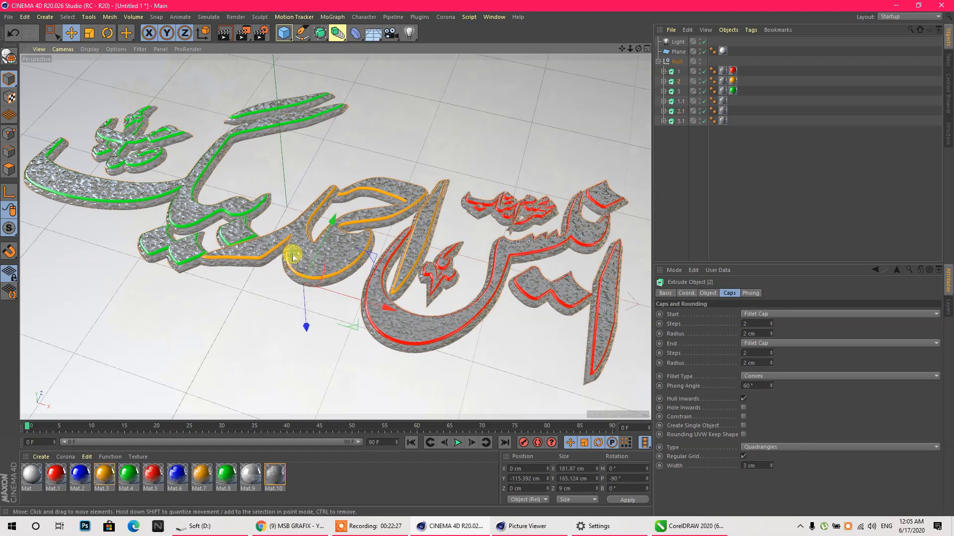
click(346, 351)
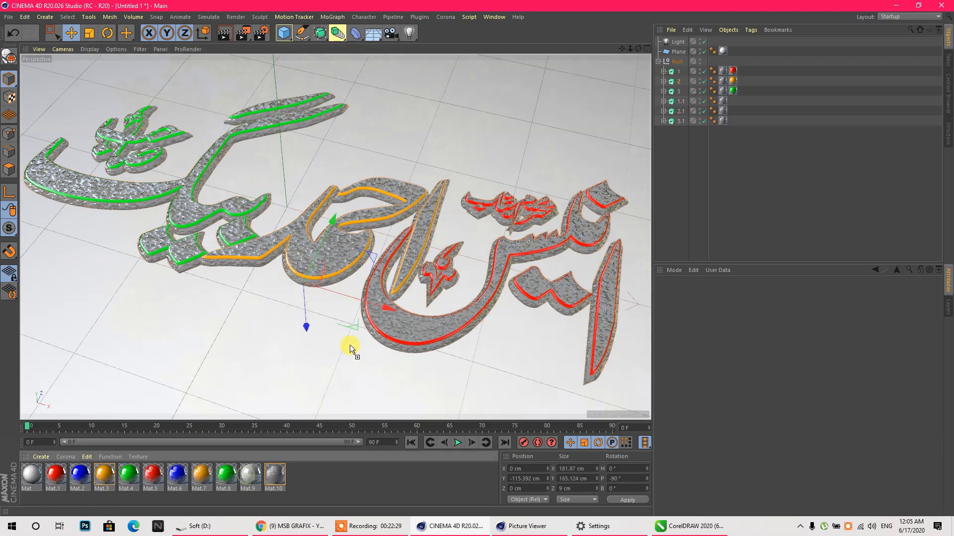
drag(366, 329, 364, 333)
drag(251, 457, 300, 300)
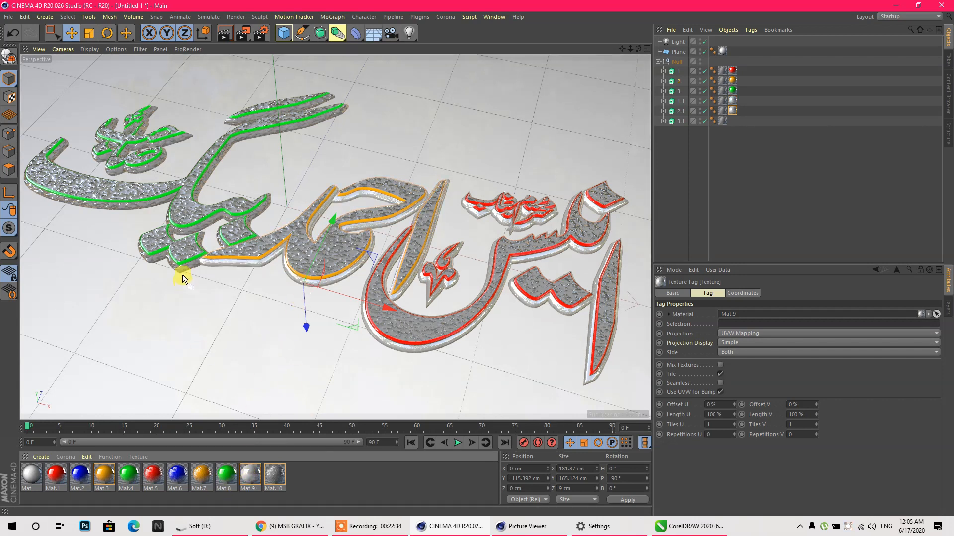
drag(183, 278, 182, 272)
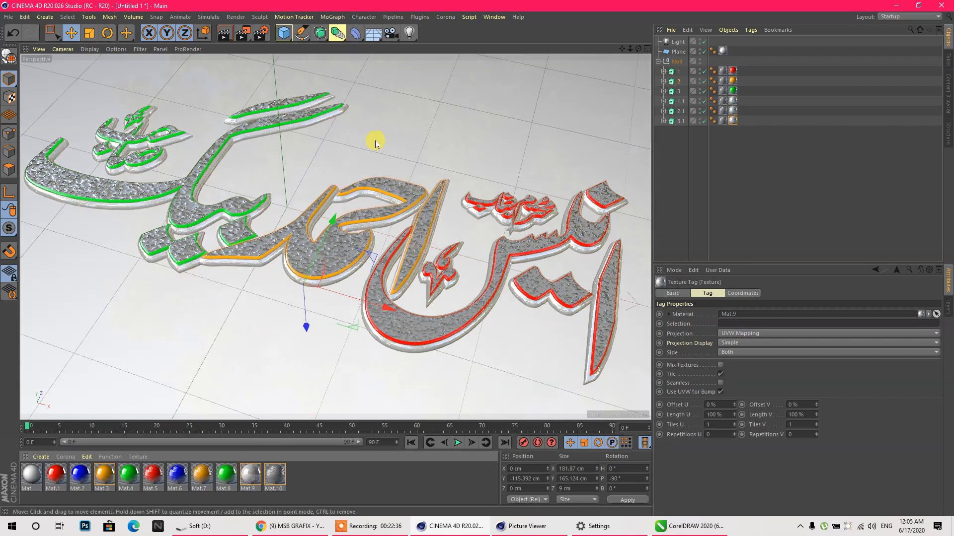
- Render the scene to check the white under-layers, then create a new empty material
click(242, 33)
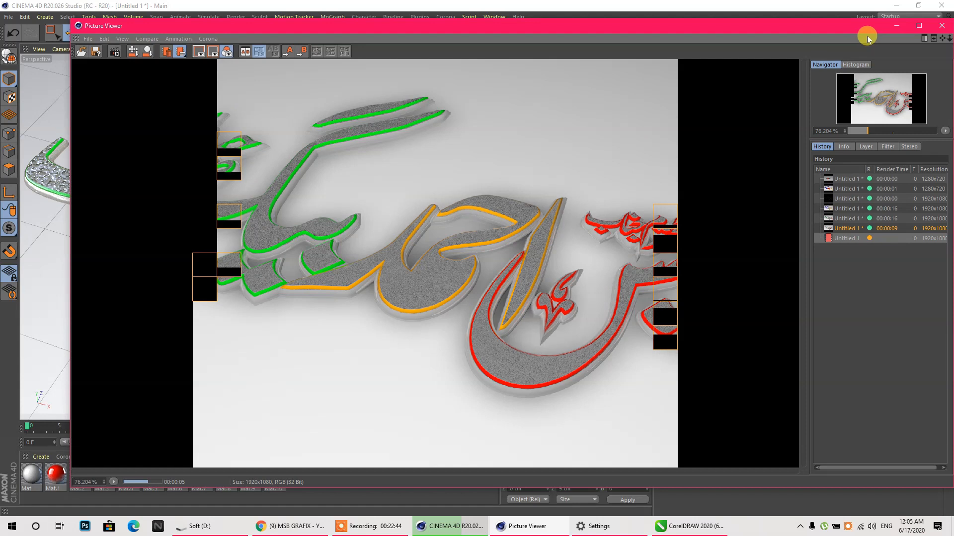
click(894, 25)
double_click(336, 495)
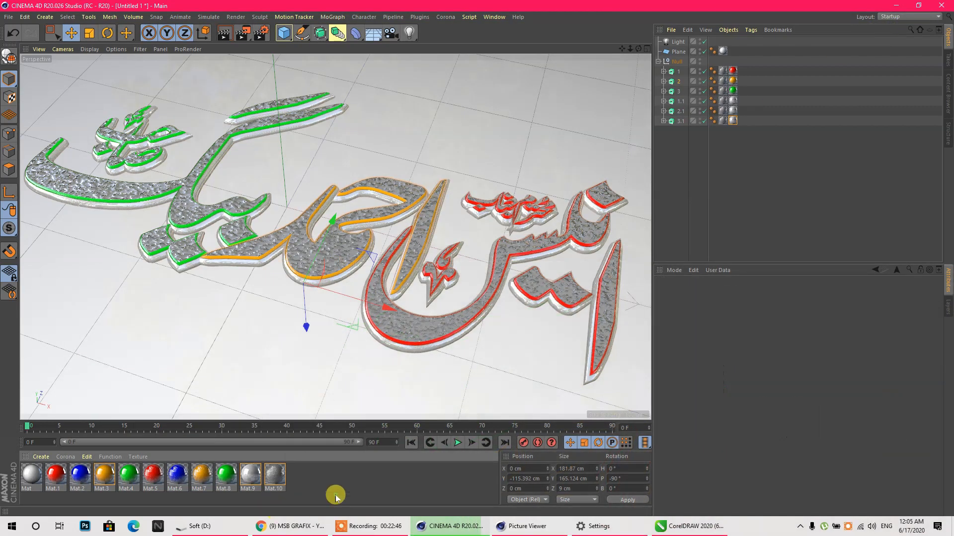
- Load the Casa Probe.hdr image as the new material's colour texture
double_click(31, 476)
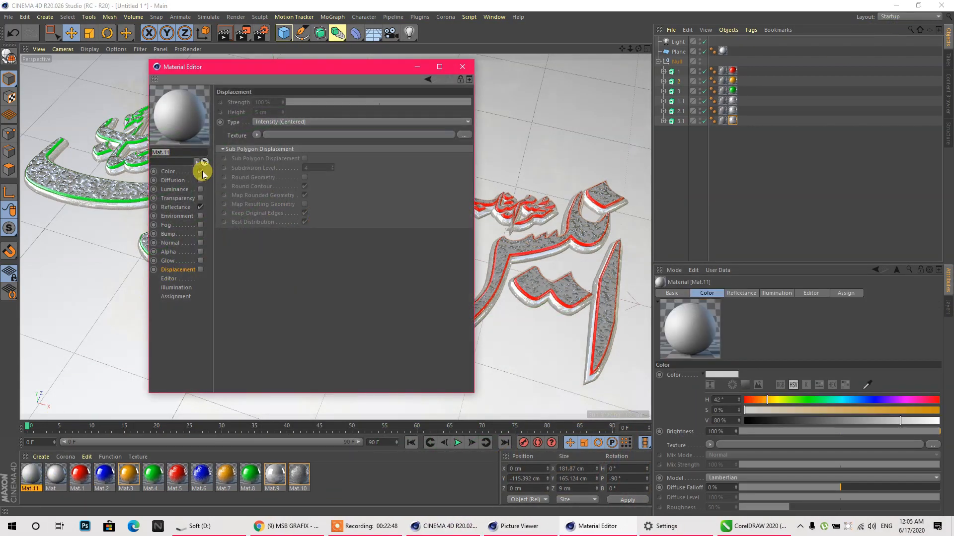
click(168, 172)
click(374, 171)
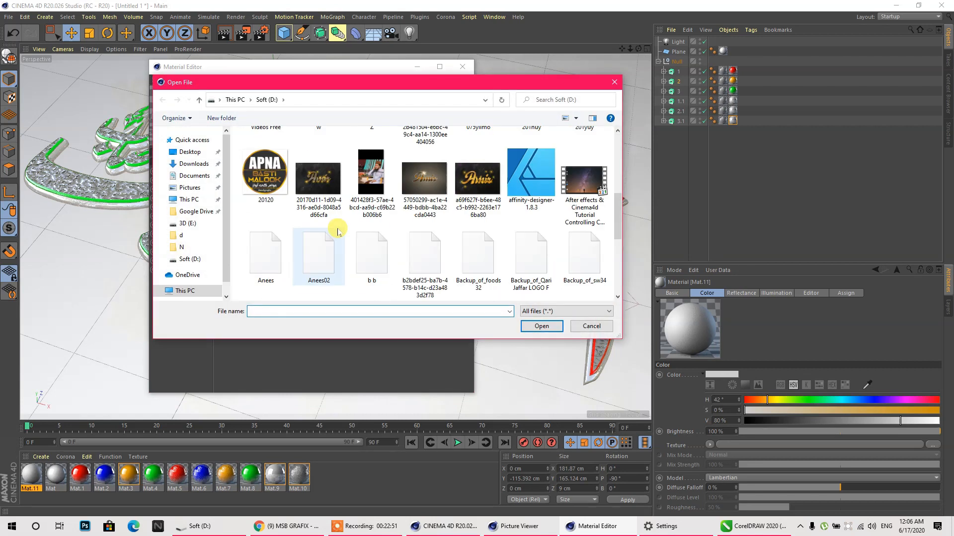
click(351, 202)
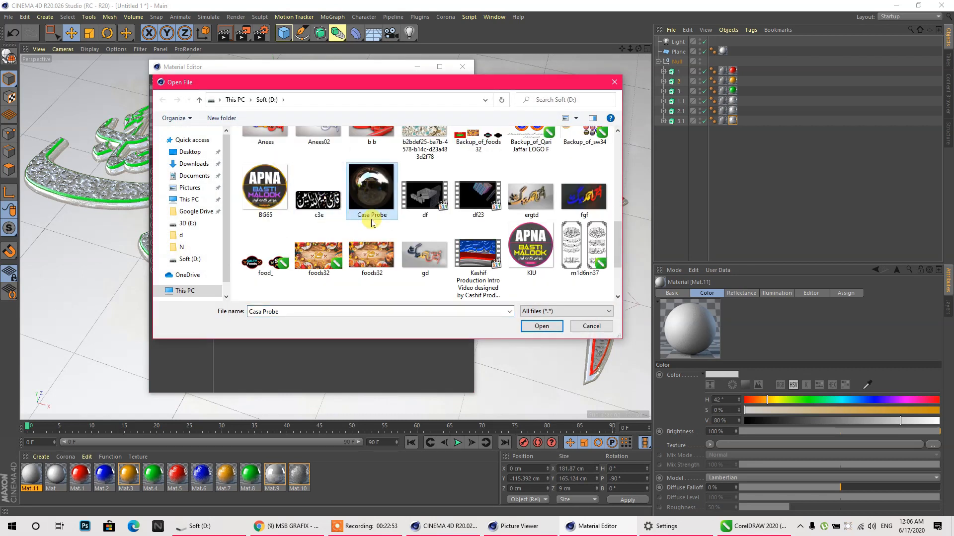
click(533, 327)
click(537, 301)
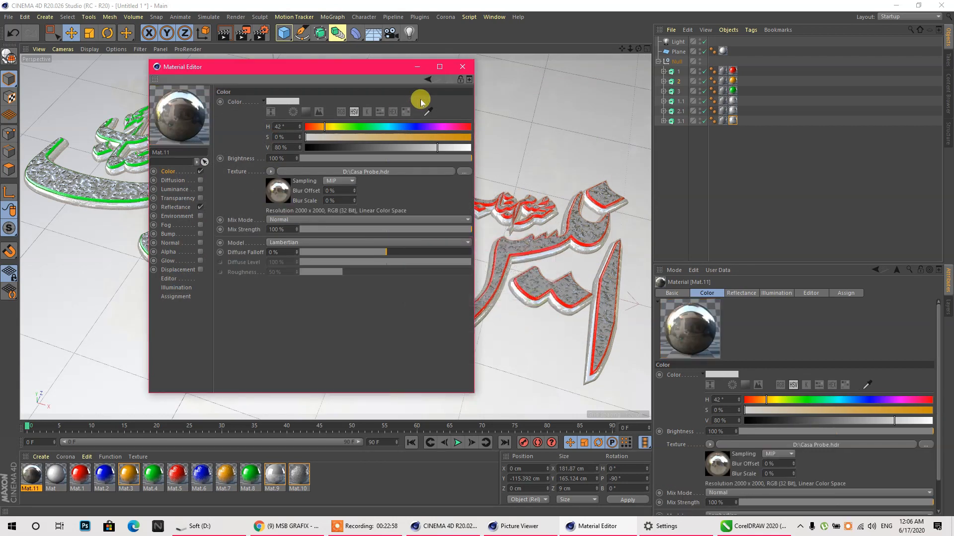
click(463, 66)
- Add a Sky object and apply the HDR material Mat.11 to it
click(356, 34)
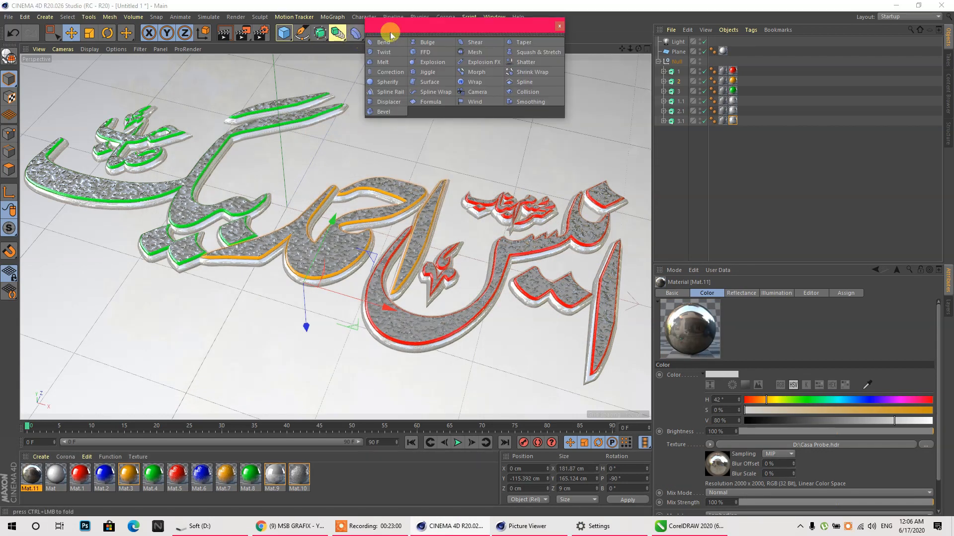
click(559, 25)
click(373, 33)
click(395, 65)
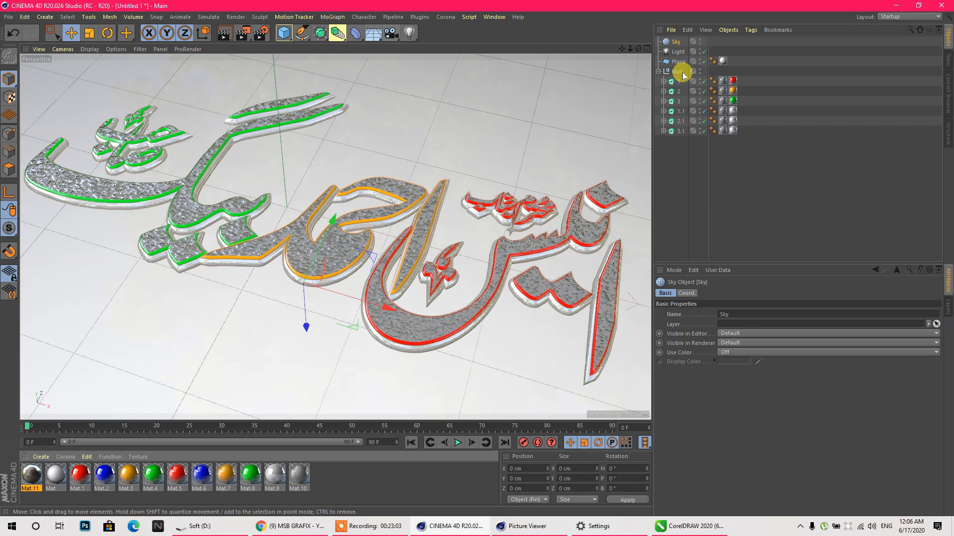
mouse_move(676, 41)
mouse_down()
mouse_move(685, 54)
mouse_move(677, 43)
mouse_up()
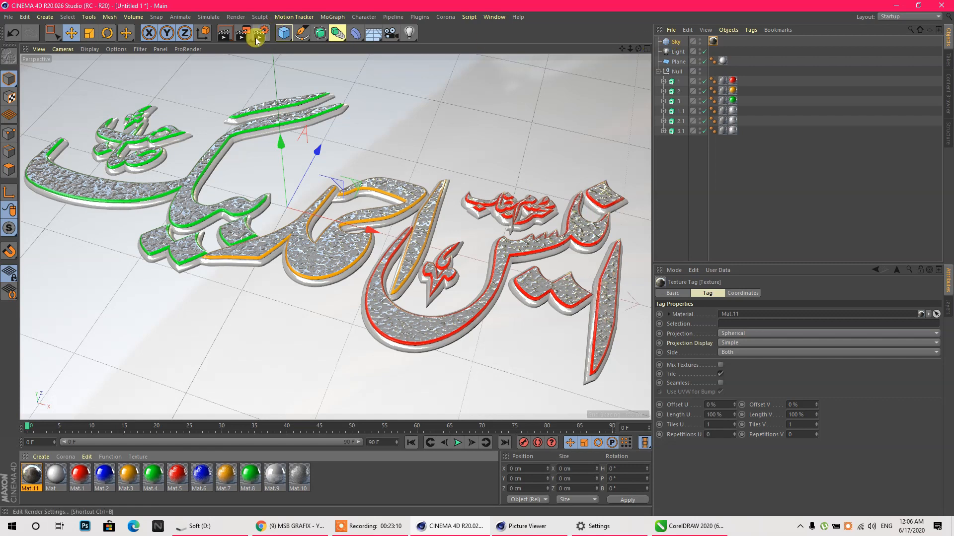
- Render the sky-reflected lettering and compare the 12-second render with the earlier 8-second one
click(222, 36)
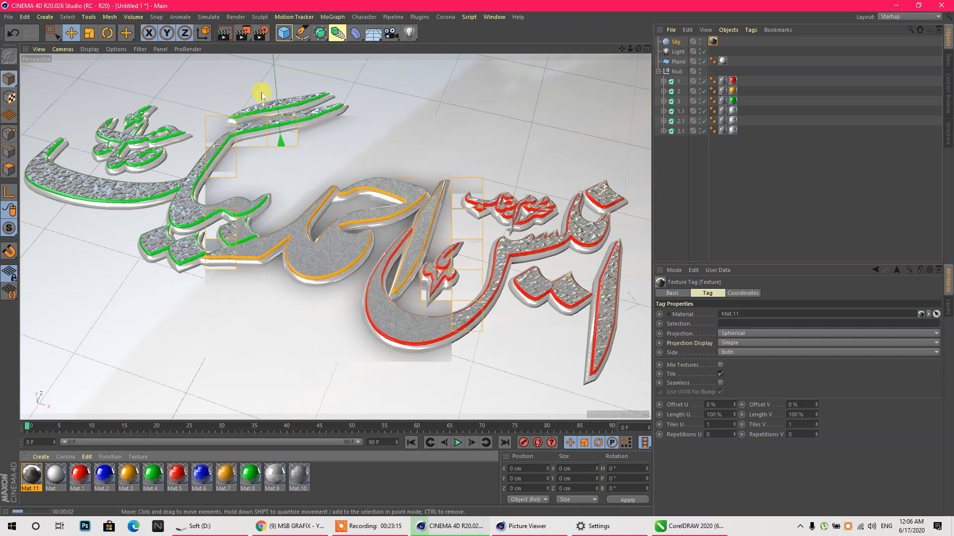
click(242, 34)
click(830, 239)
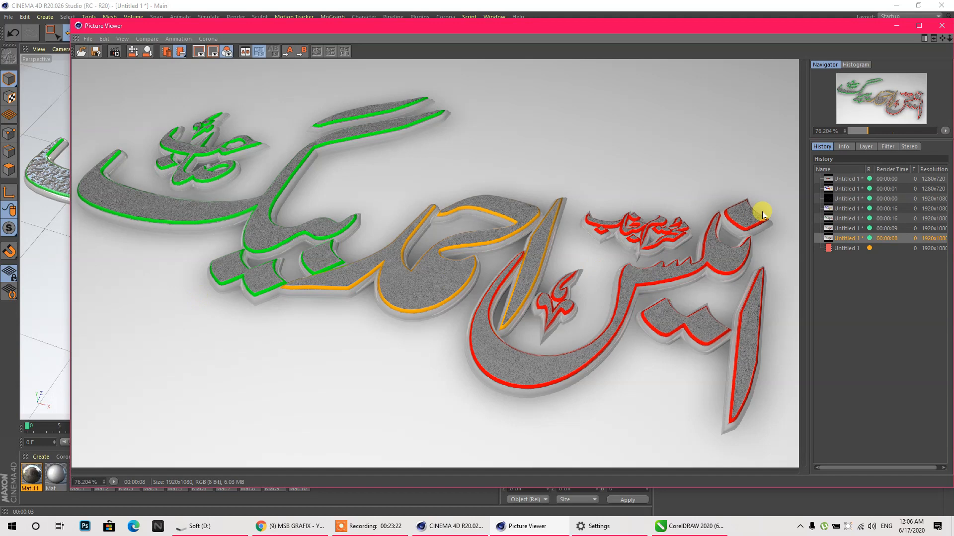
click(842, 230)
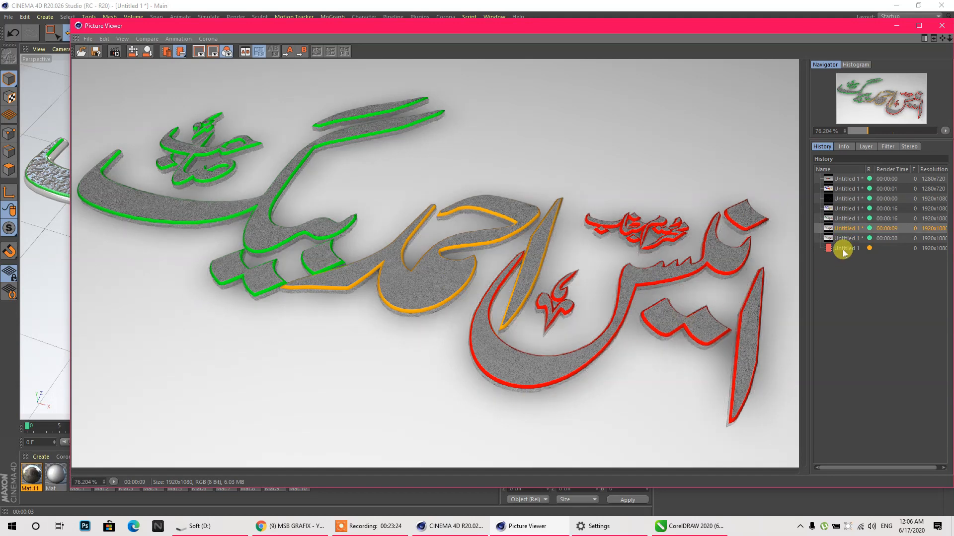
click(842, 249)
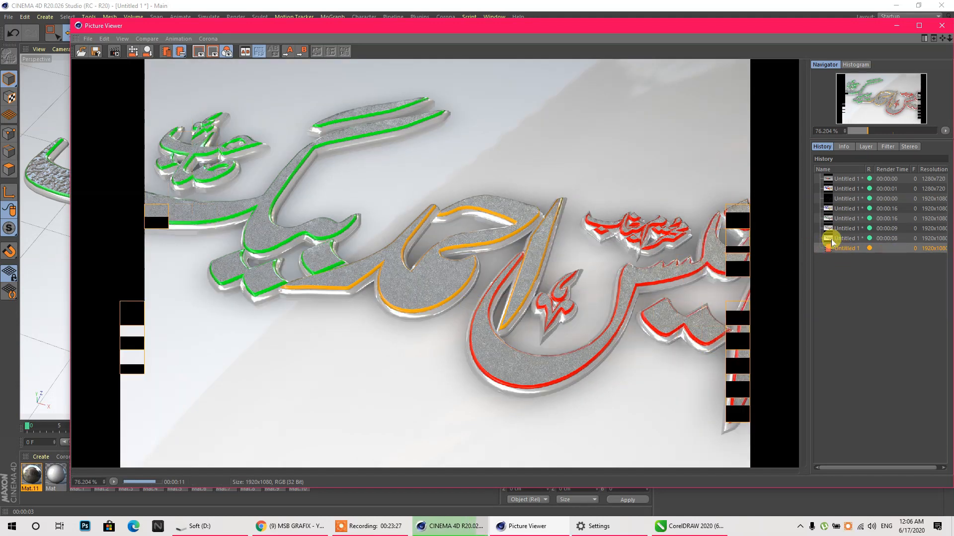
click(838, 237)
click(837, 248)
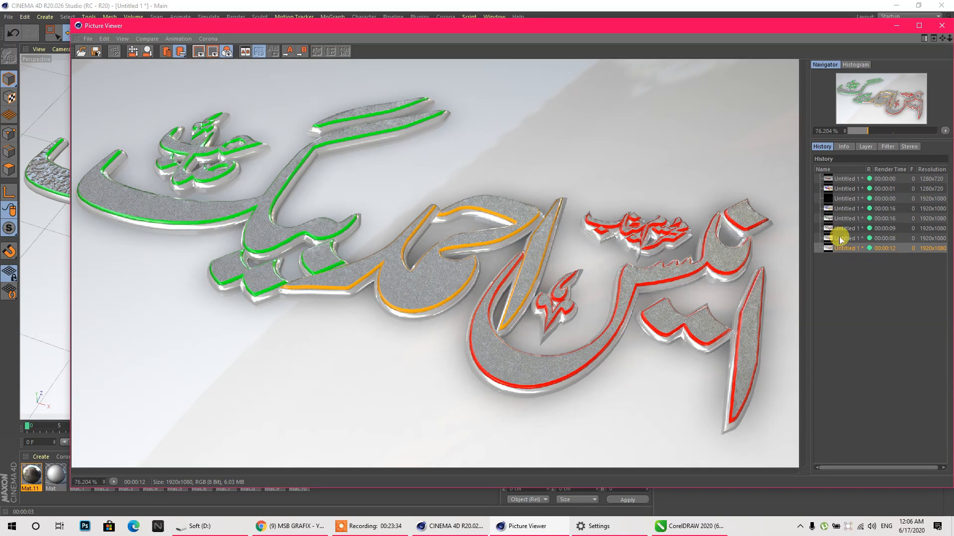
click(839, 239)
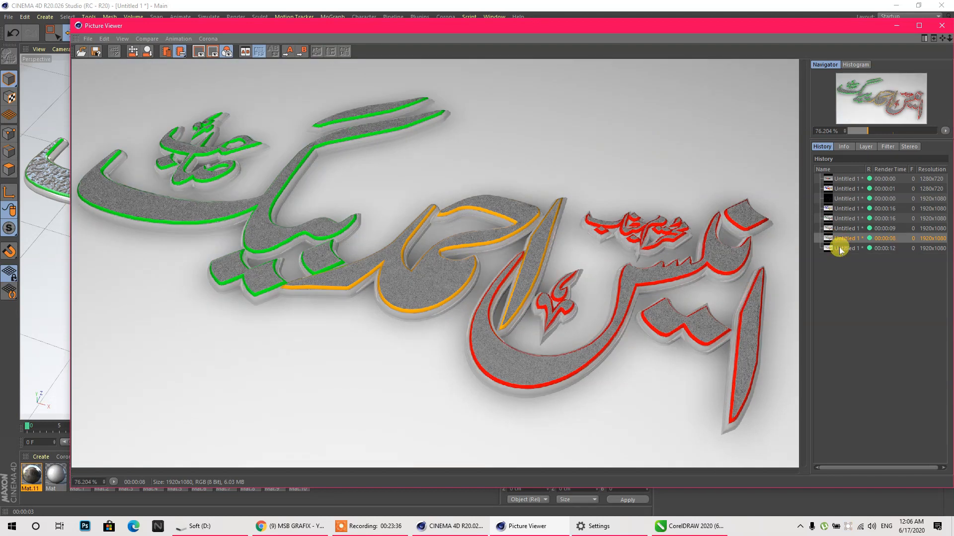
click(839, 249)
click(942, 25)
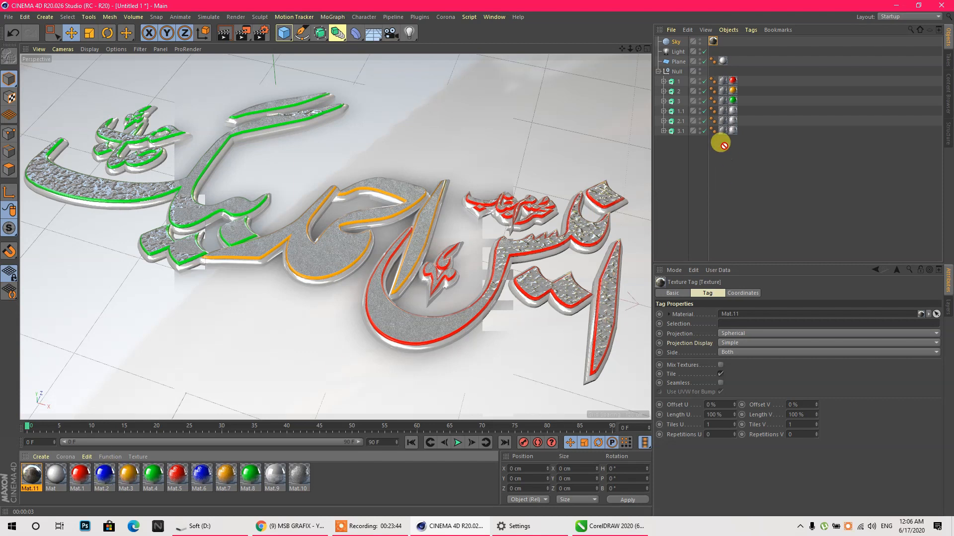
- Make the right word's rim blue, add red outer rims to all three words, and render
drag(730, 82, 730, 82)
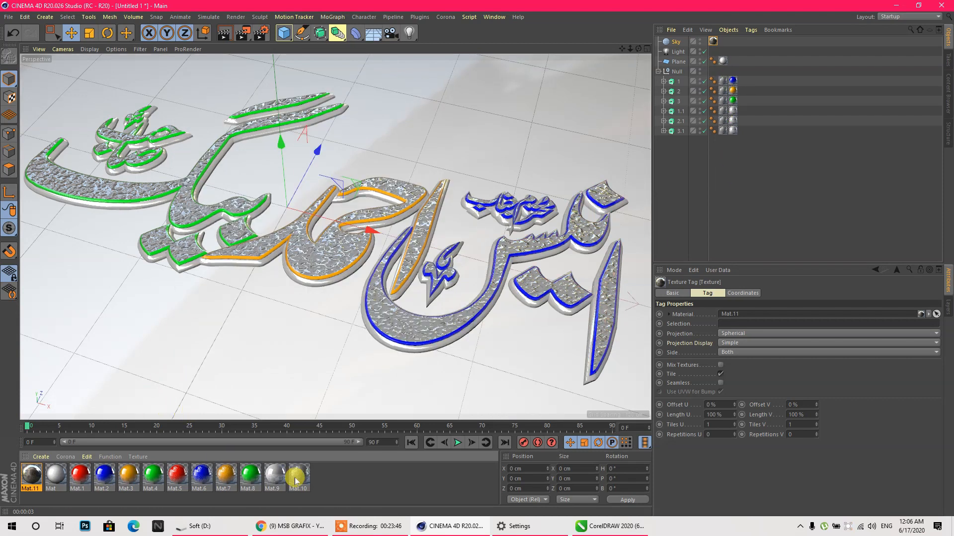
click(331, 477)
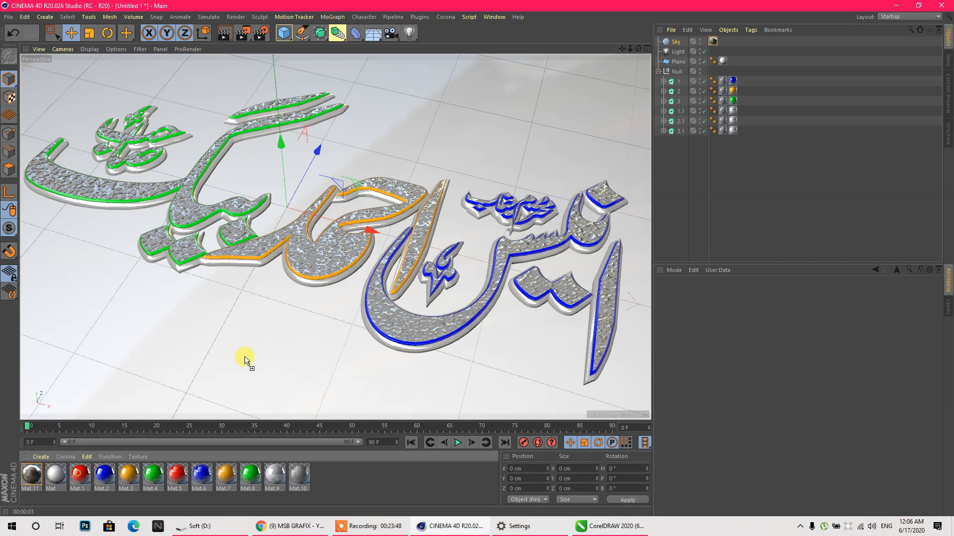
drag(368, 330, 368, 330)
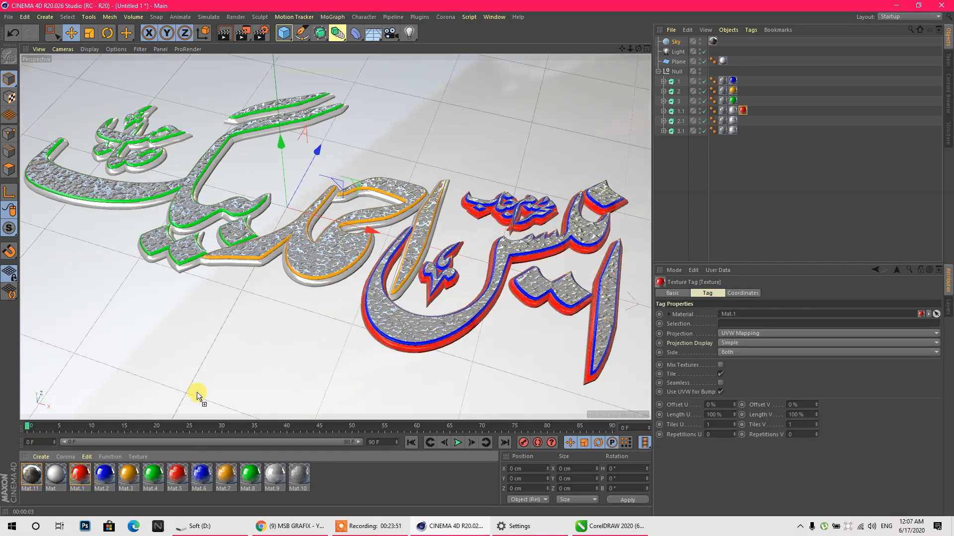
drag(302, 284, 302, 285)
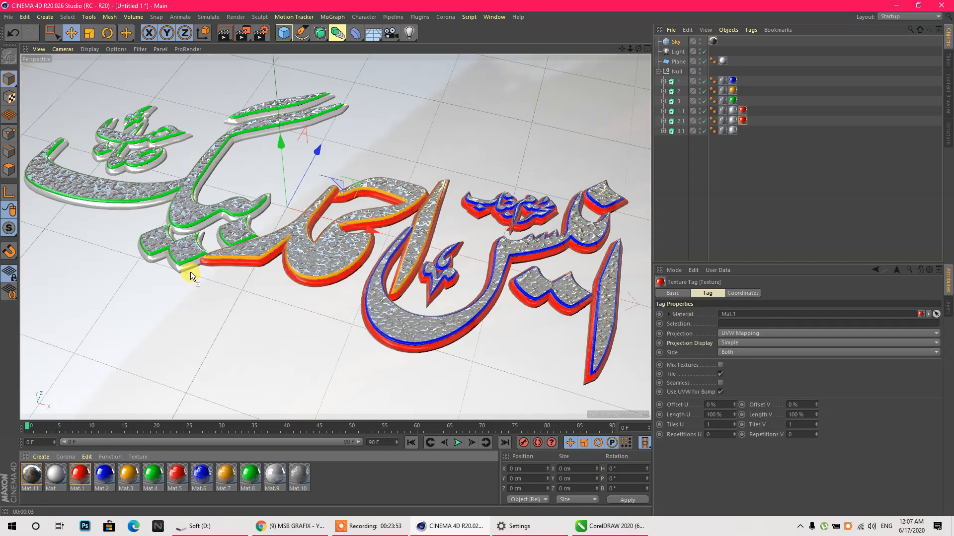
drag(184, 271, 186, 271)
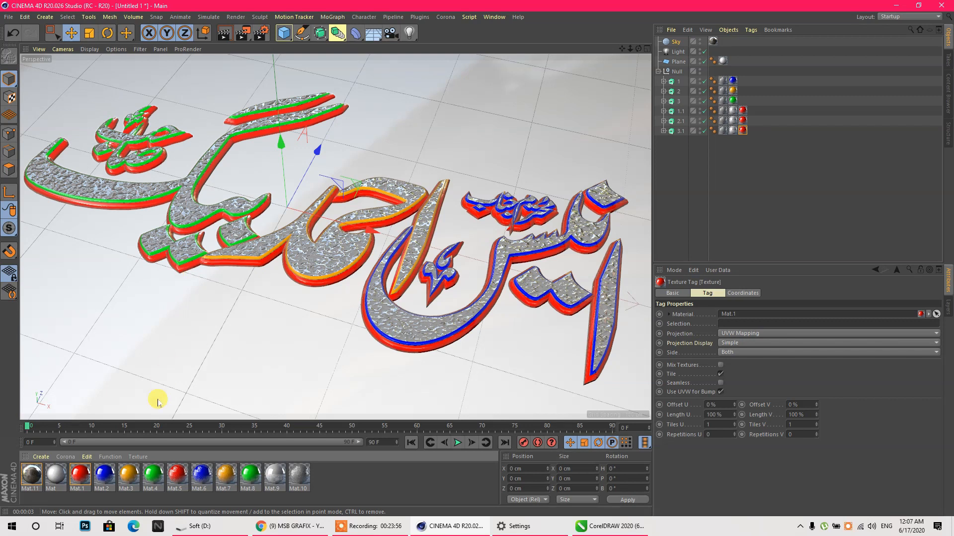
drag(635, 51, 548, 63)
click(243, 33)
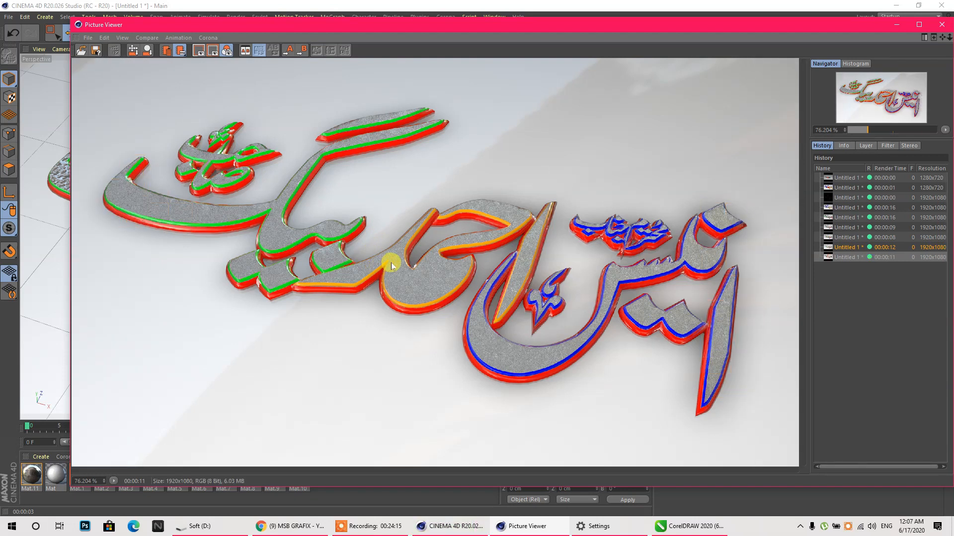
- Close the Picture Viewer after the red-and-blue-rimmed lettering finishes rendering
click(941, 25)
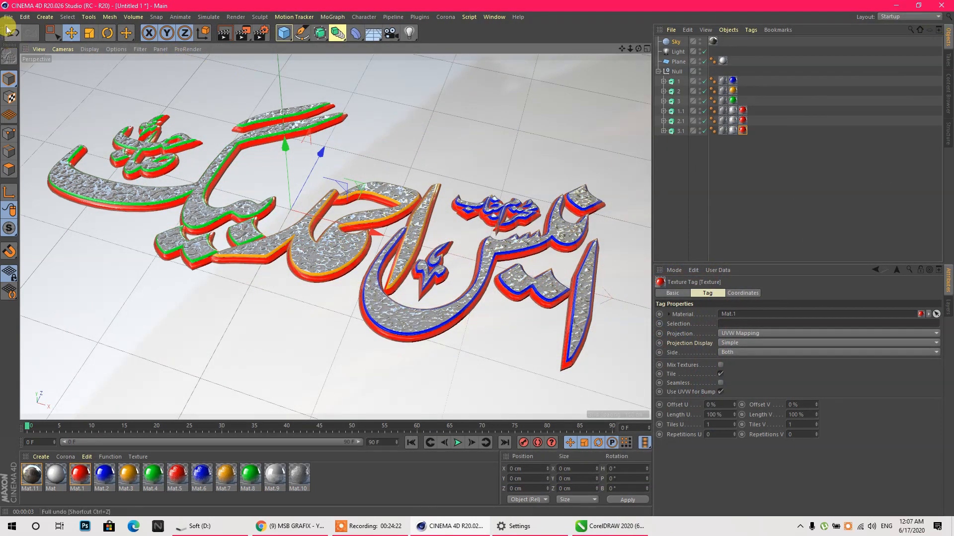
- Load the recent project Anees.c4d, dismissing the warning that appears
click(8, 18)
mouse_move(67, 208)
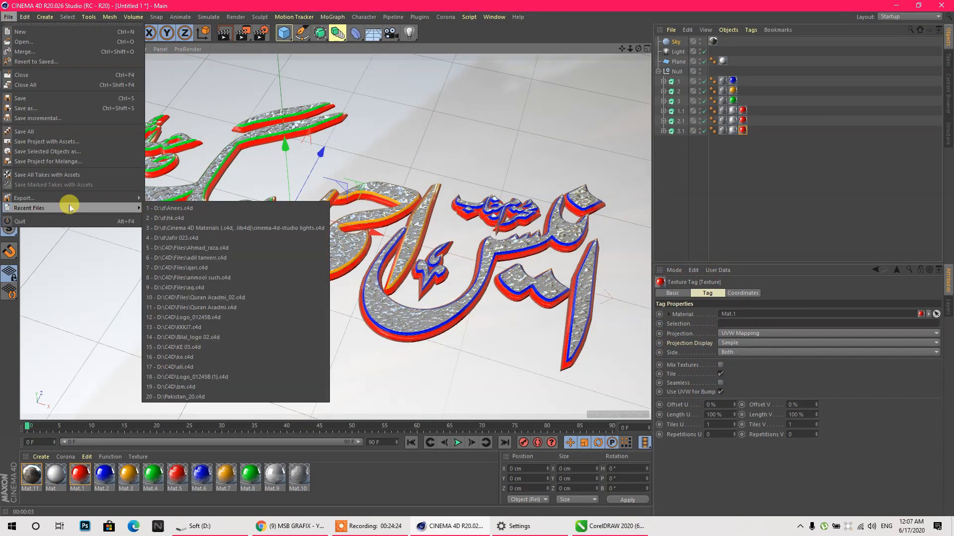
click(208, 209)
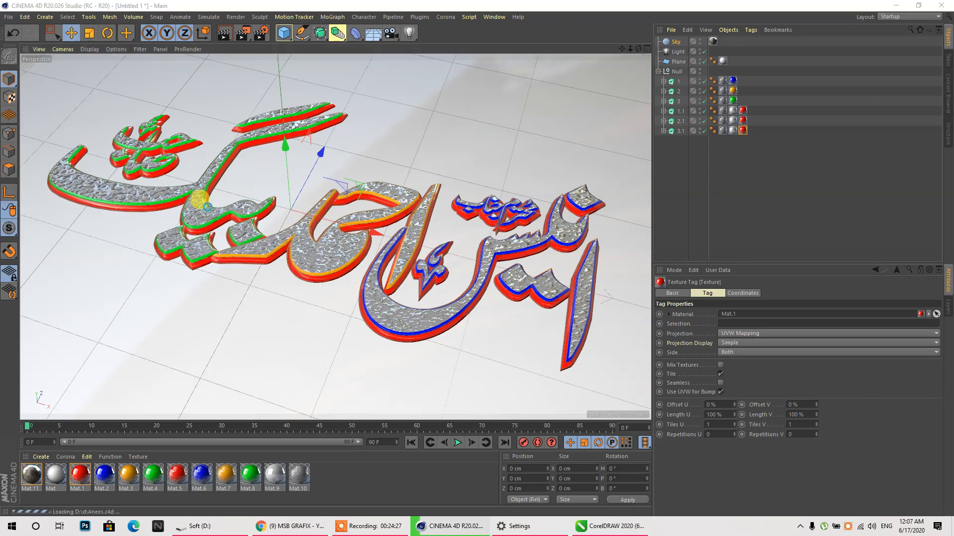
click(524, 284)
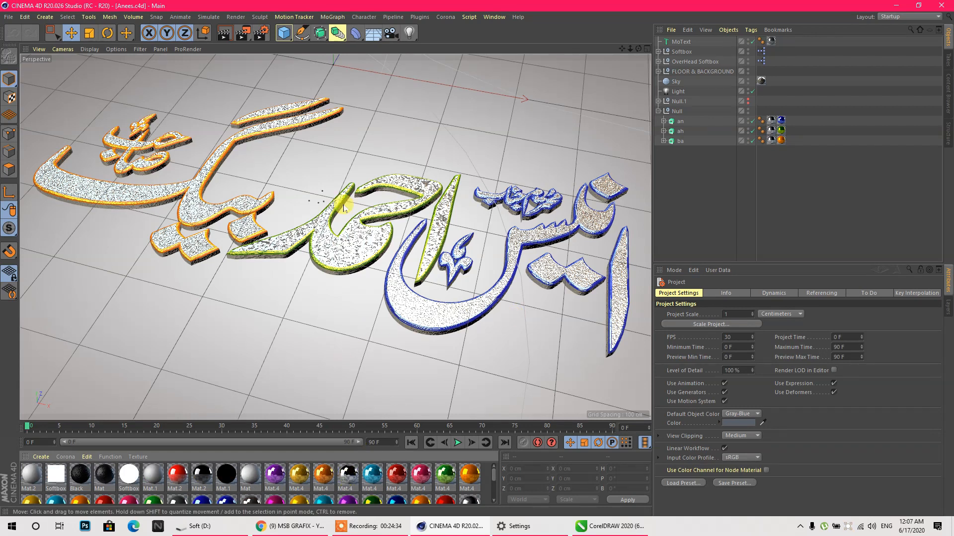
- Delete the Ambient Occlusion and Global Illumination effects from the render settings
click(259, 34)
click(312, 152)
drag(292, 127, 292, 127)
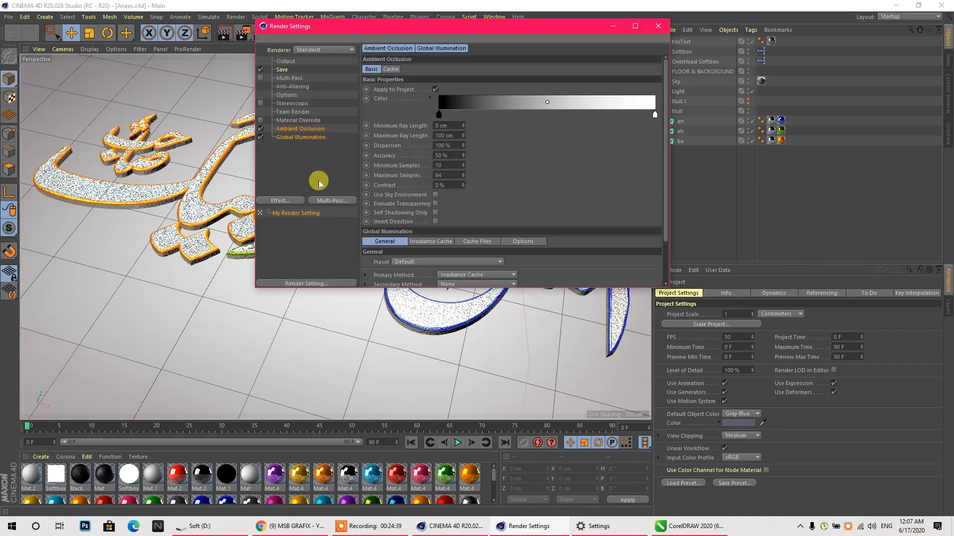
key(Delete)
click(656, 26)
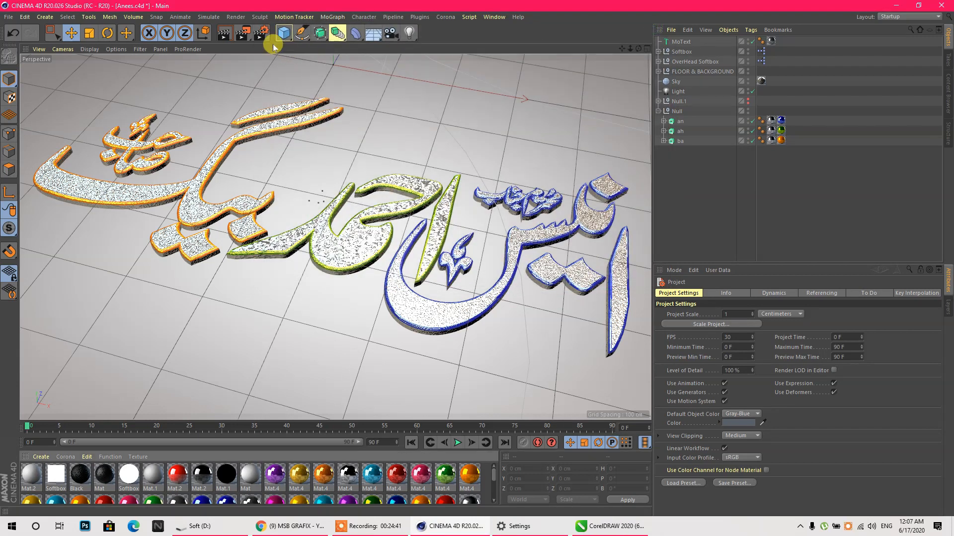
- Render the Anees scene to the Picture Viewer, compare earlier renders, then switch to YouTube
click(244, 37)
click(353, 249)
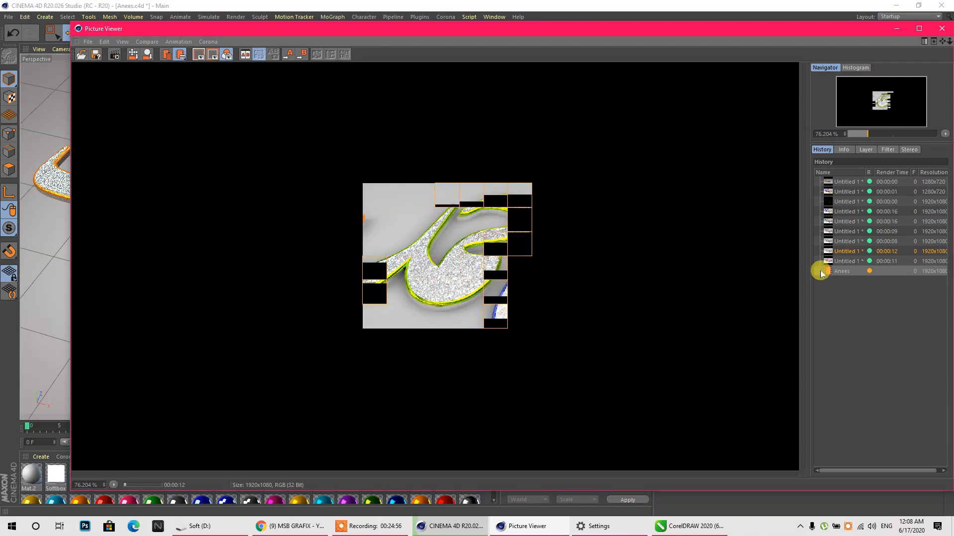
click(836, 262)
click(840, 253)
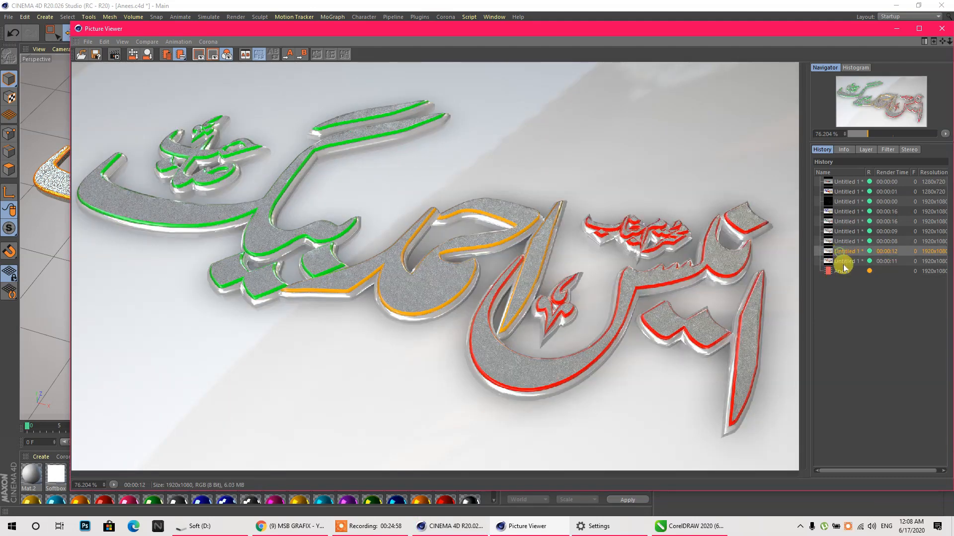
click(834, 271)
click(301, 526)
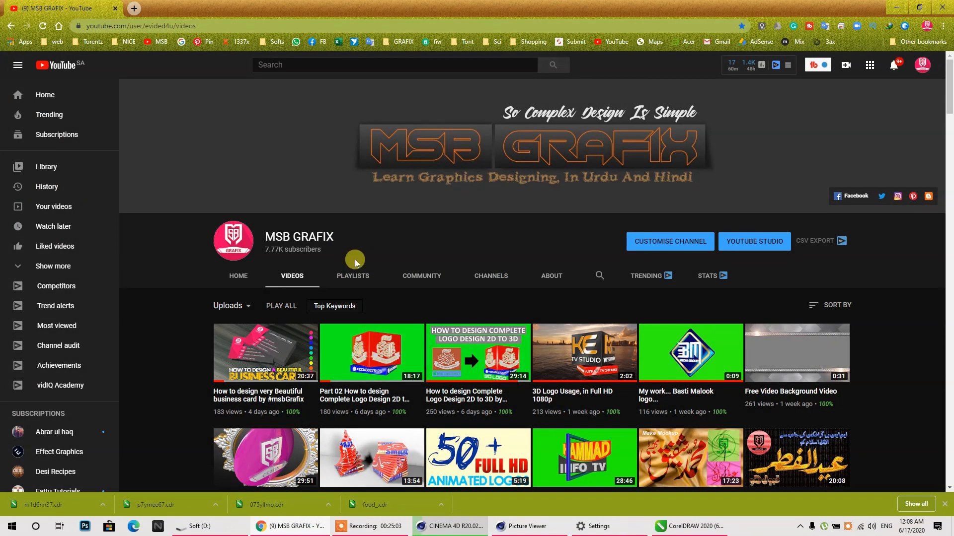
- Minimize Chrome and the Picture Viewer to get back to the Anees scene
click(896, 8)
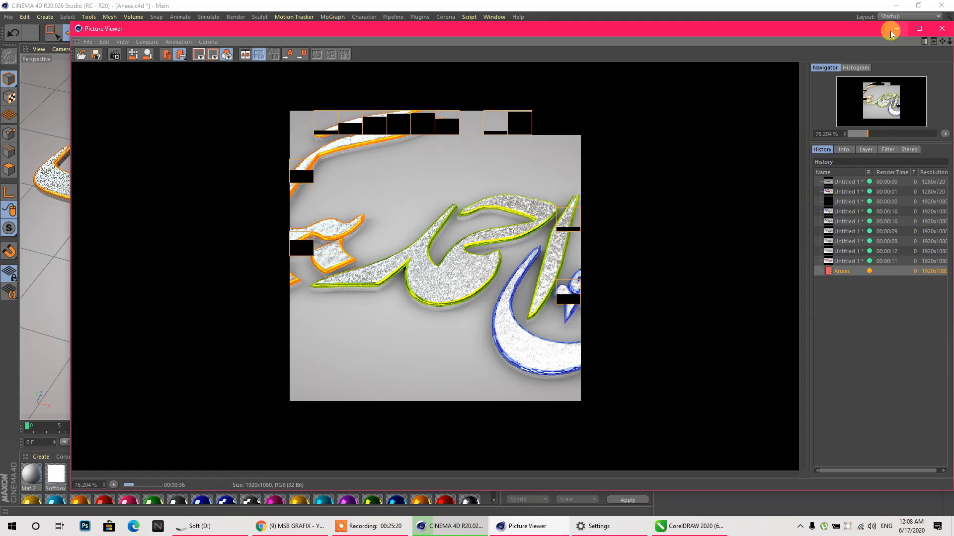
click(890, 29)
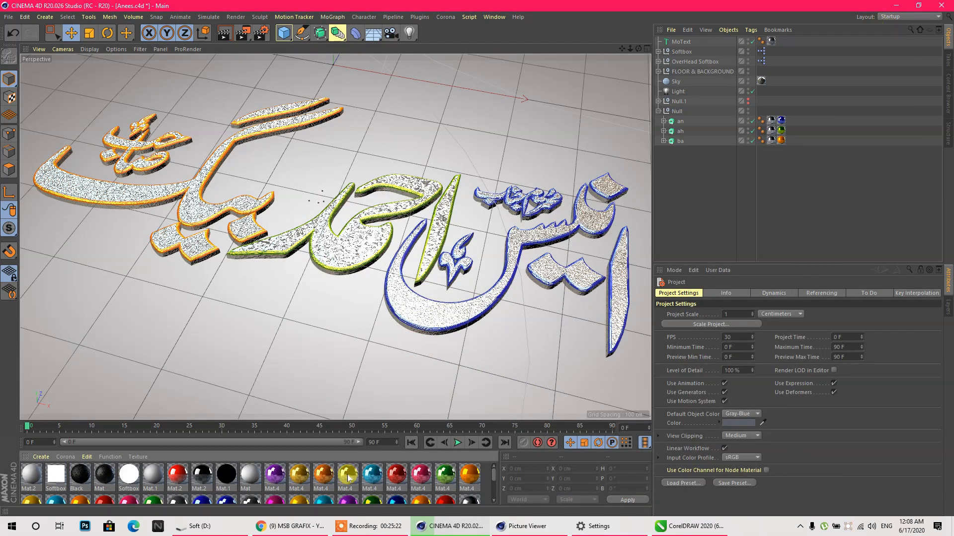